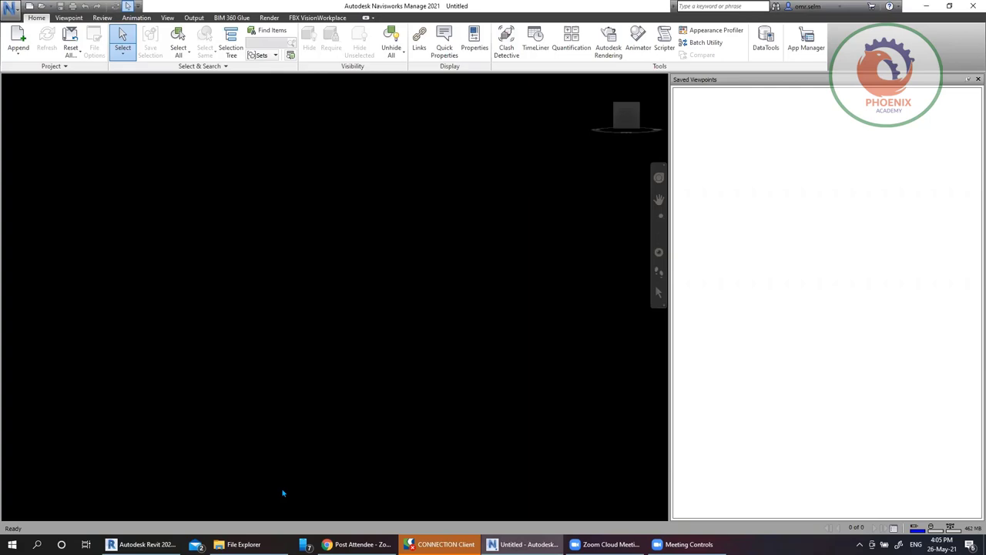
# Switch to Revit and start a Navisworks 2020 scene export with the desktop as the save location
pyautogui.hotkey('alt', 'Tab')
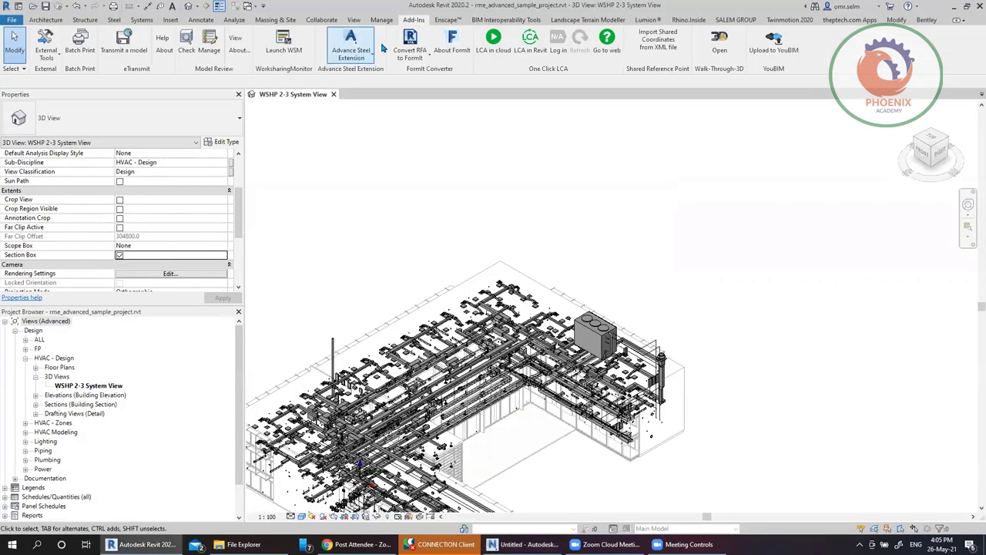
pyautogui.click(44, 61)
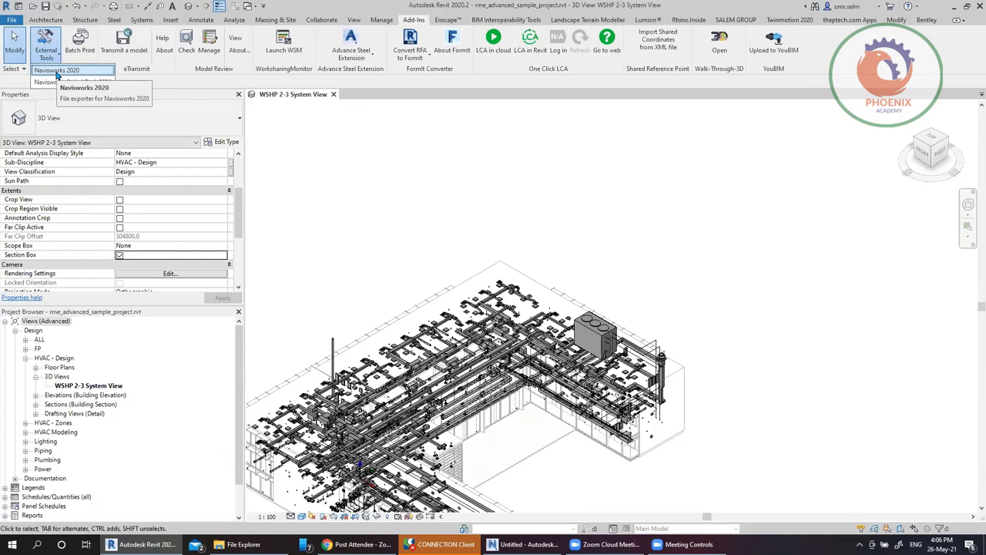
pyautogui.click(74, 72)
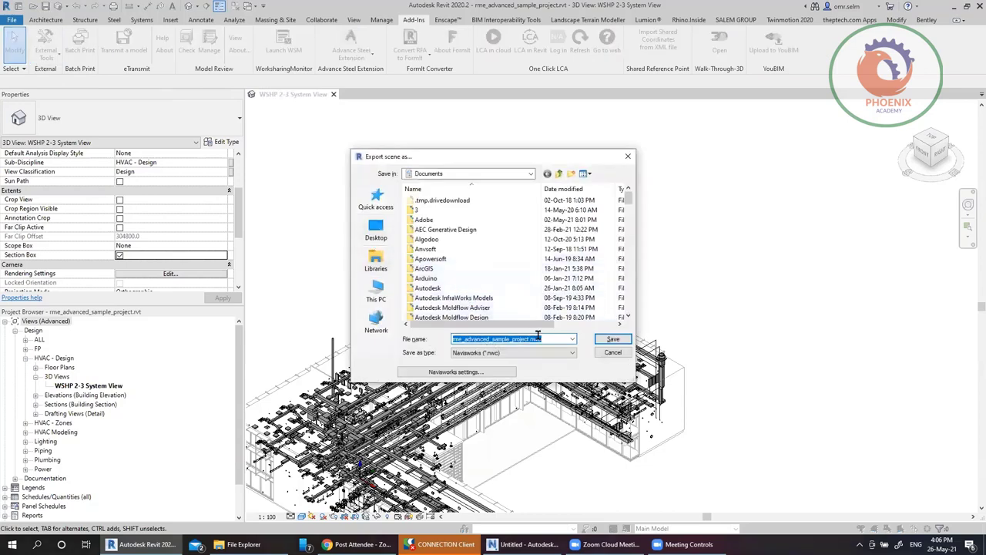
pyautogui.click(376, 229)
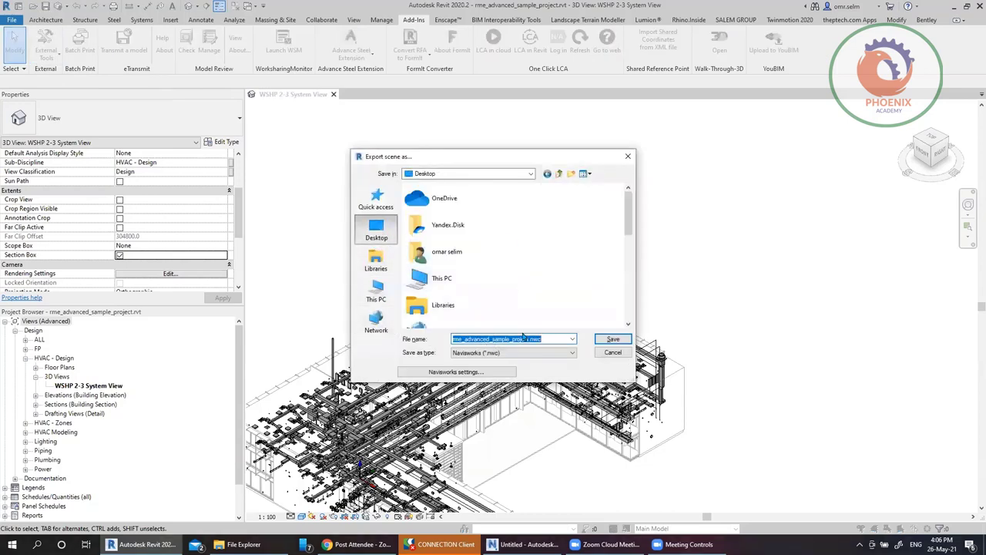
# Open the Navisworks export settings for Revit files and keep element parameter conversion at All
pyautogui.click(486, 372)
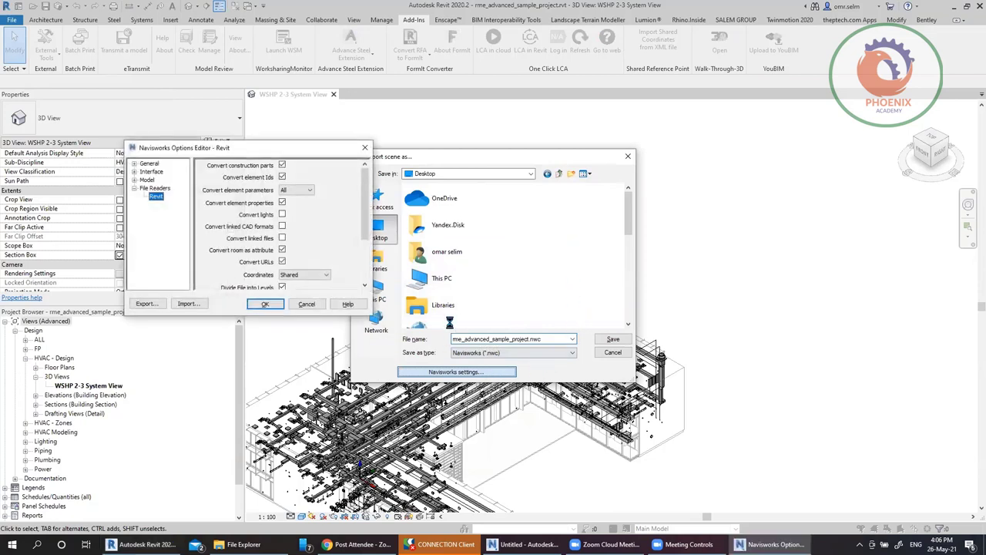
pyautogui.click(364, 147)
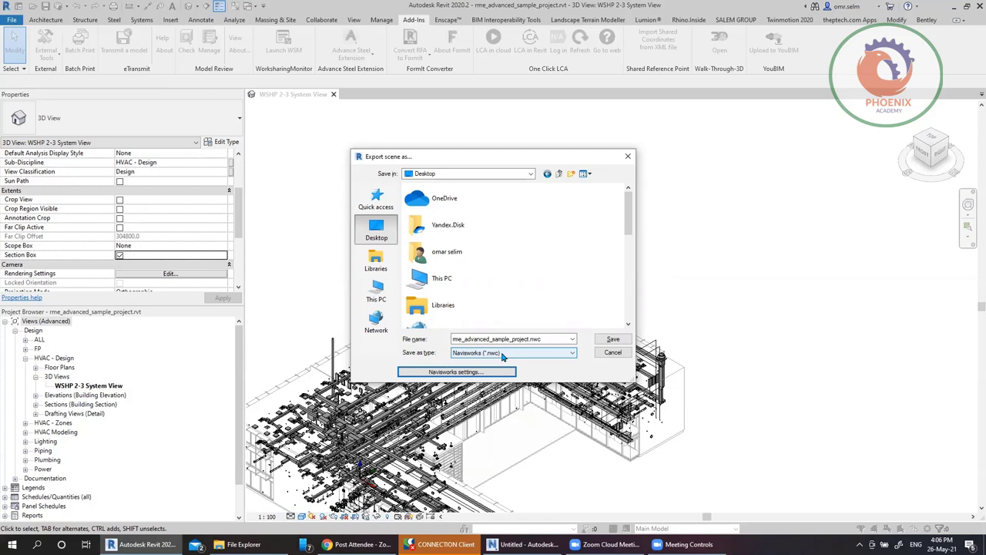
pyautogui.click(467, 373)
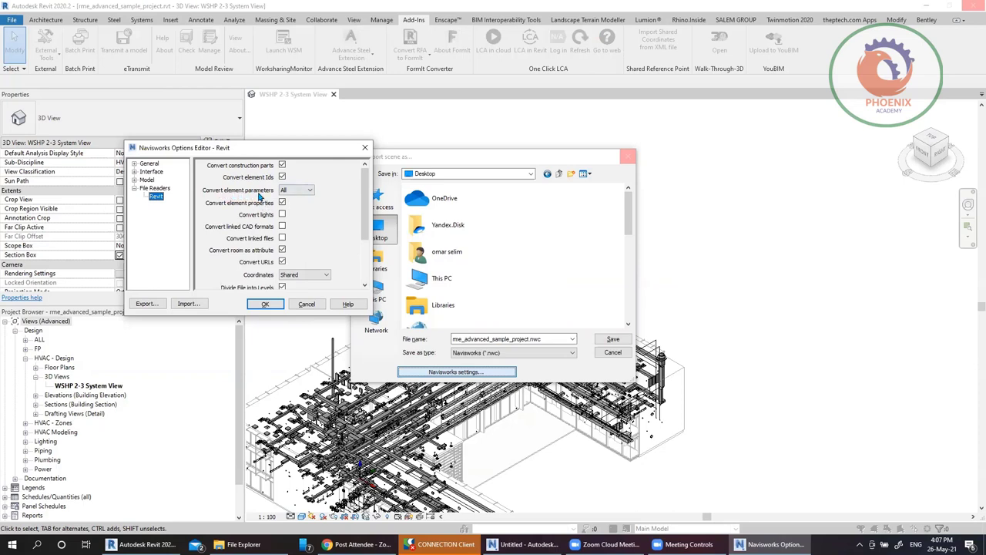
pyautogui.click(285, 194)
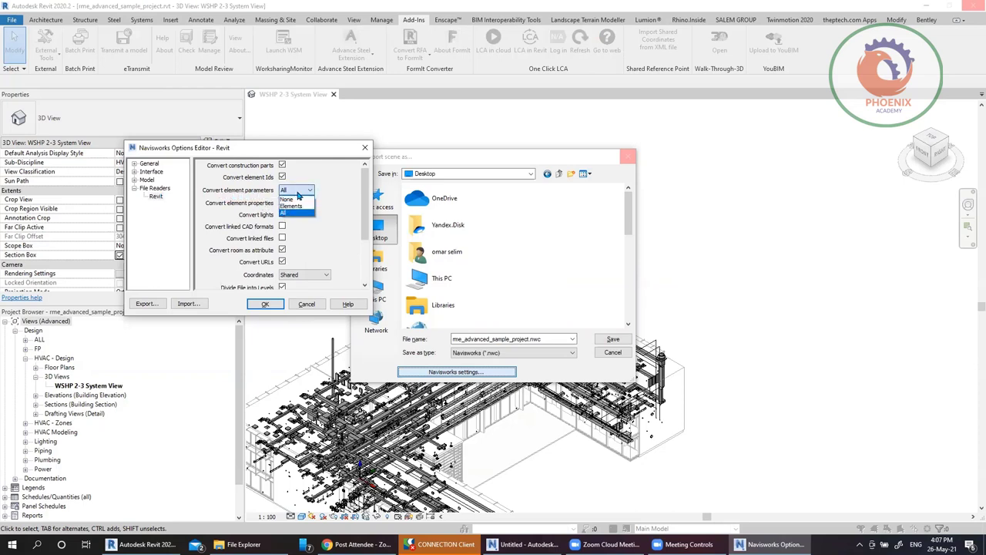
pyautogui.click(300, 196)
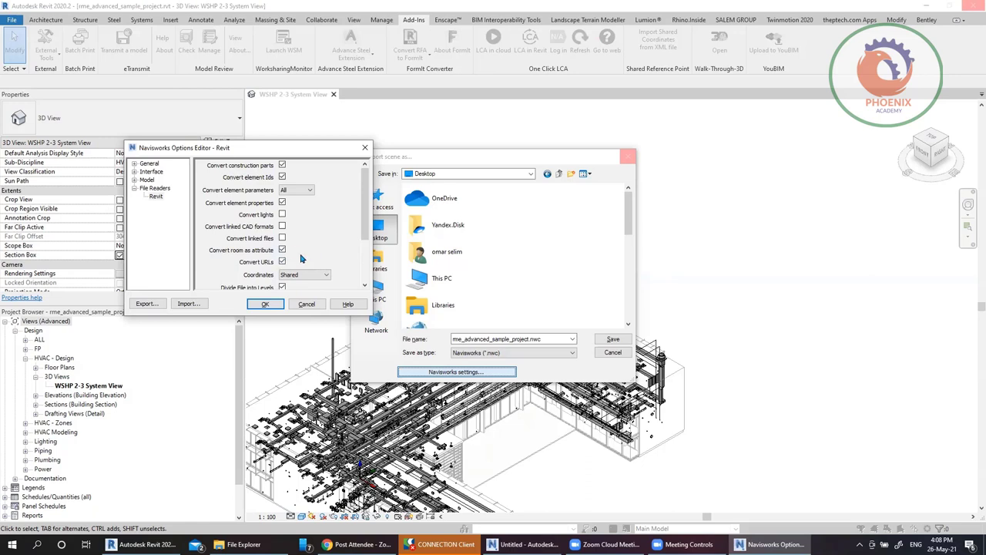
# Keep the export coordinates at Shared and the export scope at Entire project, and accept the settings
pyautogui.moveTo(369, 229); pyautogui.dragTo(364, 266)
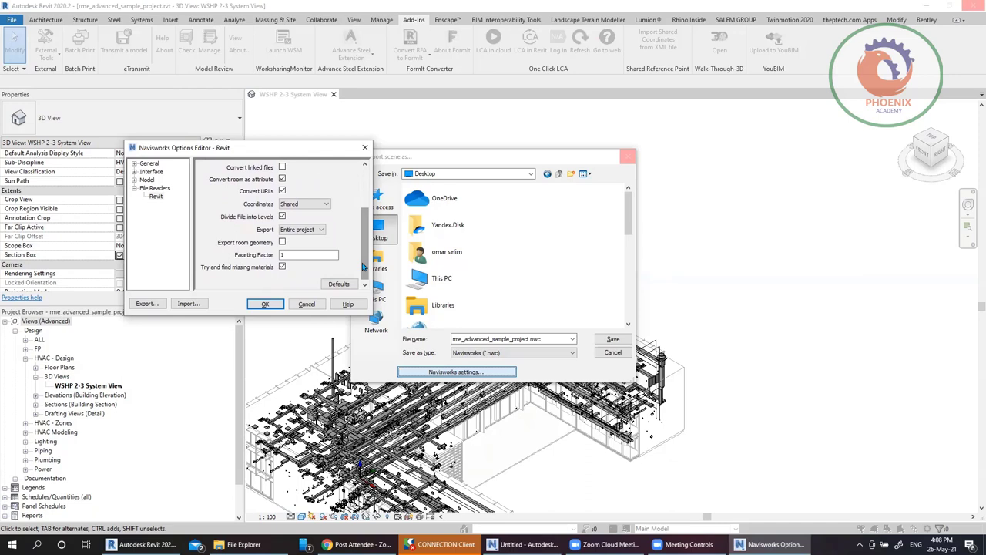
pyautogui.click(312, 204)
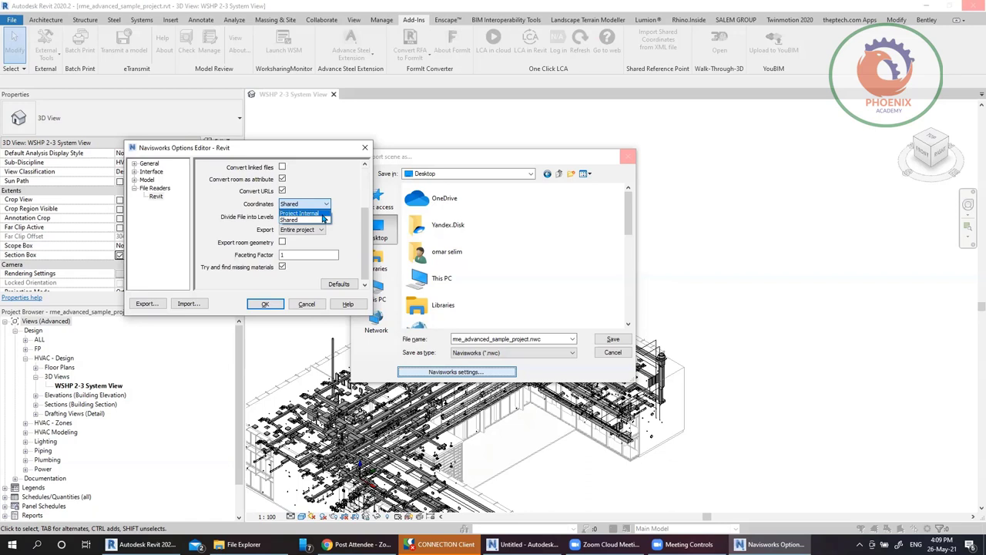
pyautogui.click(316, 220)
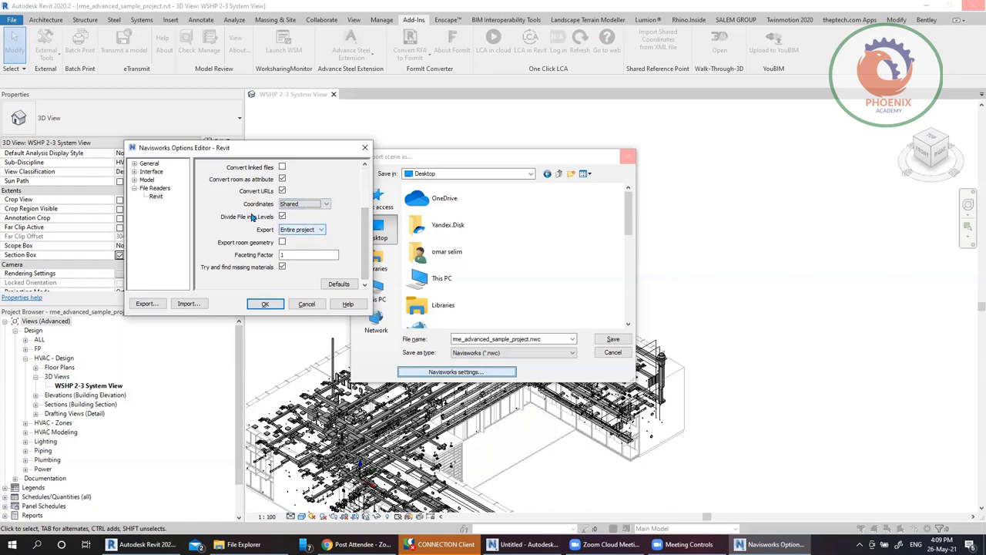
pyautogui.click(315, 229)
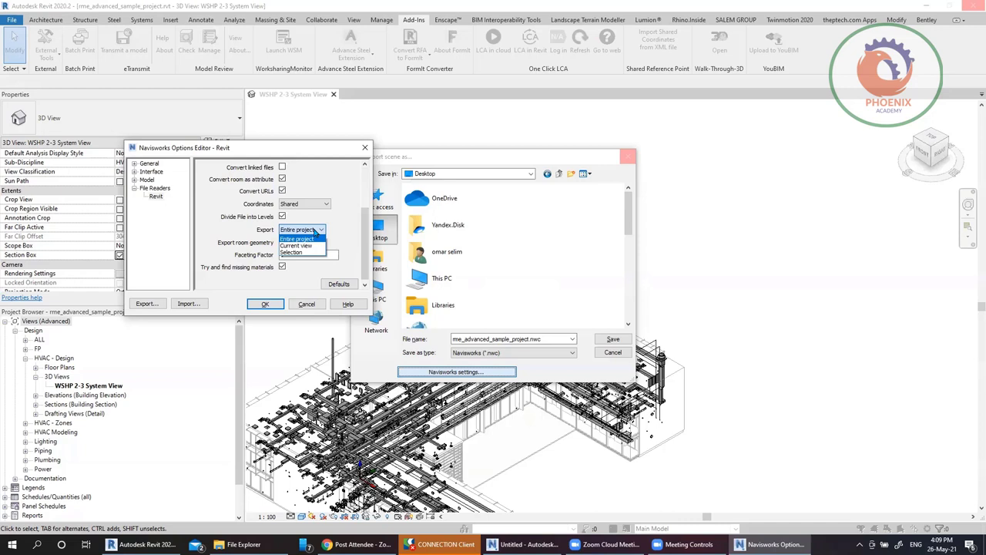
pyautogui.click(315, 231)
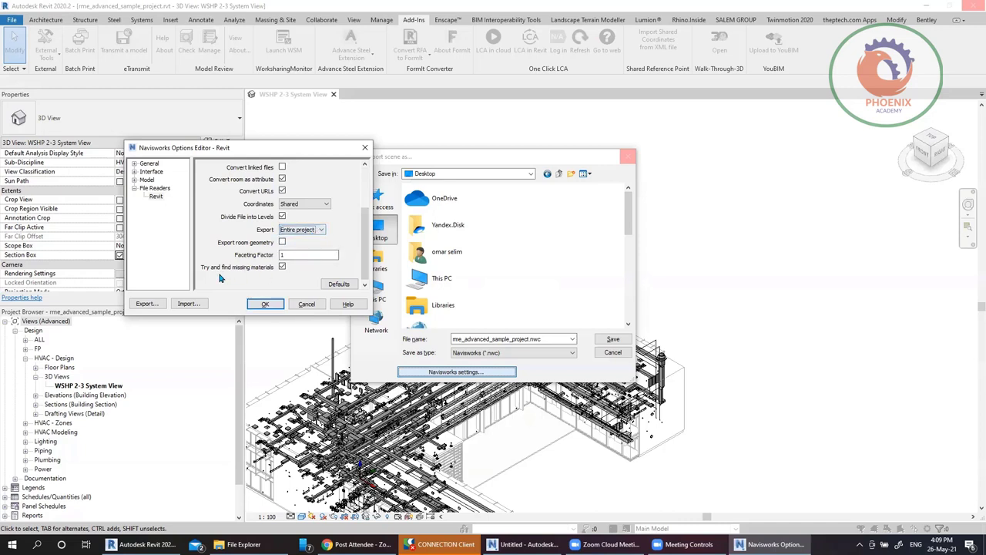
pyautogui.click(265, 304)
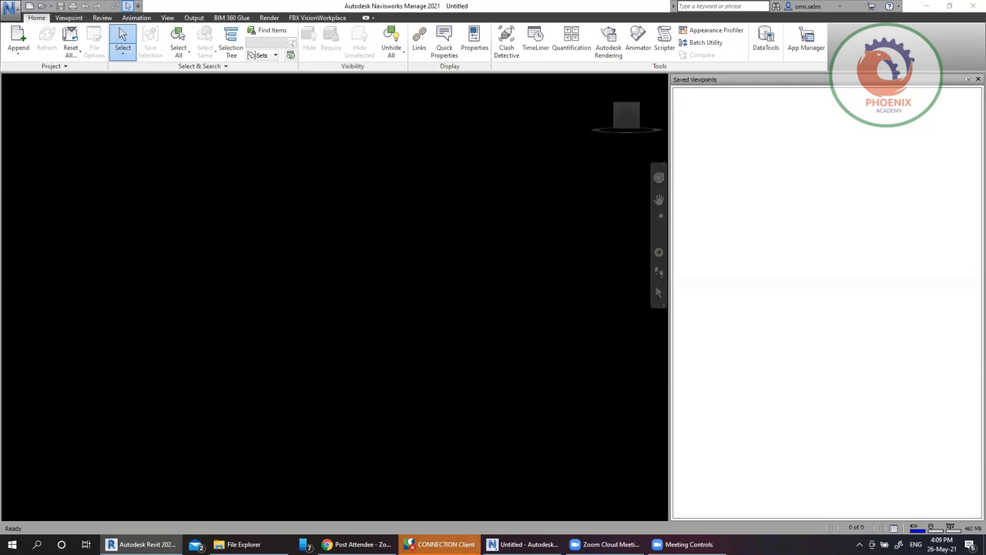
# Save the export as rme_advanced_sample_project.nwc on the desktop
pyautogui.click(524, 544)
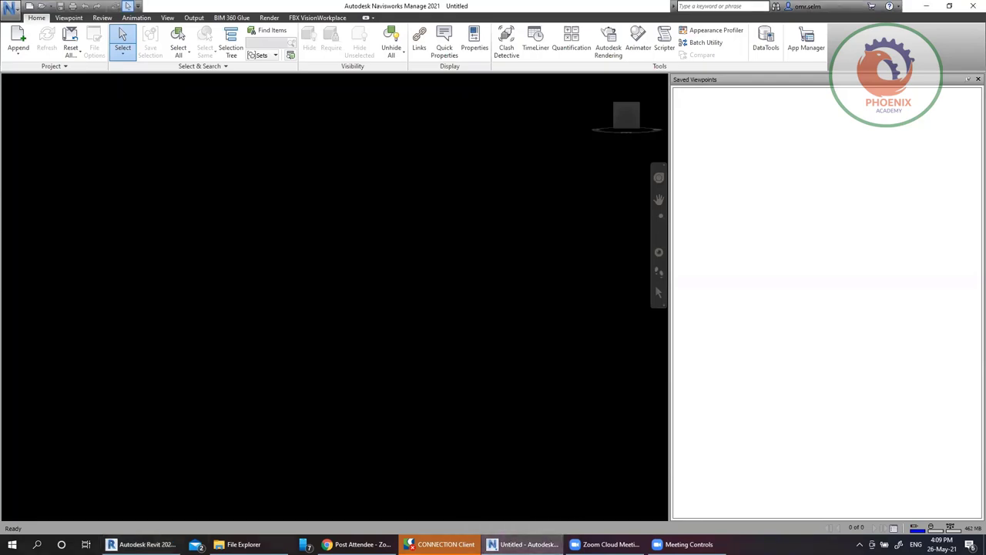
pyautogui.click(142, 544)
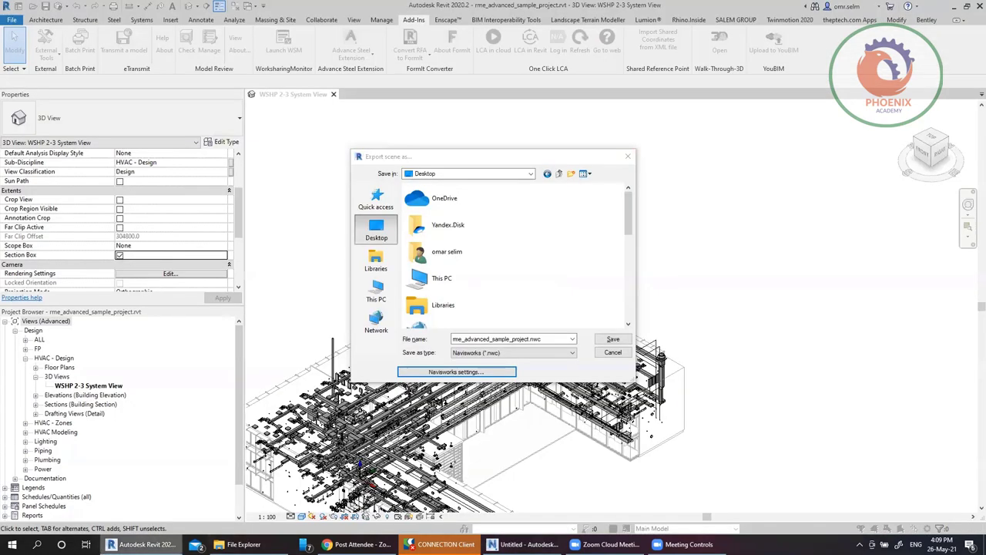
pyautogui.click(612, 339)
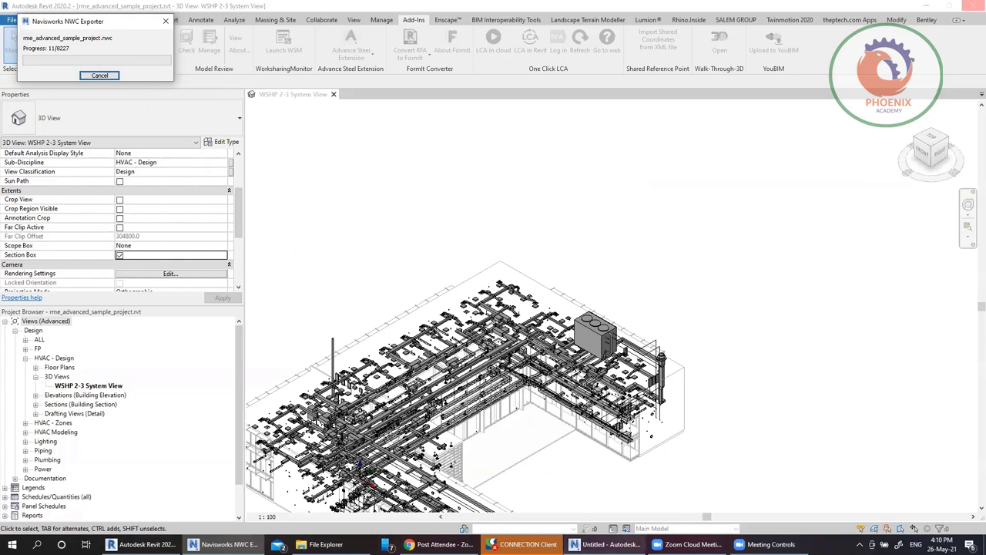
# Switch to Navisworks and choose rme_advanced_sample_project.nwc from the desktop as the file to append
pyautogui.hotkey('alt', 'Tab')
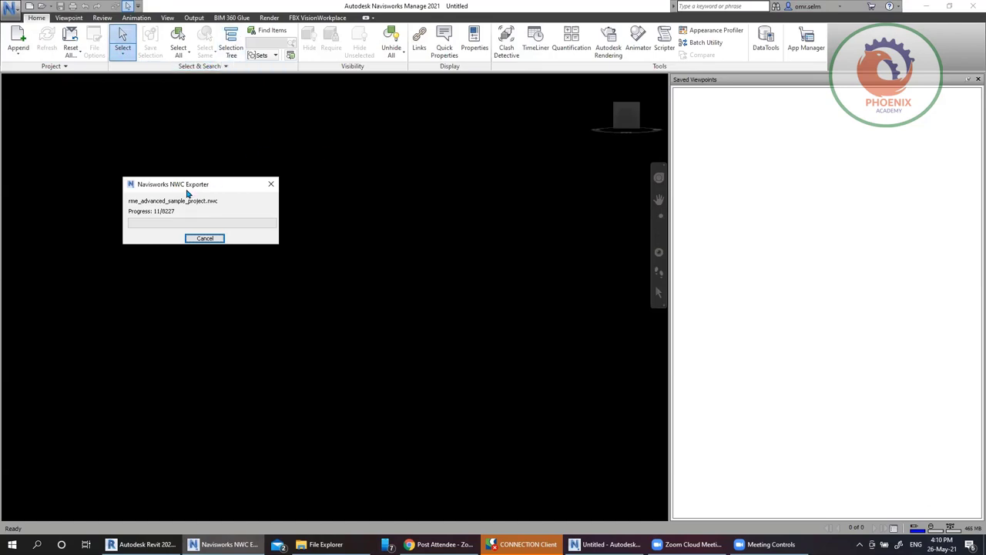
pyautogui.moveTo(187, 194); pyautogui.dragTo(240, 216)
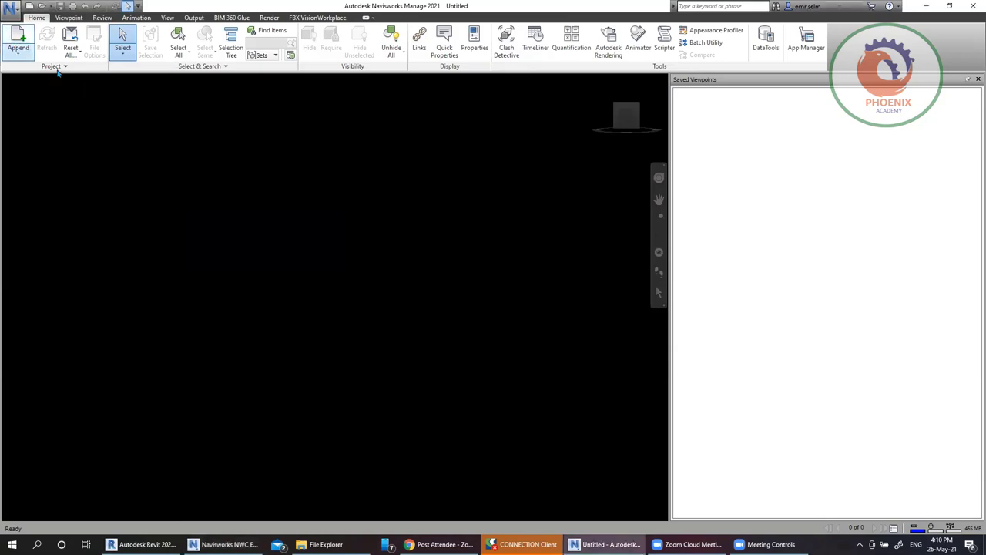
pyautogui.click(23, 44)
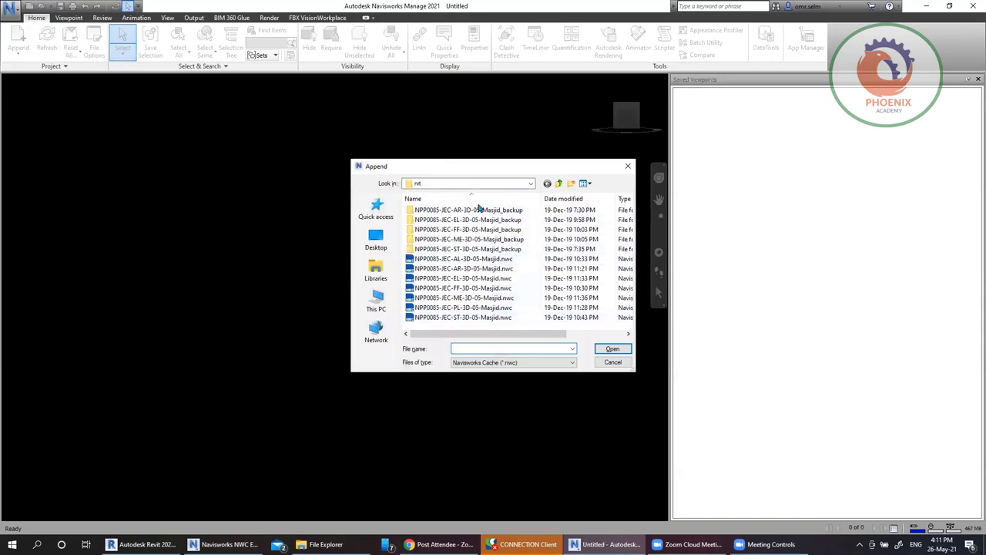
pyautogui.hotkey('alt', 'Tab')
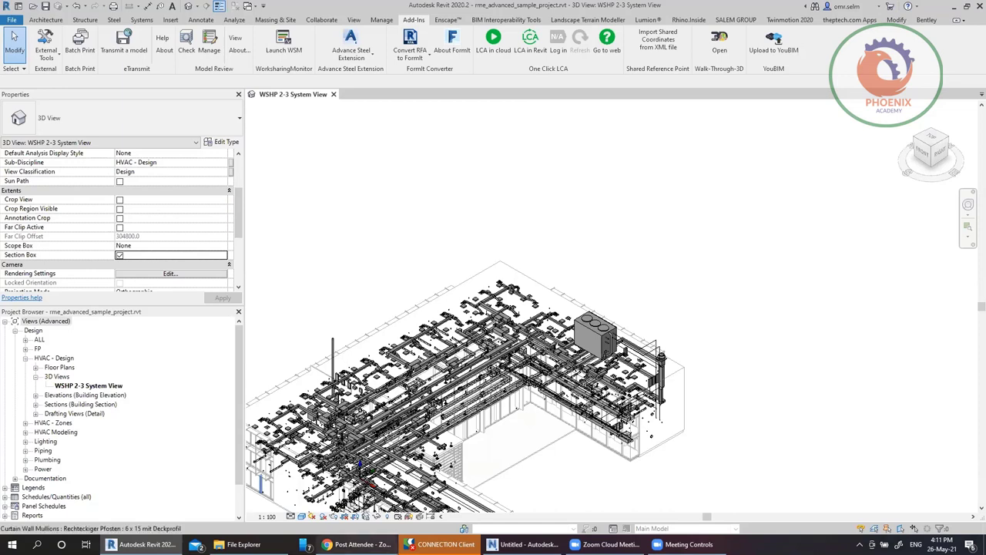
pyautogui.moveTo(355, 544)
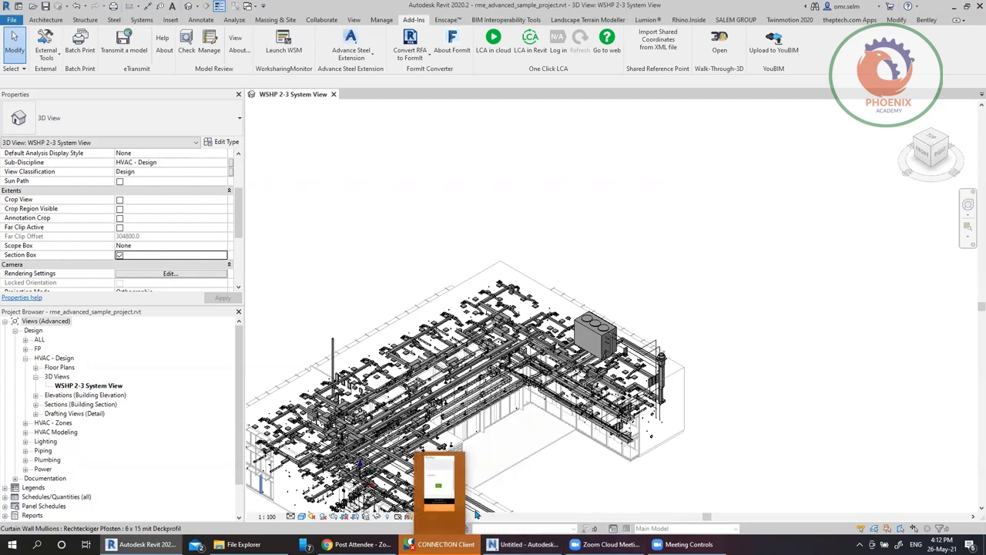
pyautogui.click(524, 544)
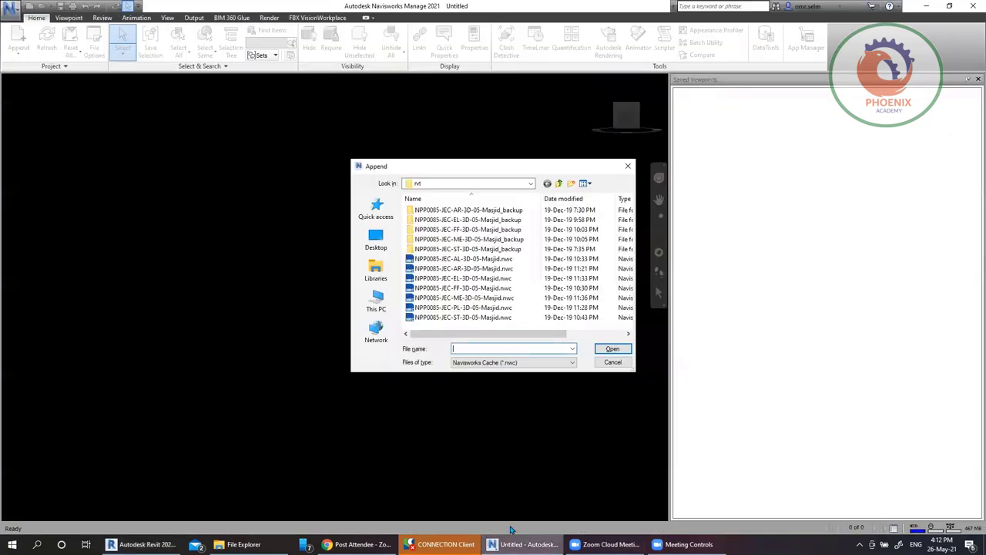
pyautogui.click(377, 239)
pyautogui.scroll(-5, 548, 328)
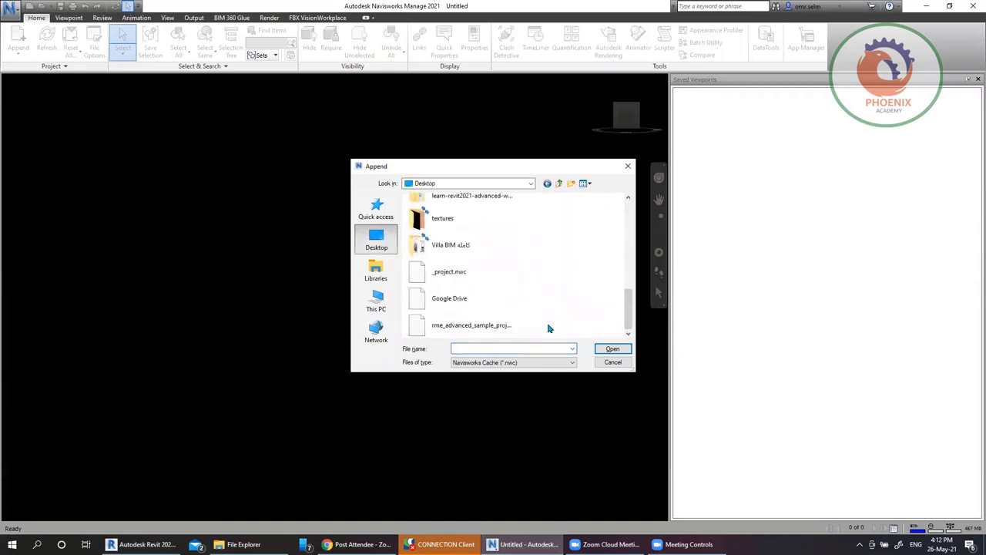
pyautogui.click(454, 326)
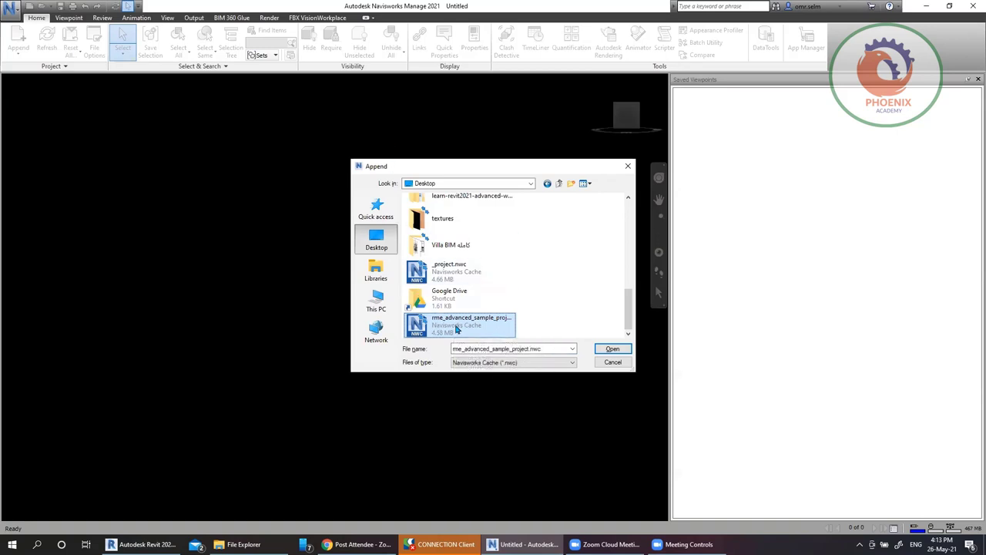
# Review the supported file types, keep Navisworks Cache (*.nwc), and append the selected model to the scene
pyautogui.click(560, 366)
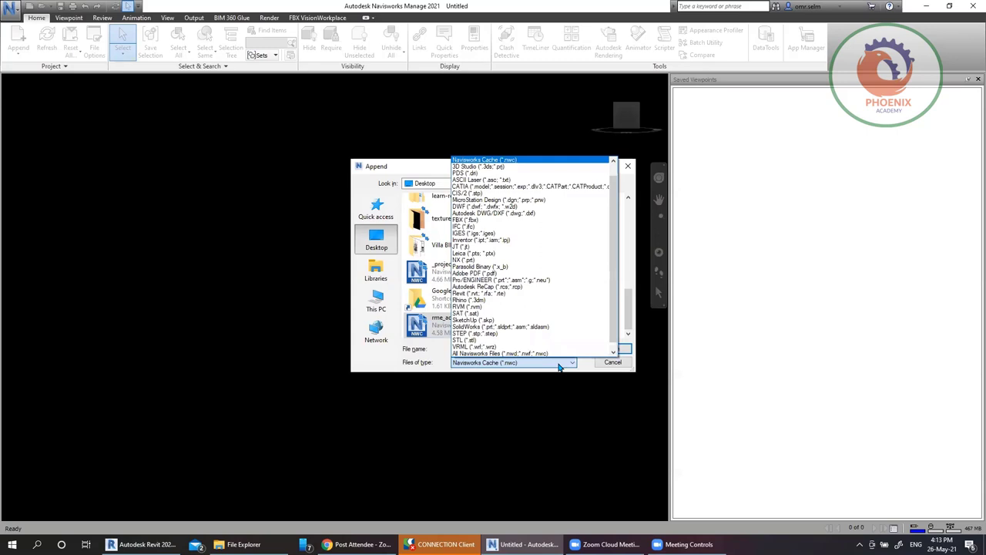
pyautogui.scroll(1, 531, 200)
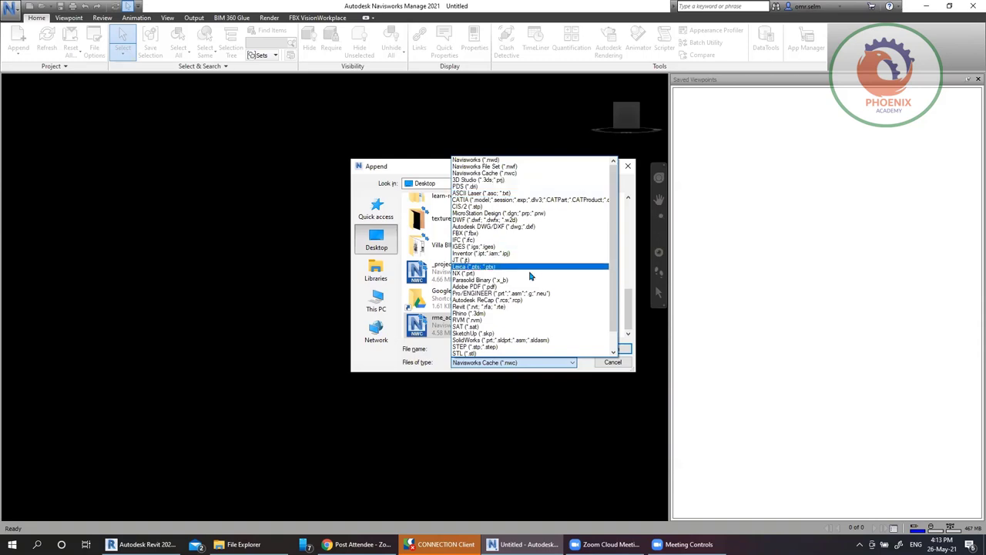
pyautogui.scroll(-1, 524, 277)
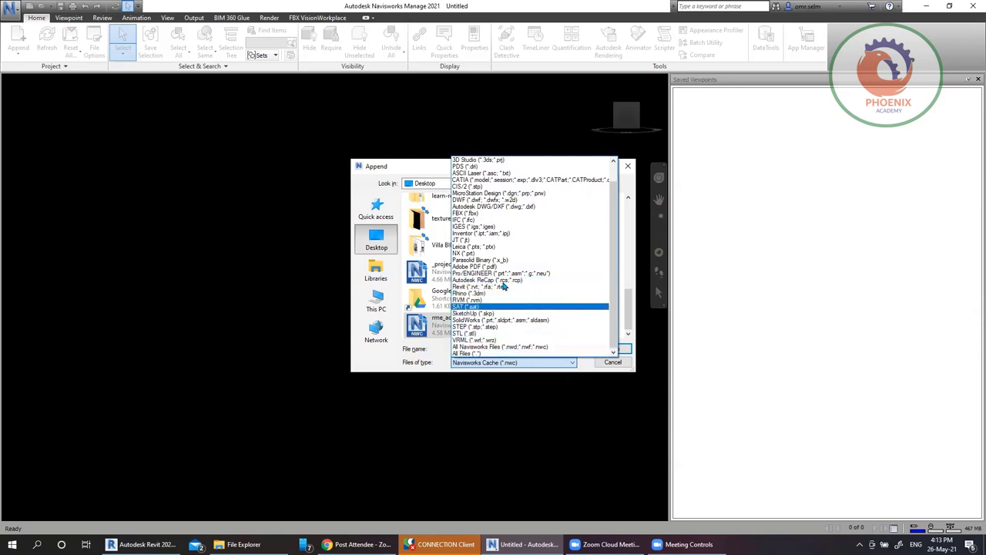
pyautogui.click(450, 359)
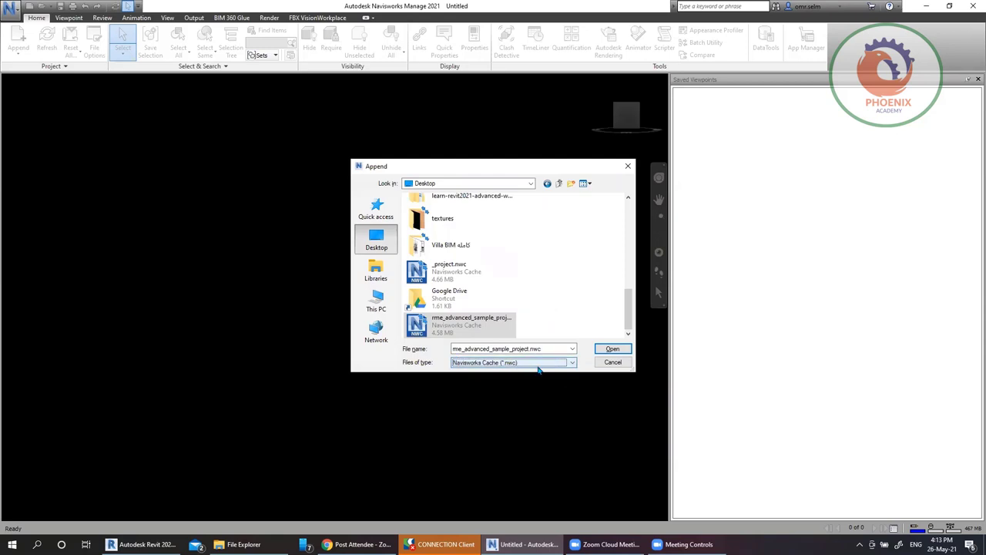
pyautogui.click(613, 349)
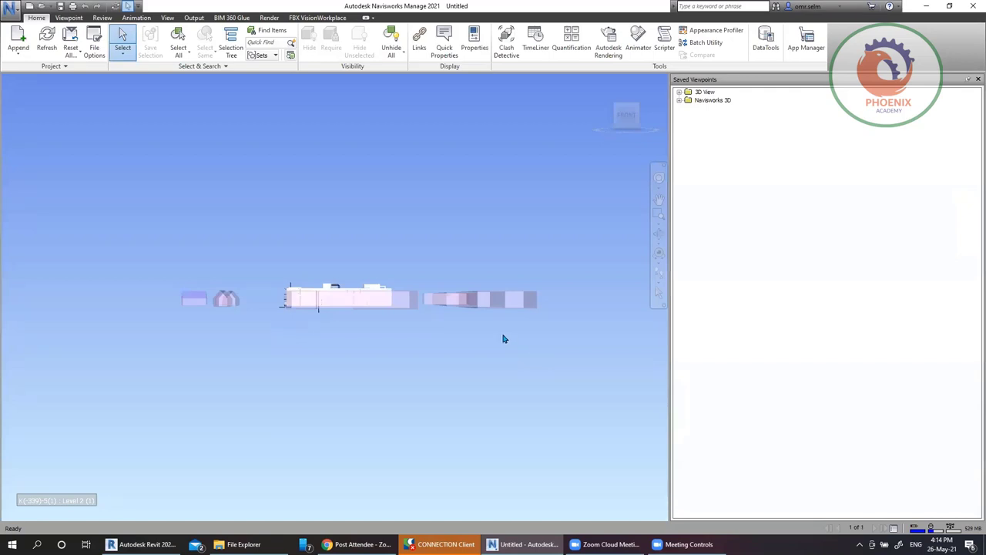
pyautogui.keyDown('shift'); pyautogui.moveTo(401, 275); pyautogui.dragTo(286, 344, button='middle'); pyautogui.keyUp('shift')
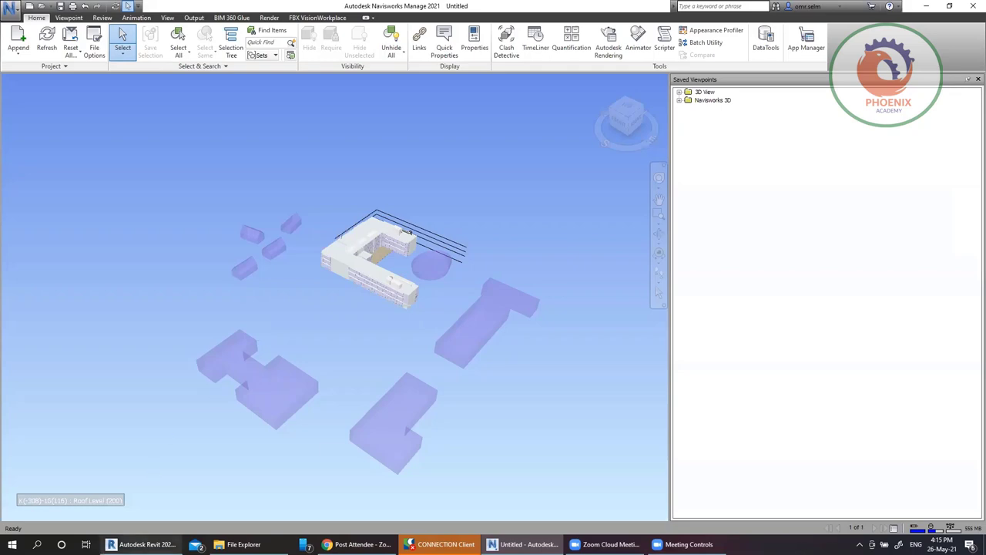
# Switch to Revit and turn on the Mass category in the 3D view's visibility/graphic overrides
pyautogui.click(139, 544)
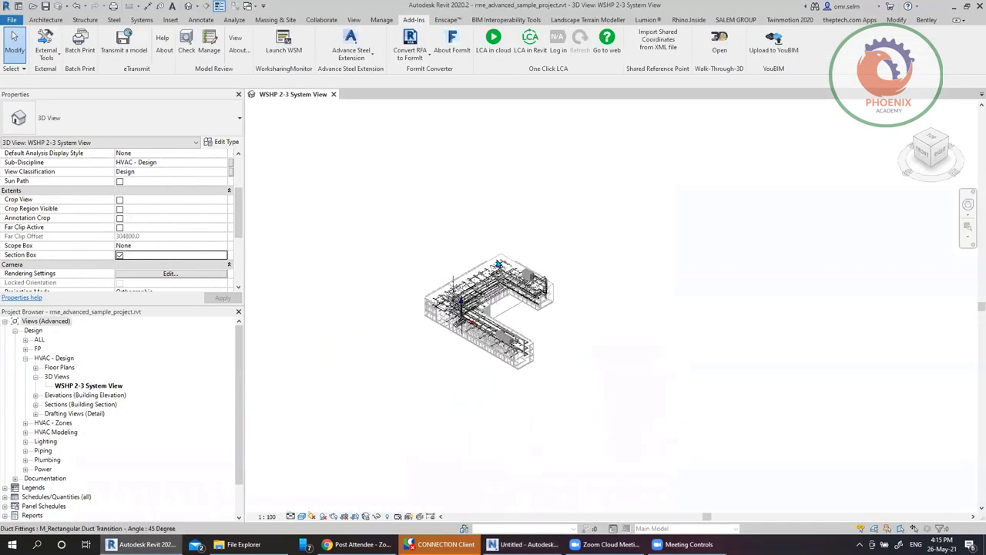
pyautogui.press('v')
pyautogui.press('v')
pyautogui.scroll(-3, 154, 347)
pyautogui.click(45, 393)
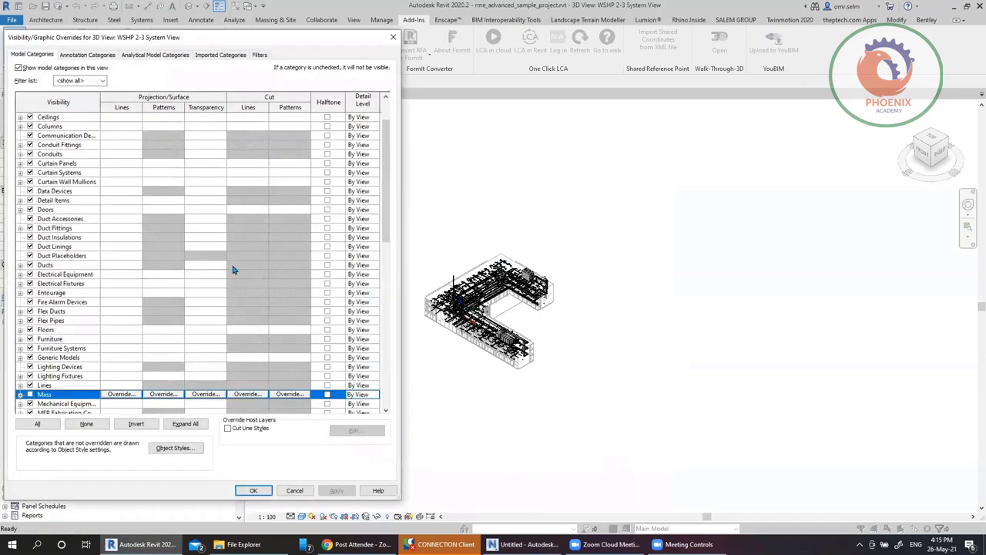
pyautogui.click(29, 367)
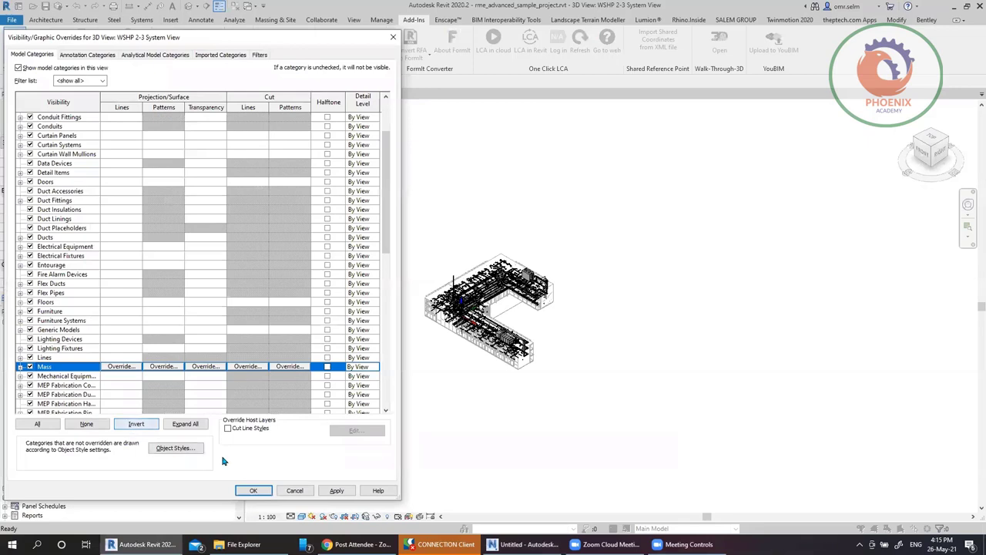
pyautogui.click(289, 486)
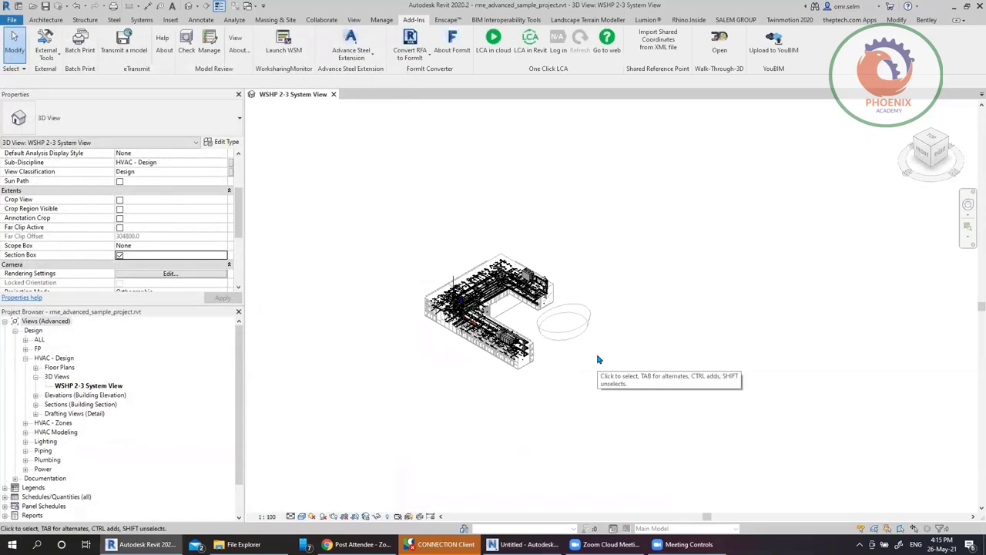
# Reveal the hidden elements in the 3D view and turn off its section box to show the surrounding masses
pyautogui.scroll(-5, 597, 359)
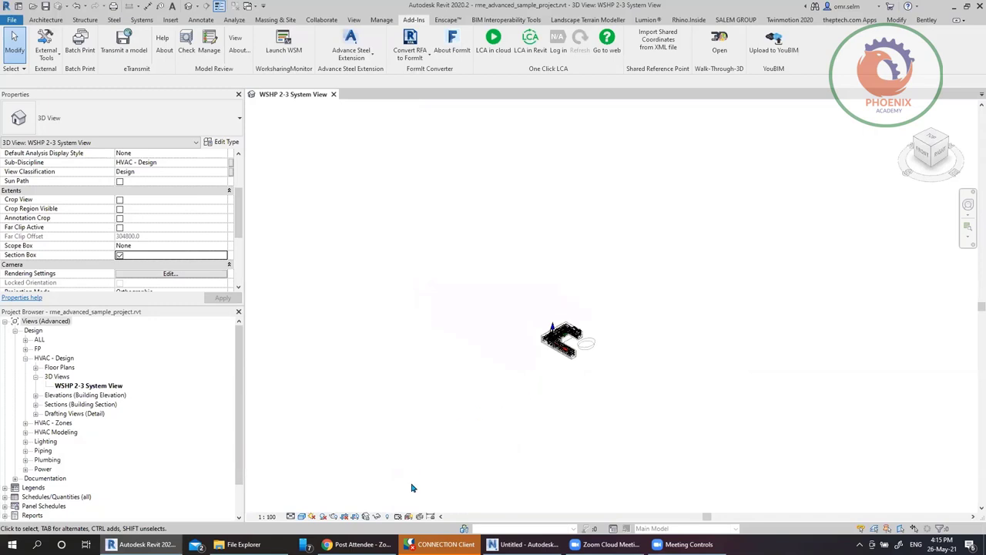
pyautogui.click(388, 516)
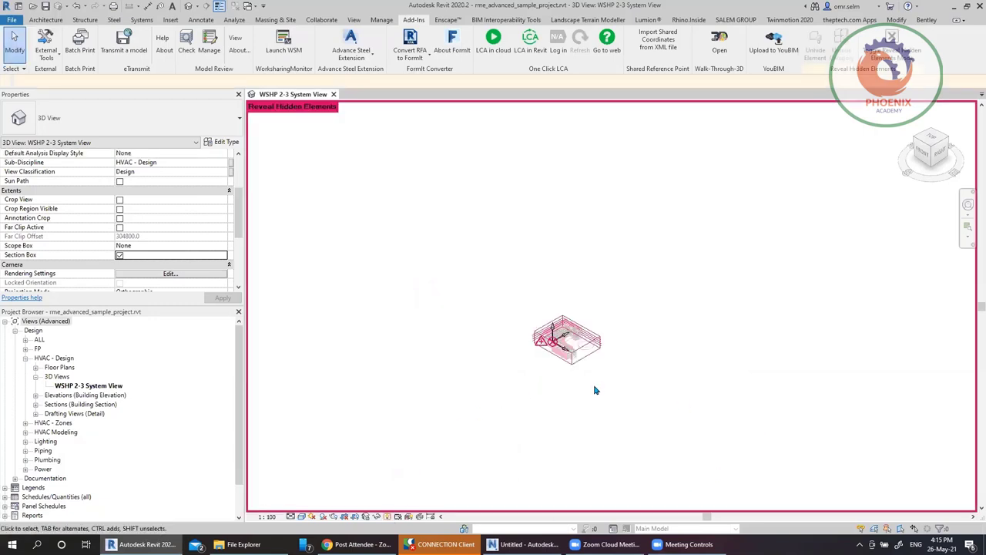
pyautogui.scroll(4, 516, 309)
pyautogui.scroll(2, 517, 309)
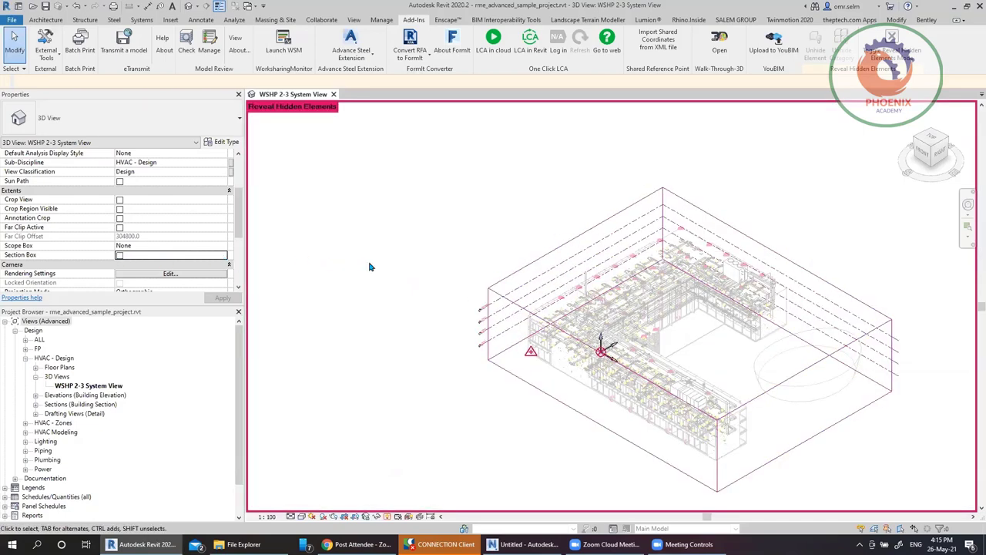
pyautogui.scroll(-3, 371, 267)
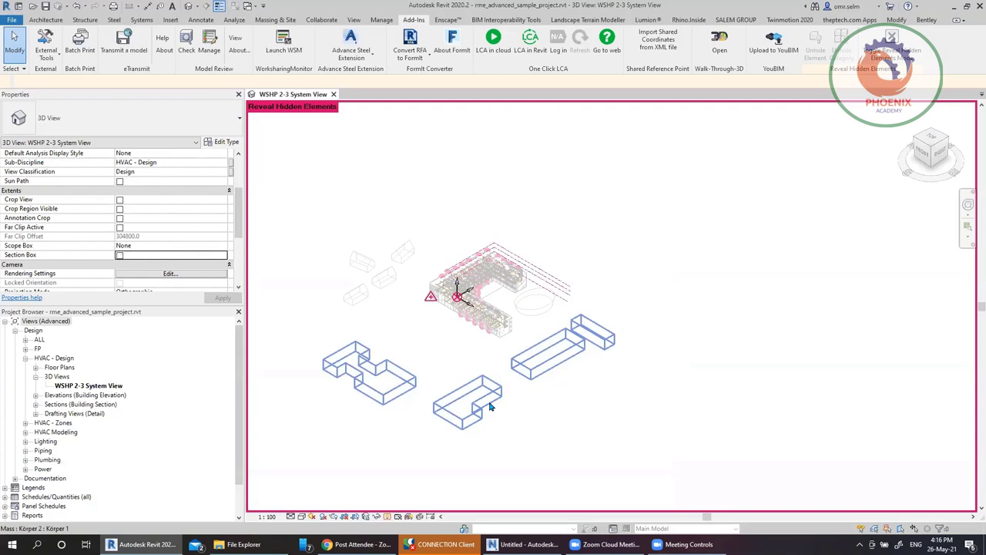
# Switch back to Navisworks and save an overview of the building and its surrounding masses as a viewpoint
pyautogui.hotkey('alt', 'Tab')
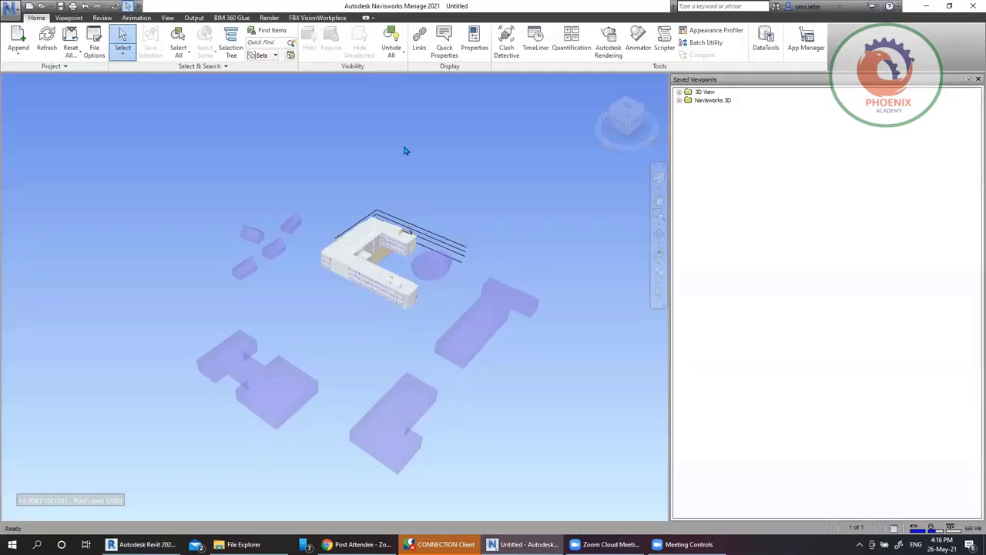
pyautogui.scroll(2, 416, 213)
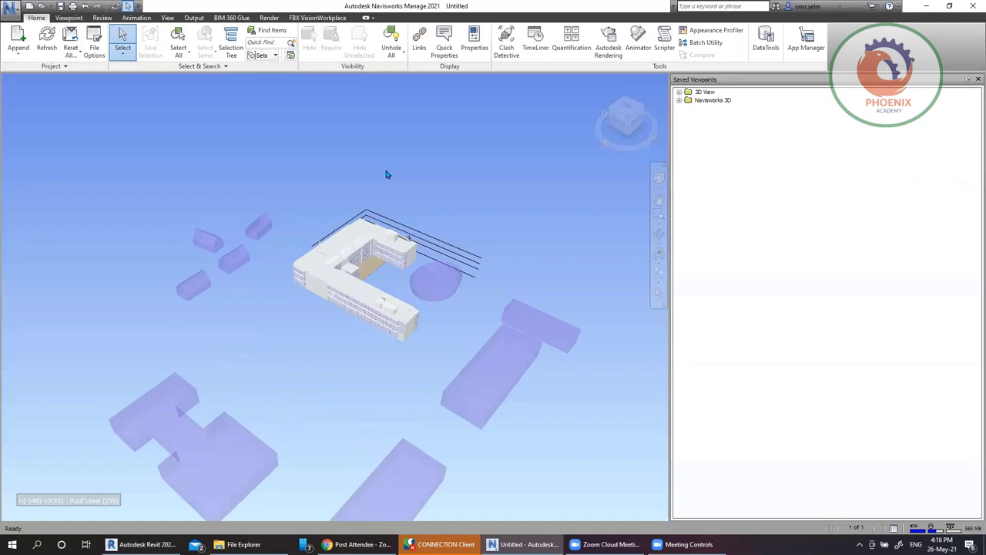
pyautogui.click(75, 23)
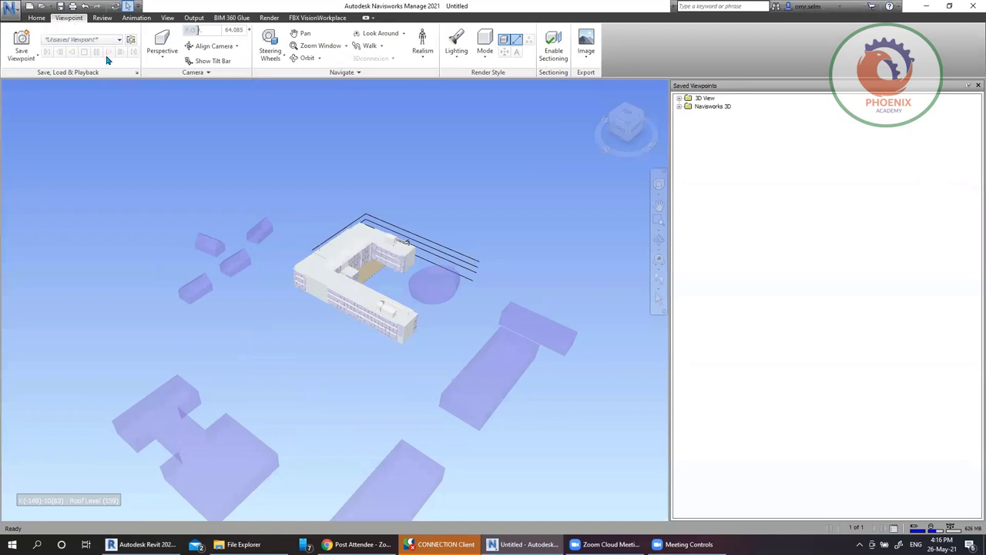
pyautogui.click(23, 57)
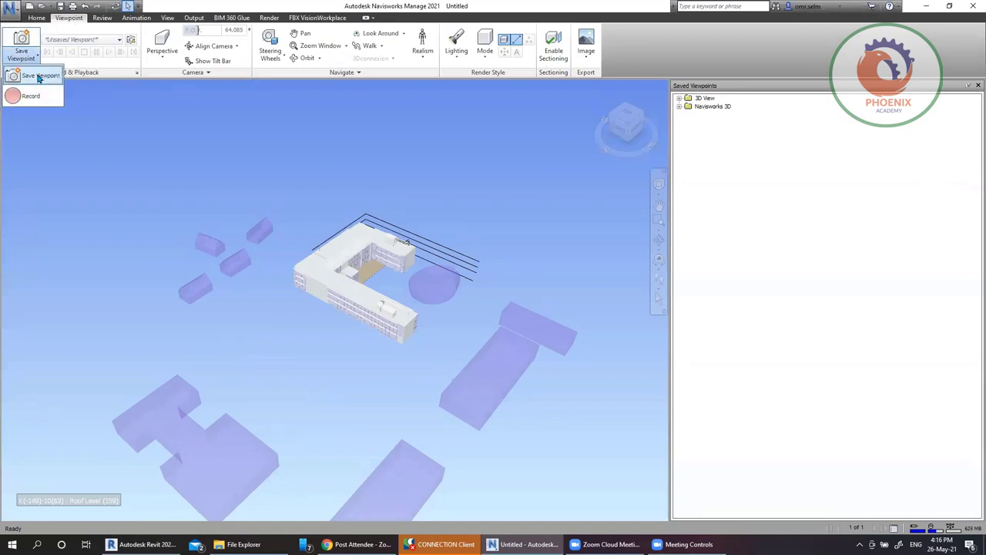
pyautogui.click(38, 77)
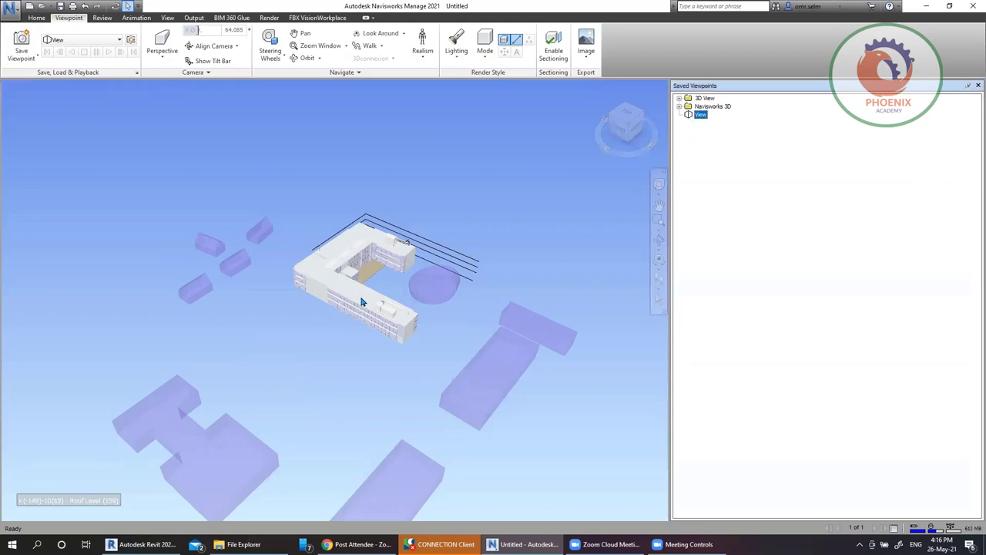
# Save a close-up viewpoint of the small entrance block in the courtyard, keeping the default name
pyautogui.click(352, 245)
pyautogui.scroll(2, 347, 269)
pyautogui.scroll(8, 347, 270)
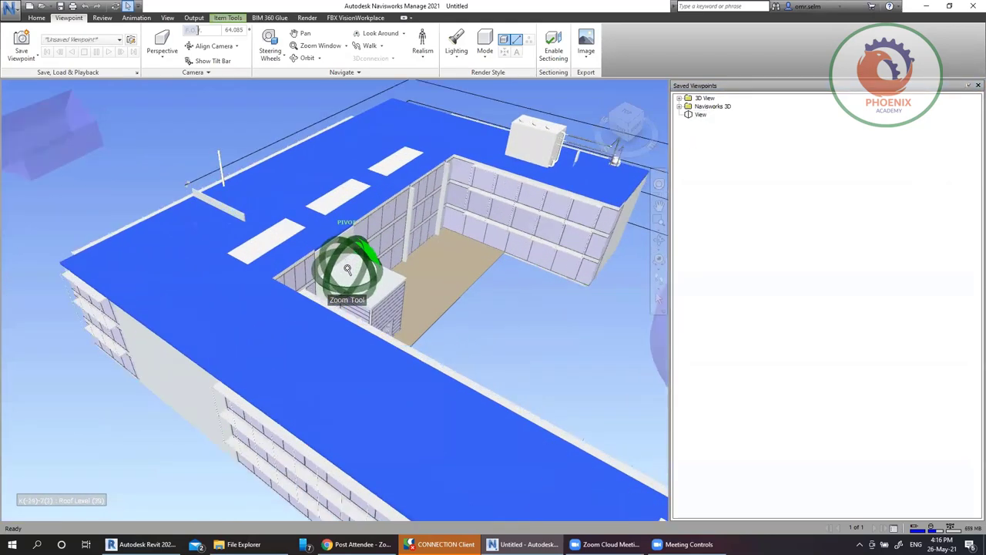
pyautogui.keyDown('shift'); pyautogui.moveTo(412, 307); pyautogui.dragTo(234, 216, button='middle'); pyautogui.keyUp('shift')
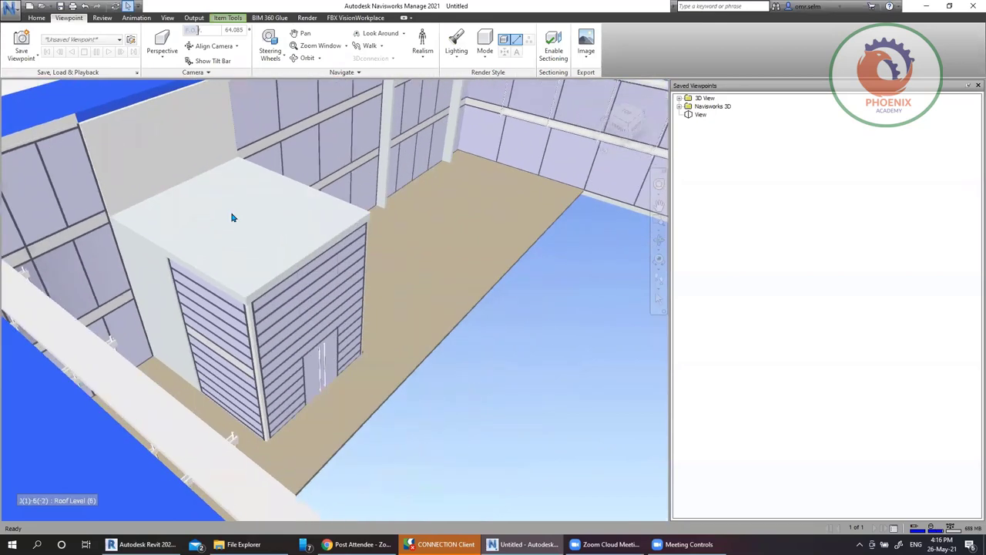
pyautogui.click(23, 42)
pyautogui.press('Return')
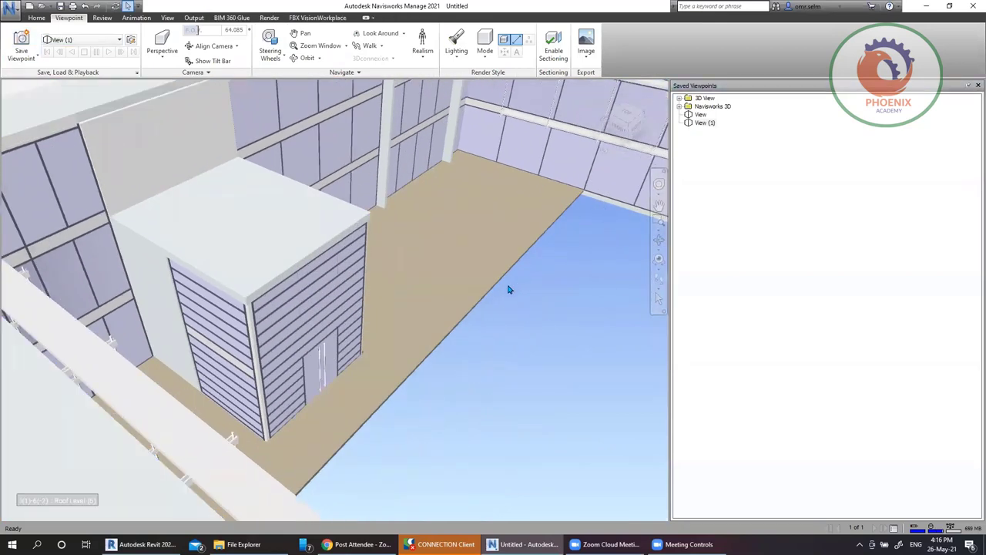
# Save a viewpoint looking into the courtyard from its open side, and recall the last two saved viewpoints to compare them
pyautogui.click(337, 284)
pyautogui.scroll(2, 337, 279)
pyautogui.scroll(4, 337, 281)
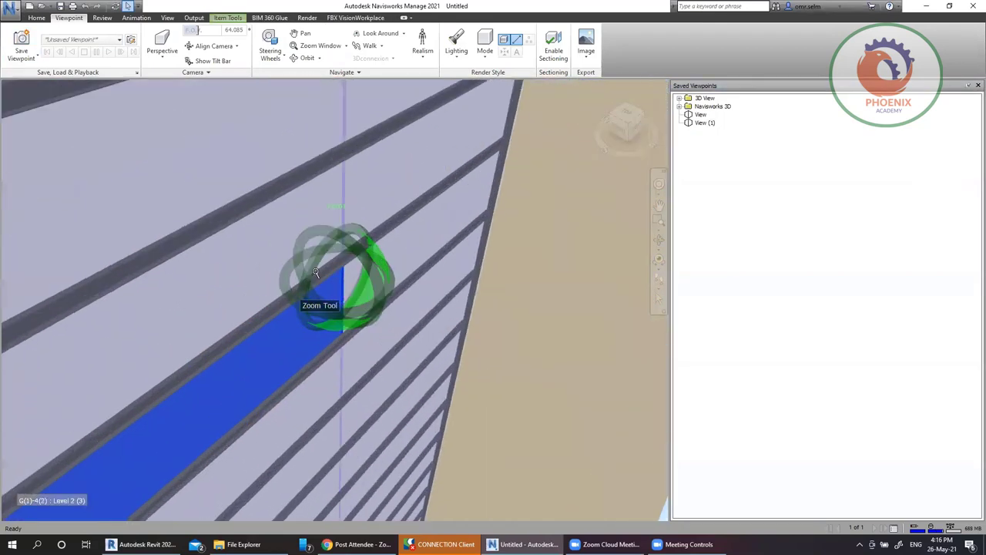
pyautogui.rightClick(305, 218)
pyautogui.click(331, 283)
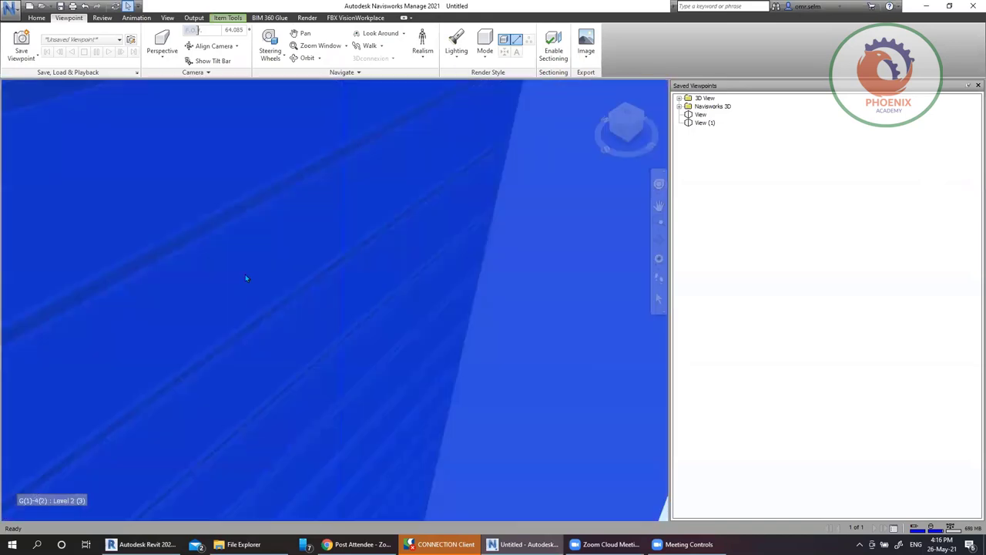
pyautogui.keyDown('shift'); pyautogui.moveTo(245, 274); pyautogui.dragTo(293, 315, button='middle'); pyautogui.keyUp('shift')
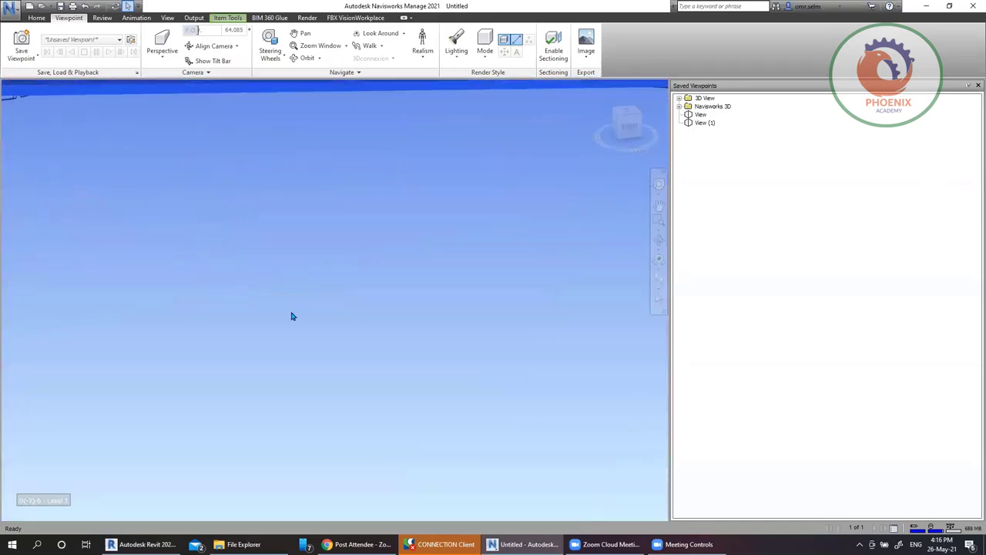
pyautogui.scroll(-5, 316, 300)
pyautogui.scroll(2, 286, 228)
pyautogui.press('Escape')
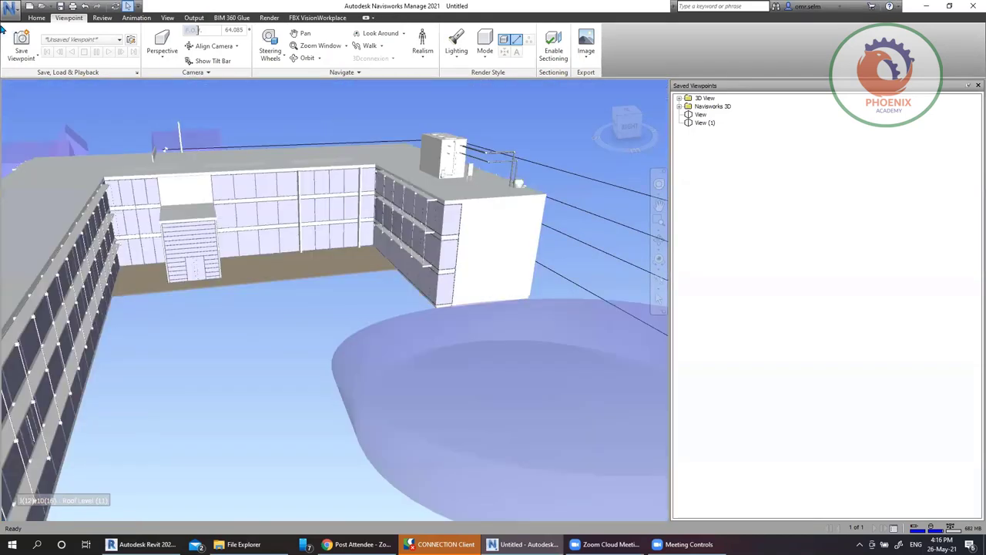
pyautogui.click(21, 46)
pyautogui.click(704, 123)
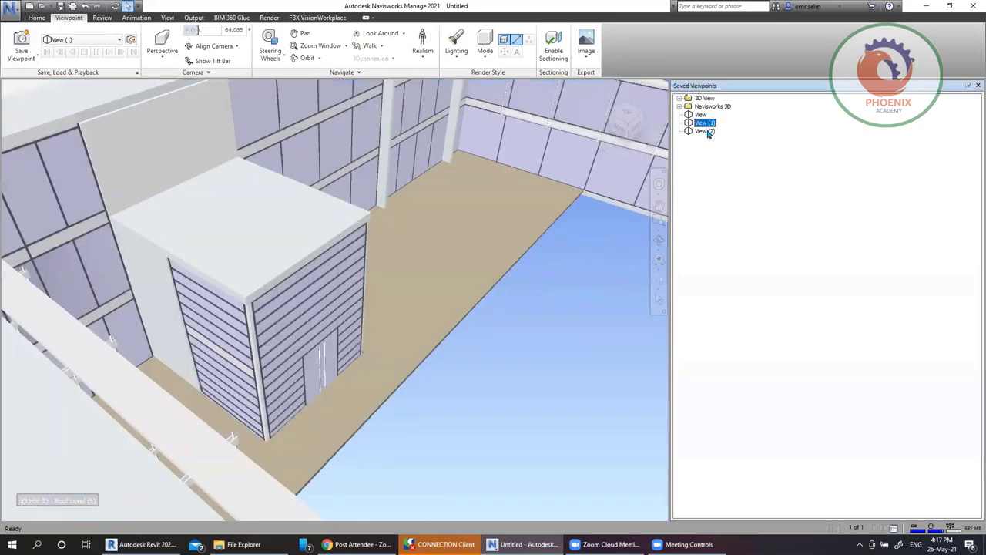
pyautogui.click(705, 131)
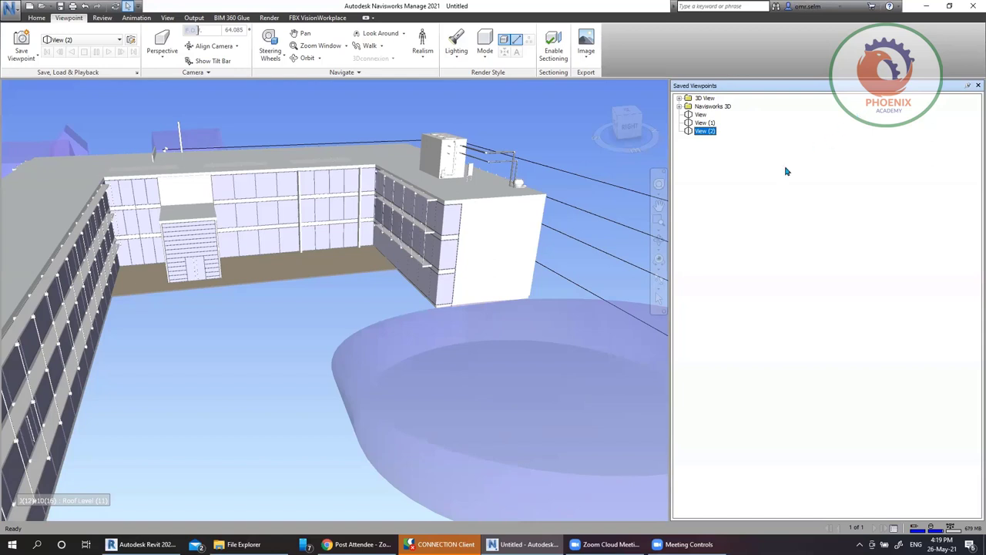
# Save four more viewpoints from different angles around the building, ending with a raised view of the rear facade
pyautogui.click(711, 170)
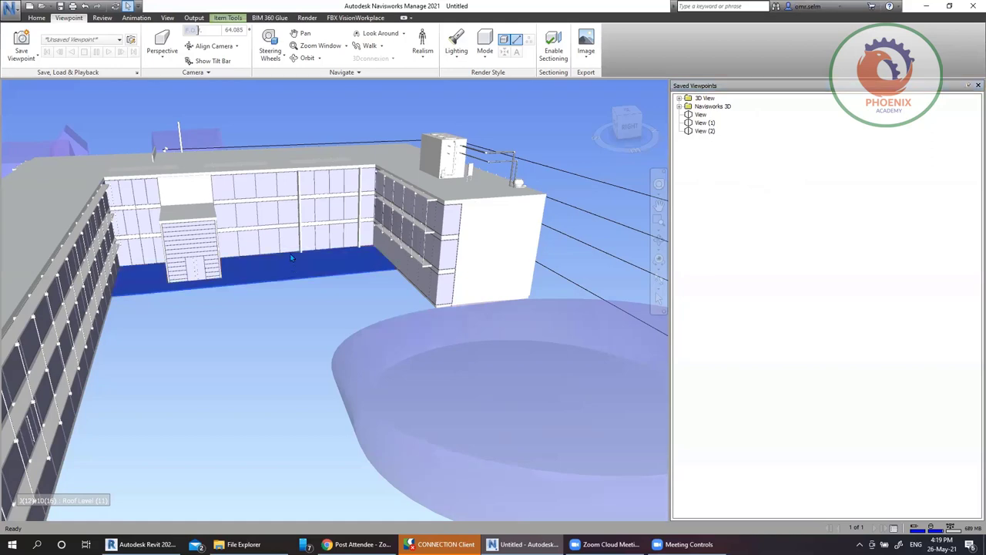
pyautogui.scroll(-5, 252, 270)
pyautogui.keyDown('shift'); pyautogui.moveTo(297, 324); pyautogui.dragTo(116, 174, button='middle'); pyautogui.keyUp('shift')
pyautogui.click(22, 46)
pyautogui.keyDown('shift'); pyautogui.moveTo(311, 288); pyautogui.dragTo(289, 246, button='middle'); pyautogui.keyUp('shift')
pyautogui.click(22, 46)
pyautogui.keyDown('shift'); pyautogui.moveTo(338, 294); pyautogui.dragTo(154, 205, button='middle'); pyautogui.keyUp('shift')
pyautogui.click(21, 47)
pyautogui.keyDown('shift'); pyautogui.moveTo(324, 302); pyautogui.dragTo(154, 192, button='middle'); pyautogui.keyUp('shift')
pyautogui.click(22, 46)
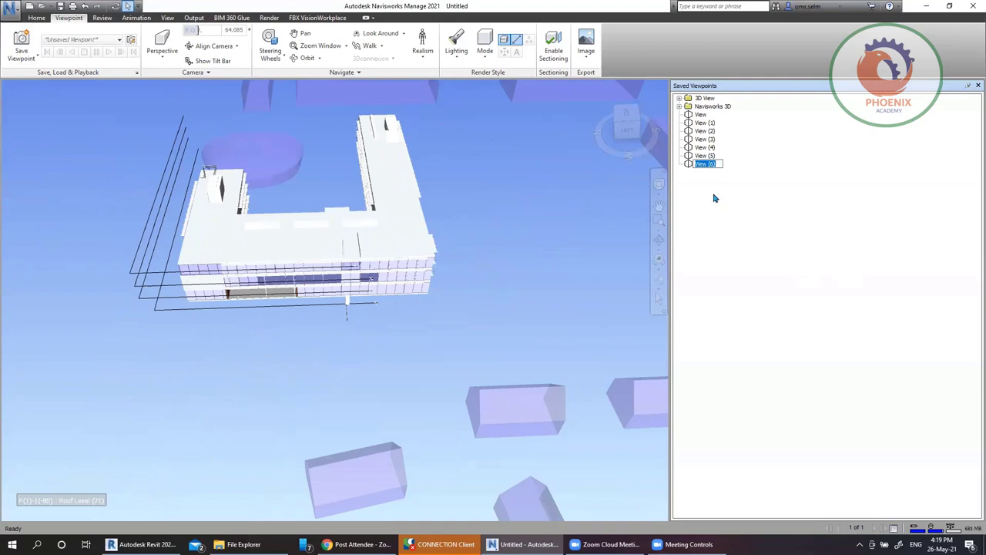
# Add a new empty animation to the saved viewpoints
pyautogui.click(711, 156)
pyautogui.rightClick(696, 181)
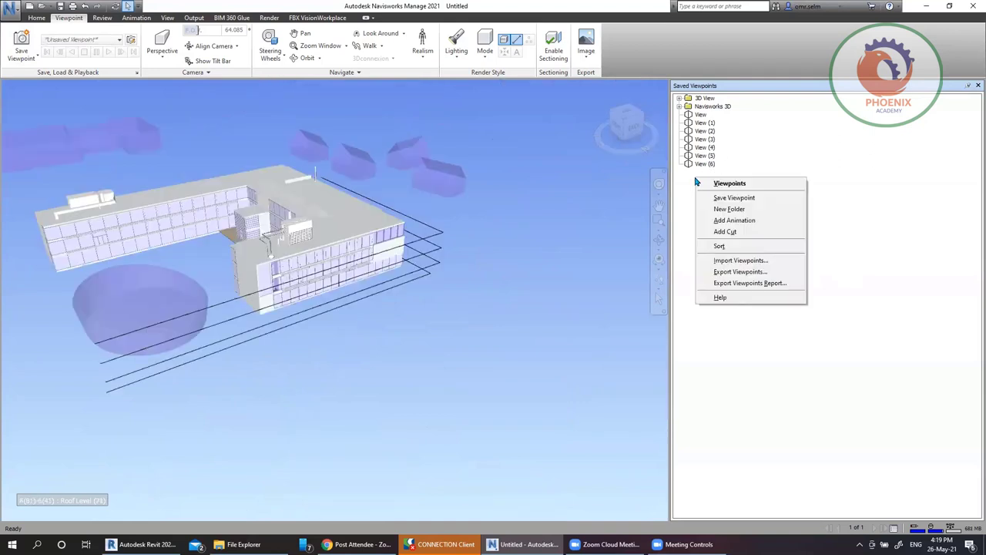
pyautogui.click(765, 221)
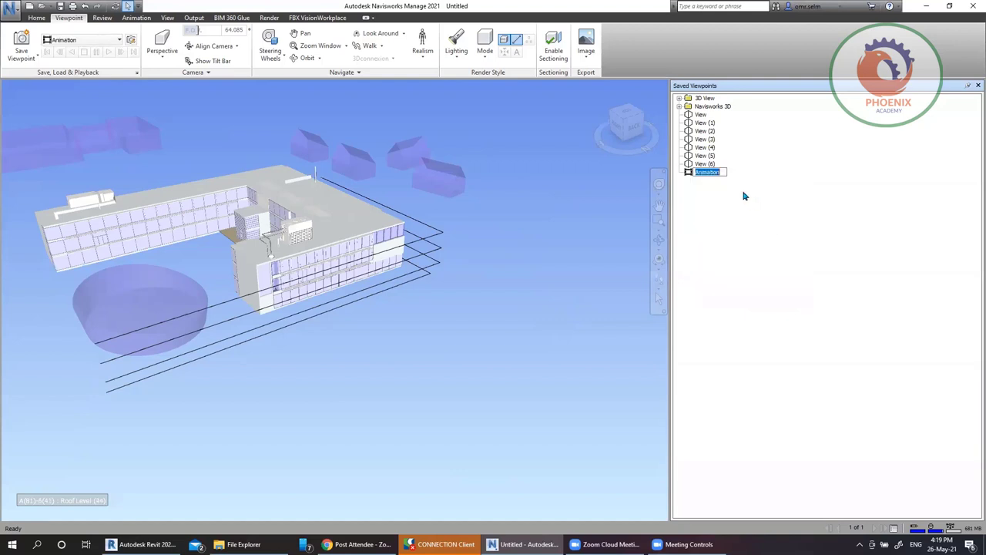
# Move the saved viewpoints View (2) through View (6) together into the animation
pyautogui.click(713, 166)
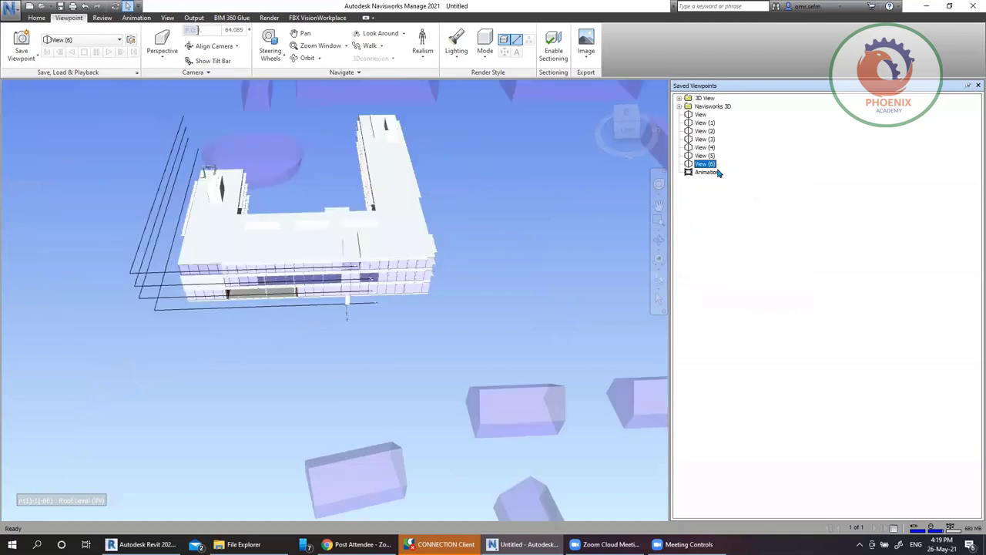
pyautogui.keyDown('shift'); pyautogui.click(707, 138); pyautogui.keyUp('shift')
pyautogui.keyDown('shift'); pyautogui.click(706, 131); pyautogui.keyUp('shift')
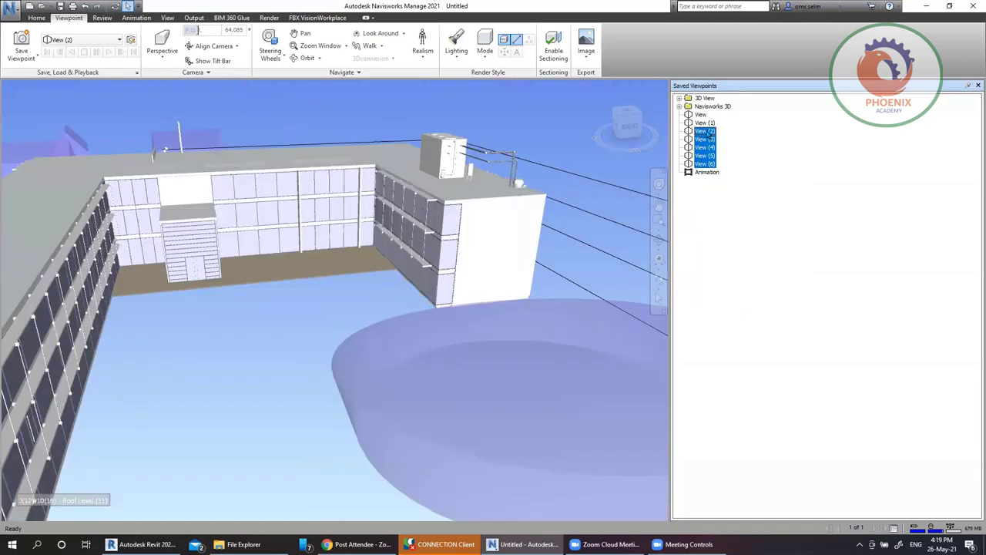
pyautogui.click(707, 139)
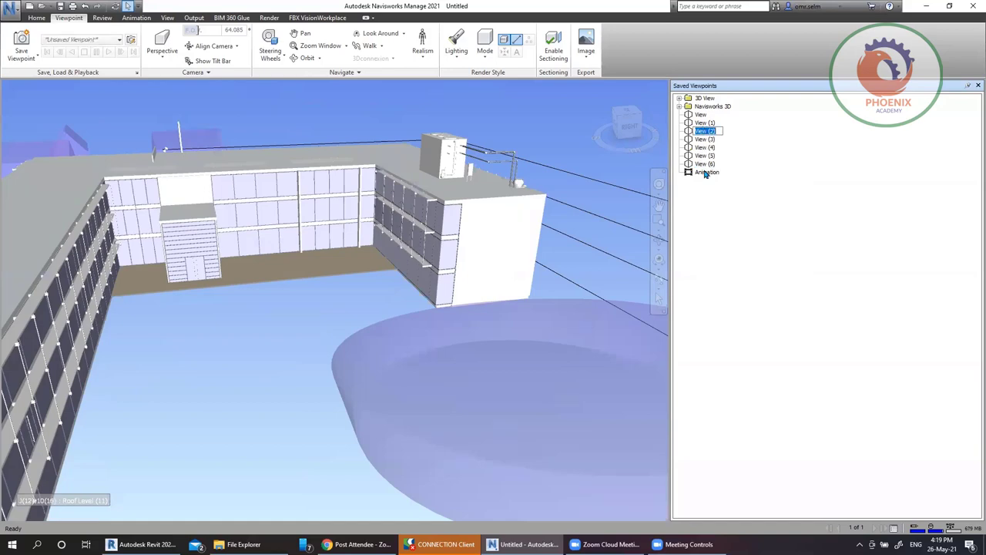
pyautogui.click(706, 147)
pyautogui.click(705, 131)
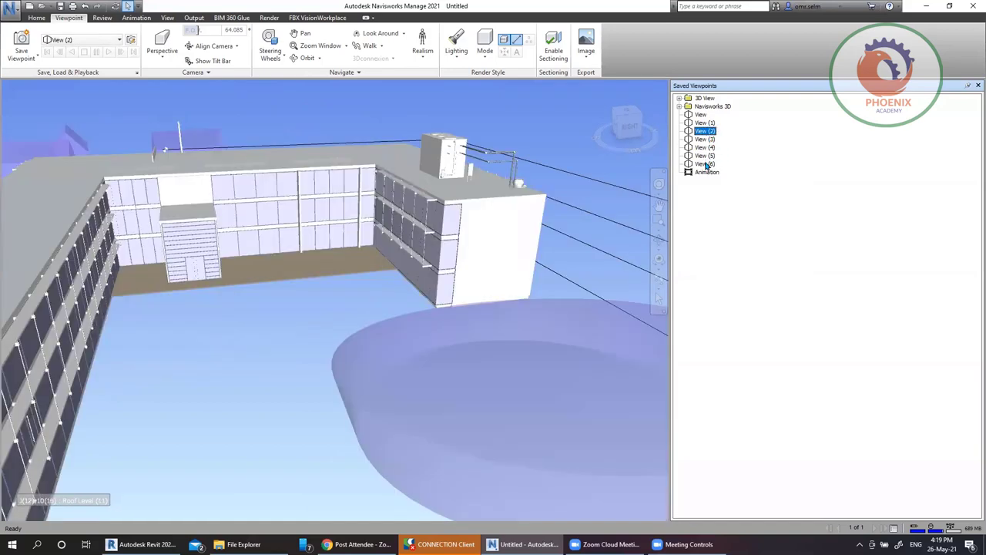
pyautogui.keyDown('shift'); pyautogui.click(706, 164); pyautogui.keyUp('shift')
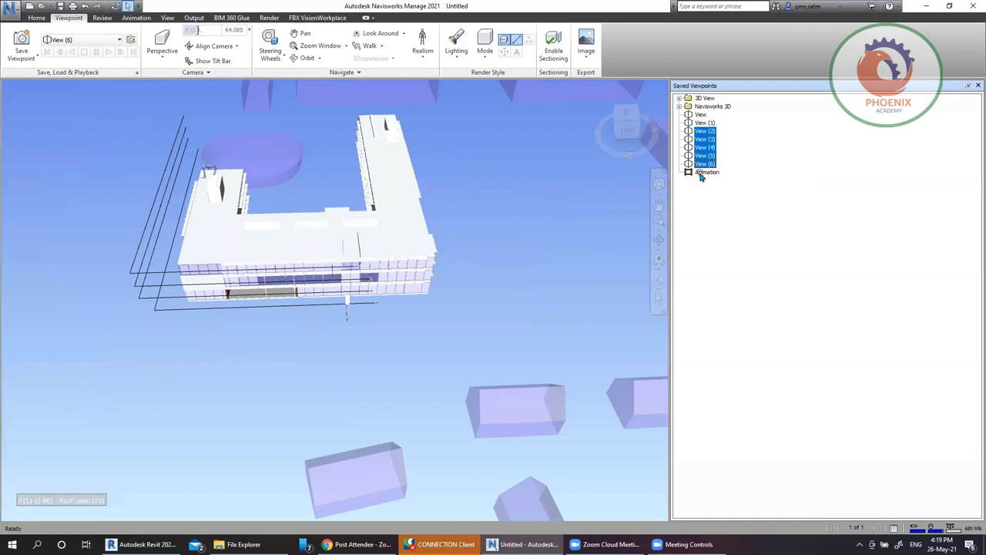
pyautogui.moveTo(701, 177); pyautogui.dragTo(699, 174)
# Play the viewpoint animation, stop it and rewind it to its first frame
pyautogui.click(704, 133)
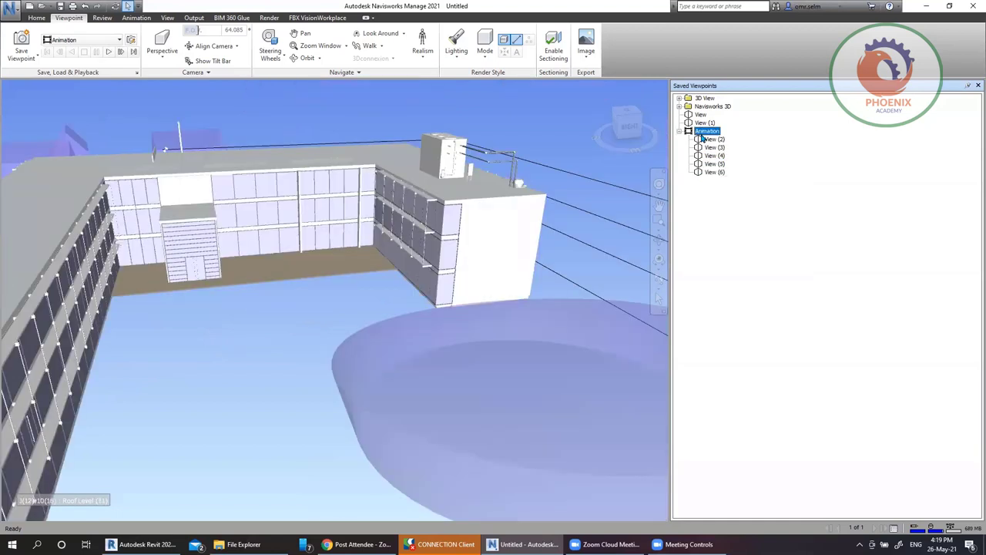
pyautogui.click(108, 52)
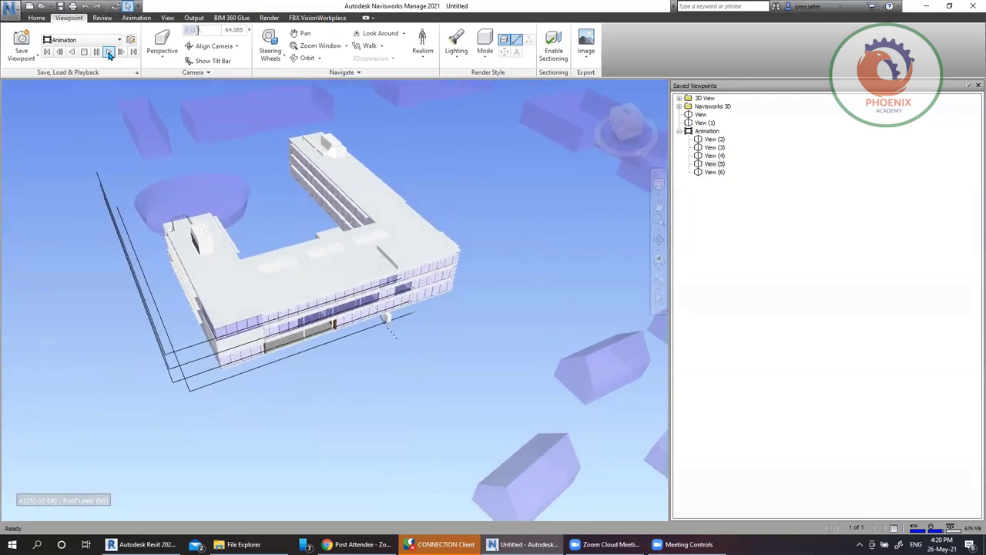
pyautogui.click(705, 122)
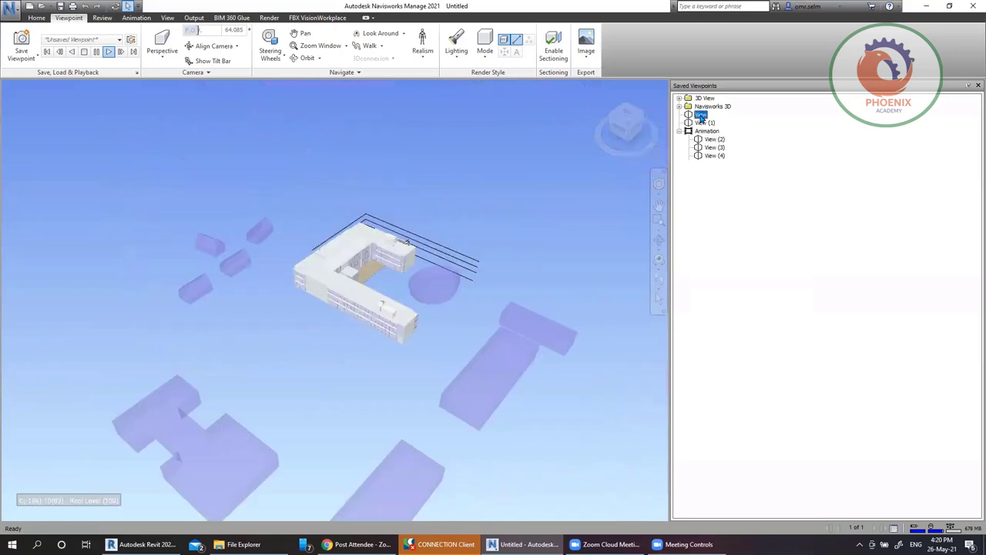
pyautogui.click(84, 50)
pyautogui.click(47, 51)
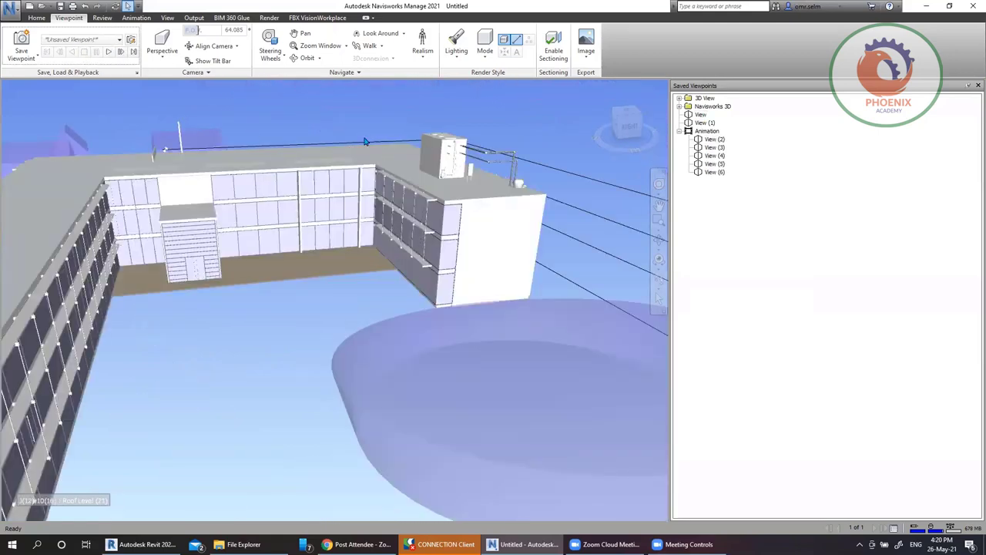
# Switch the camera projection to Orthographic and return it to Perspective
pyautogui.click(173, 61)
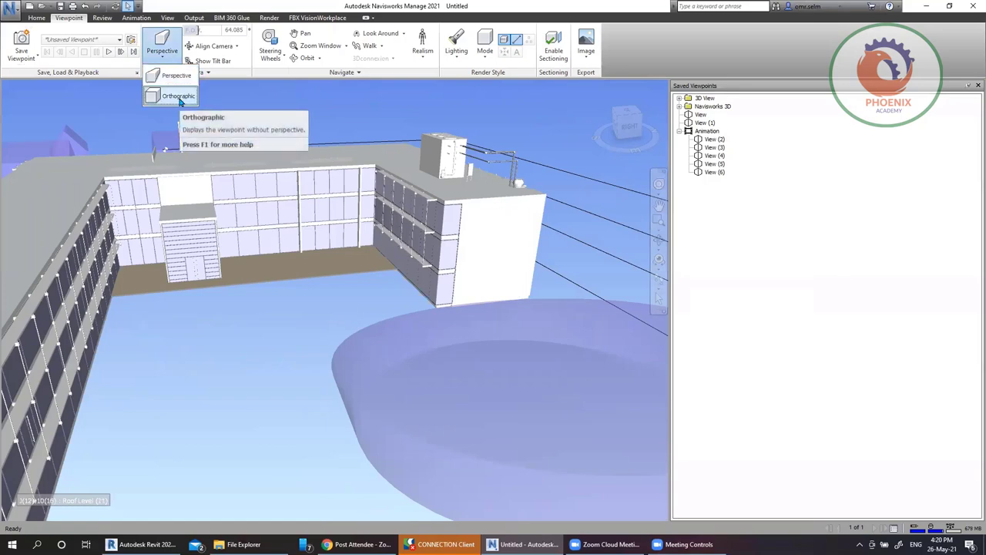
pyautogui.click(179, 98)
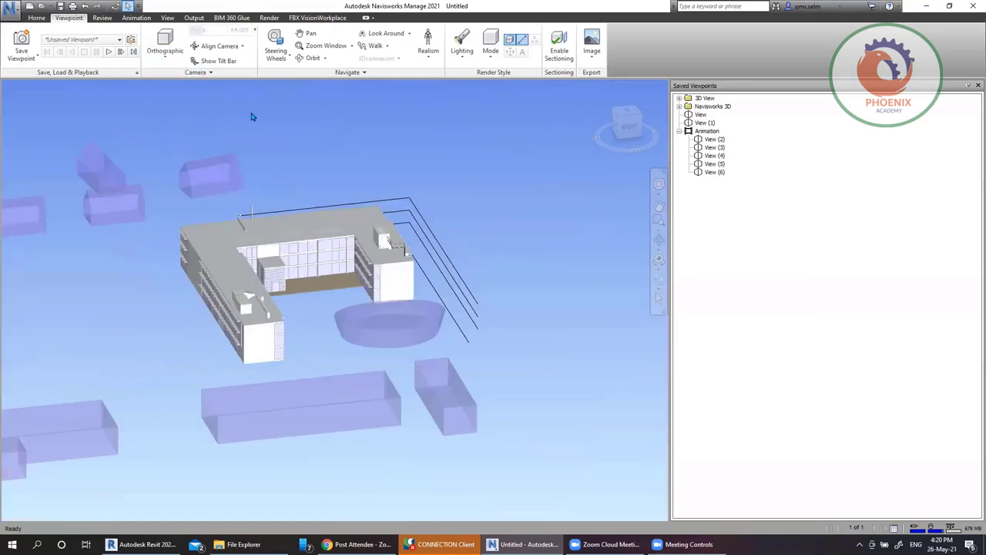
pyautogui.click(174, 61)
pyautogui.click(183, 80)
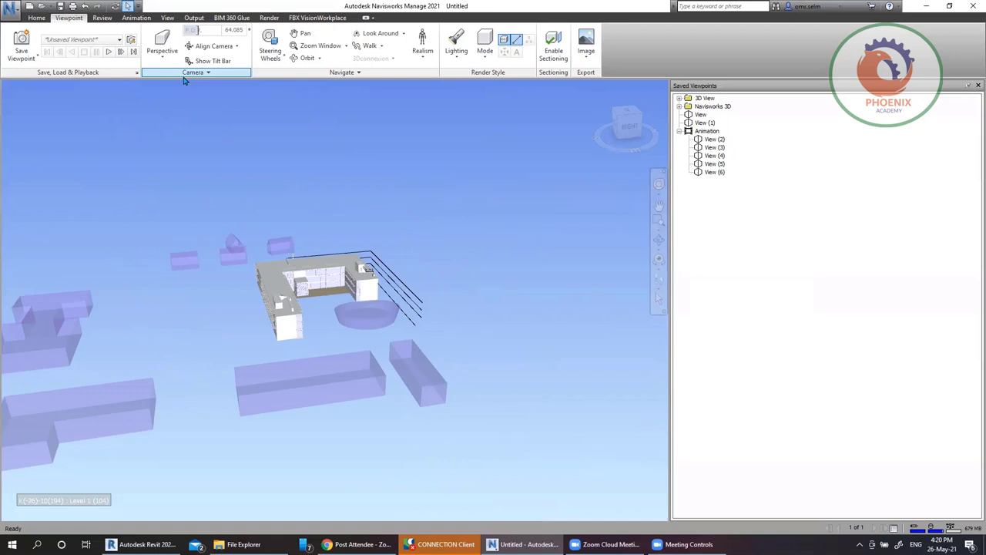
# Enable sectioning and move section Plane 1 inward through the end of the building wing
pyautogui.click(549, 67)
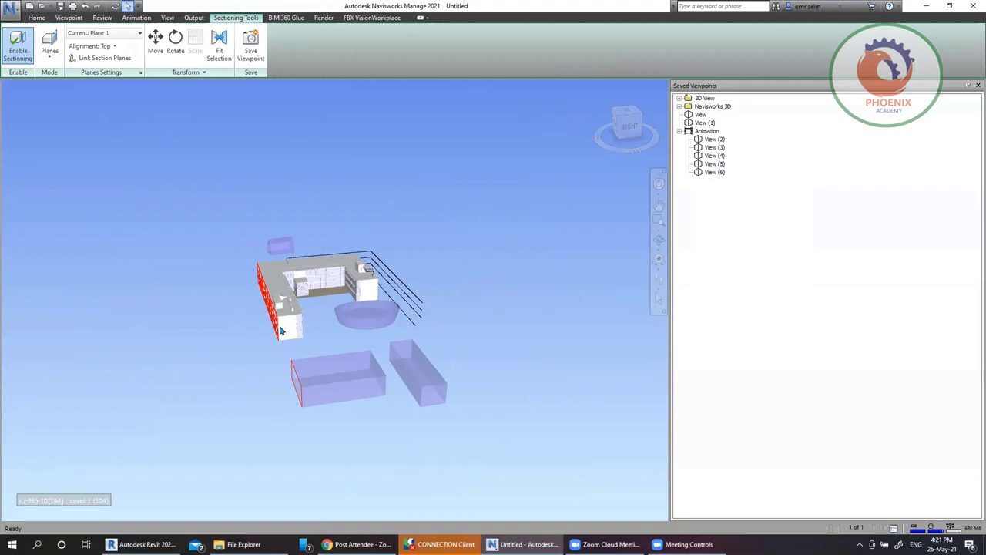
pyautogui.click(155, 42)
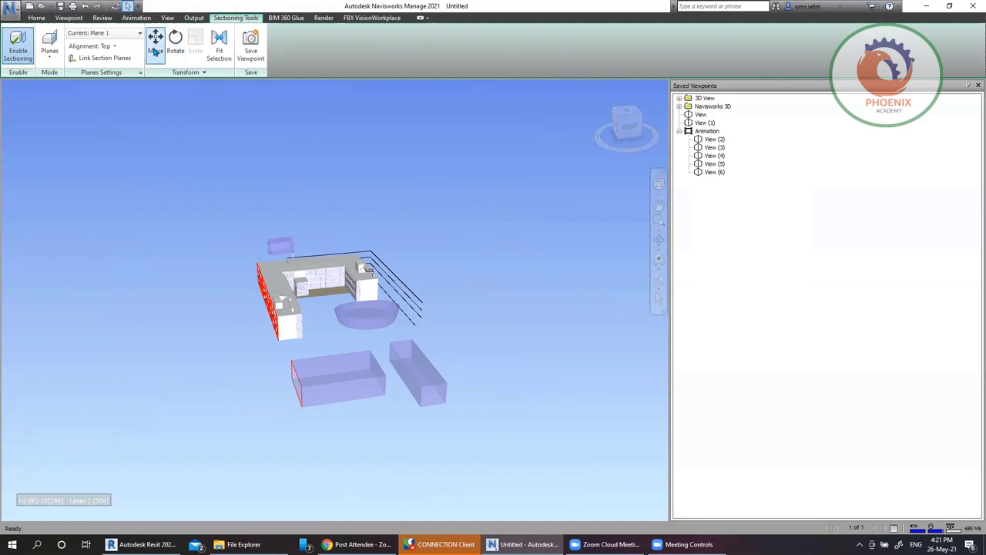
pyautogui.moveTo(211, 277); pyautogui.dragTo(242, 279)
pyautogui.rightClick(319, 327)
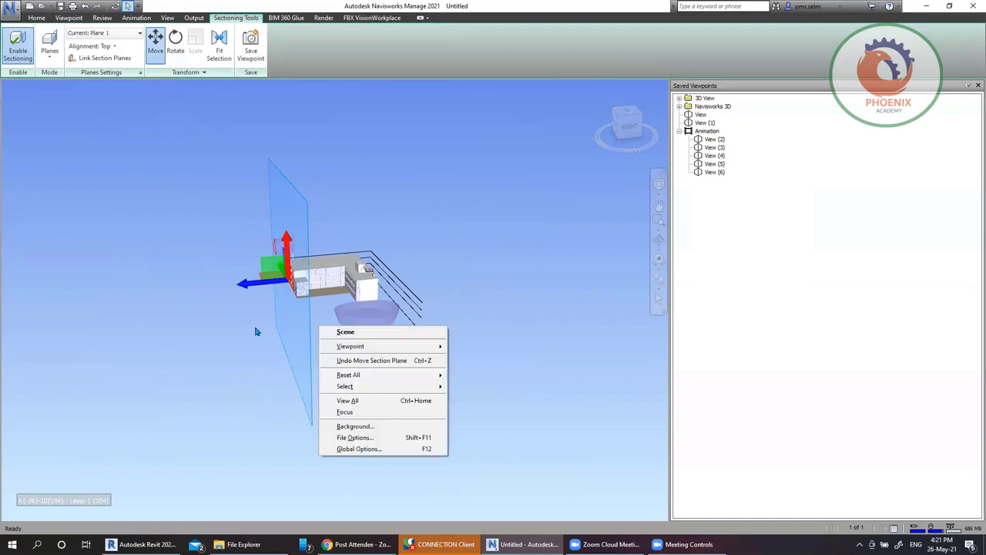
pyautogui.press('Escape')
# Move Plane 1 back outward along its normal so the cut passes through the wing's staircase
pyautogui.keyDown('shift'); pyautogui.moveTo(247, 330); pyautogui.dragTo(356, 304, button='middle'); pyautogui.keyUp('shift')
pyautogui.scroll(5, 436, 254)
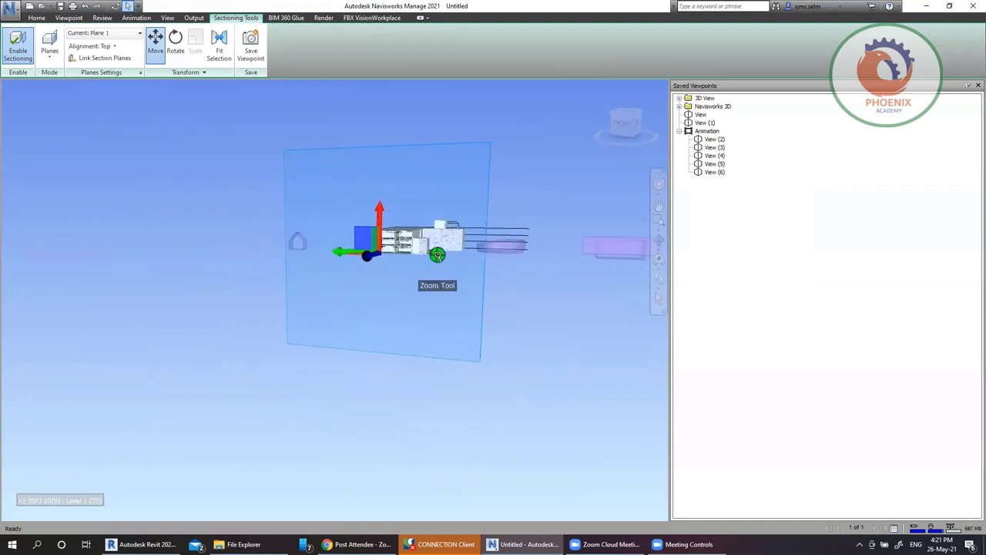
pyautogui.scroll(6, 272, 202)
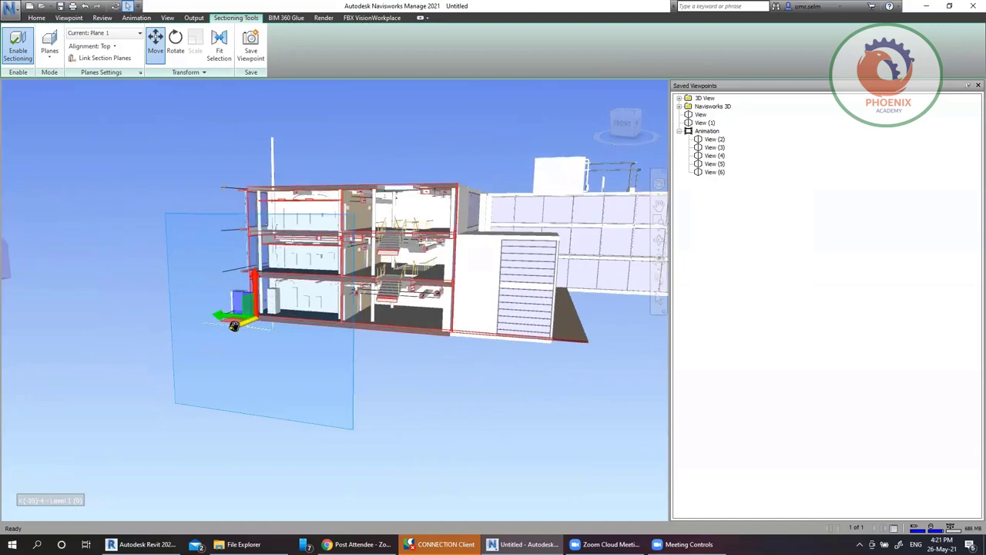
pyautogui.moveTo(232, 324); pyautogui.dragTo(209, 353)
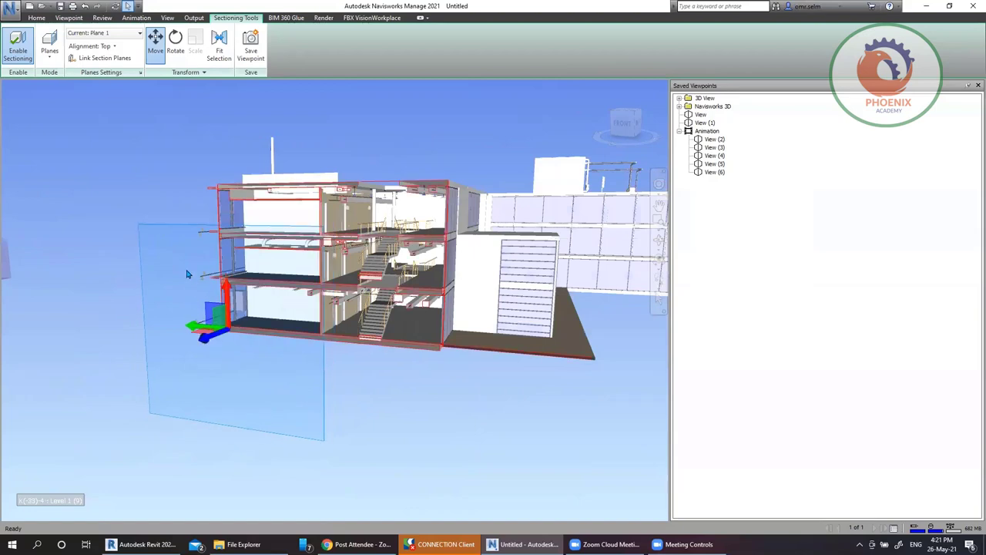
# Turn sectioning off and on again, and rotate Plane 1 by a very small angle
pyautogui.click(175, 43)
pyautogui.click(17, 46)
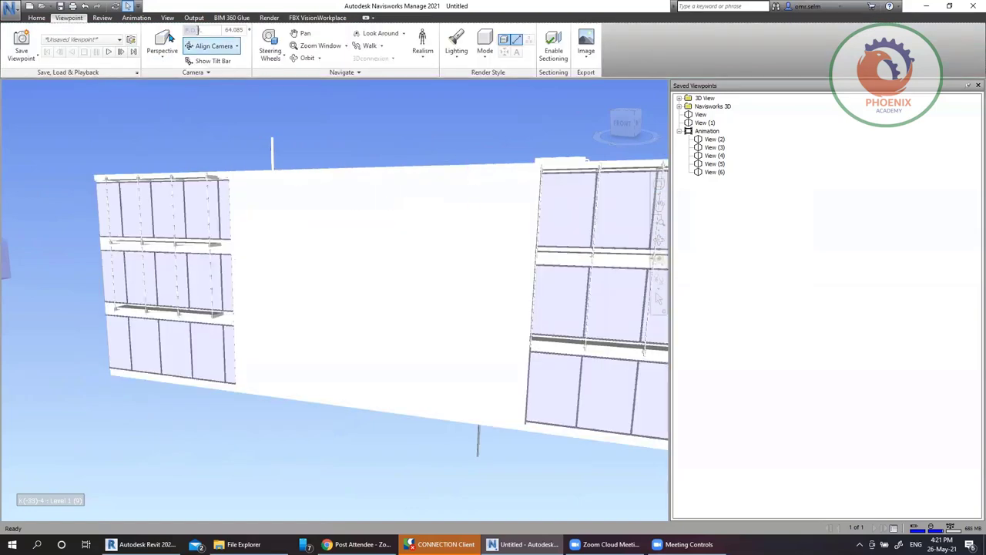
pyautogui.click(553, 49)
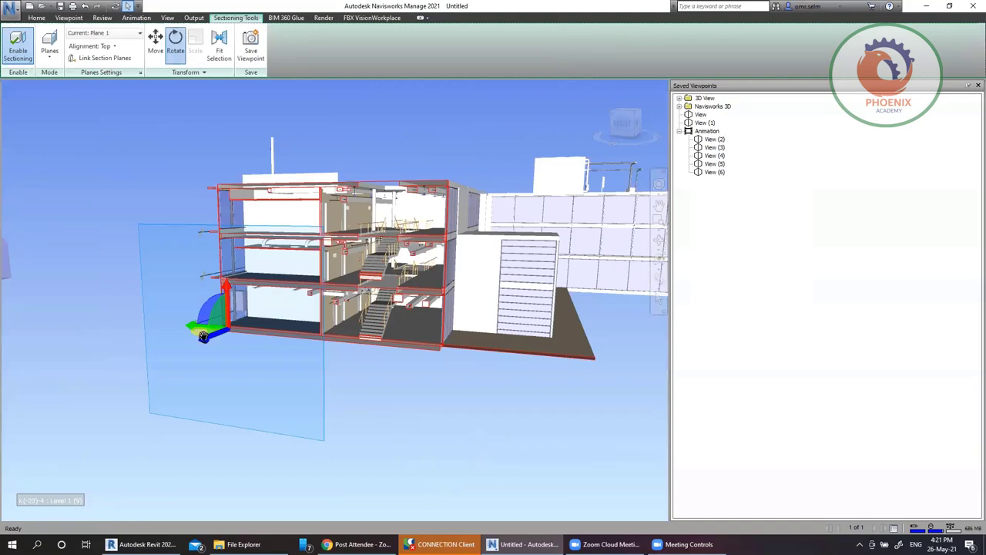
pyautogui.moveTo(211, 341)
pyautogui.mouseDown()
pyautogui.moveTo(204, 337)
pyautogui.moveTo(172, 396)
pyautogui.moveTo(207, 339)
pyautogui.mouseUp()
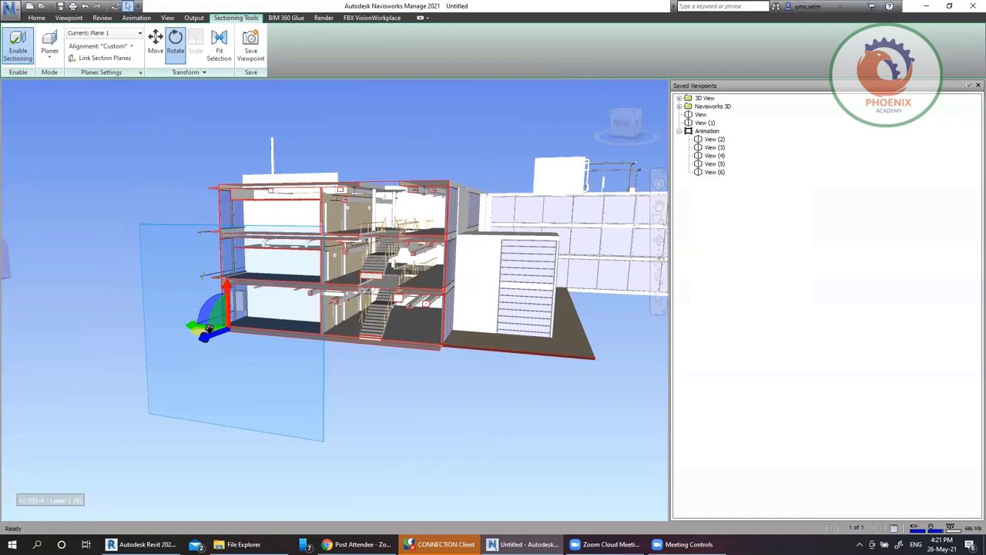
# Shift Plane 1 further outward along the wing, in front of the staircase
pyautogui.click(154, 42)
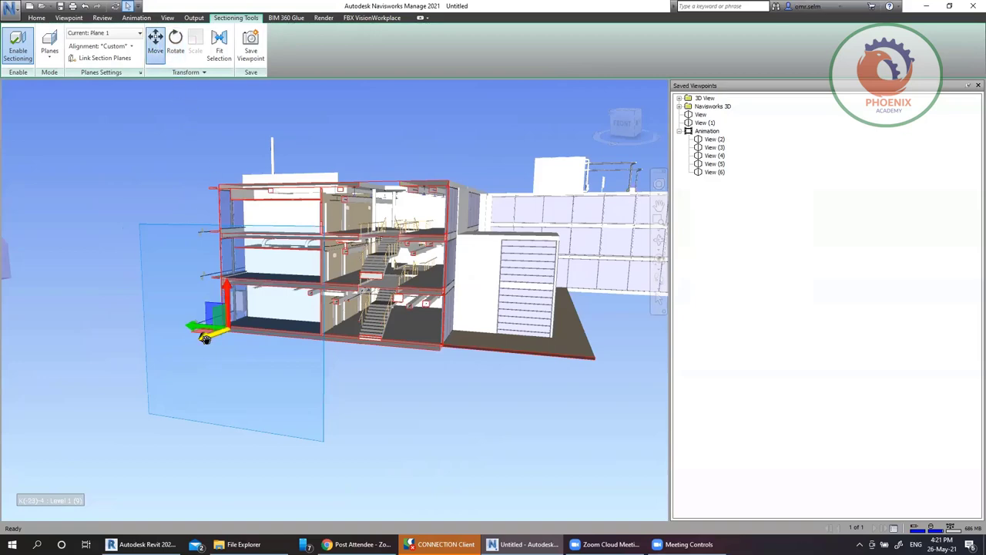
pyautogui.moveTo(206, 340); pyautogui.dragTo(177, 334)
pyautogui.click(175, 42)
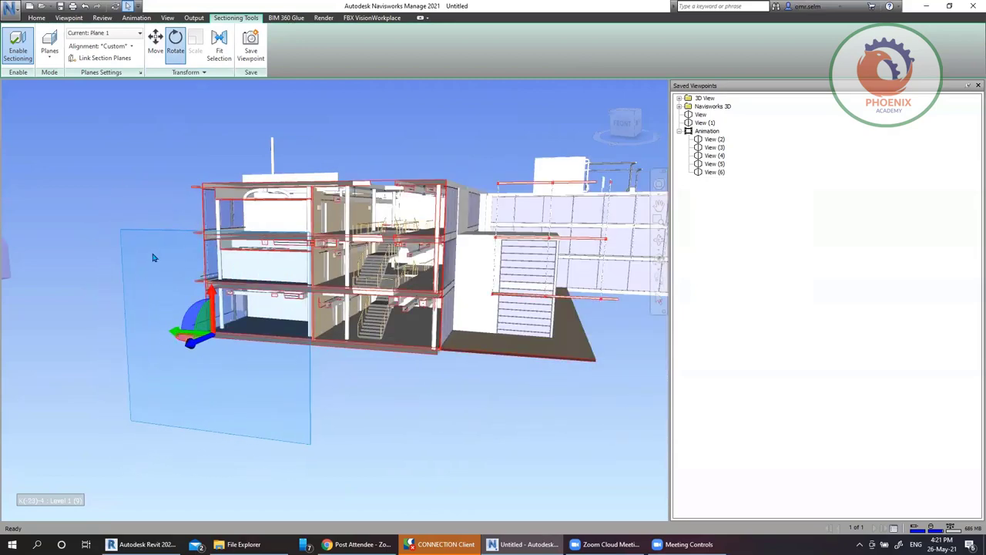
# Change the sectioning mode to Box, then move and rotate the section box to cut through the building's interior
pyautogui.click(49, 48)
pyautogui.click(62, 96)
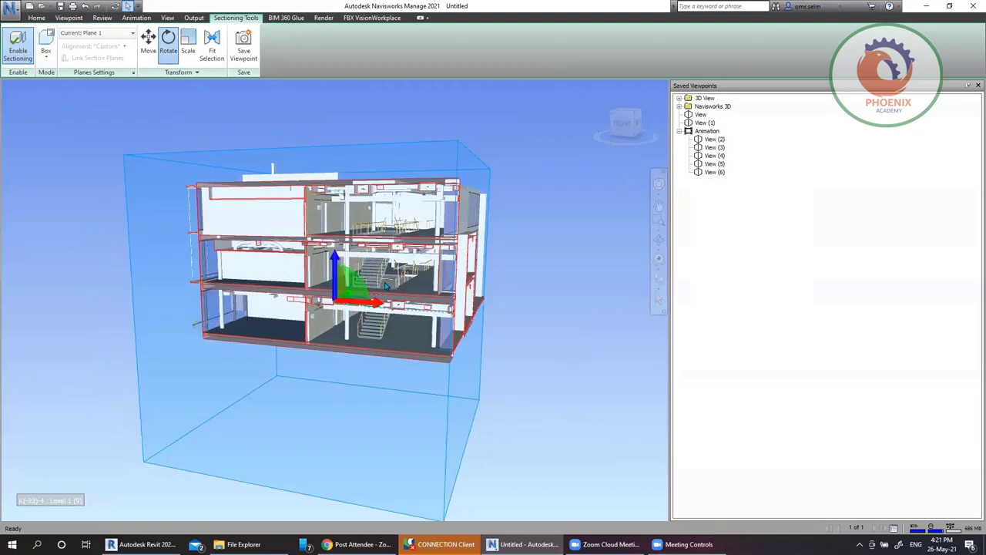
pyautogui.keyDown('shift'); pyautogui.moveTo(446, 228); pyautogui.dragTo(269, 139, button='middle'); pyautogui.keyUp('shift')
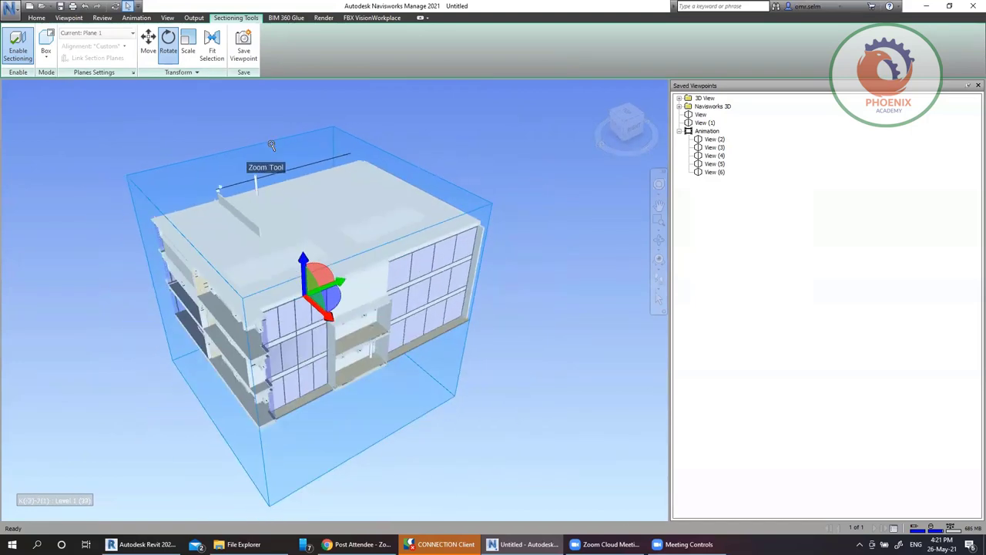
pyautogui.click(341, 285)
pyautogui.click(149, 46)
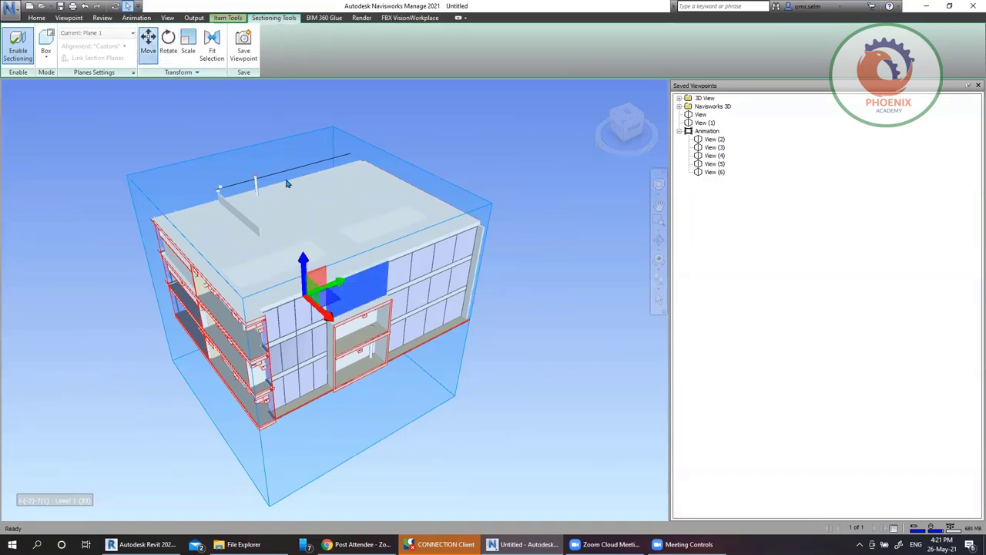
pyautogui.moveTo(339, 283)
pyautogui.mouseDown()
pyautogui.moveTo(239, 305)
pyautogui.moveTo(166, 336)
pyautogui.moveTo(370, 276)
pyautogui.moveTo(362, 307)
pyautogui.moveTo(323, 276)
pyautogui.mouseUp()
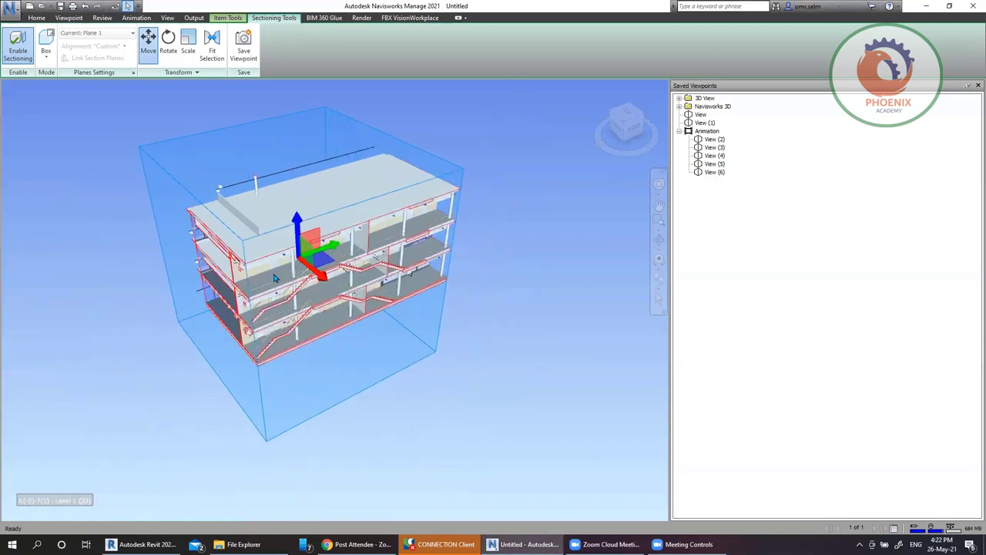
pyautogui.moveTo(312, 278); pyautogui.dragTo(373, 280)
pyautogui.click(168, 43)
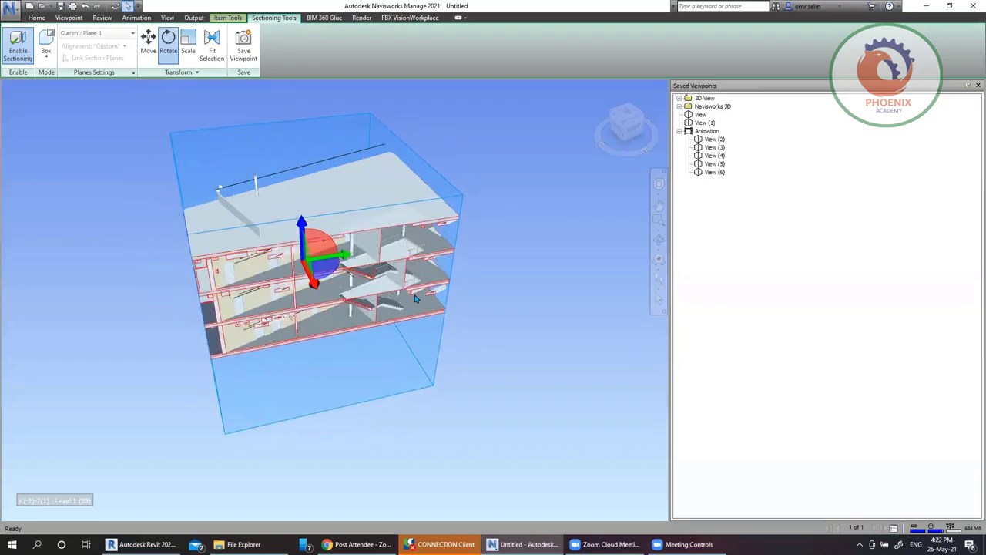
# Return the sectioning mode to Planes and make Plane 2 the current plane
pyautogui.click(48, 53)
pyautogui.click(54, 75)
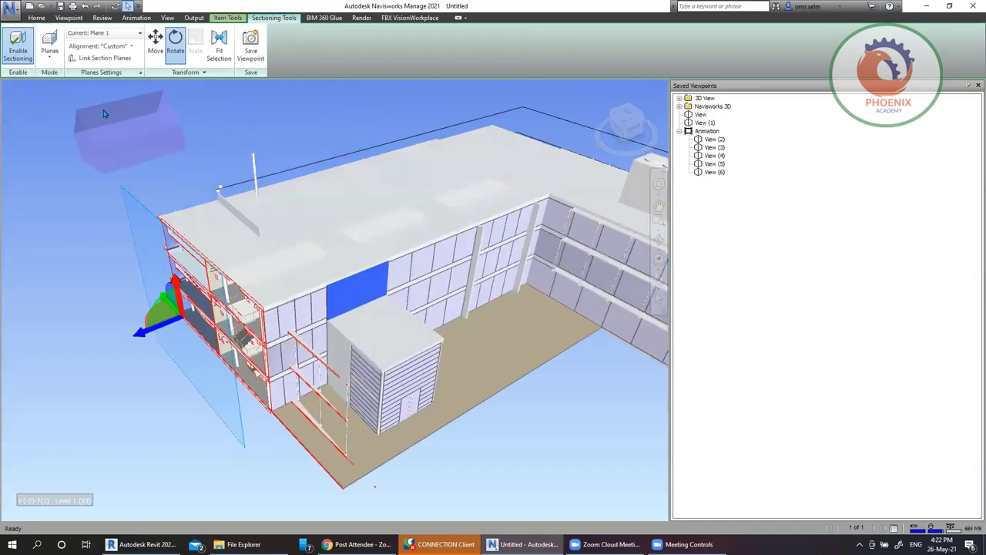
pyautogui.click(112, 35)
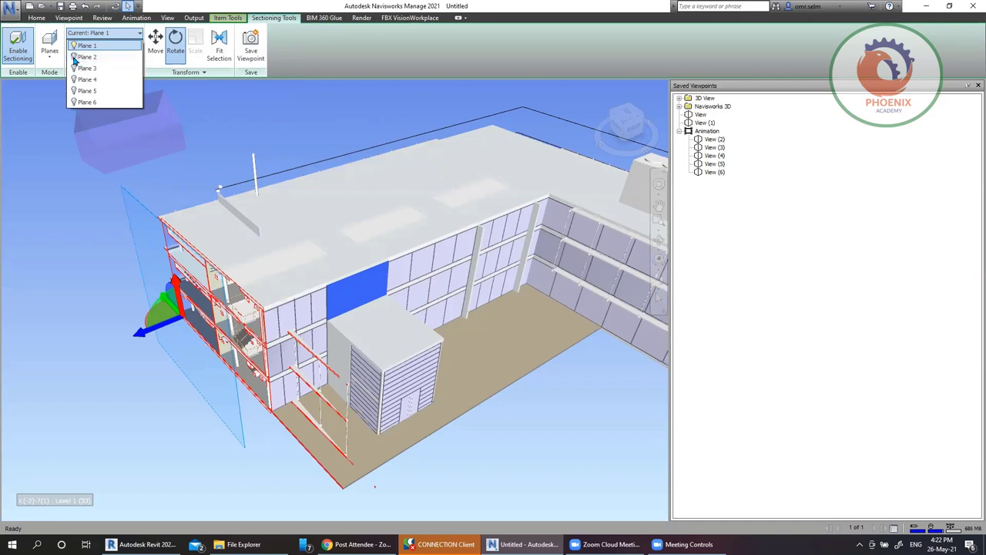
pyautogui.click(88, 58)
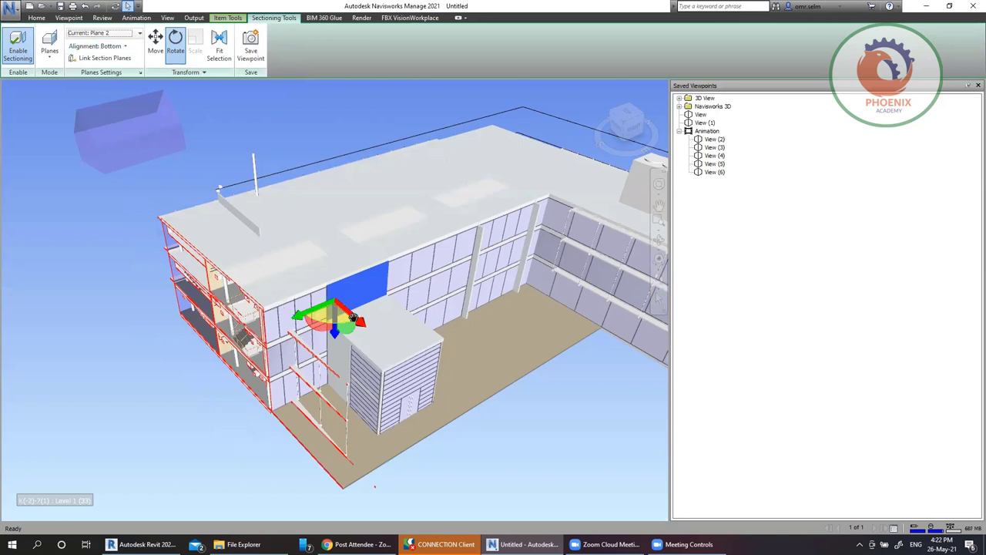
# Rotate Plane 2 slightly and raise it to cut away the building's ground slab
pyautogui.moveTo(336, 330); pyautogui.dragTo(356, 330)
pyautogui.hotkey('ctrl', 'm')
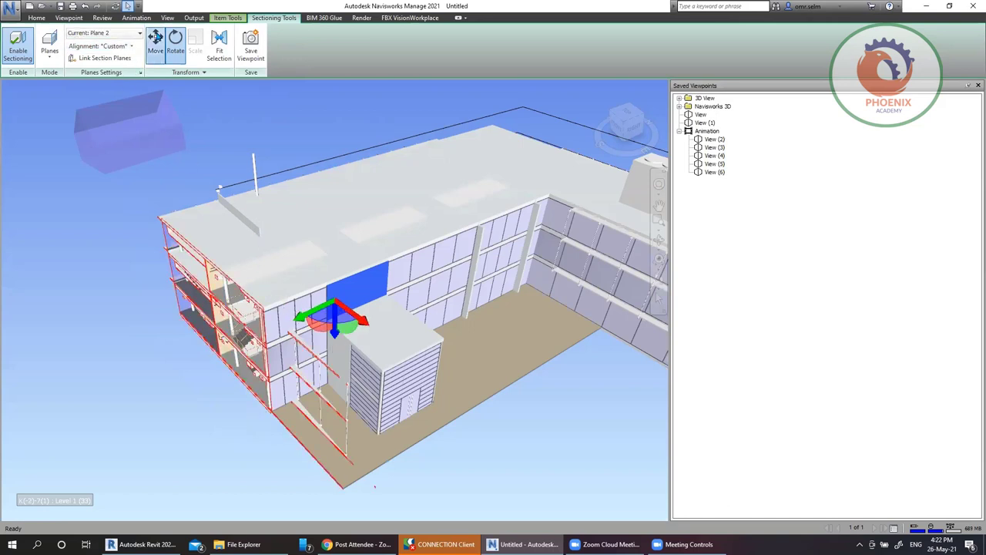
pyautogui.moveTo(338, 331); pyautogui.dragTo(337, 302)
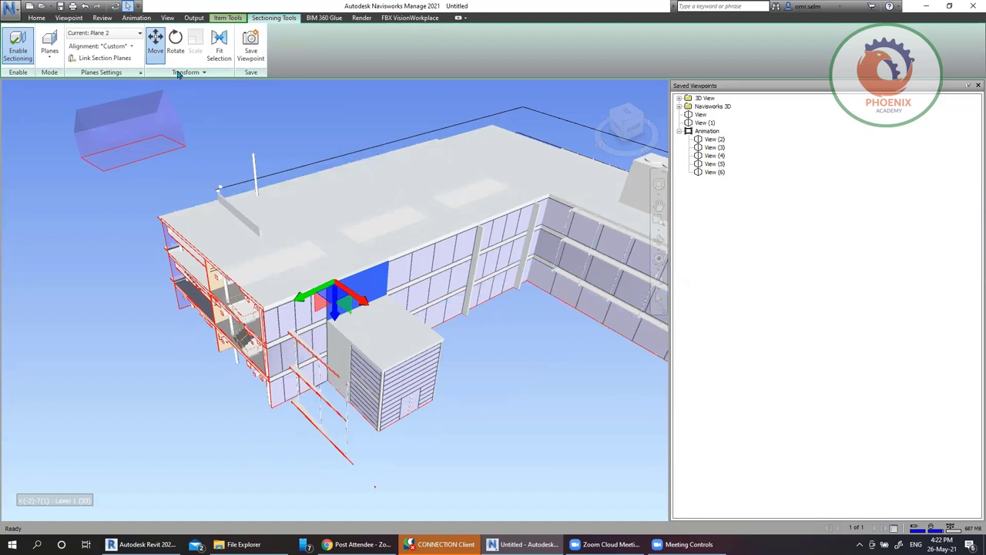
# Align Plane 2 to the front surface of the entrance block and move it inward through the block
pyautogui.click(127, 49)
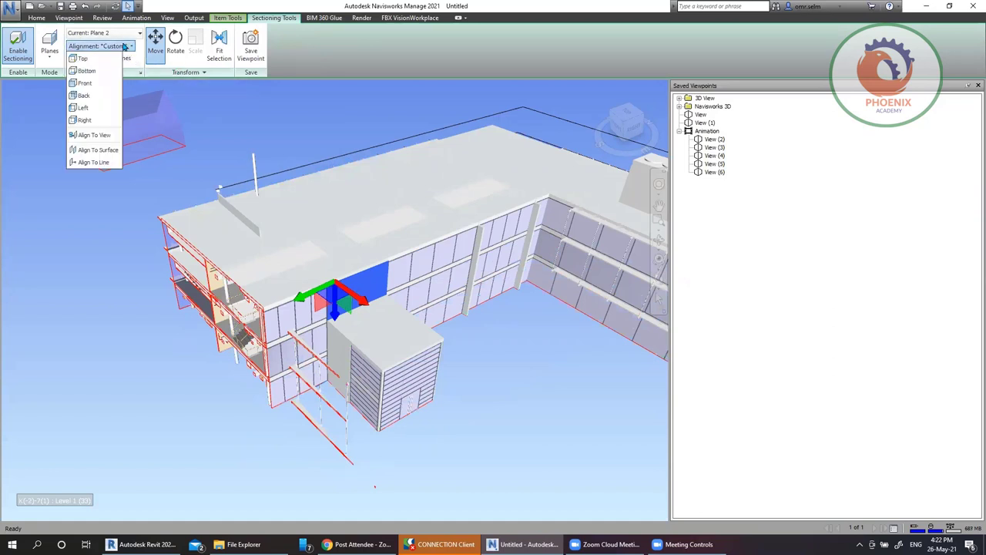
pyautogui.click(108, 154)
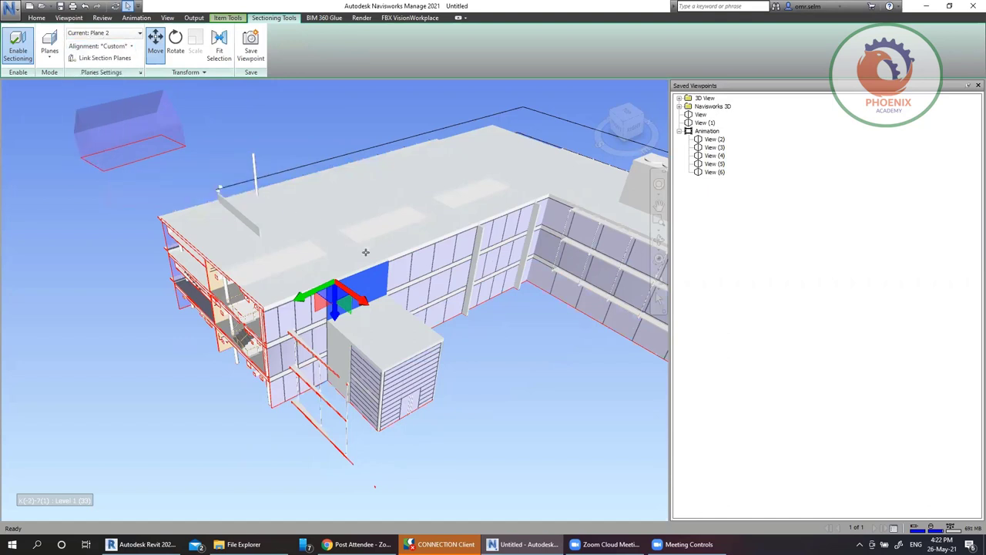
pyautogui.click(406, 380)
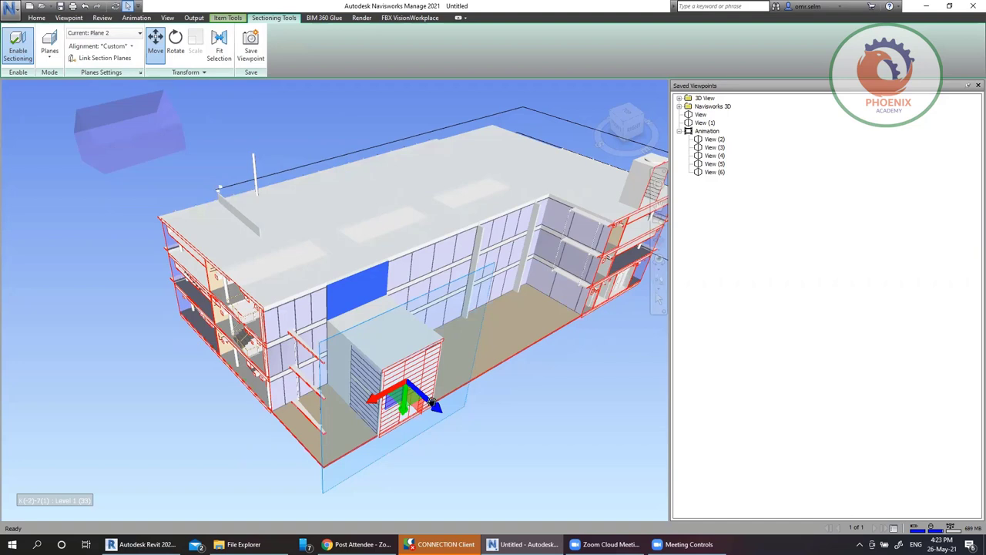
pyautogui.moveTo(433, 402); pyautogui.dragTo(402, 395)
# Align Plane 2 to the glazed facade of the far wing and move it to section the building beside that facade
pyautogui.click(88, 48)
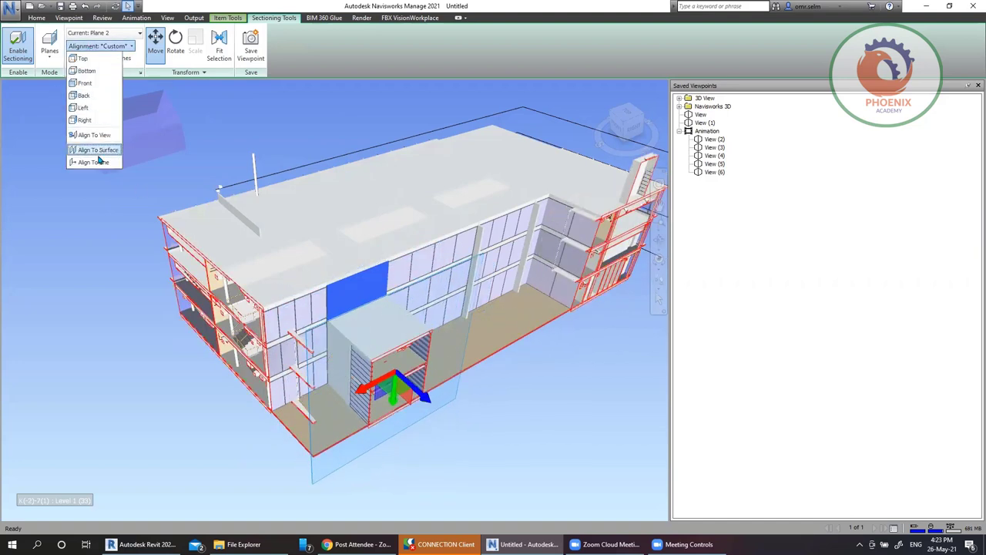
pyautogui.click(98, 159)
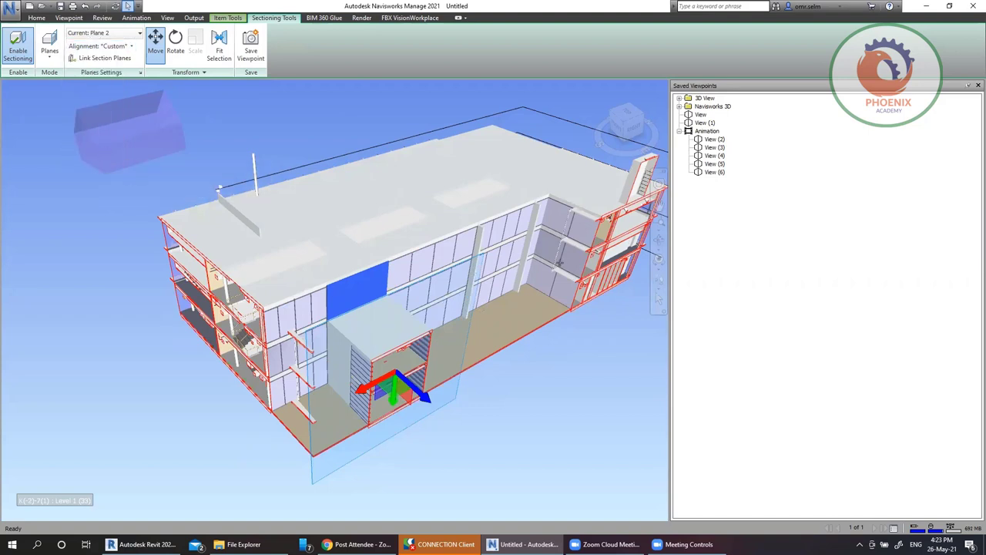
pyautogui.click(536, 266)
pyautogui.moveTo(552, 271); pyautogui.dragTo(506, 262)
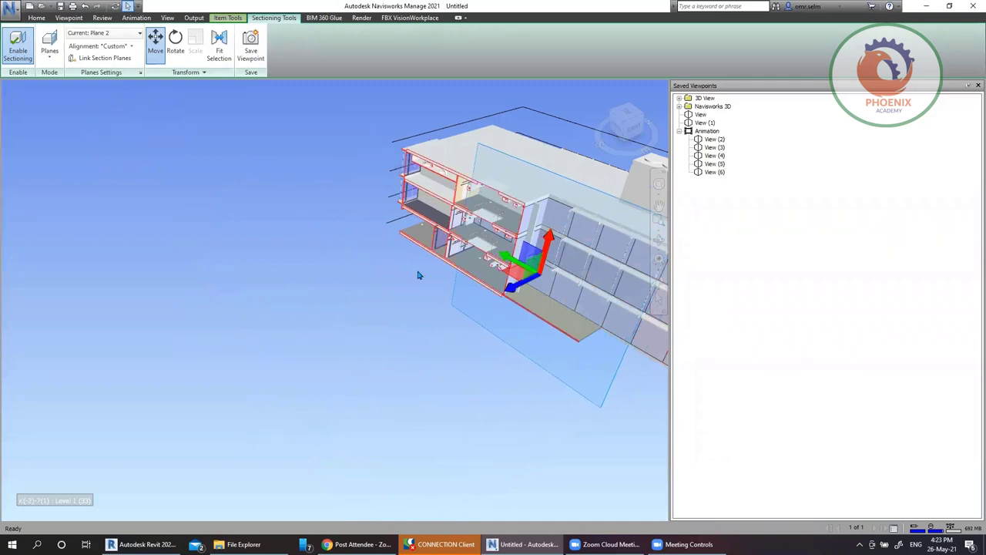
# Select a ceiling duct in the cut section and examine the sectioned floors and roof from several angles
pyautogui.scroll(5, 515, 242)
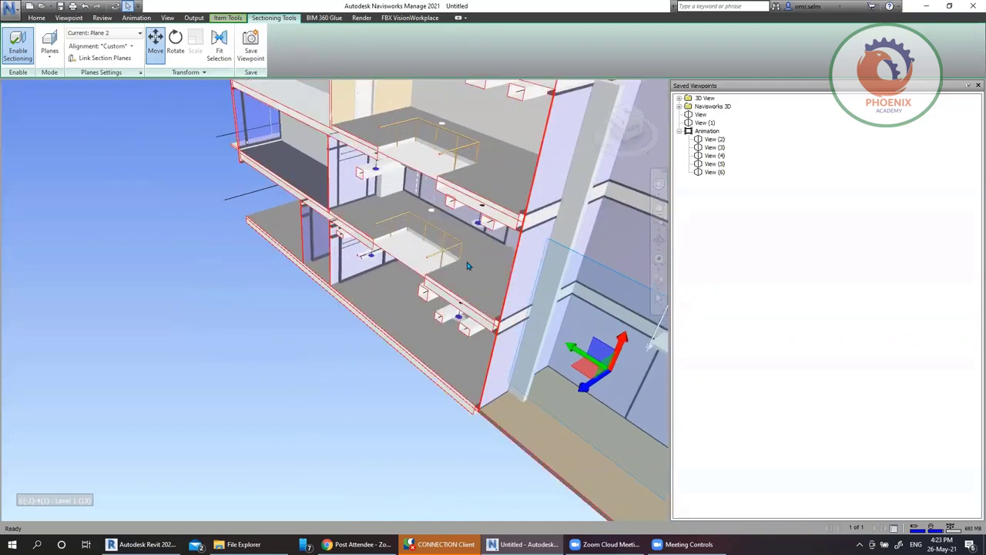
pyautogui.click(480, 263)
pyautogui.keyDown('shift'); pyautogui.moveTo(473, 279); pyautogui.dragTo(405, 269, button='middle'); pyautogui.keyUp('shift')
pyautogui.scroll(5, 282, 276)
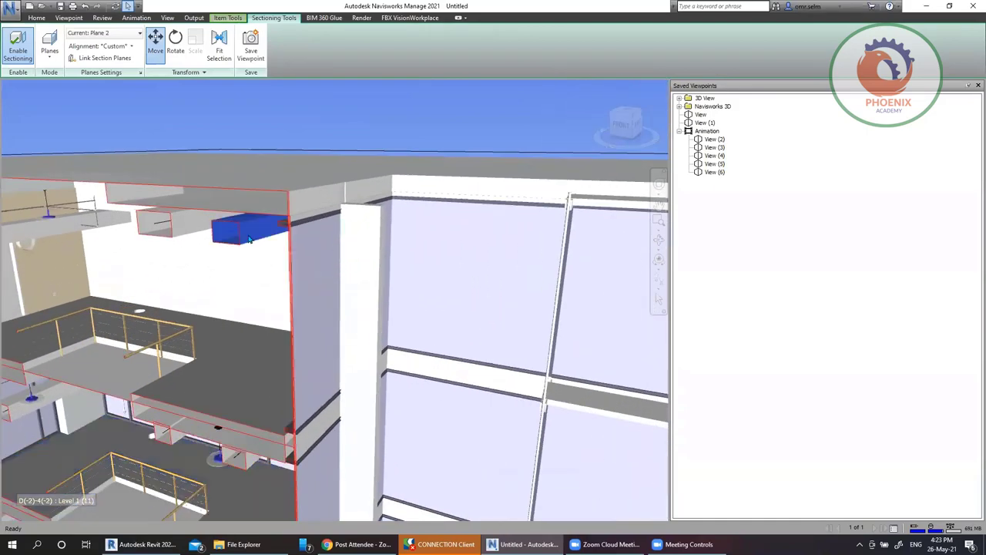
pyautogui.keyDown('shift'); pyautogui.moveTo(247, 245); pyautogui.dragTo(331, 262, button='middle'); pyautogui.keyUp('shift')
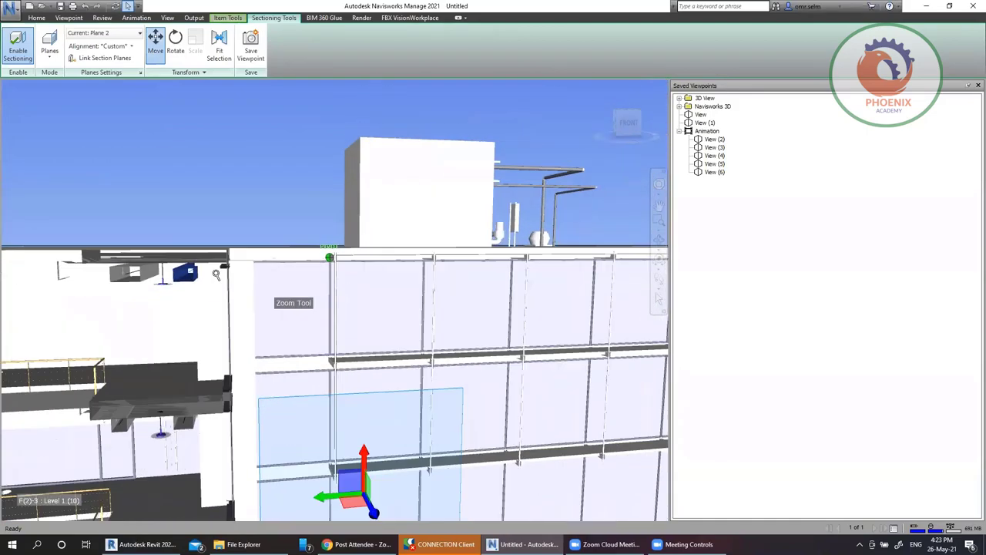
pyautogui.keyDown('shift'); pyautogui.moveTo(514, 307); pyautogui.dragTo(345, 333, button='middle'); pyautogui.keyUp('shift')
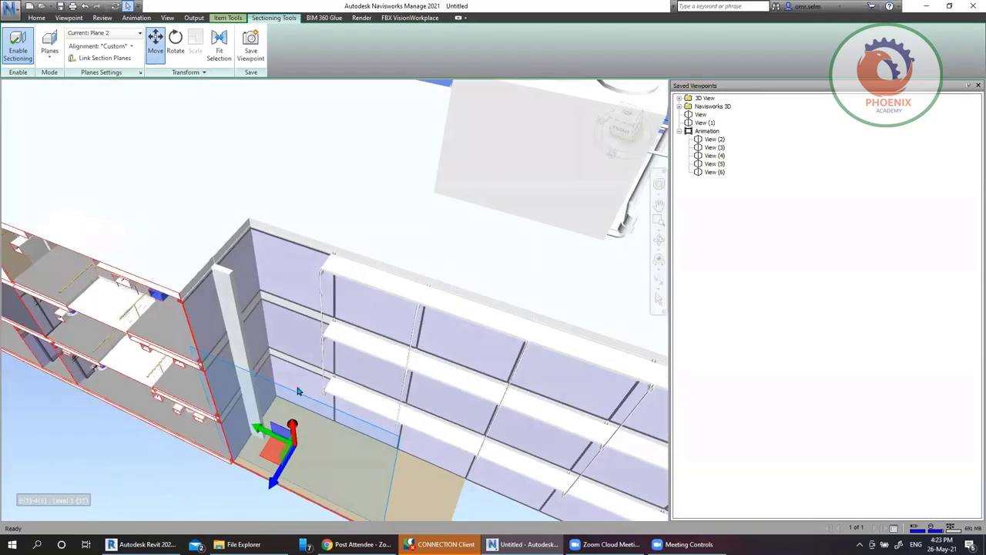
pyautogui.scroll(3, 345, 333)
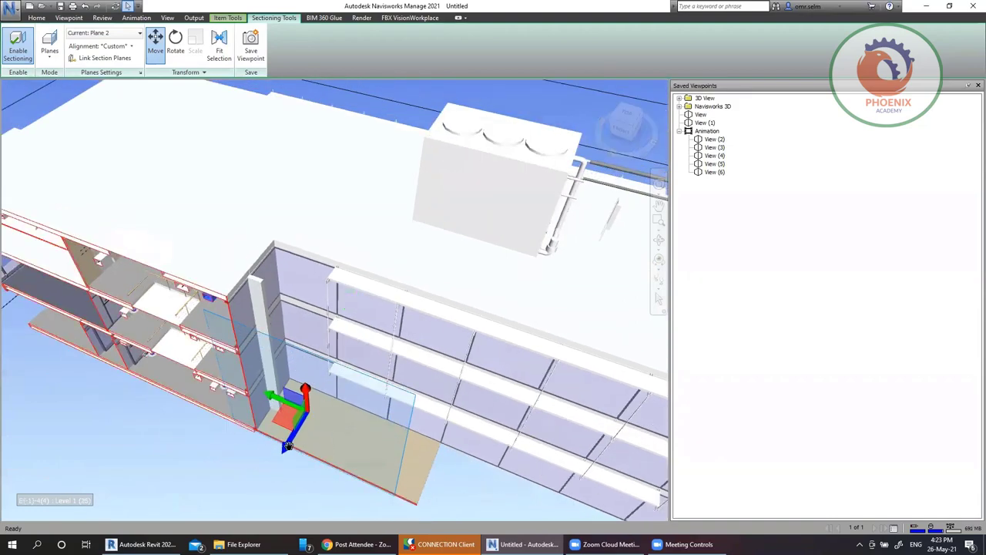
# Align section Plane 2 to the current view, inspect the resulting cut through the building, and turn sectioning off
pyautogui.keyDown('shift'); pyautogui.moveTo(314, 409); pyautogui.dragTo(393, 312, button='middle'); pyautogui.keyUp('shift')
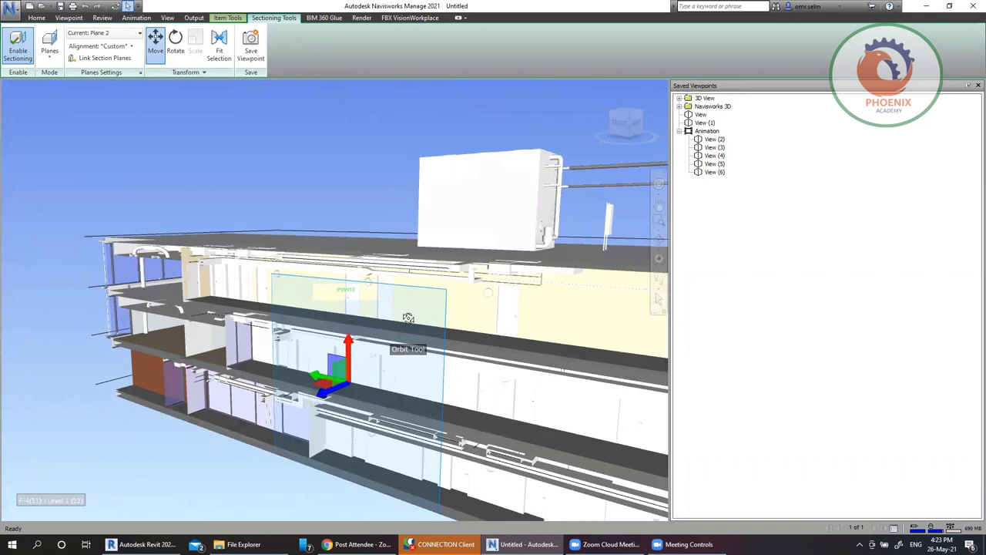
pyautogui.click(293, 199)
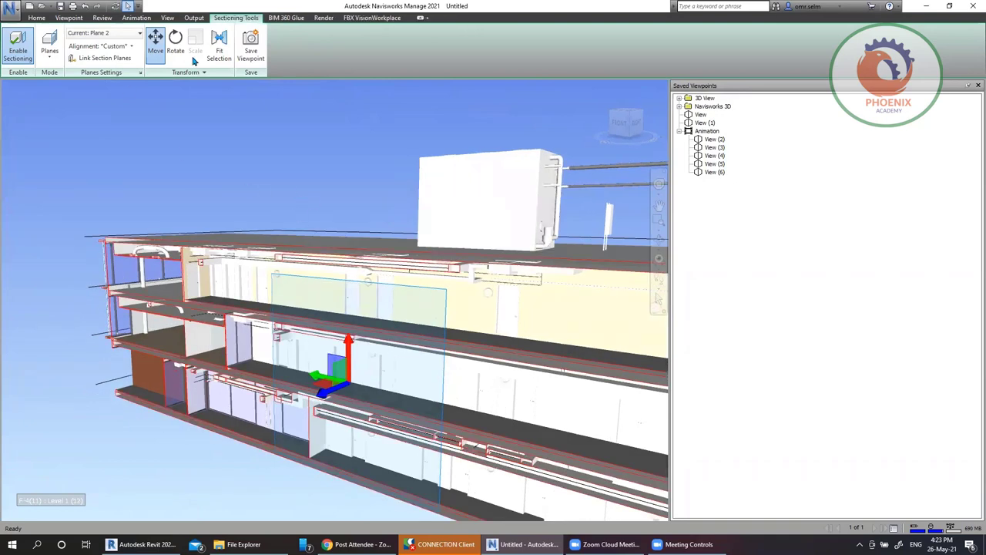
pyautogui.click(114, 48)
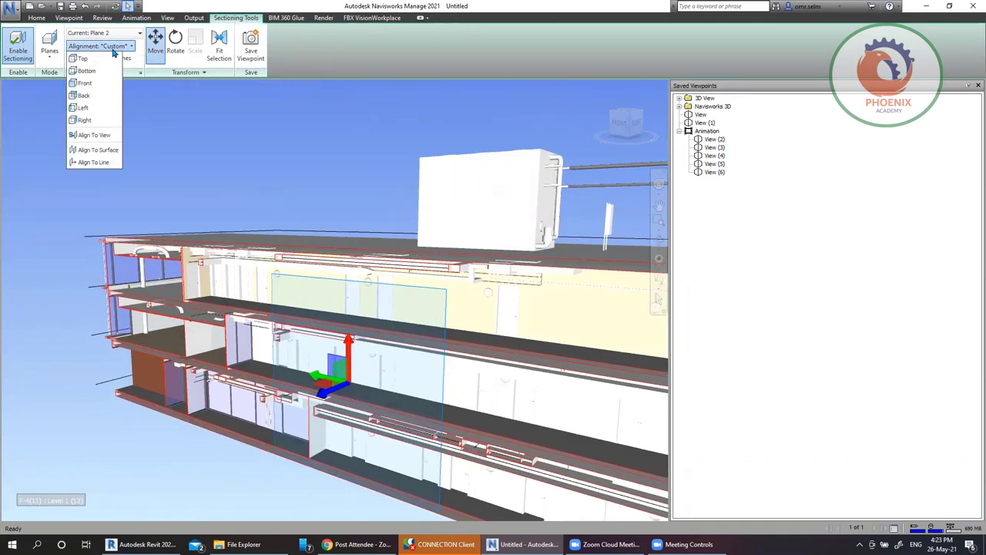
pyautogui.click(105, 140)
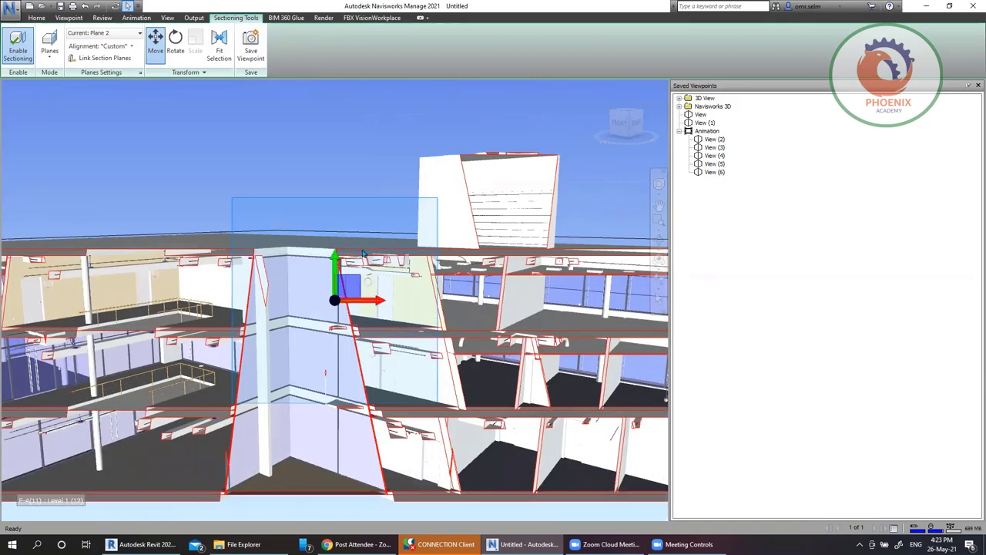
pyautogui.keyDown('shift'); pyautogui.moveTo(347, 308); pyautogui.dragTo(257, 343, button='middle'); pyautogui.keyUp('shift')
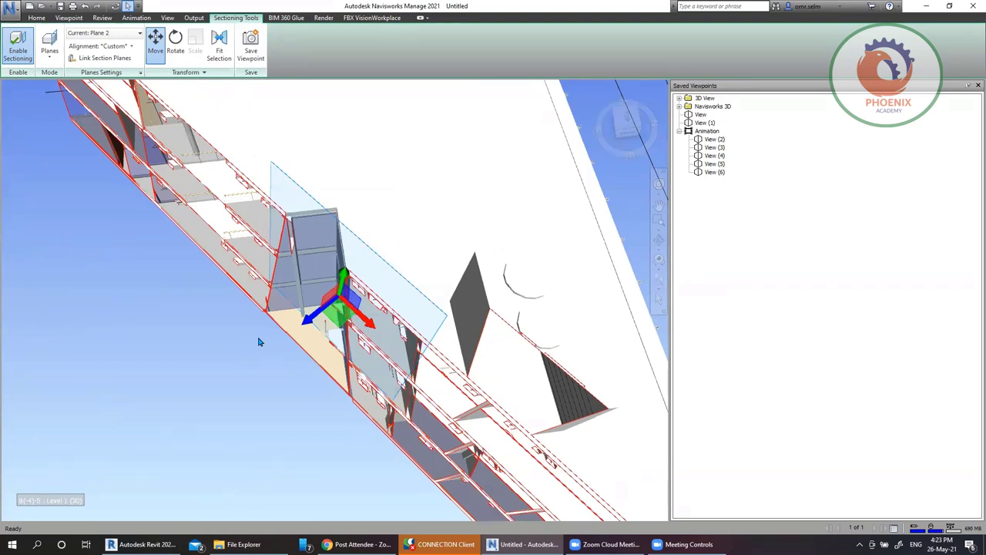
pyautogui.click(18, 47)
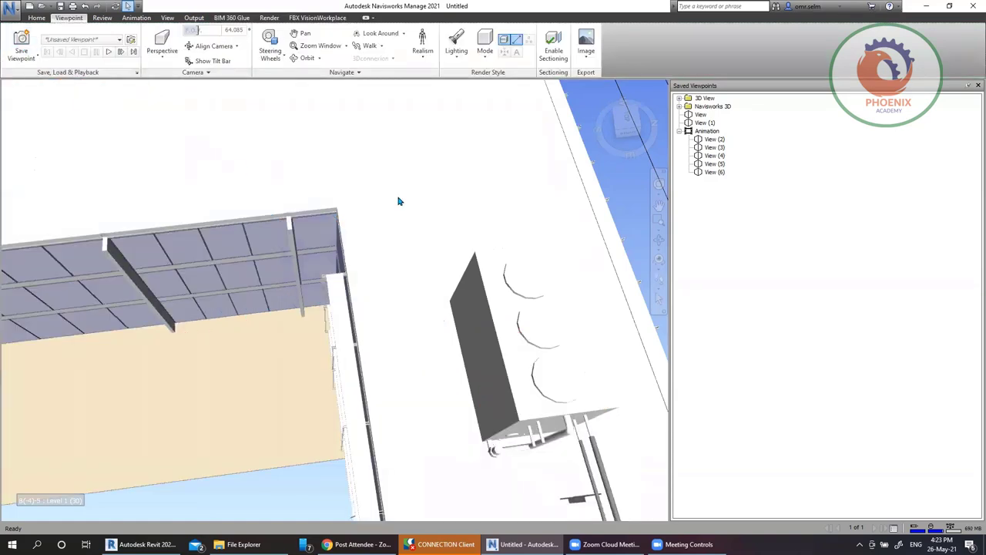
# Select the small box at the narrow end of the rooftop duct and bring it into close view
pyautogui.scroll(-10, 399, 200)
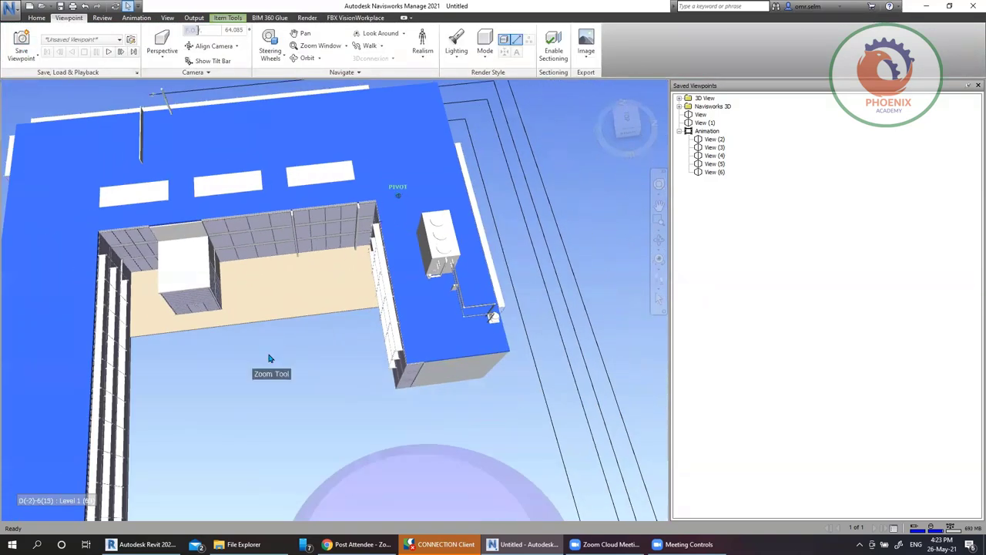
pyautogui.keyDown('shift'); pyautogui.moveTo(348, 262); pyautogui.dragTo(370, 200, button='middle'); pyautogui.keyUp('shift')
pyautogui.scroll(5, 370, 200)
pyautogui.click(341, 279)
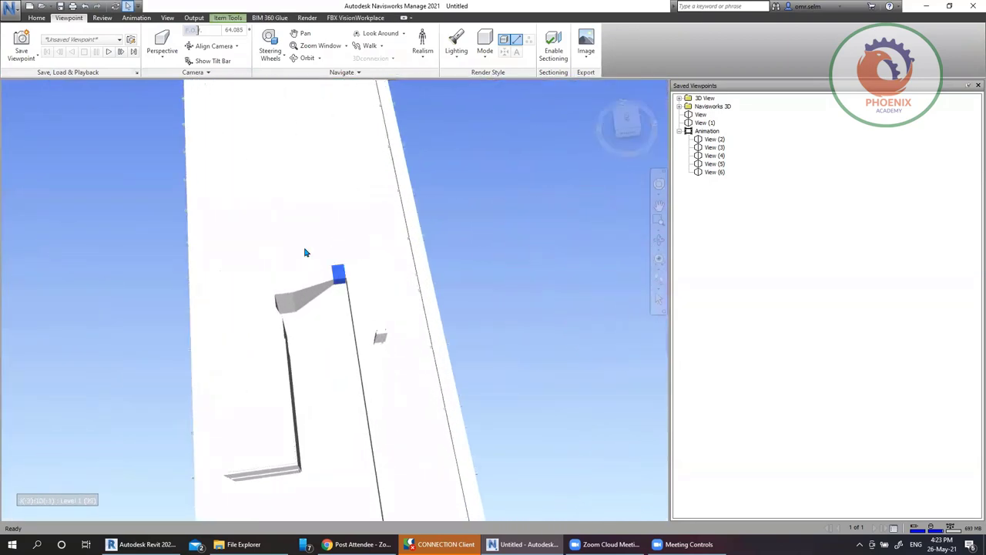
pyautogui.scroll(2, 300, 224)
pyautogui.scroll(-2, 300, 224)
pyautogui.keyDown('shift'); pyautogui.moveTo(359, 244); pyautogui.dragTo(341, 193, button='middle'); pyautogui.keyUp('shift')
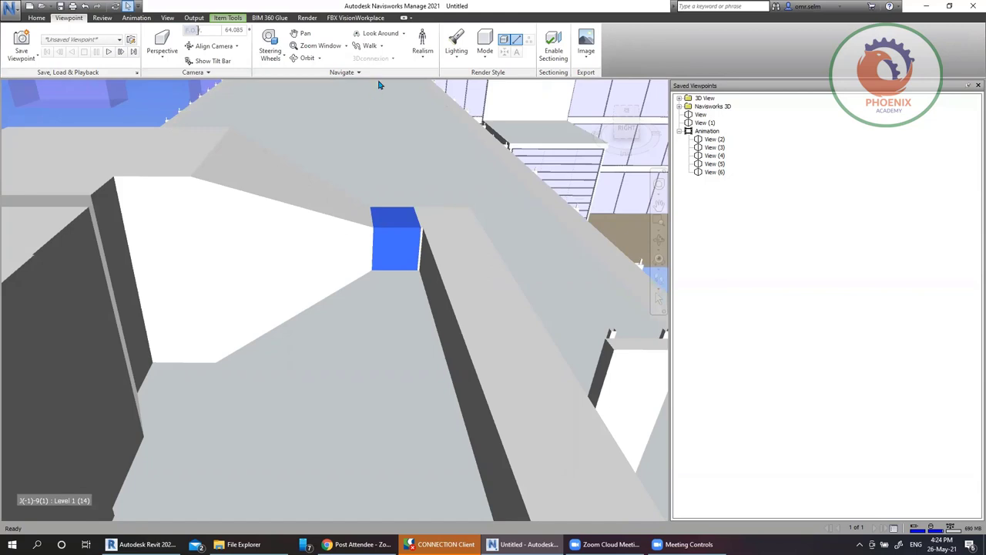
# Enable the Third Person avatar and walk it along the roof toward the selected duct box
pyautogui.click(426, 61)
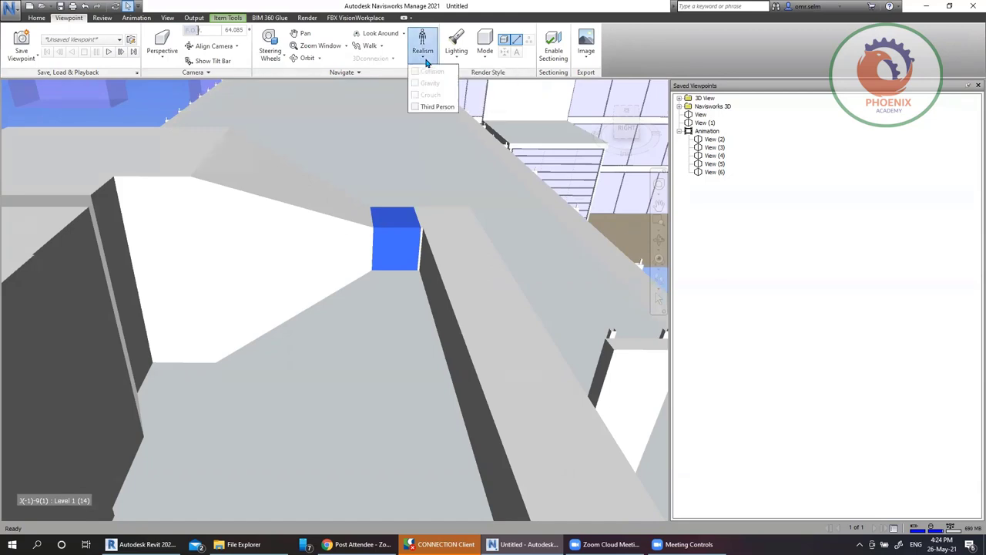
pyautogui.click(420, 106)
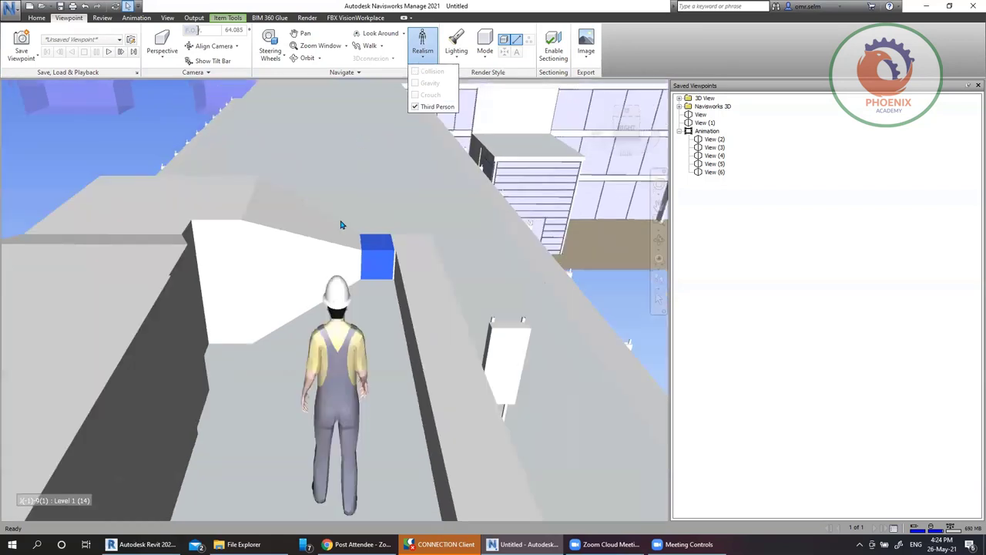
pyautogui.click(366, 45)
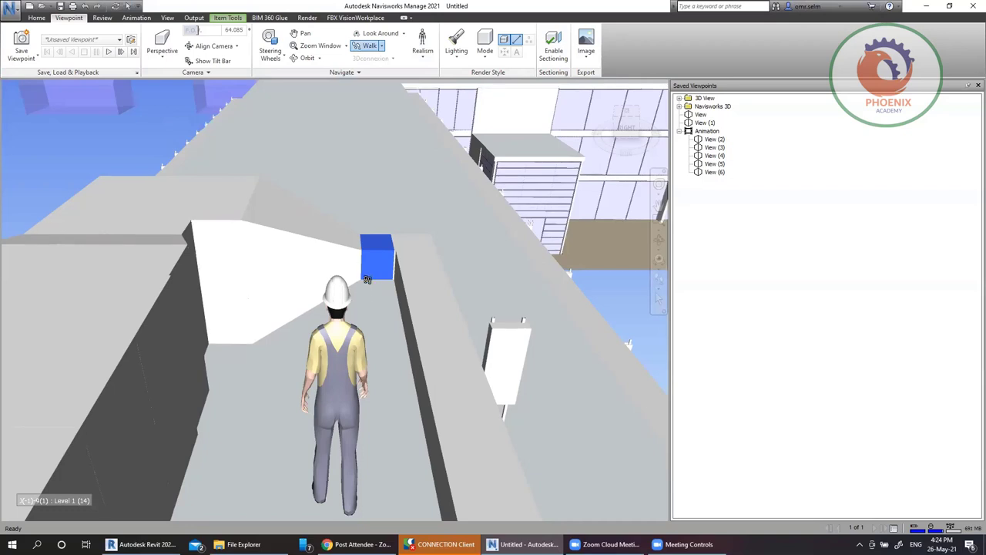
pyautogui.moveTo(369, 279); pyautogui.dragTo(370, 231)
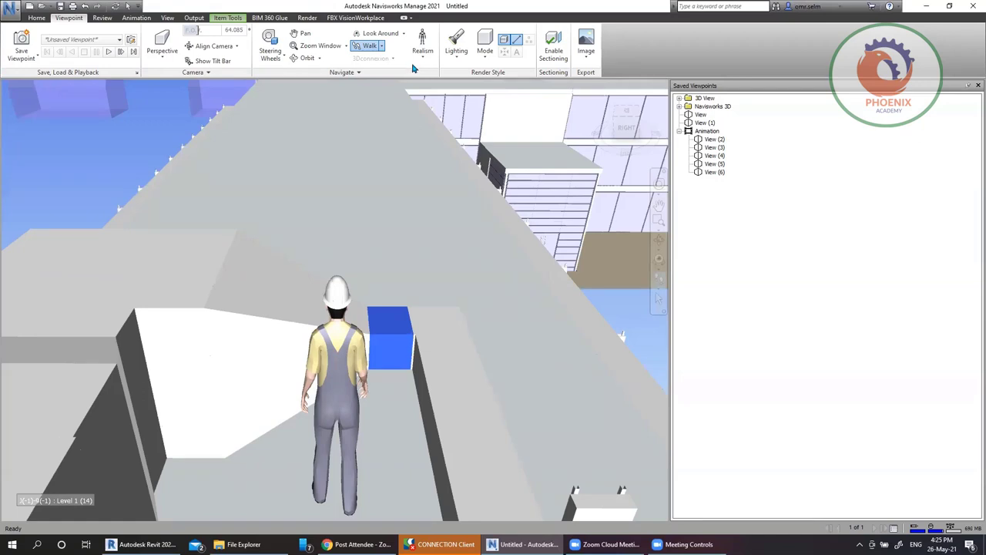
# Try the Fly tool over the roof near the duct, and return to the Walk tool
pyautogui.click(381, 46)
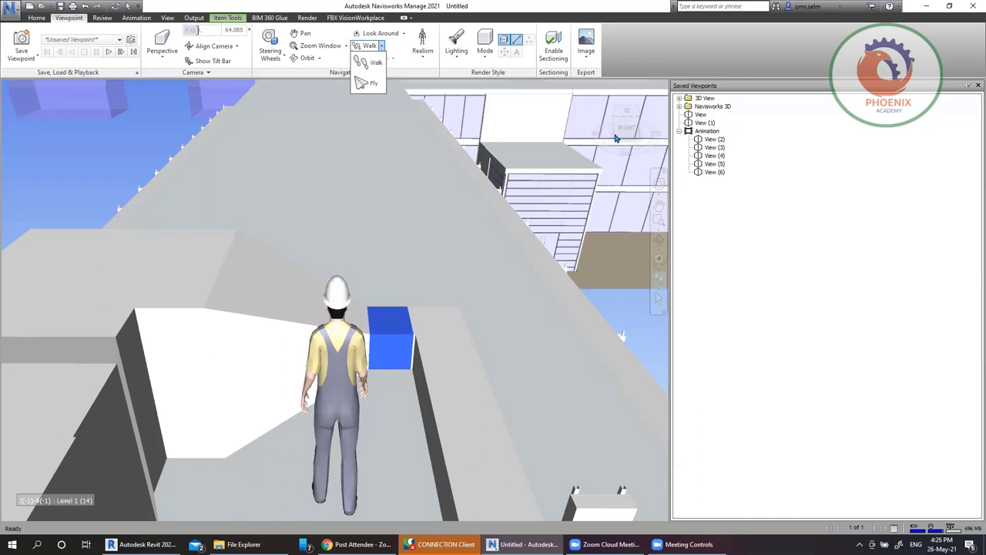
pyautogui.click(373, 82)
pyautogui.moveTo(330, 239); pyautogui.dragTo(332, 366)
pyautogui.click(376, 46)
pyautogui.click(370, 67)
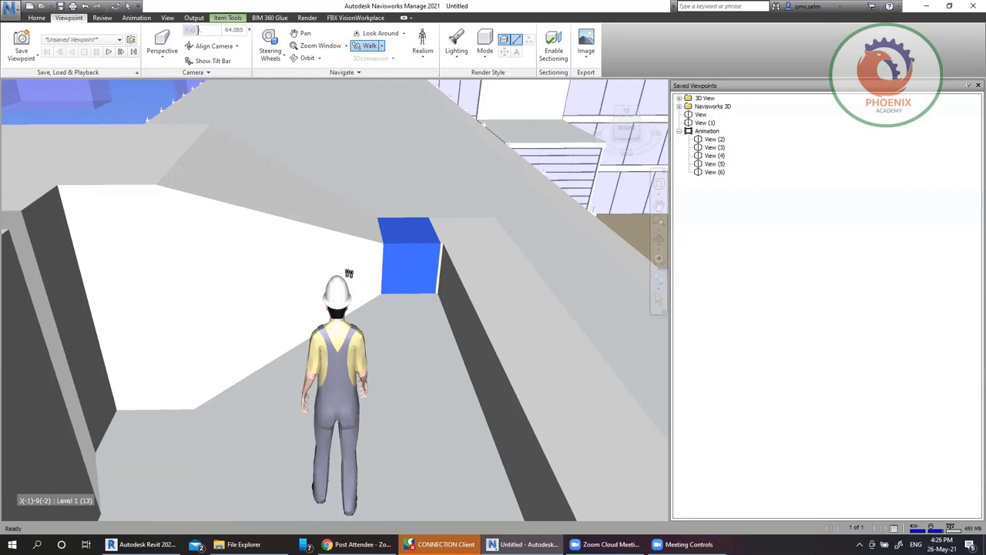
# Enable Gravity in addition to Collision and walk the avatar off the roof along the glazed courtyard facade
pyautogui.click(425, 64)
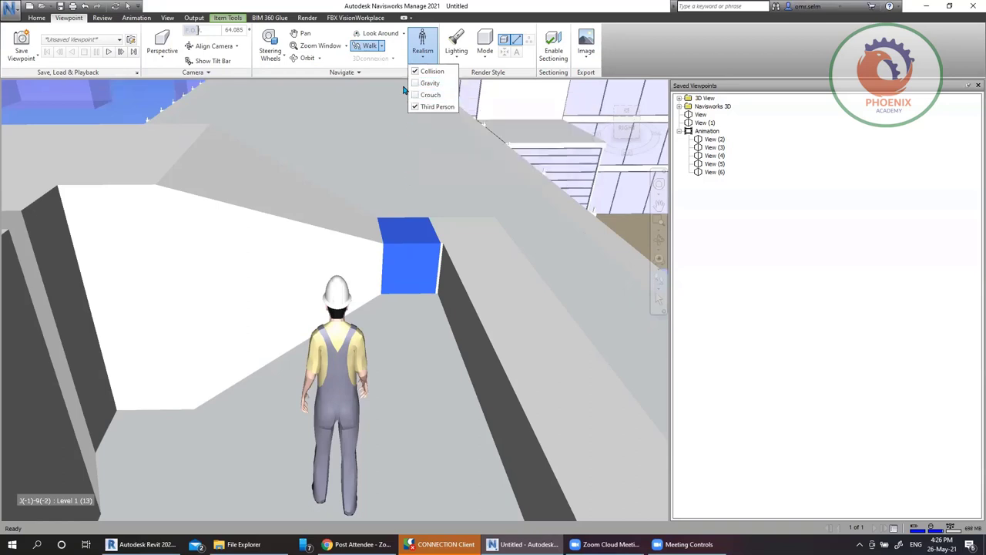
pyautogui.click(420, 83)
pyautogui.click(353, 283)
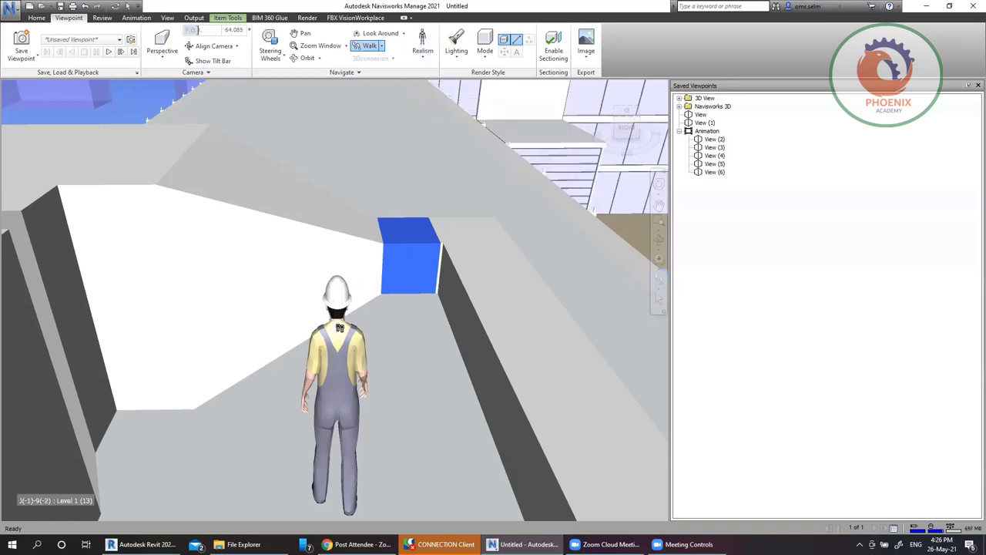
pyautogui.moveTo(339, 329); pyautogui.dragTo(173, 179)
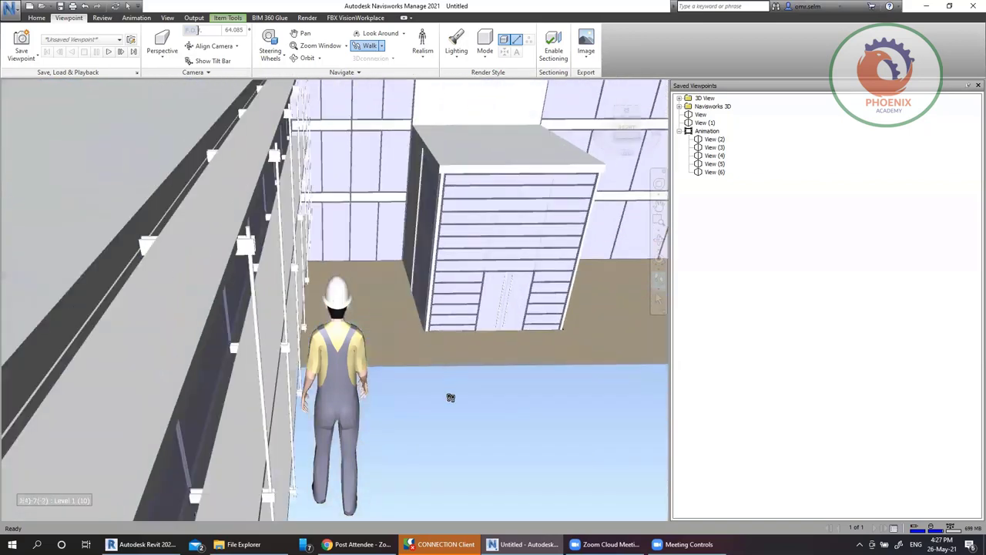
pyautogui.moveTo(349, 332); pyautogui.dragTo(306, 279)
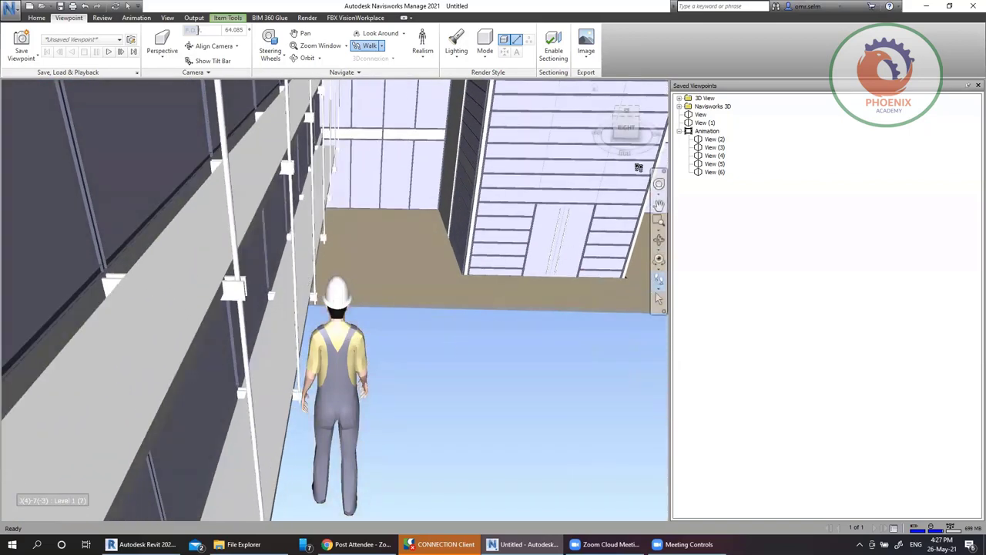
# Check the ViewCube's options, activate the Full Navigation Wheel and use it to navigate the view around the avatar
pyautogui.rightClick(628, 137)
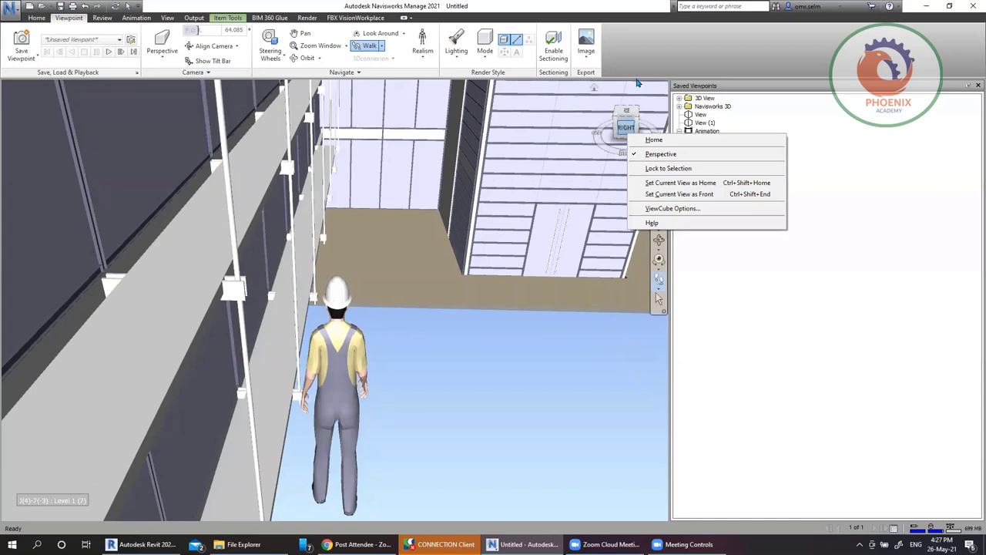
pyautogui.click(626, 128)
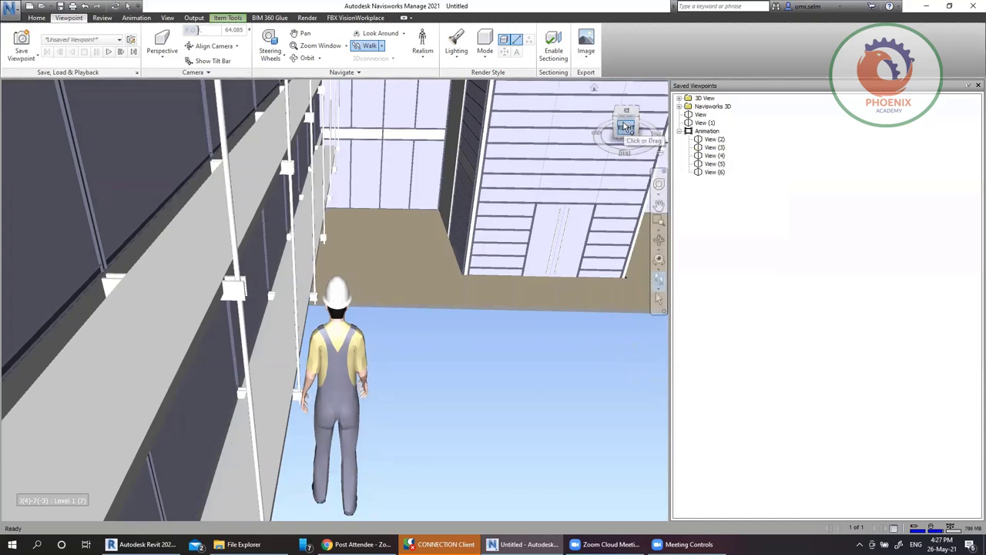
pyautogui.click(659, 186)
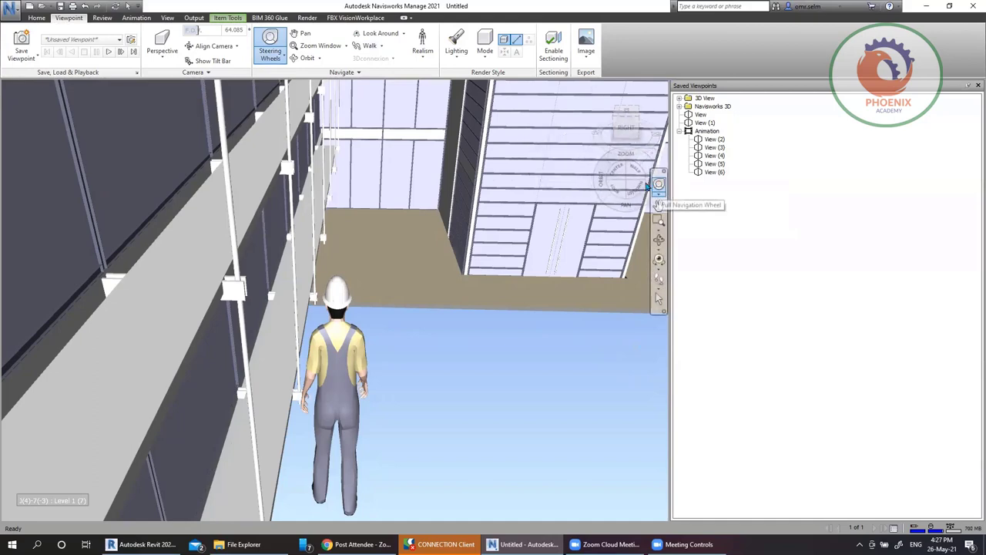
pyautogui.moveTo(616, 173); pyautogui.dragTo(581, 199)
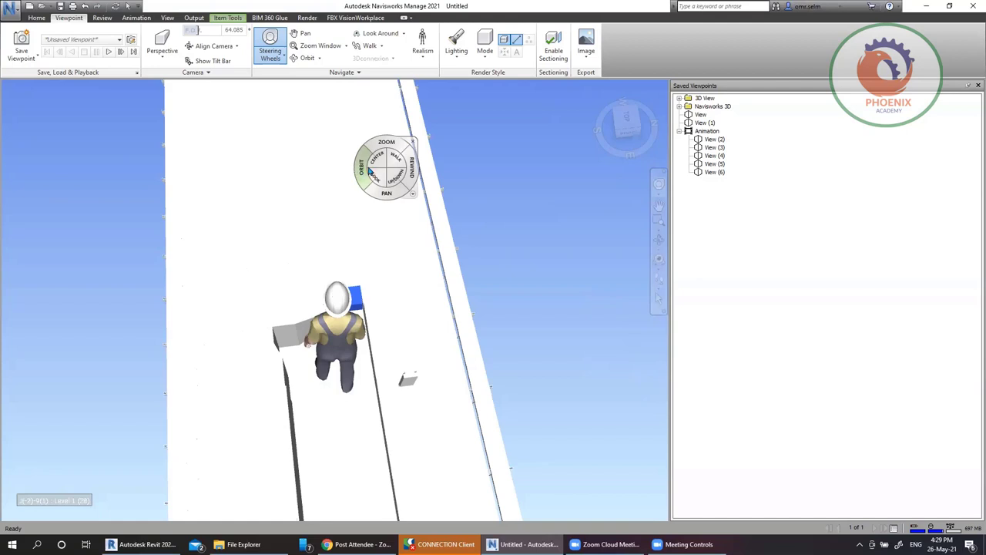
# Review the realism options, walk the avatar across the roof, and bring the view back over the rooftop duct with the Full Navigation Wheel
pyautogui.click(423, 56)
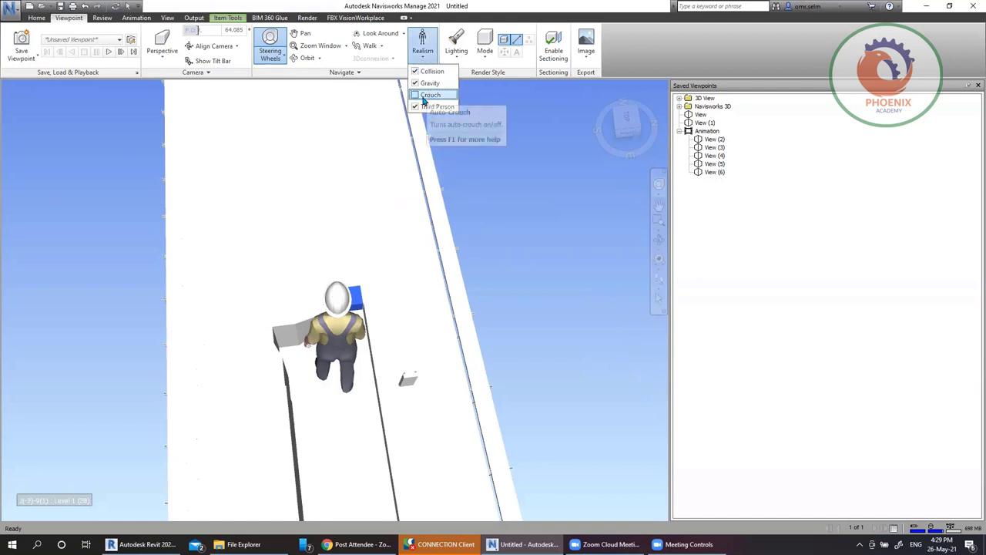
pyautogui.click(372, 47)
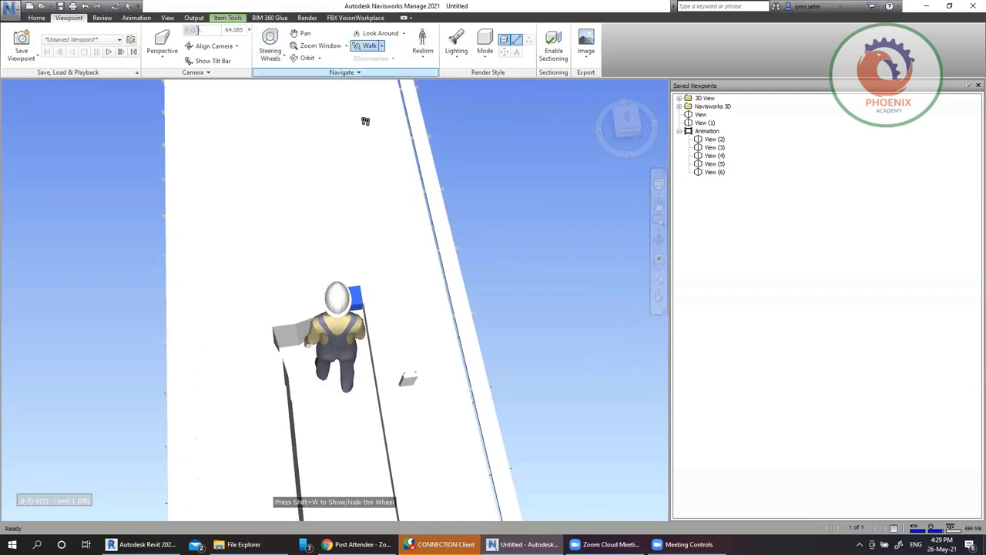
pyautogui.moveTo(328, 262); pyautogui.dragTo(393, 177)
pyautogui.moveTo(368, 331); pyautogui.dragTo(350, 229)
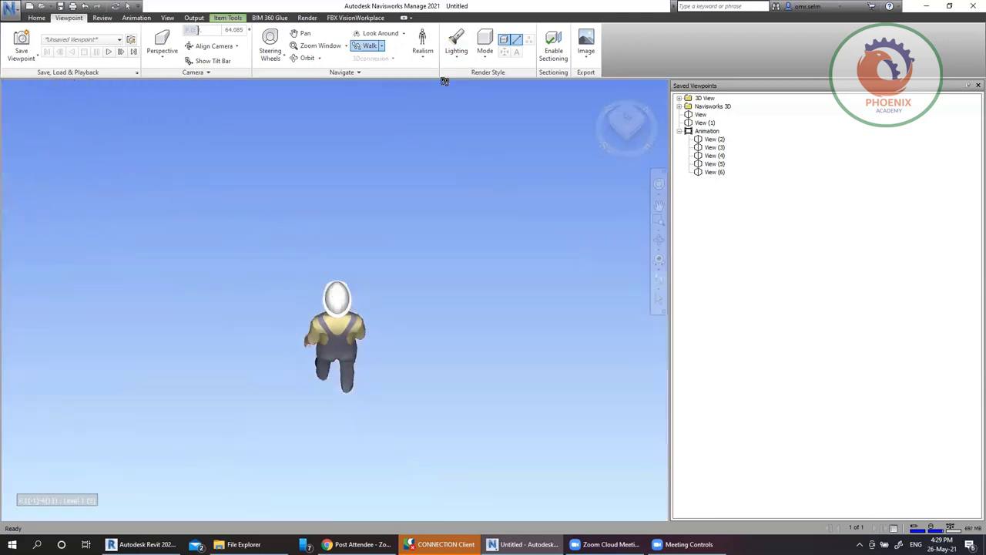
pyautogui.click(658, 183)
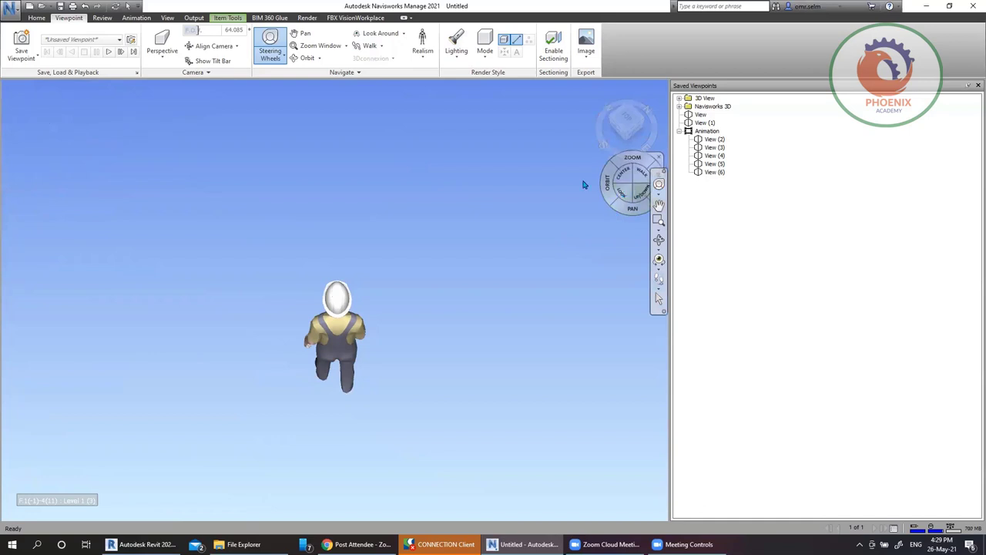
pyautogui.moveTo(477, 190); pyautogui.dragTo(423, 208)
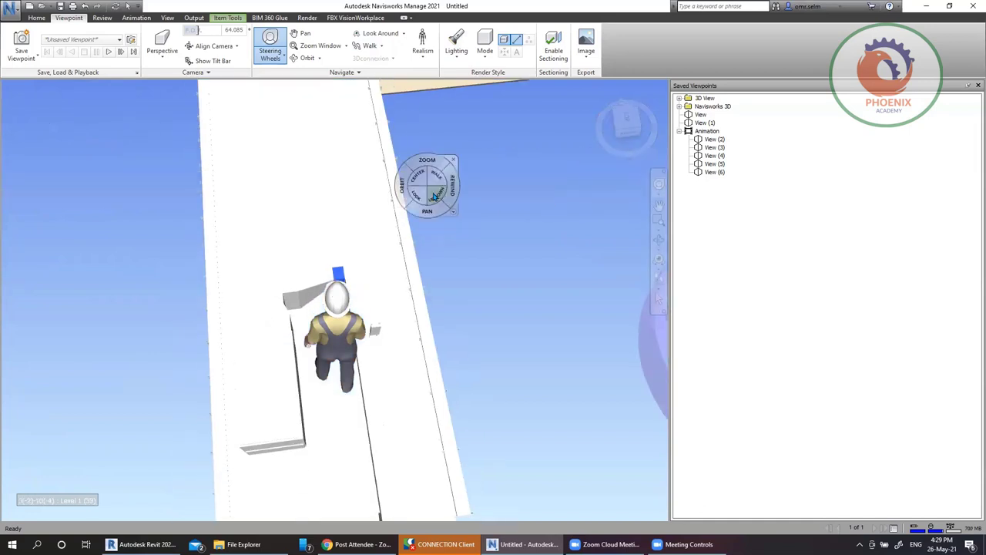
# Open the program options and expand the Model, Tools, File Readers and Interface categories
pyautogui.click(12, 14)
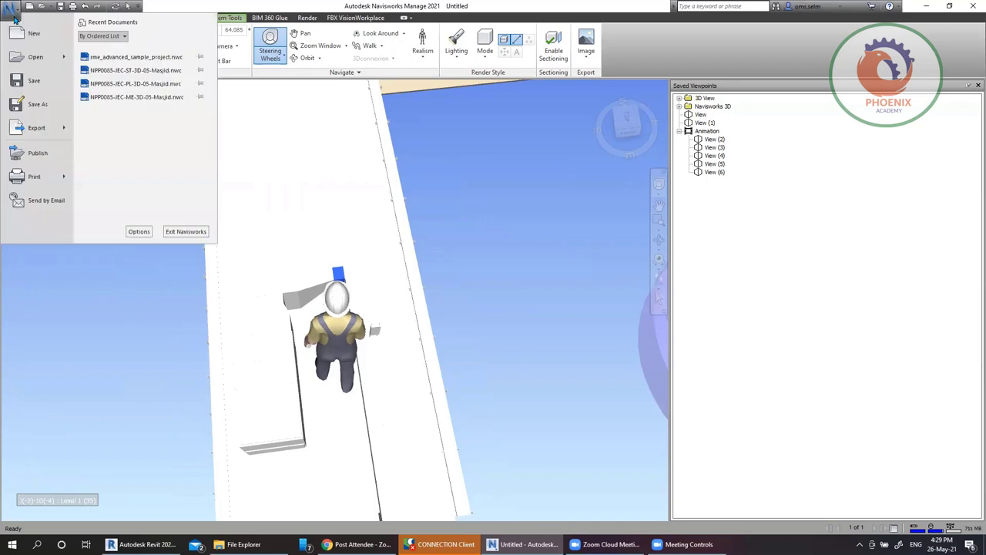
pyautogui.click(130, 232)
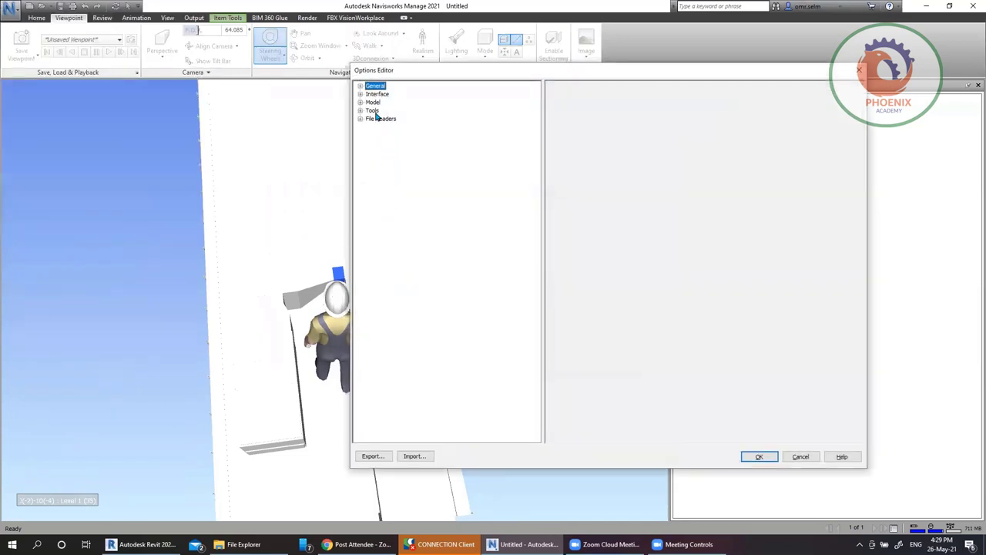
pyautogui.doubleClick(373, 101)
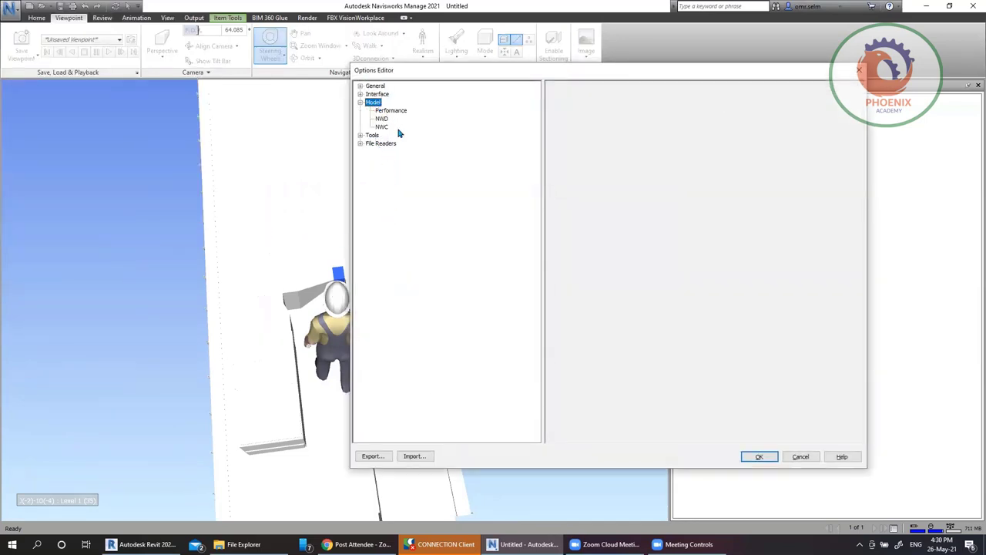
pyautogui.doubleClick(372, 135)
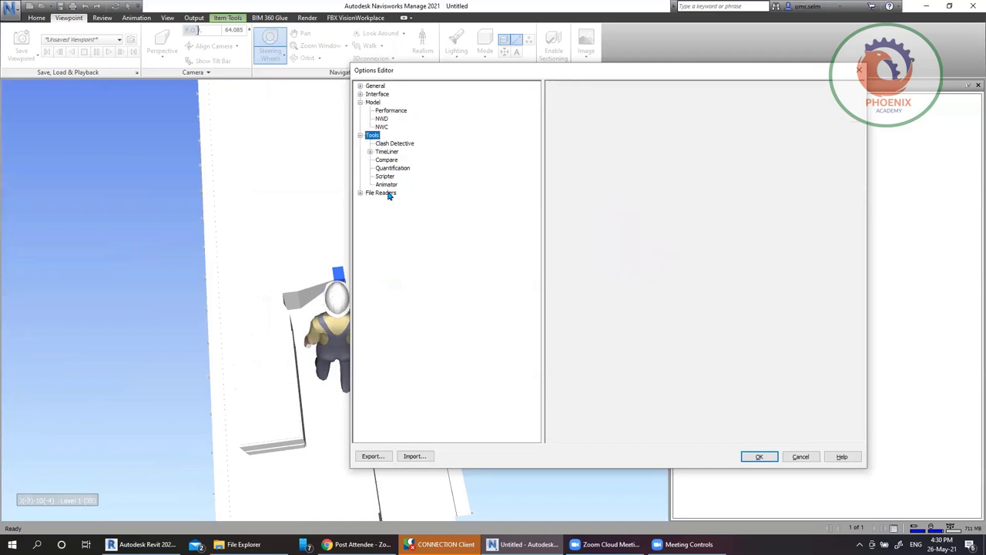
pyautogui.doubleClick(385, 192)
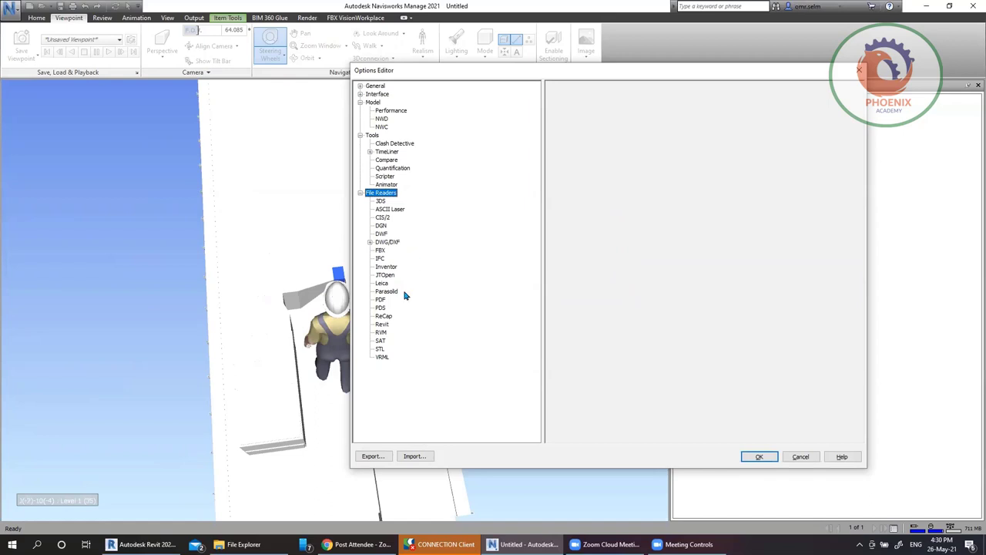
pyautogui.doubleClick(379, 94)
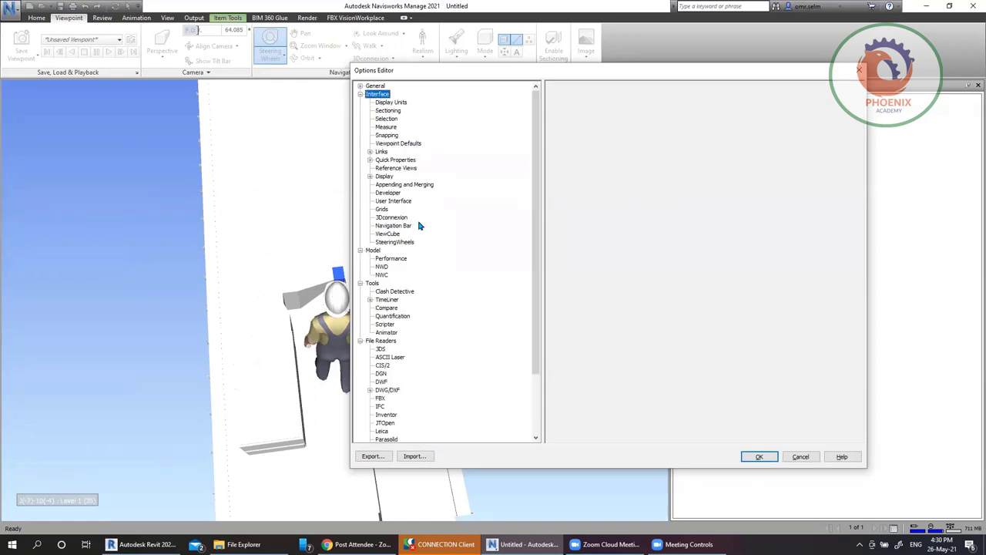
# Look through the Interface option pages from ViewCube and Navigation Bar back to Quick Properties and Reference Views
pyautogui.click(392, 235)
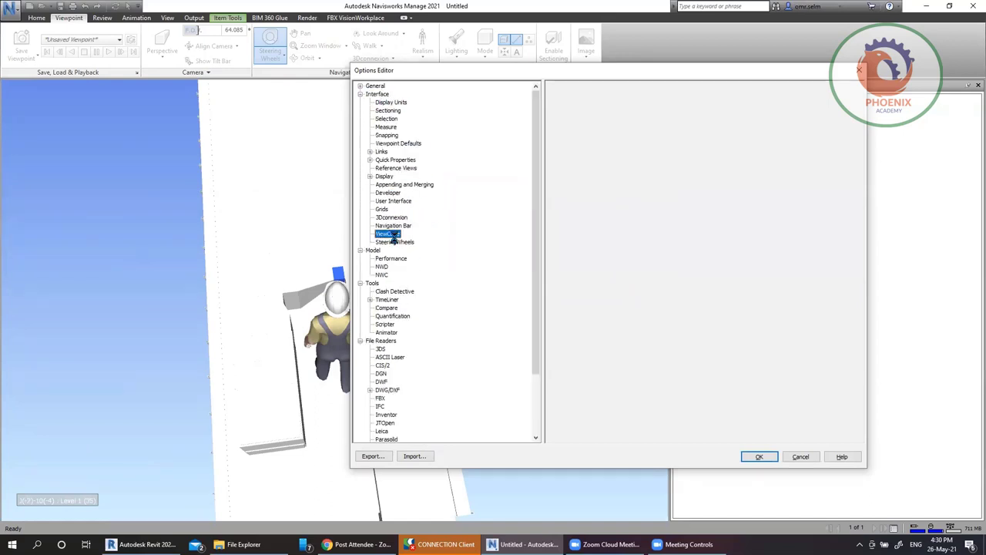
pyautogui.click(392, 225)
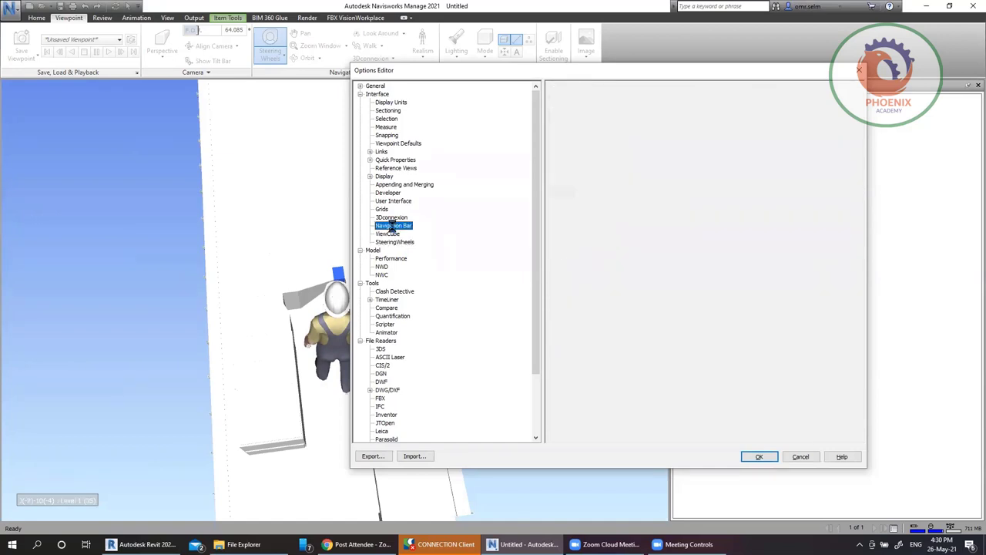
pyautogui.click(391, 217)
pyautogui.click(383, 209)
pyautogui.click(393, 201)
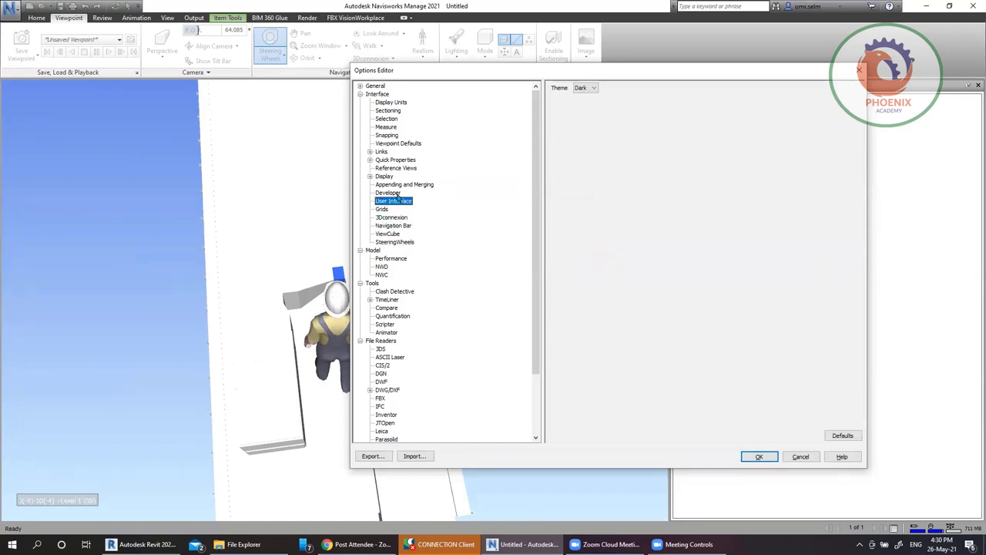
pyautogui.click(389, 192)
pyautogui.click(397, 184)
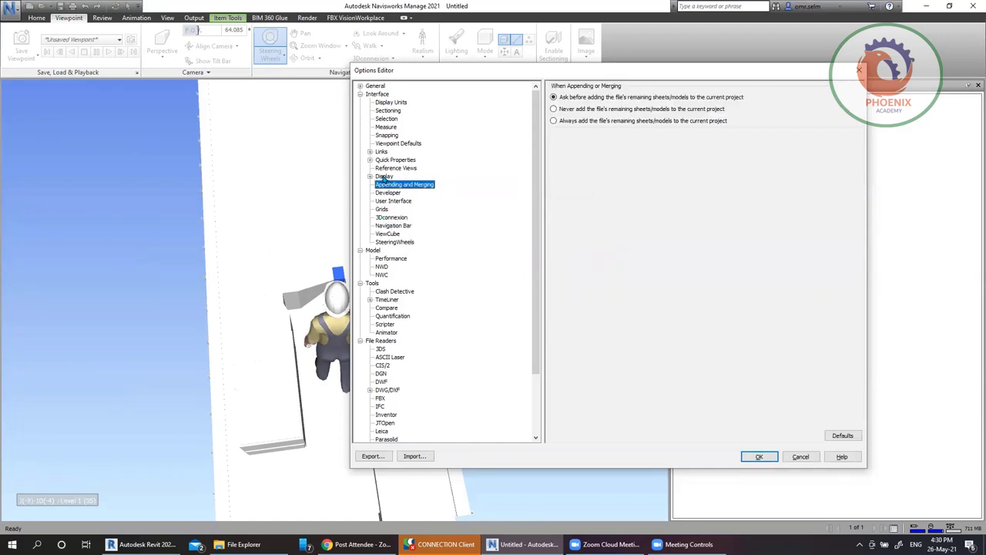
pyautogui.click(389, 177)
pyautogui.click(395, 159)
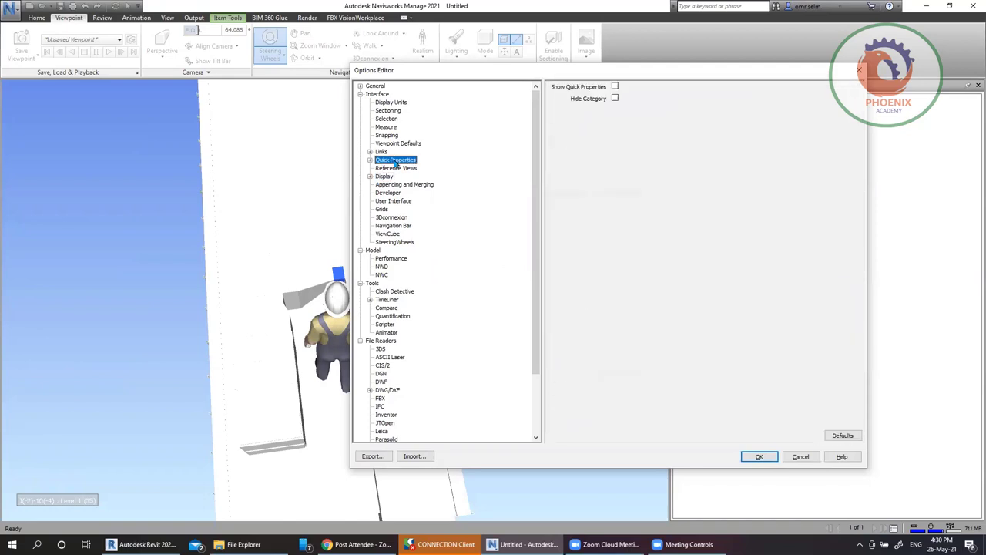
pyautogui.press('Down')
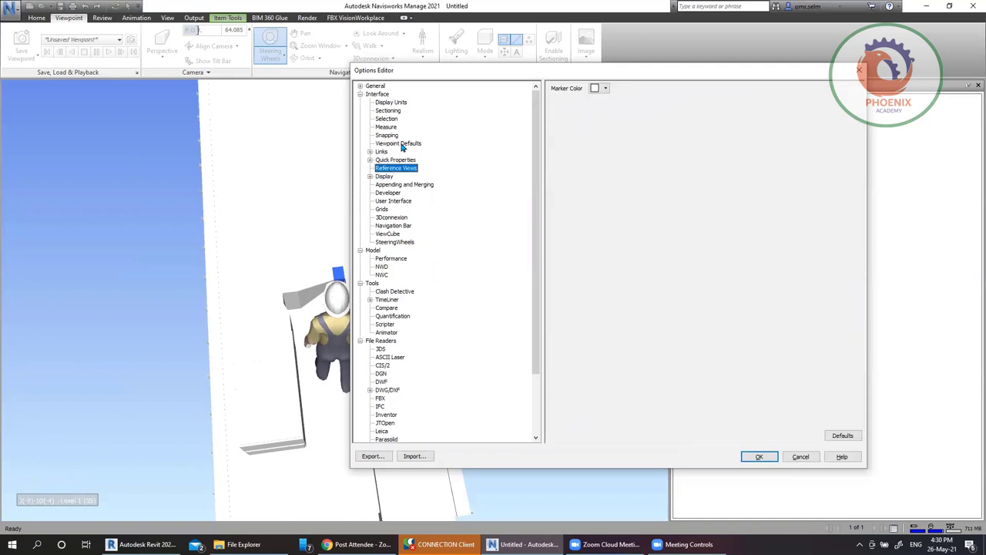
# Look over the ReCap and Revit file reader options
pyautogui.press('r')
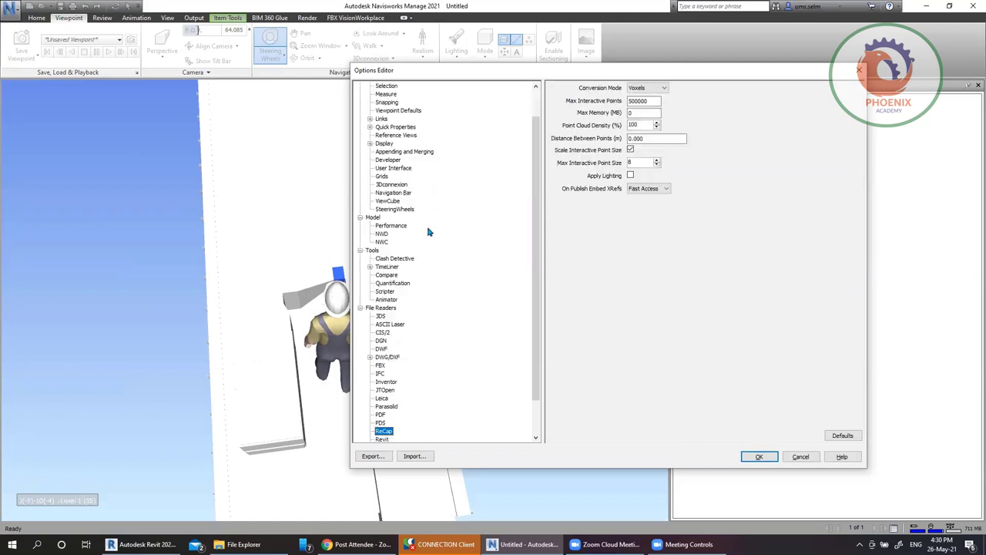
pyautogui.press('r')
pyautogui.scroll(2, 435, 225)
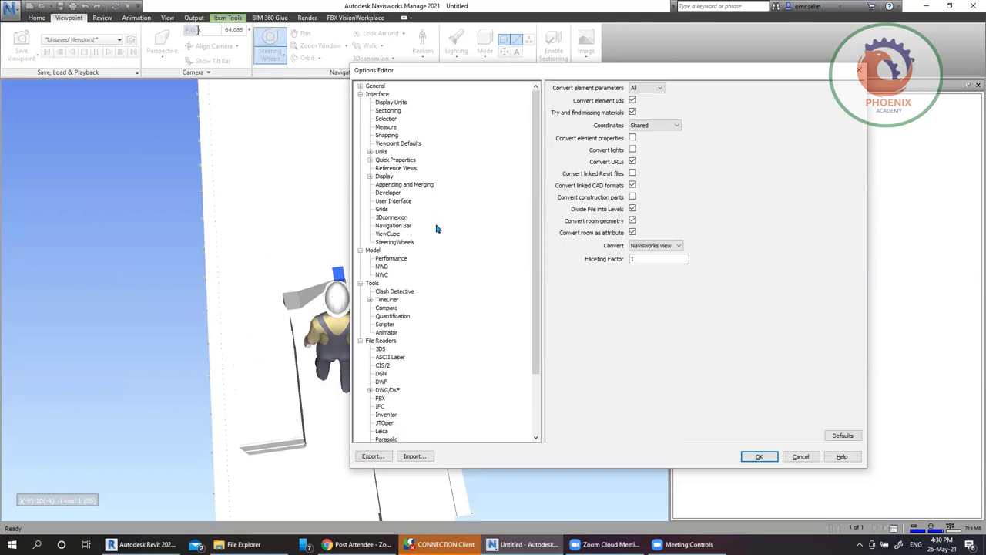
# Expand the General options and review Auto-Save, Environment, Local Caching and Locations
pyautogui.doubleClick(371, 86)
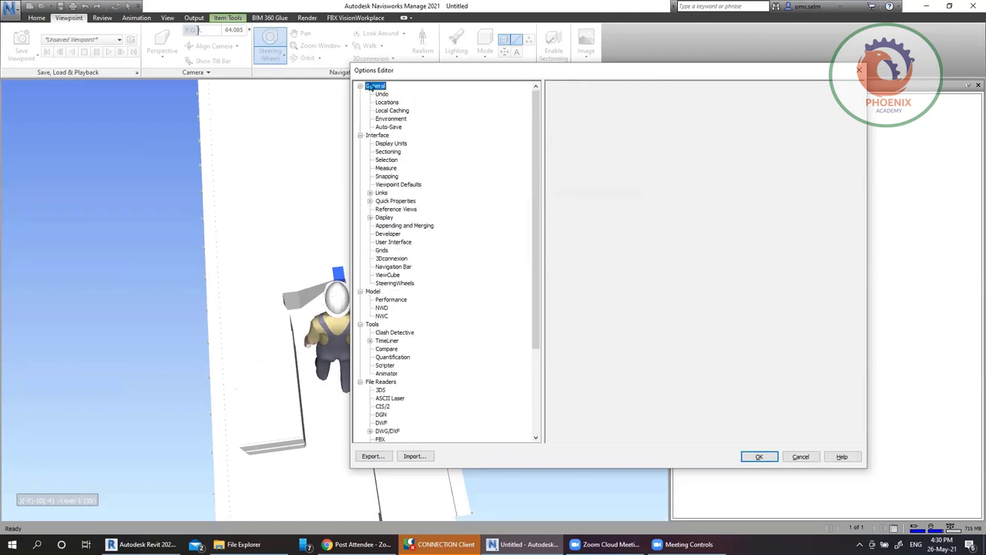
pyautogui.click(393, 127)
pyautogui.click(395, 118)
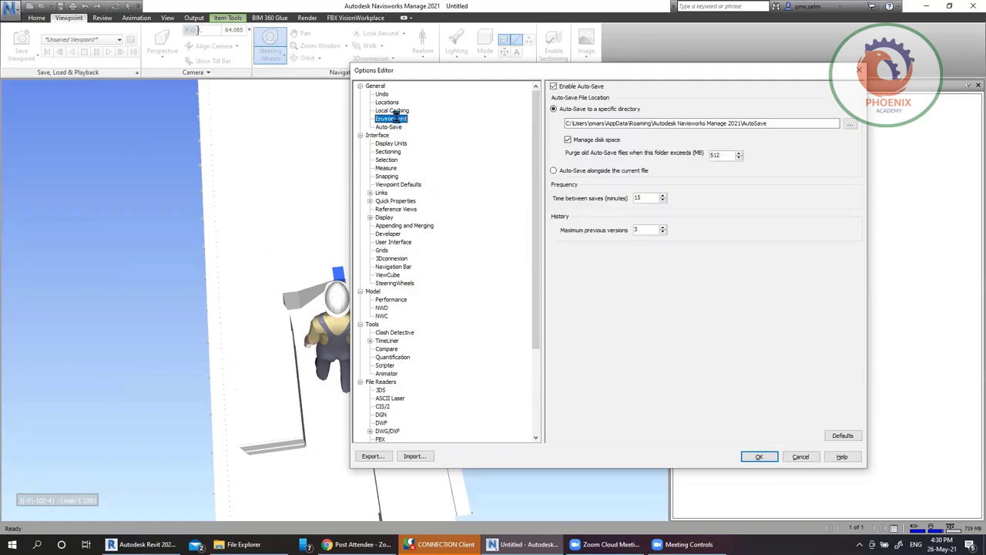
pyautogui.click(393, 111)
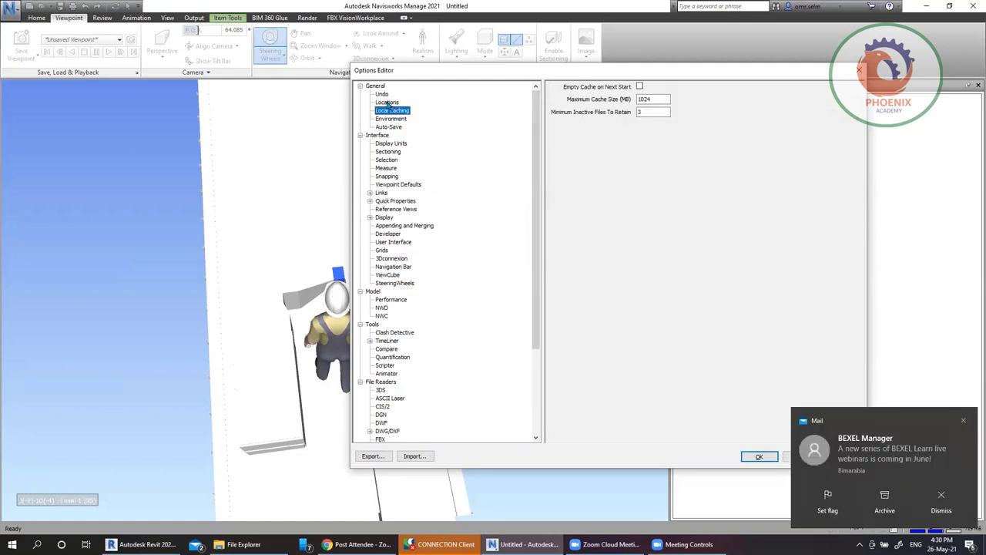
pyautogui.click(388, 103)
# Review the Sectioning, Display Units, Selection and Measure interface options, and close the Options Editor without saving changes
pyautogui.click(394, 152)
pyautogui.click(390, 143)
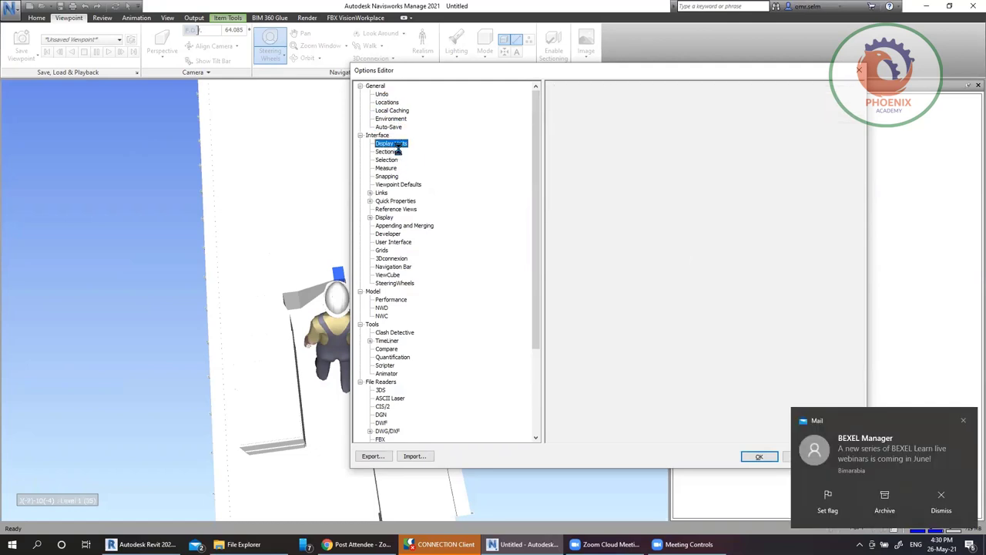
pyautogui.click(387, 160)
pyautogui.click(386, 168)
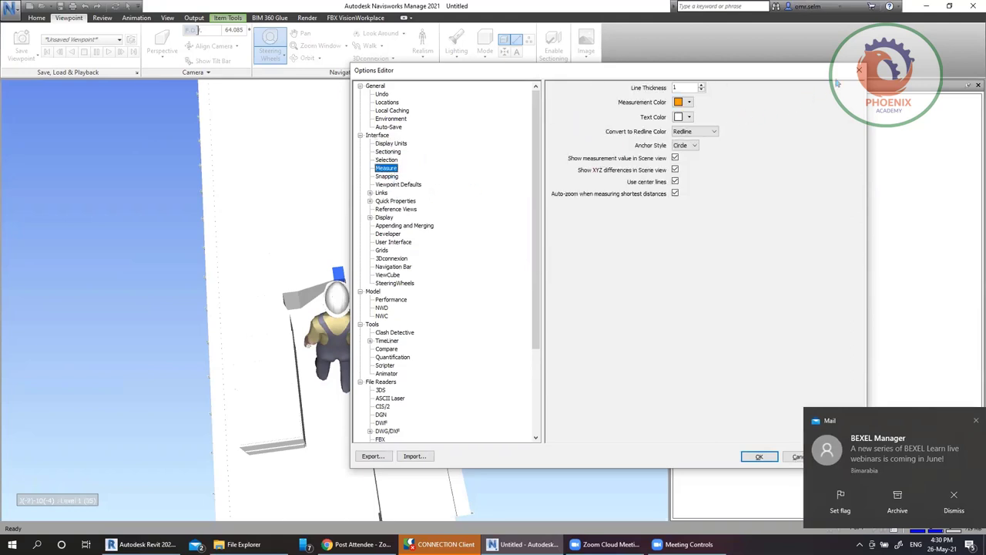
pyautogui.click(859, 70)
# Check the linear and angular navigation speed settings, and return the view to show the whole site
pyautogui.click(367, 74)
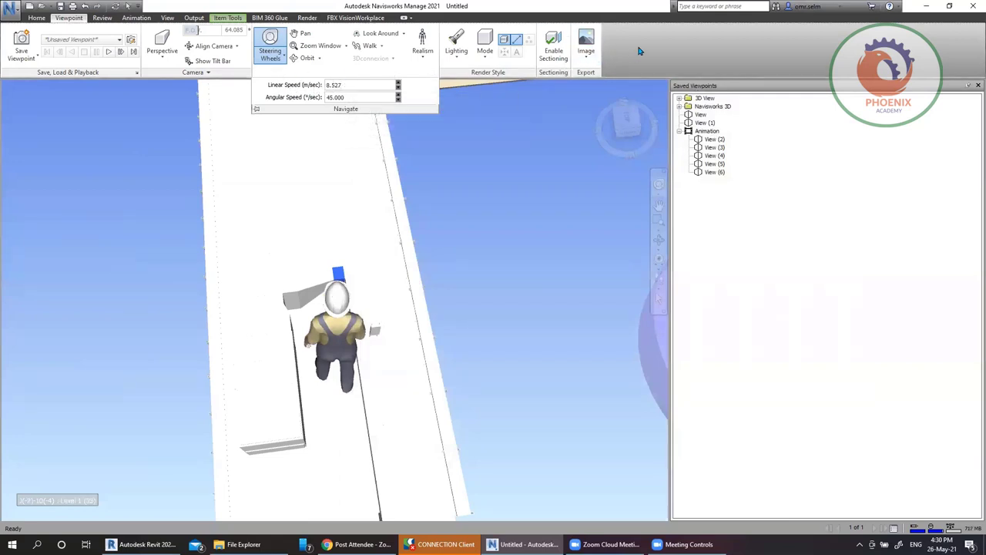
pyautogui.click(343, 72)
pyautogui.click(359, 73)
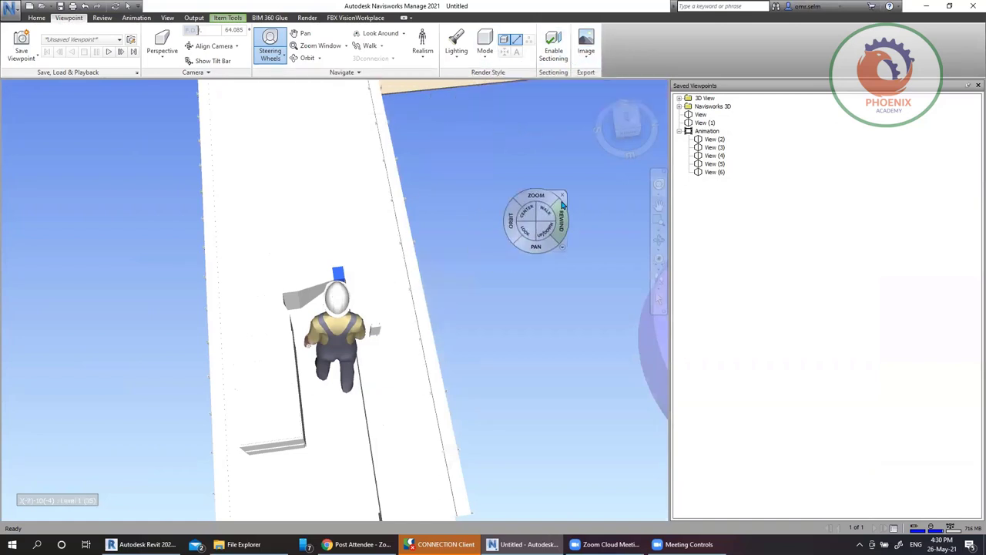
pyautogui.click(649, 131)
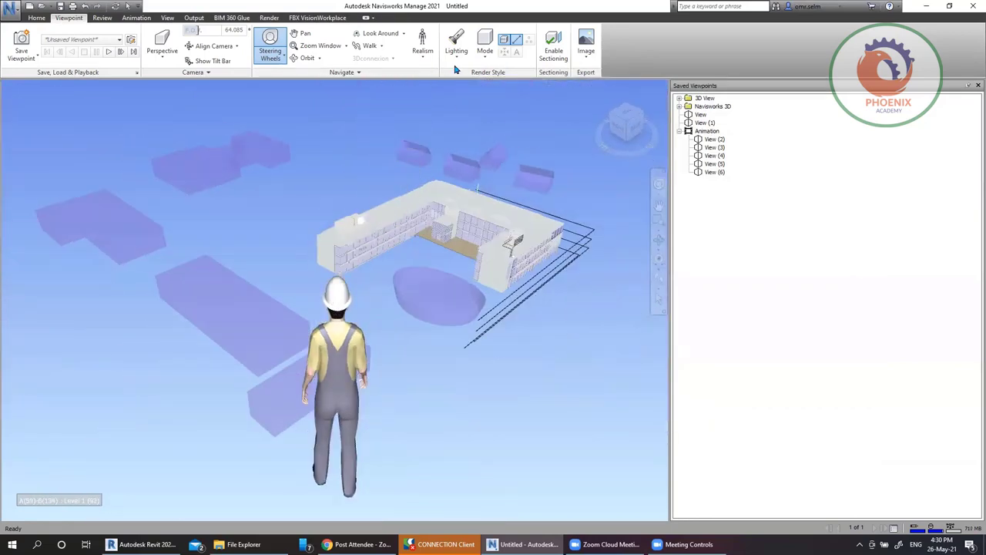
# Try the Full Render, Shaded, Wireframe and Hidden Line render modes, and set the model back to Full Render
pyautogui.click(484, 48)
pyautogui.click(507, 76)
pyautogui.click(490, 55)
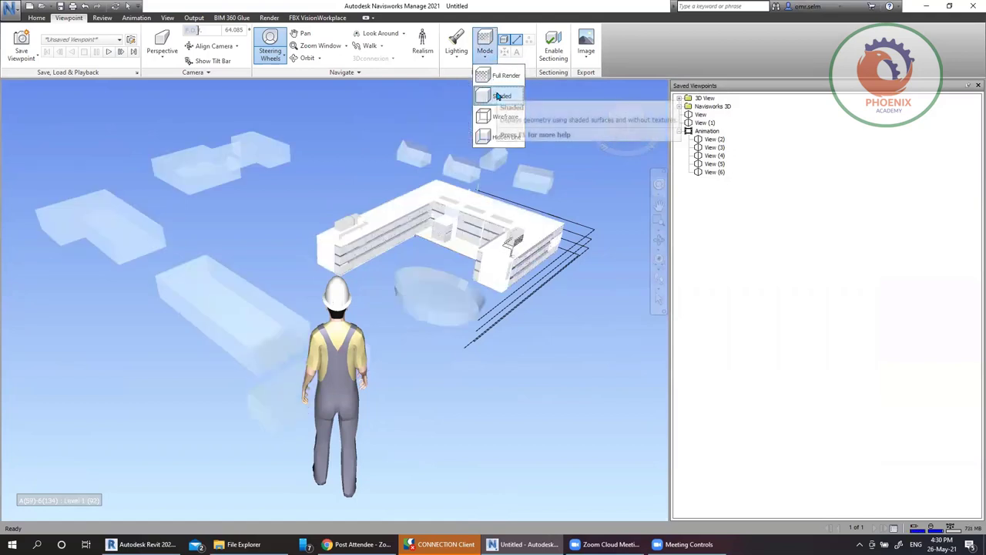
pyautogui.click(498, 96)
pyautogui.click(479, 58)
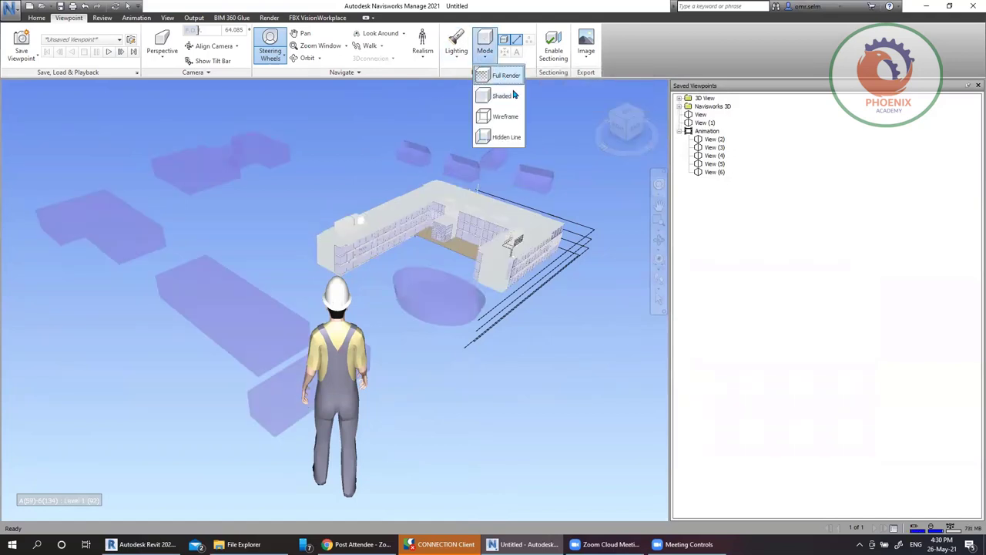
pyautogui.click(500, 118)
pyautogui.click(481, 62)
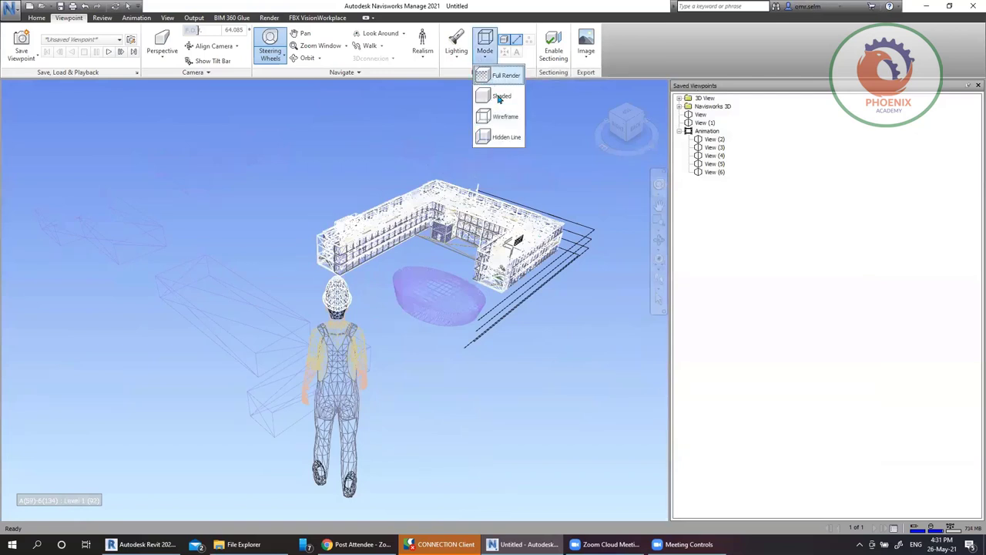
pyautogui.click(500, 136)
pyautogui.click(479, 55)
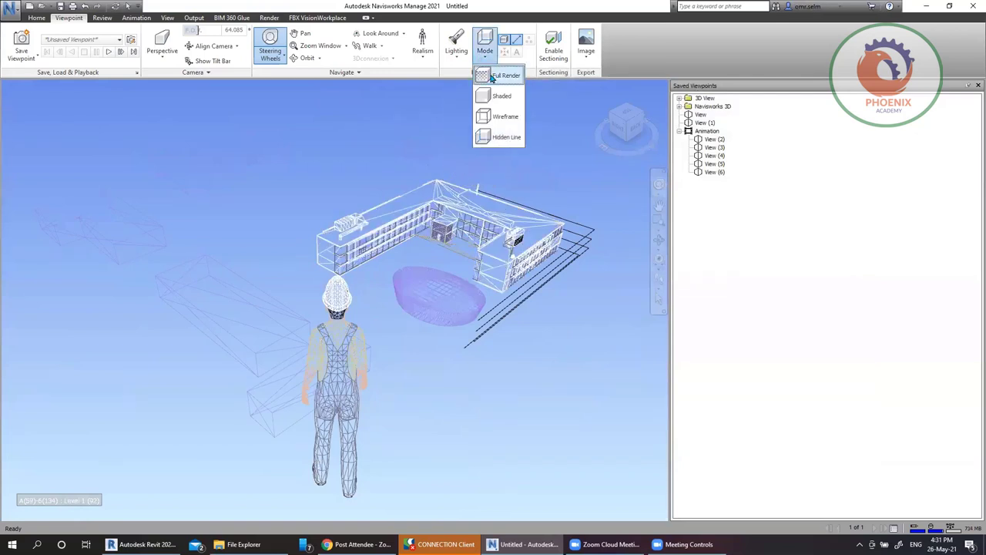
pyautogui.click(499, 77)
# Show the Selection Tree, and expand rme_advanced_sample_project.nwc and its Level 1 categories
pyautogui.click(37, 17)
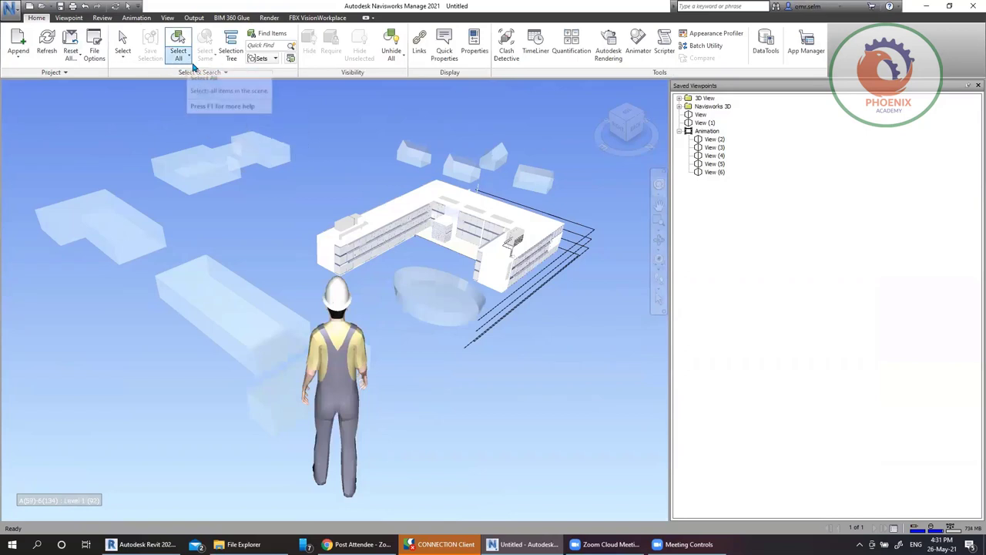
pyautogui.click(231, 55)
pyautogui.click(31, 112)
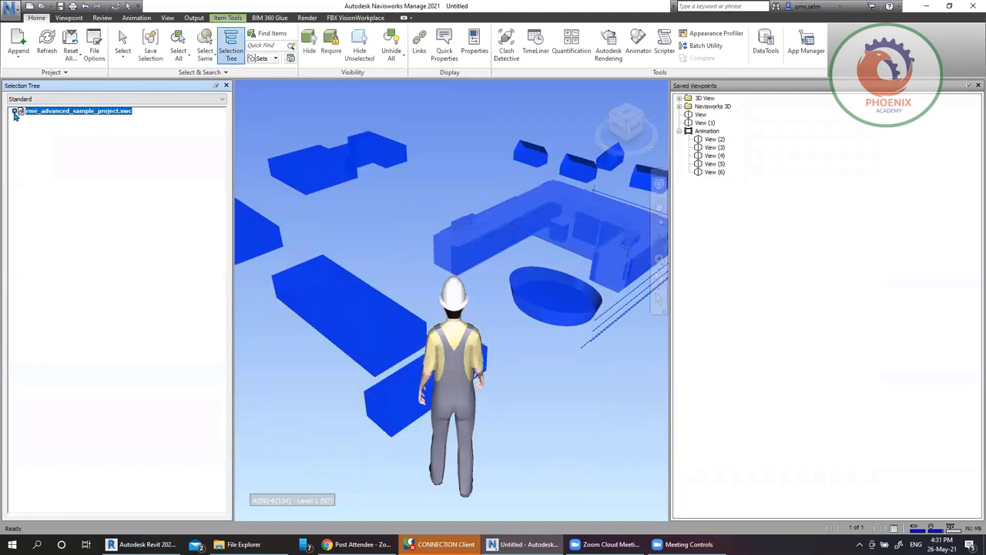
pyautogui.click(15, 111)
pyautogui.click(45, 128)
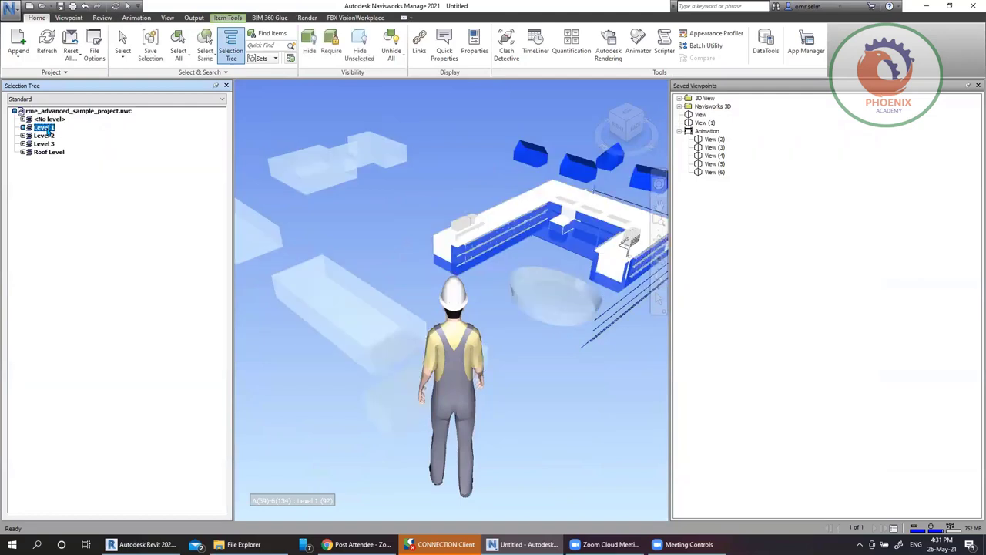
pyautogui.click(23, 127)
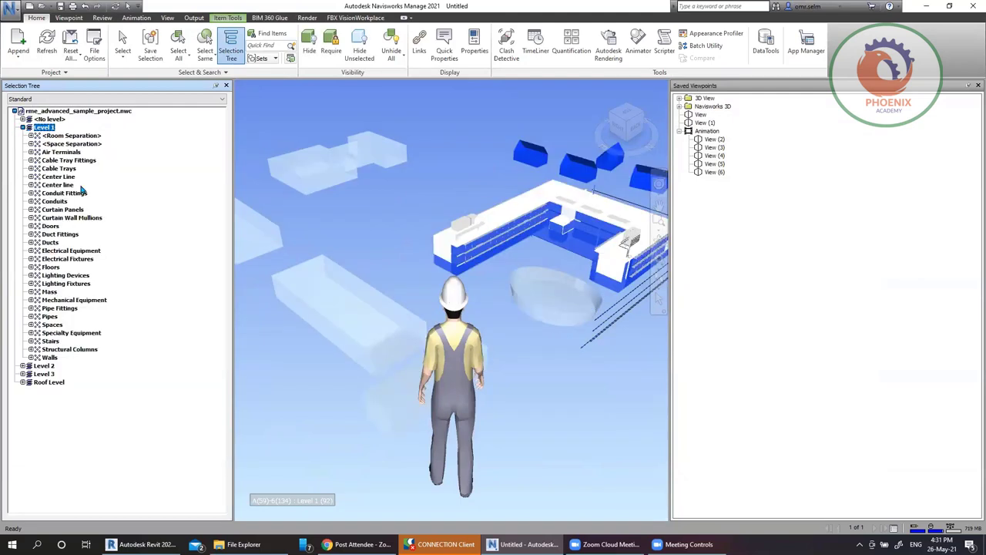
# Try selecting Level 1's Cable Trays and Walls individually, and select Stairs, Spaces, Walls, Ducts and Doors together
pyautogui.click(61, 170)
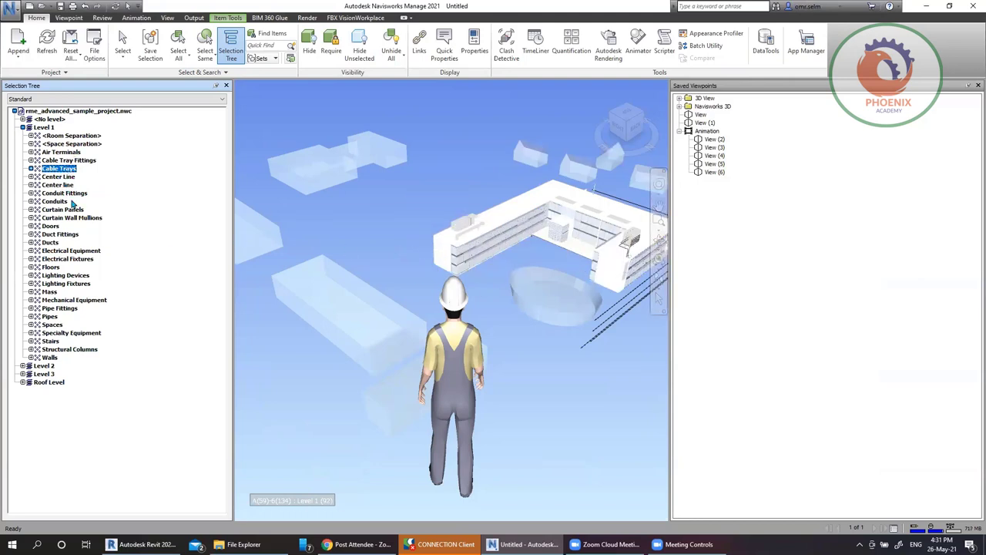
pyautogui.click(48, 359)
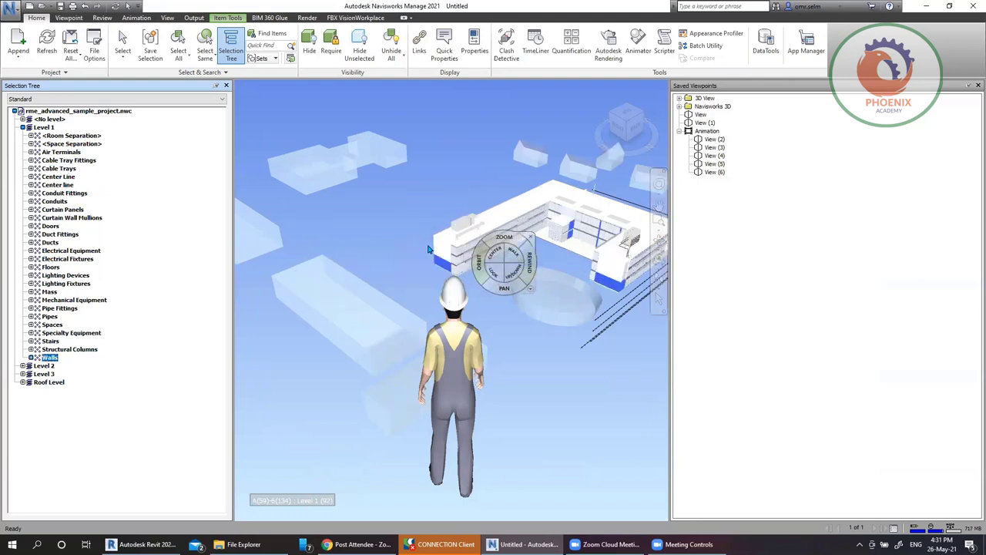
pyautogui.click(51, 341)
pyautogui.keyDown('ctrl'); pyautogui.click(47, 328); pyautogui.keyUp('ctrl')
pyautogui.keyDown('ctrl'); pyautogui.click(48, 359); pyautogui.keyUp('ctrl')
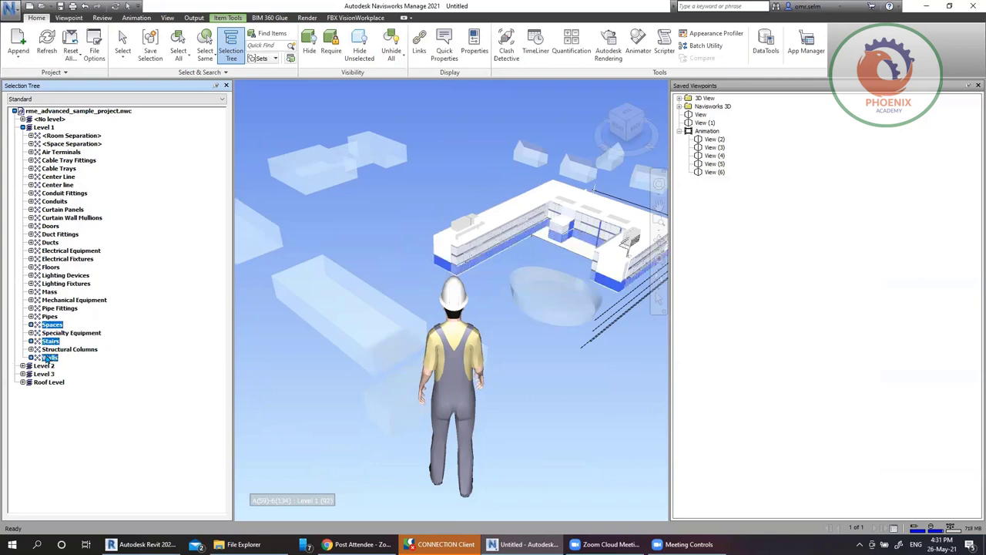
pyautogui.keyDown('ctrl'); pyautogui.click(50, 242); pyautogui.keyUp('ctrl')
pyautogui.keyDown('ctrl'); pyautogui.click(50, 225); pyautogui.keyUp('ctrl')
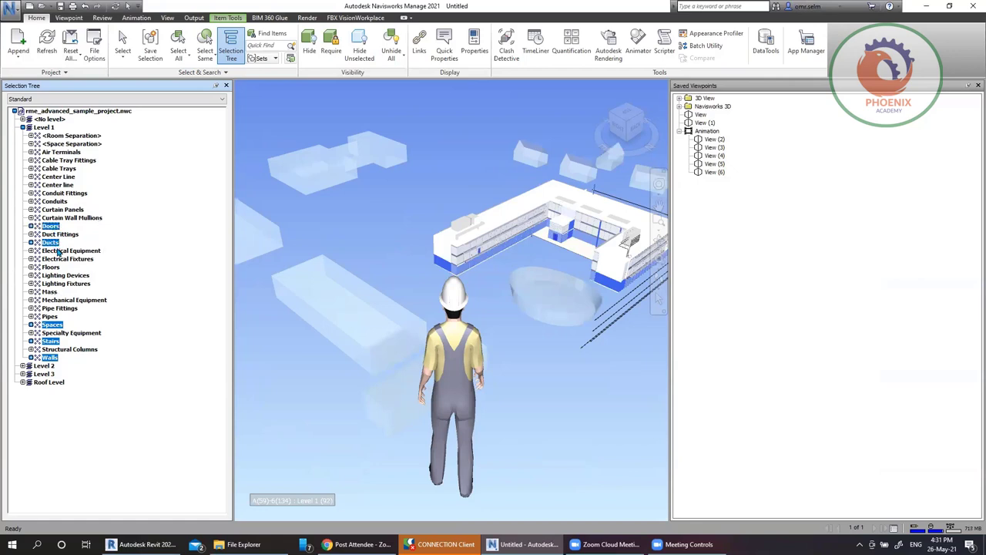
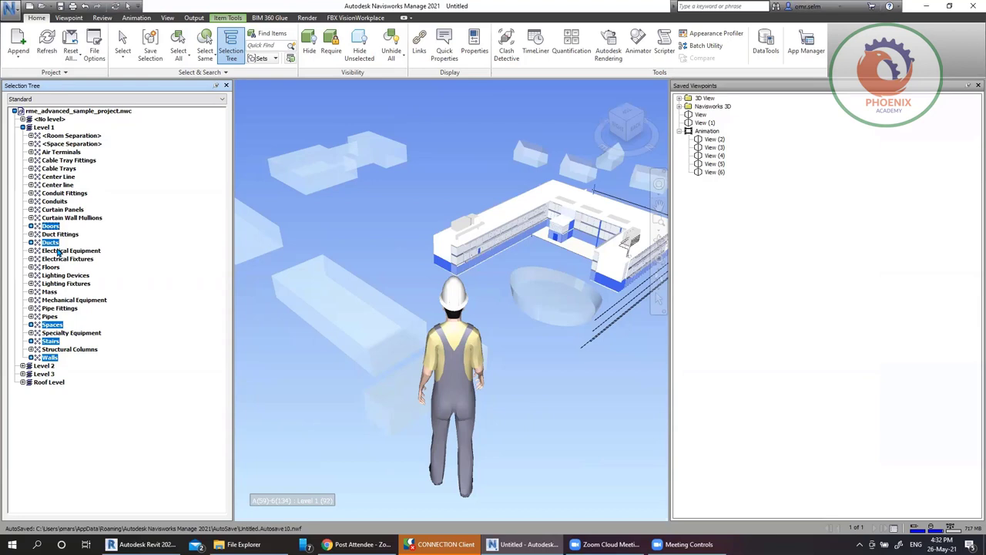
# Try selecting Roof Level alone, clear that selection, and select Level 2, Level 3 and Roof Level together in the Selection Tree
pyautogui.click(49, 382)
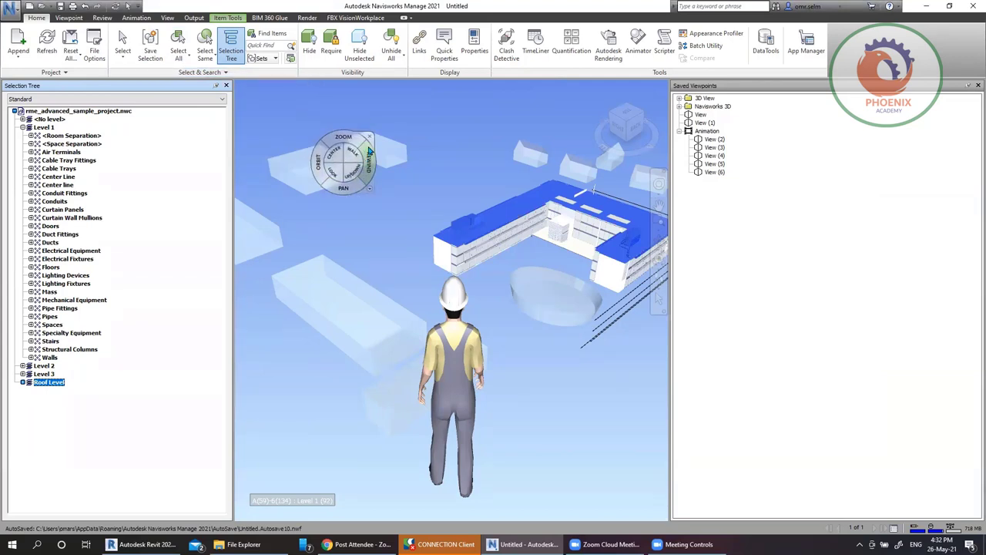
pyautogui.click(370, 140)
pyautogui.press('Escape')
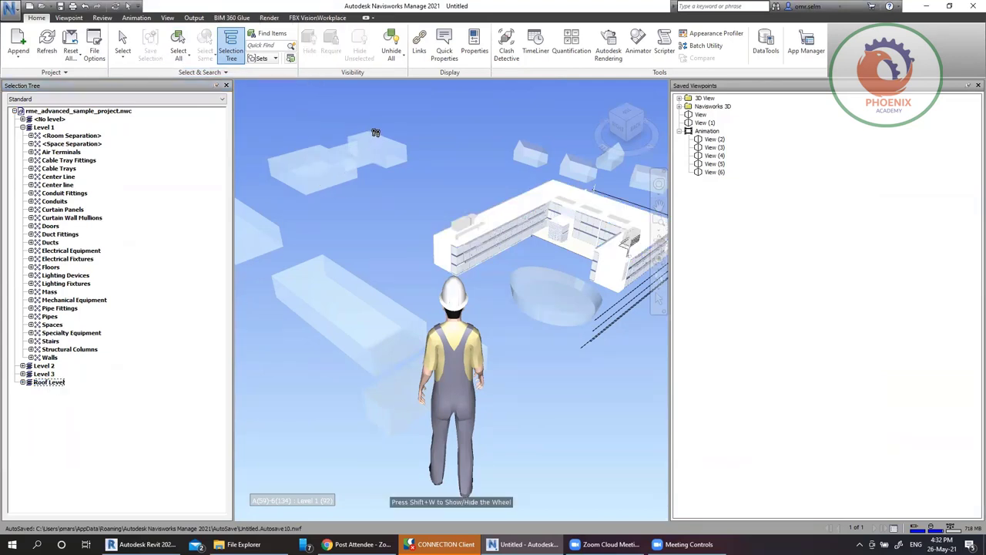
pyautogui.click(49, 358)
pyautogui.click(46, 366)
pyautogui.keyDown('shift'); pyautogui.click(49, 382); pyautogui.keyUp('shift')
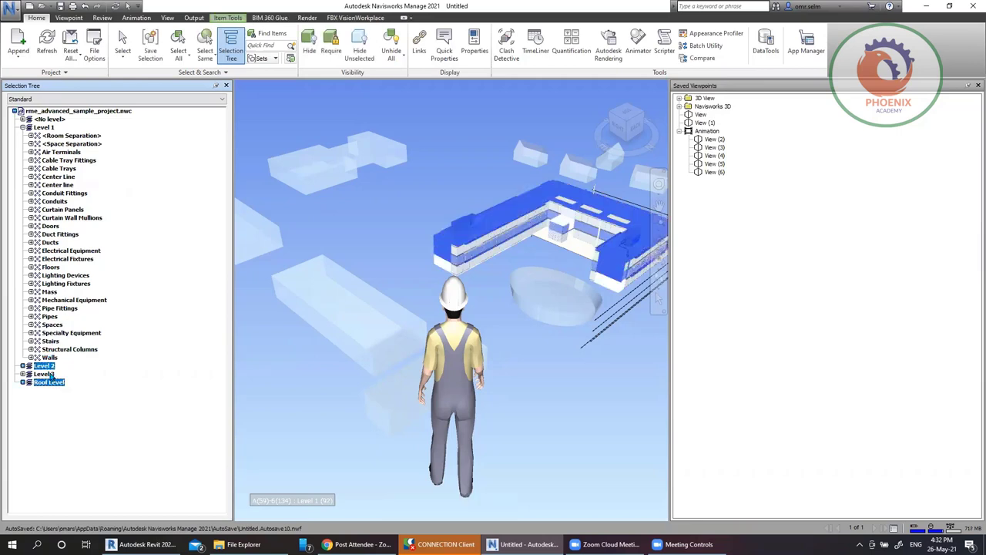
# Try hiding the three selected levels and restoring them, and hiding all unselected items and restoring those
pyautogui.click(313, 49)
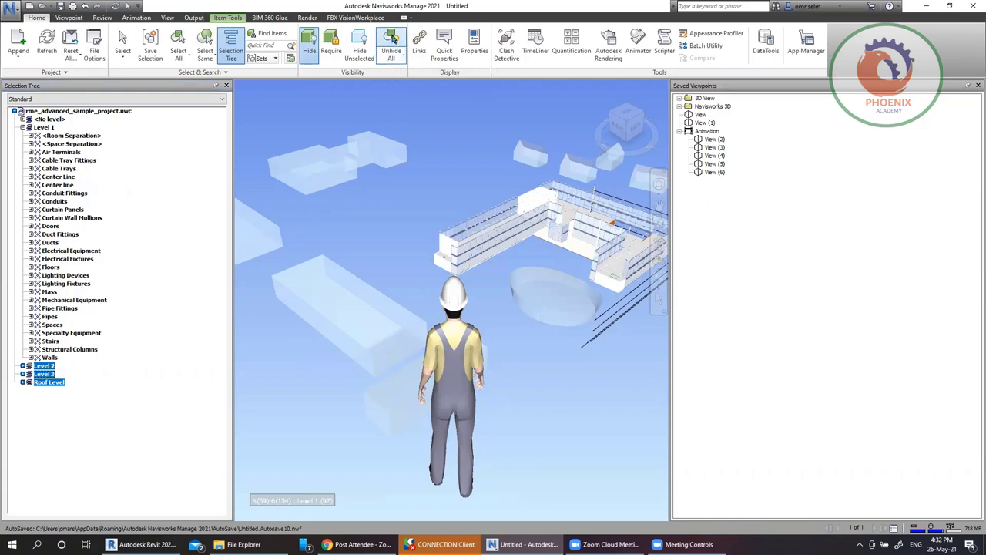
pyautogui.click(392, 50)
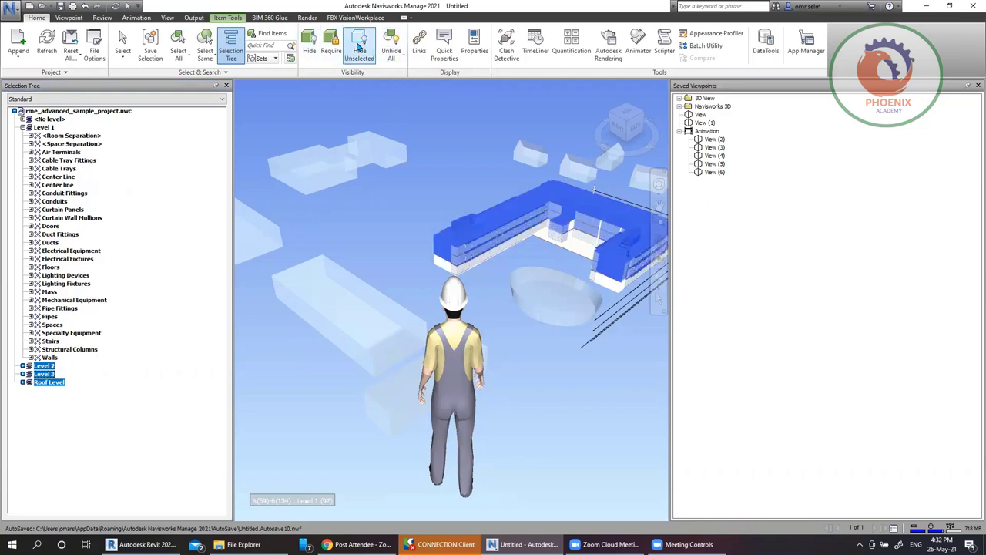
pyautogui.click(359, 48)
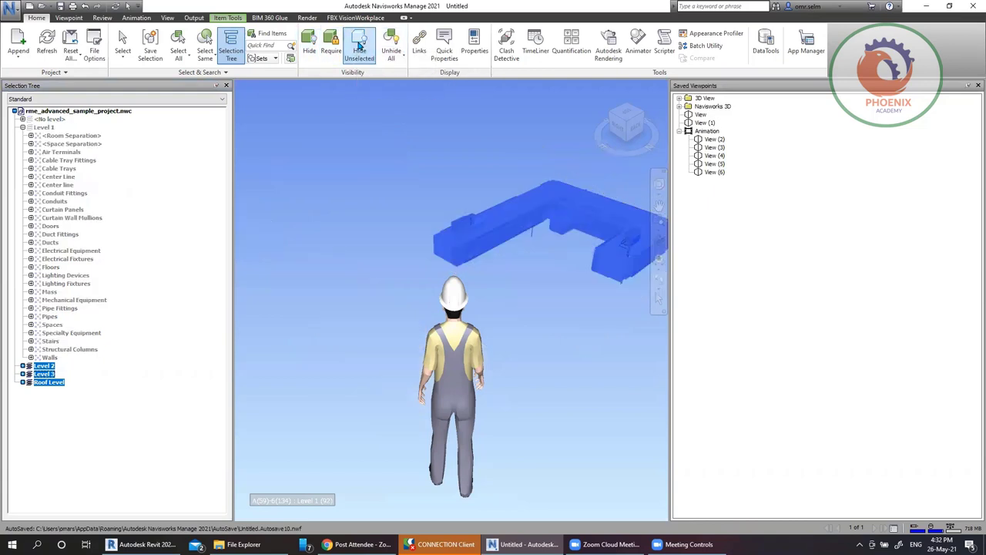
pyautogui.click(359, 48)
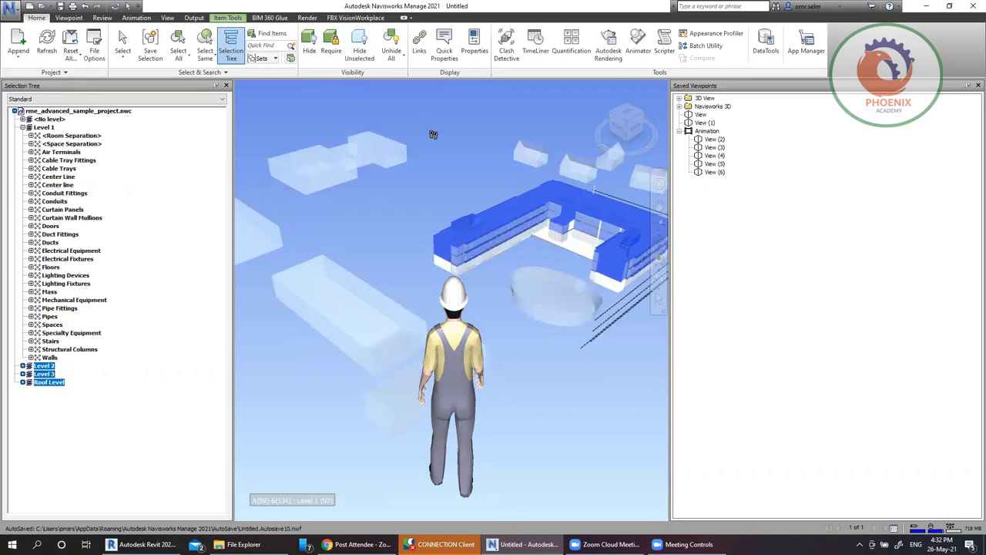
# Display the links in the scene and follow several viewpoint links around the building to look at their views
pyautogui.click(420, 51)
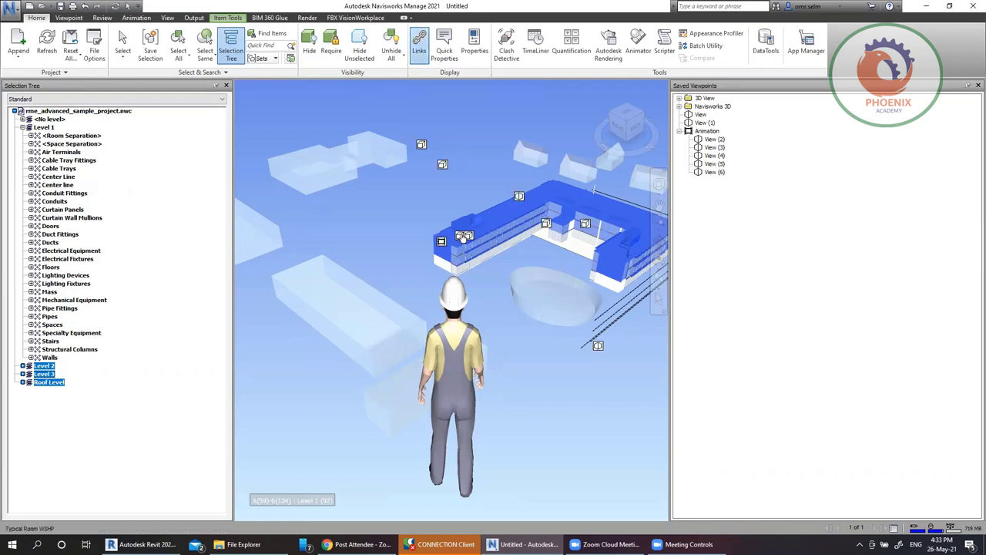
pyautogui.click(458, 238)
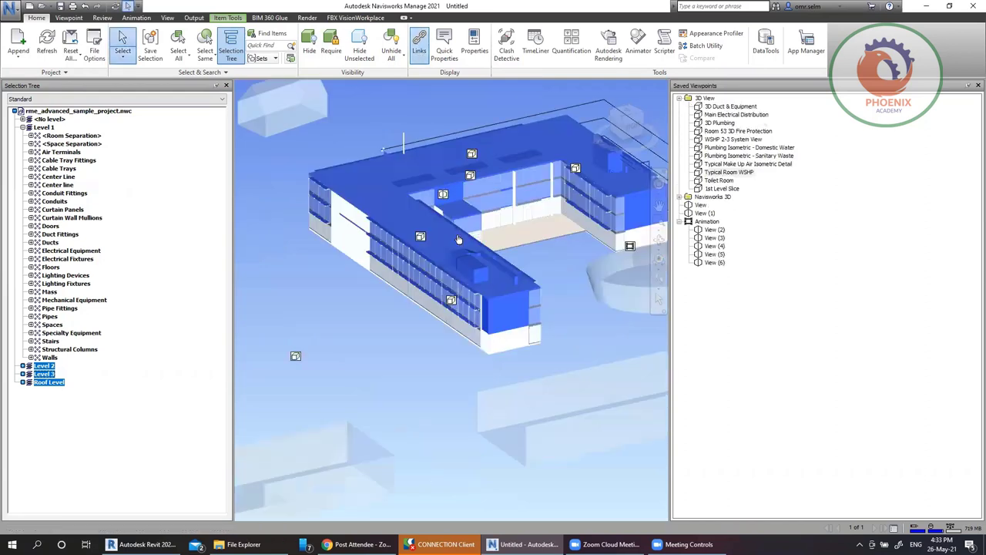
pyautogui.click(443, 196)
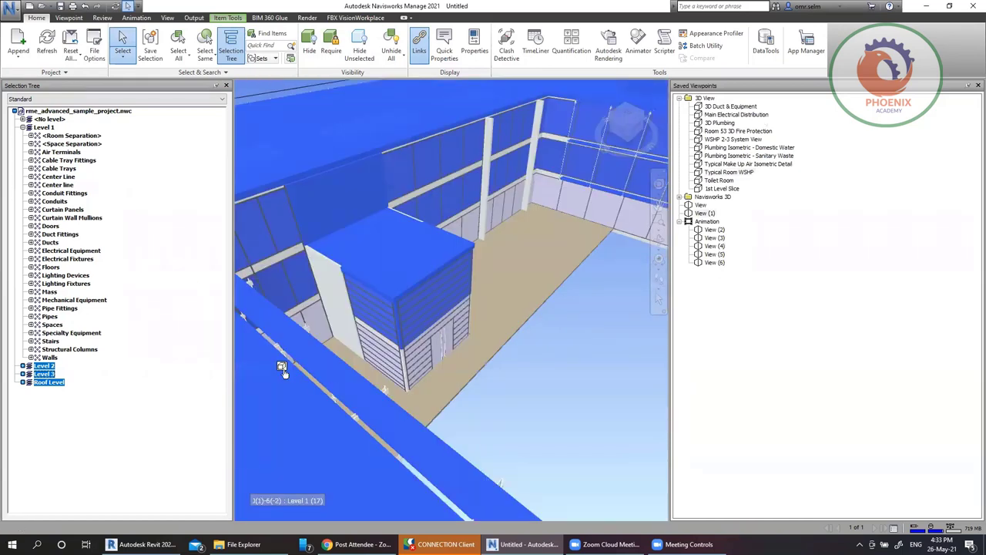
pyautogui.click(282, 368)
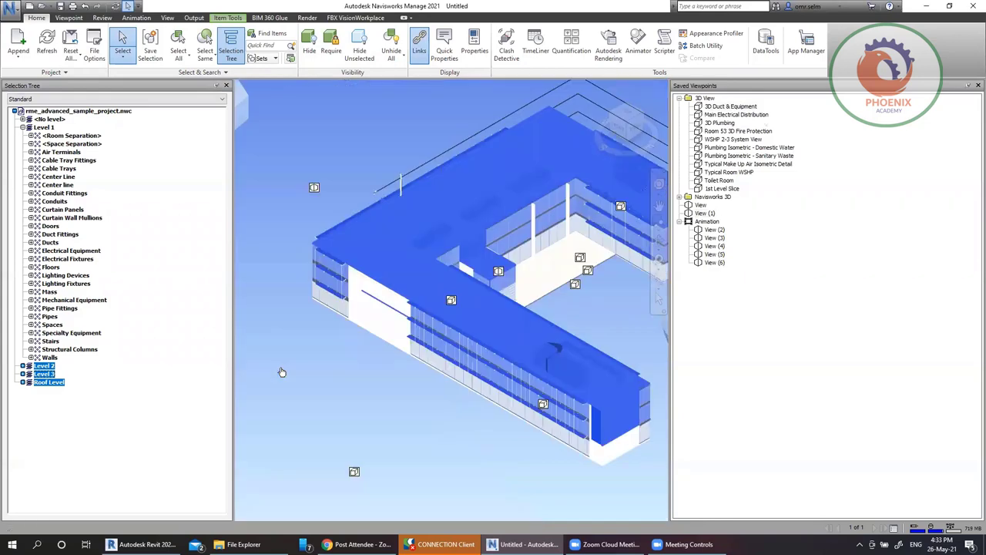
pyautogui.click(315, 189)
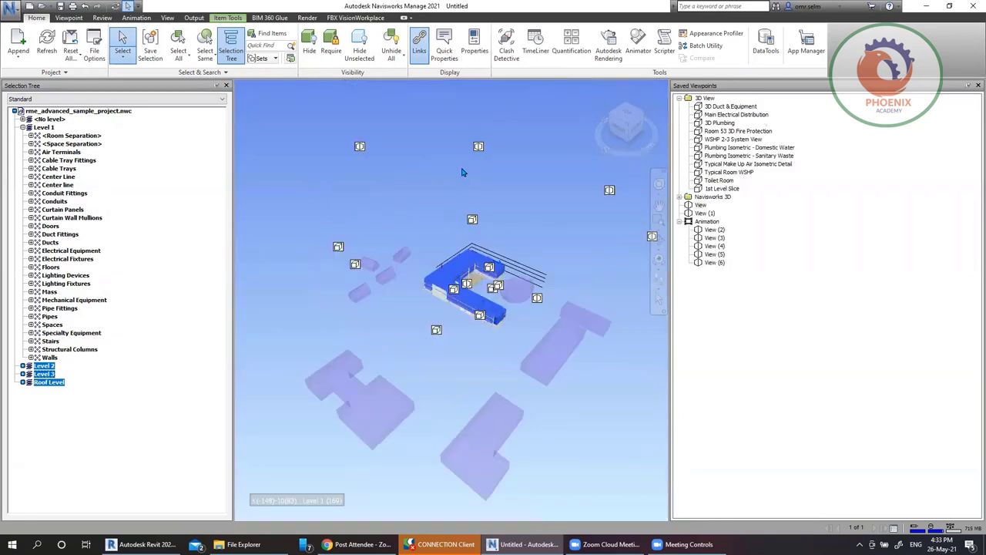
pyautogui.click(478, 146)
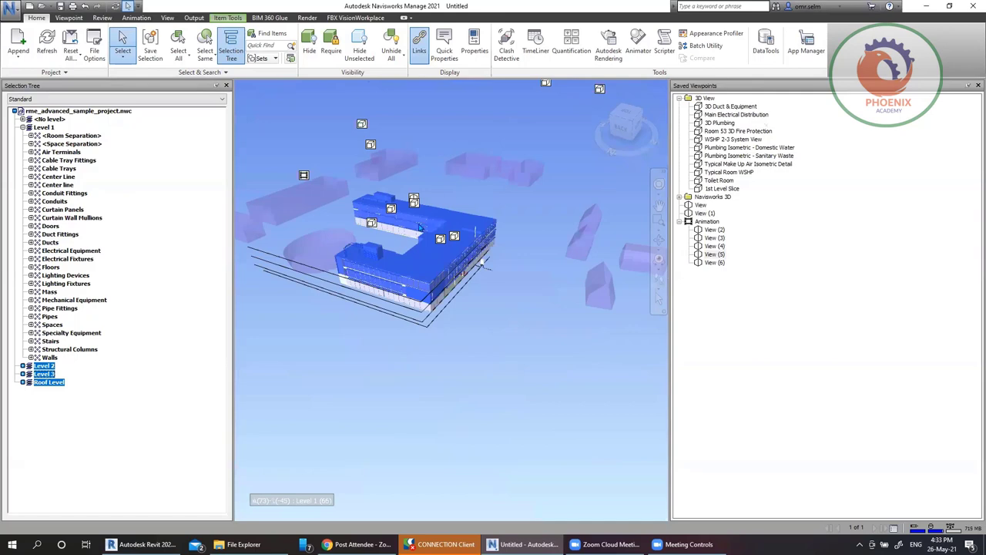
# Turn on Quick Properties, clear the selection, hide the links, and check the name and type of the roof floor and the oval mass
pyautogui.click(446, 47)
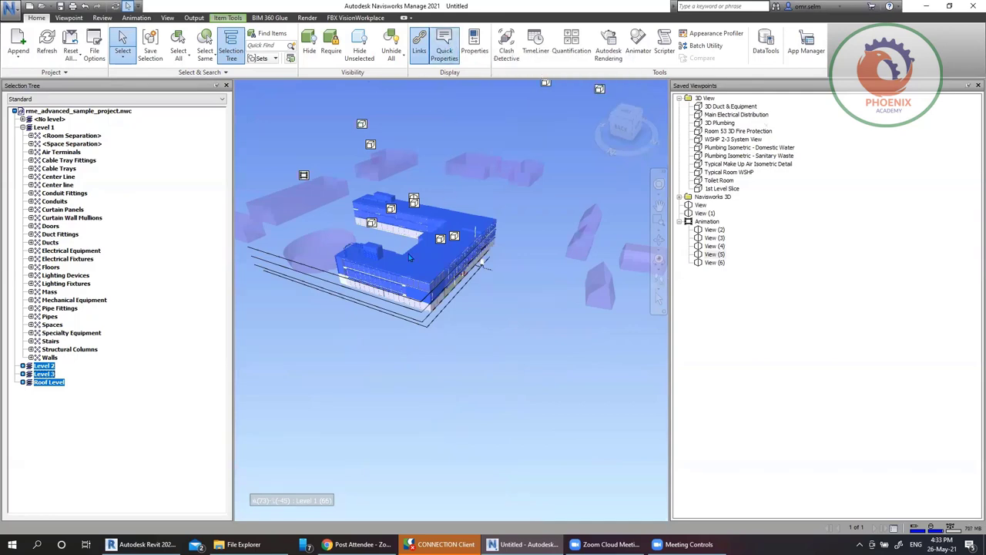
pyautogui.press('Escape')
pyautogui.scroll(6, 398, 246)
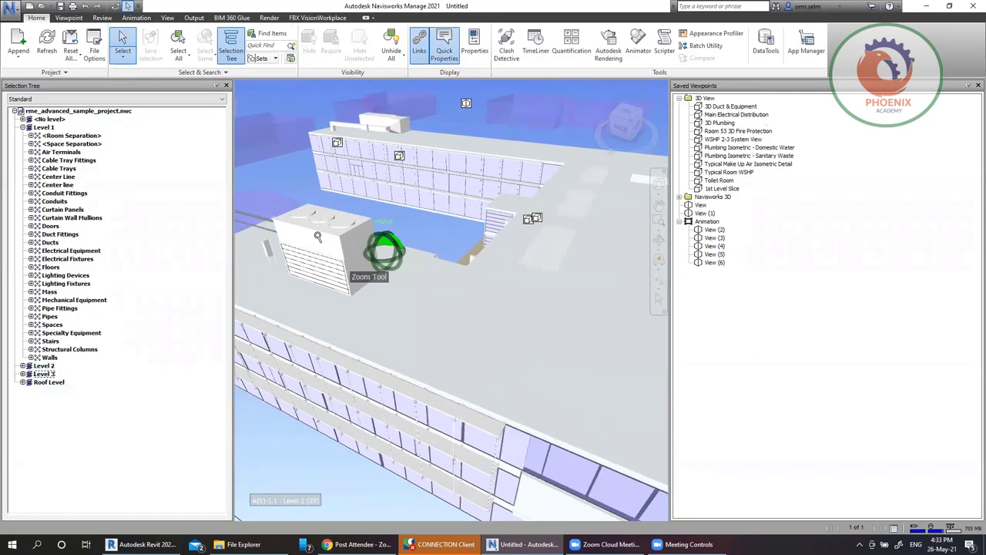
pyautogui.moveTo(322, 242)
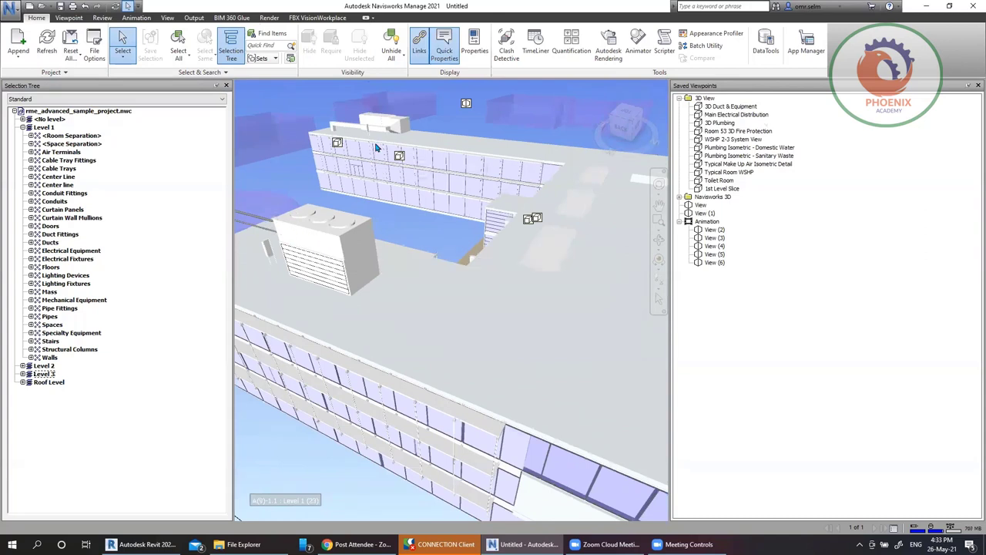
pyautogui.moveTo(377, 148)
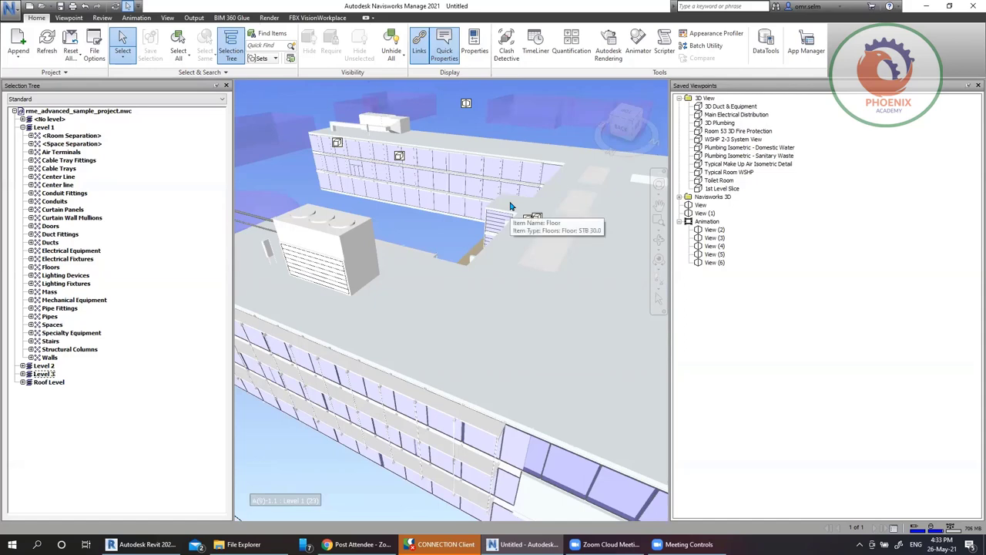
pyautogui.click(419, 52)
pyautogui.click(449, 56)
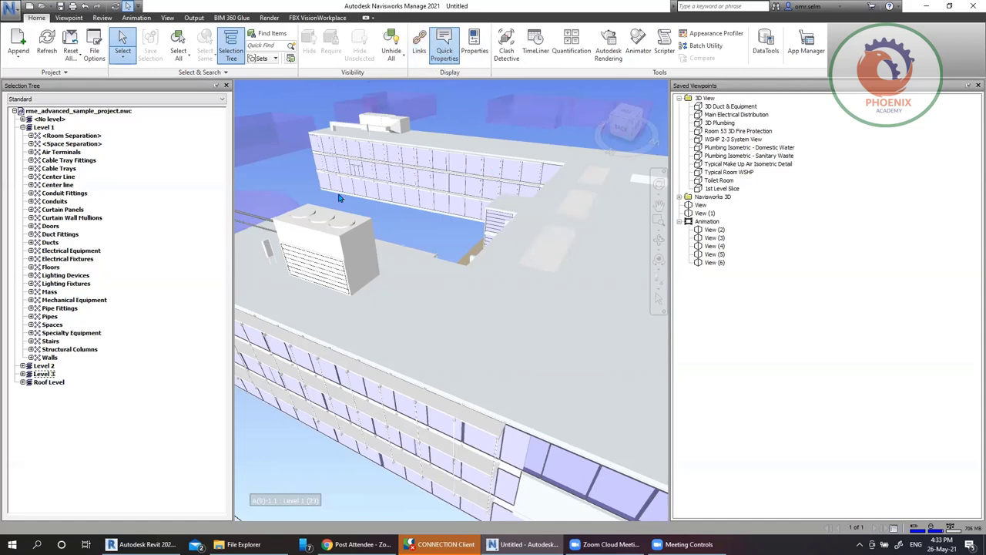
pyautogui.keyDown('shift'); pyautogui.moveTo(341, 199); pyautogui.dragTo(364, 224, button='middle'); pyautogui.keyUp('shift')
pyautogui.moveTo(363, 224)
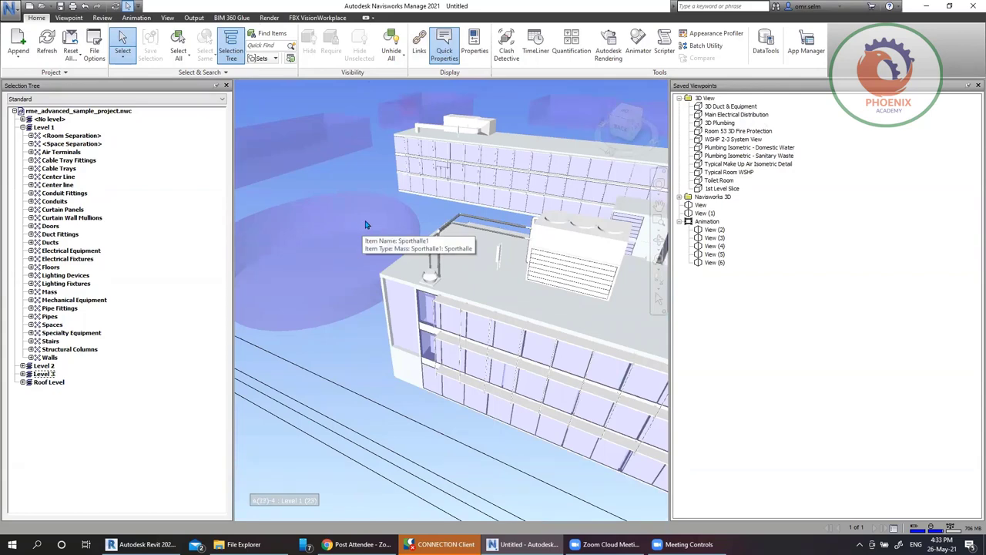
# Show the Properties window, select the roof floor, and review its property categories from Material and Element ID through Revit Type
pyautogui.click(474, 47)
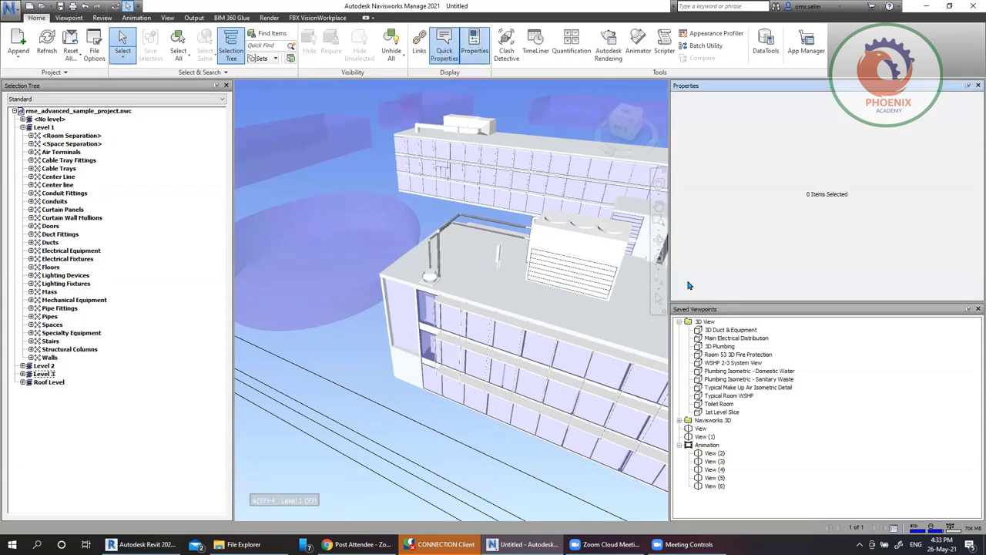
pyautogui.click(476, 291)
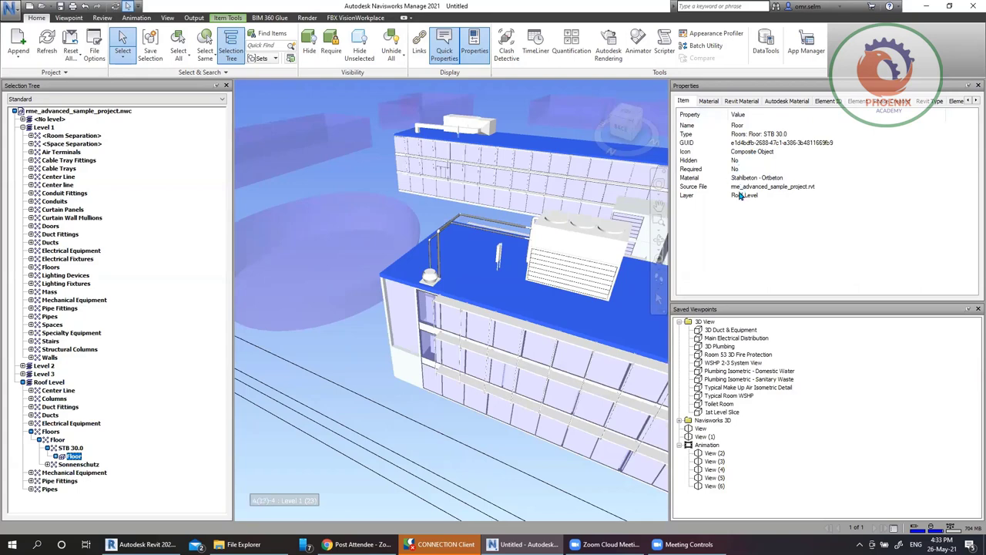
pyautogui.click(710, 102)
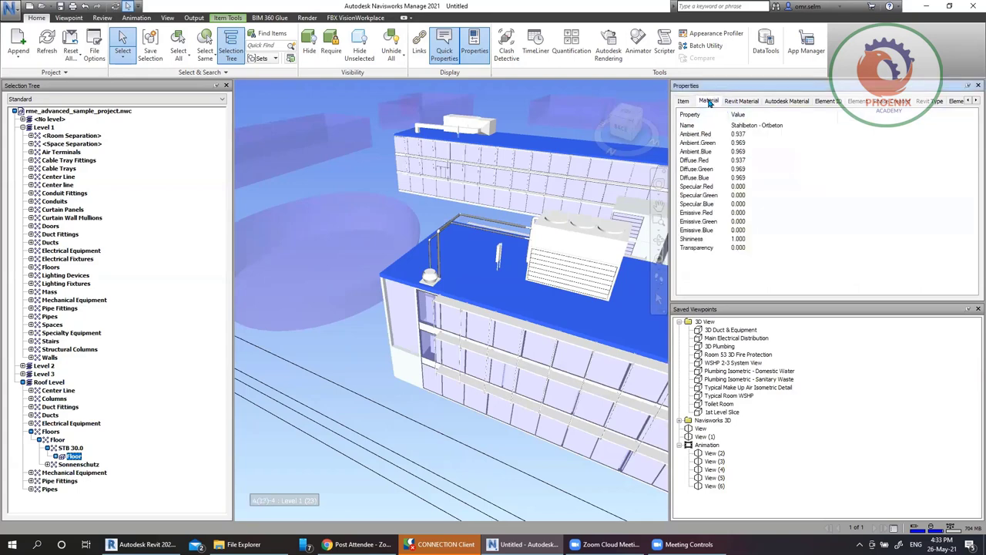
pyautogui.click(743, 106)
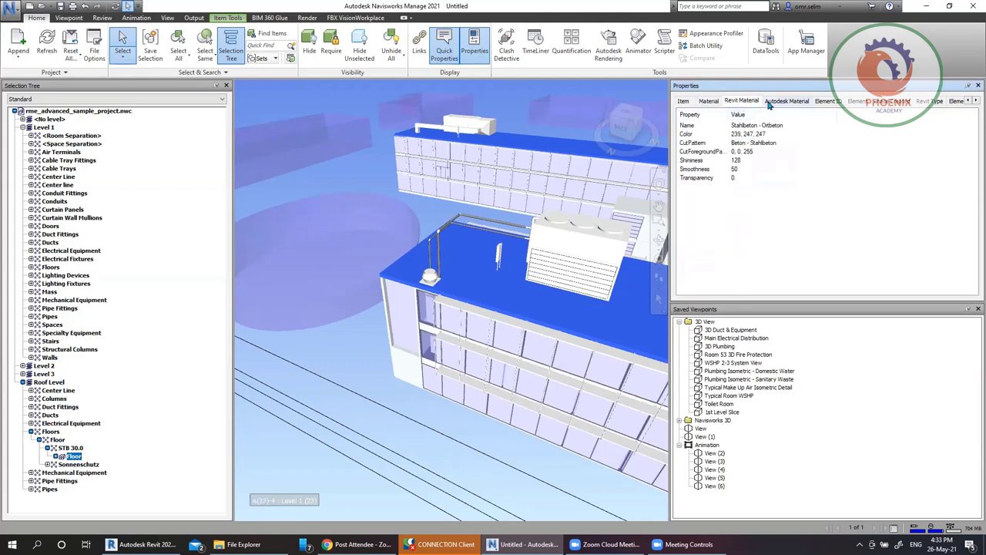
pyautogui.click(771, 106)
pyautogui.click(828, 101)
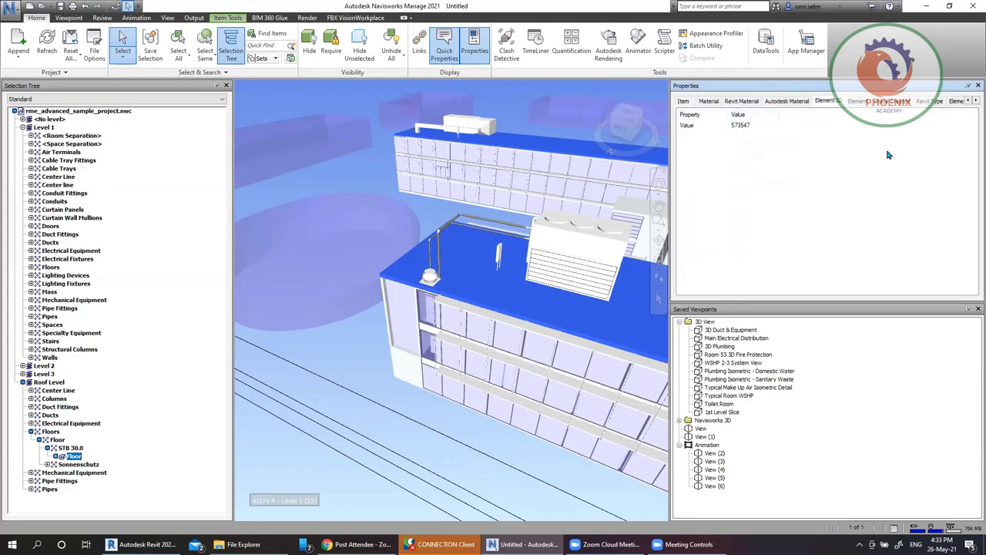
pyautogui.click(863, 101)
pyautogui.click(888, 101)
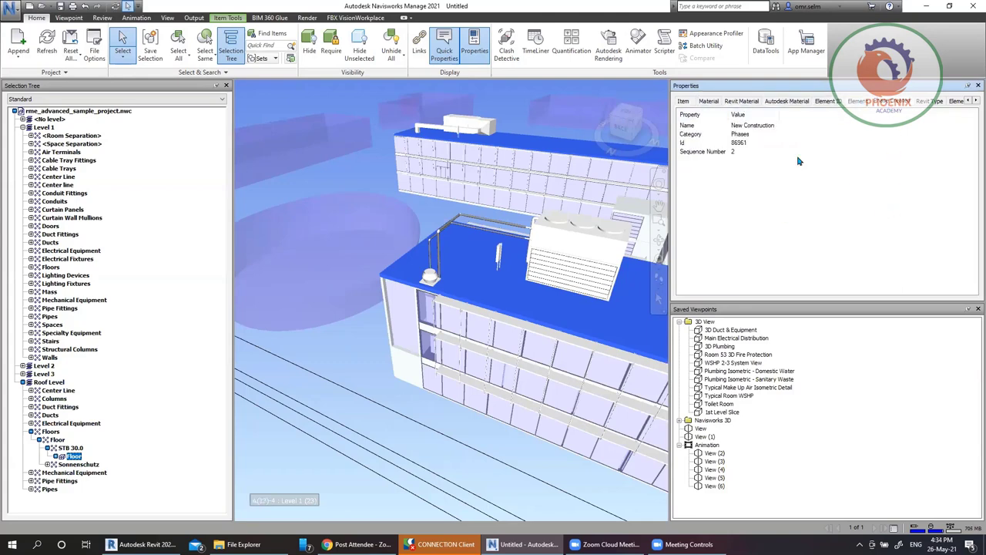
pyautogui.click(936, 101)
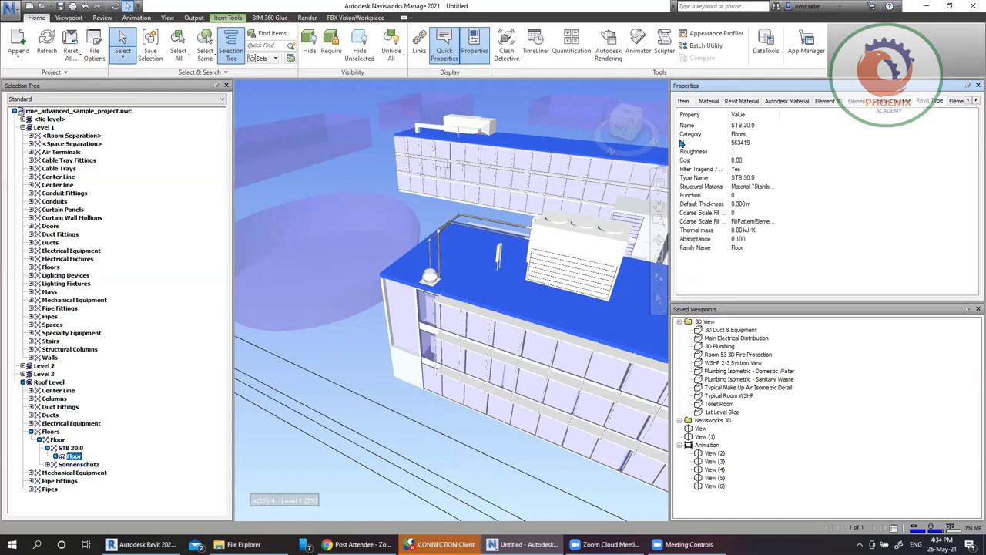
# Widen the scene view and select a glazed curtain panel on the near facade to show its Revit Type properties
pyautogui.moveTo(670, 231); pyautogui.dragTo(762, 231)
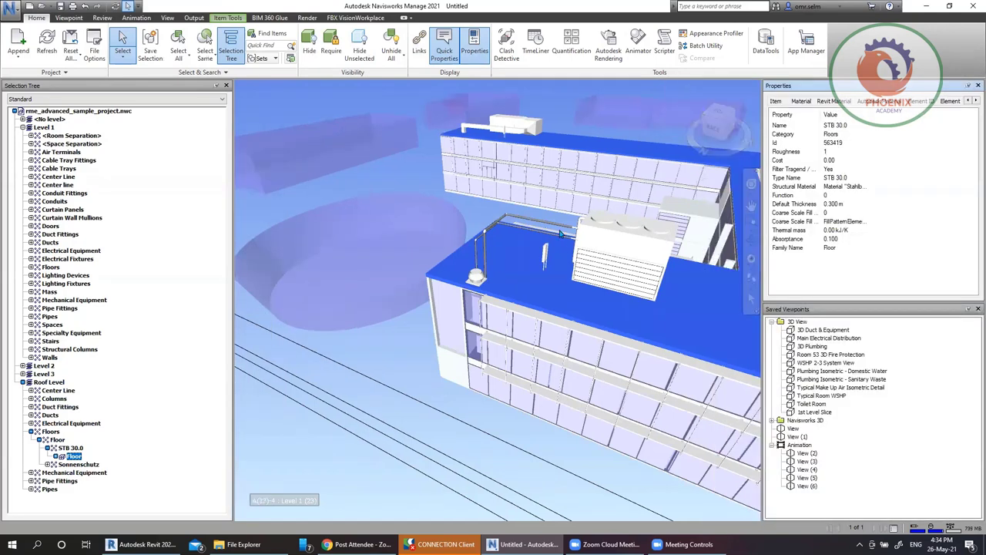
pyautogui.click(519, 329)
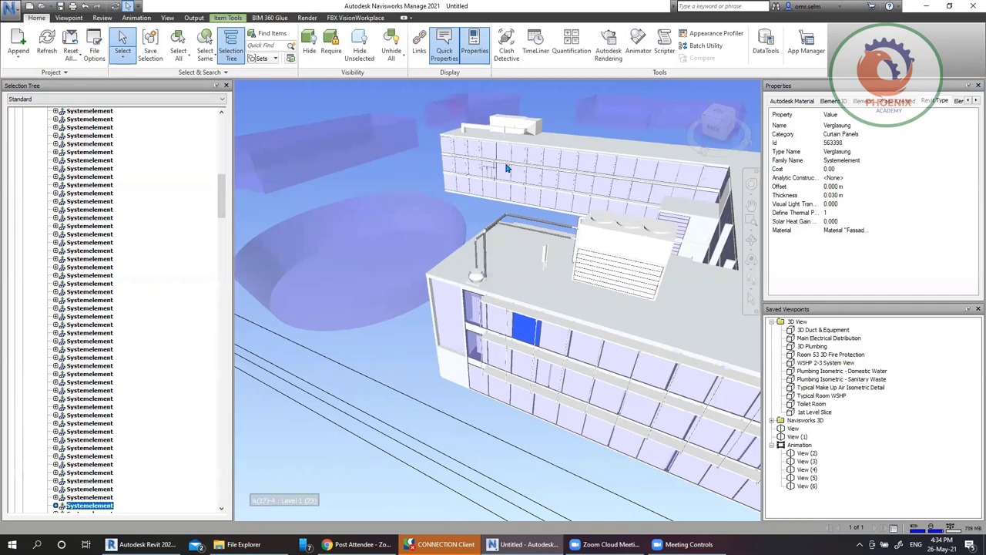
# Show the review tools and look through saved viewpoints including View, View (1), Toilet Room, WSHP 2-3 System View and Typical Make Up Air Isometric Detail
pyautogui.click(102, 18)
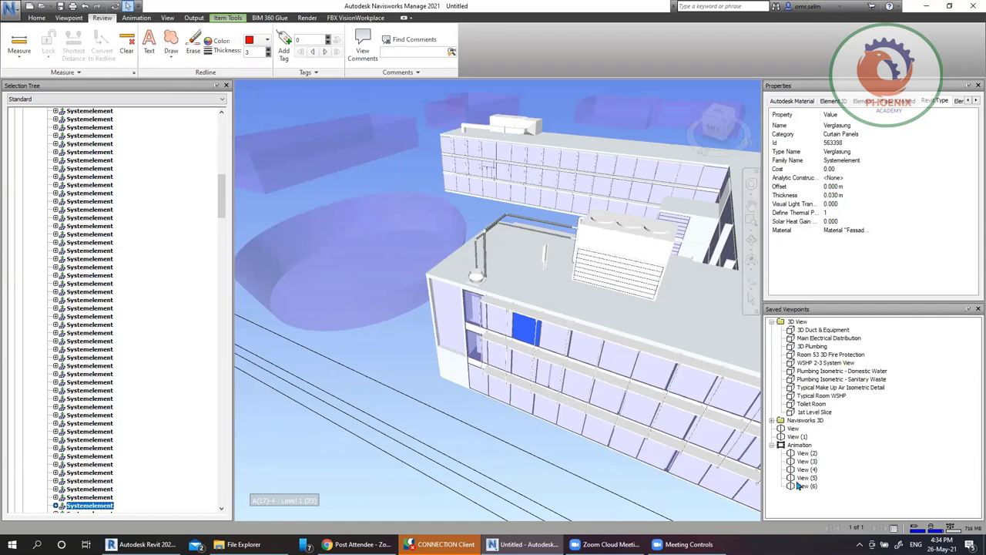
pyautogui.click(801, 431)
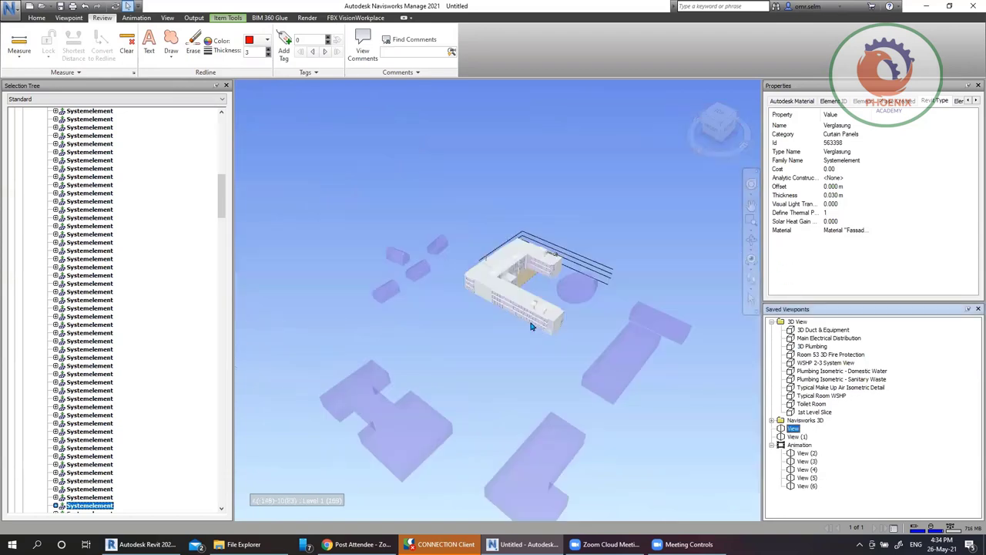
pyautogui.click(801, 437)
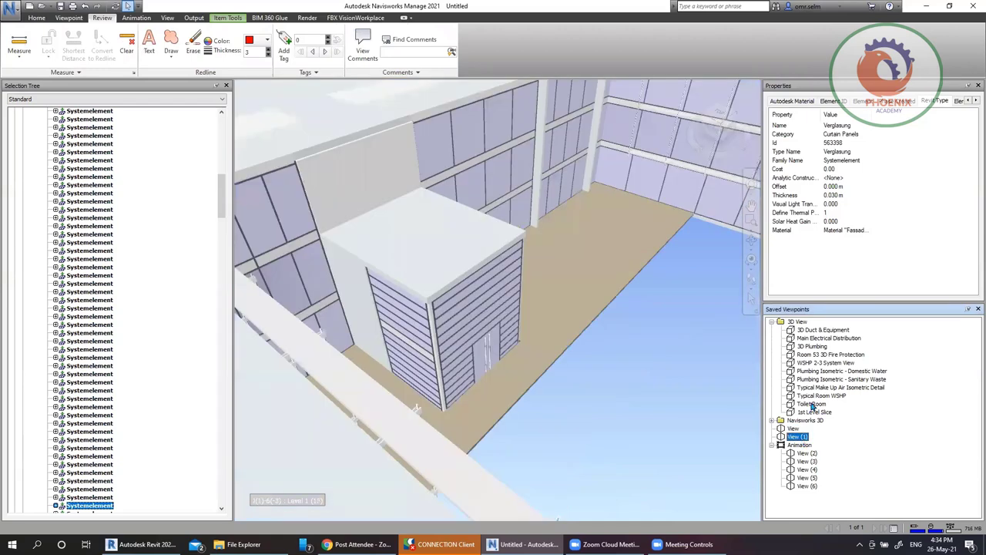
pyautogui.click(811, 404)
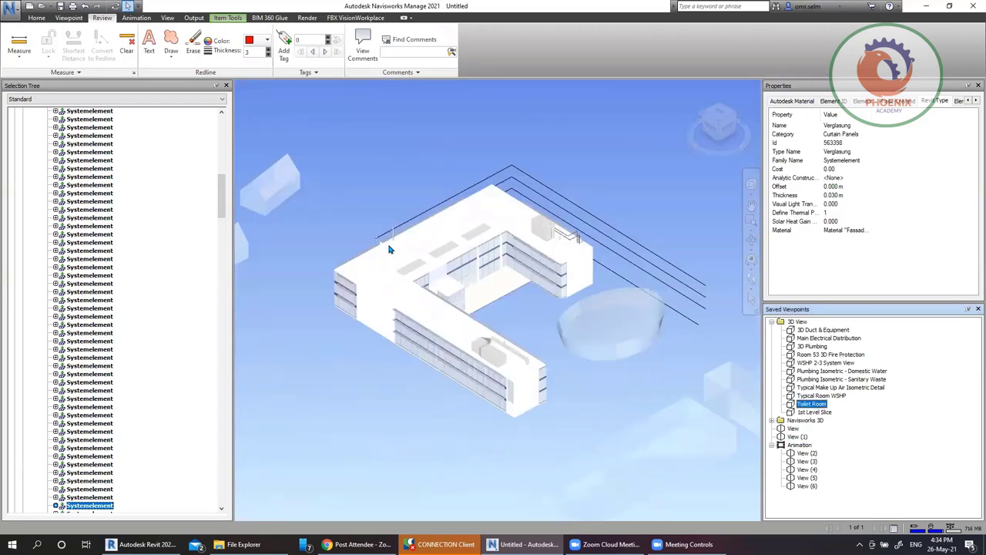
pyautogui.click(802, 362)
pyautogui.click(812, 371)
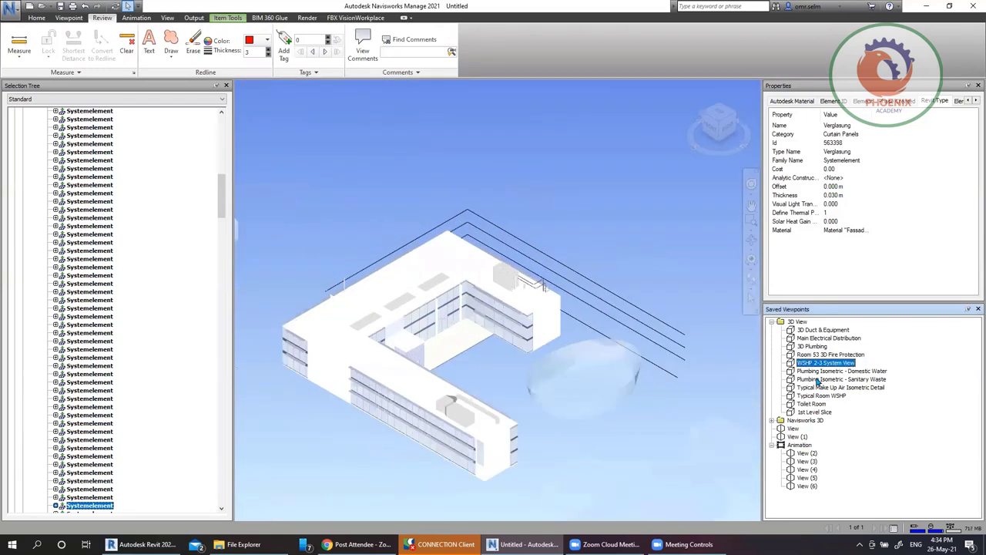
pyautogui.click(817, 379)
pyautogui.click(816, 389)
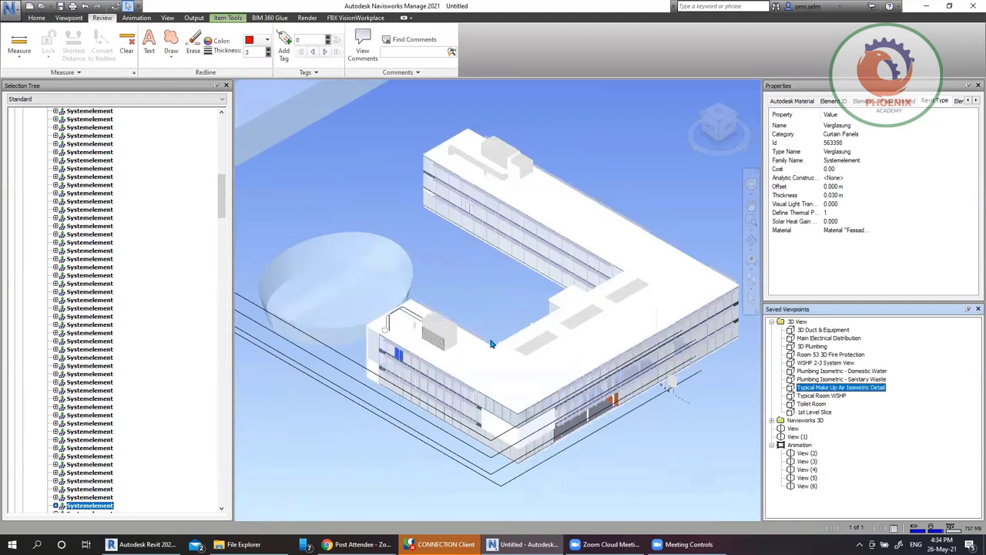
# Measure the rear wing's courtyard-side roof edge with Point to Point and convert the measurement to a redline
pyautogui.click(21, 61)
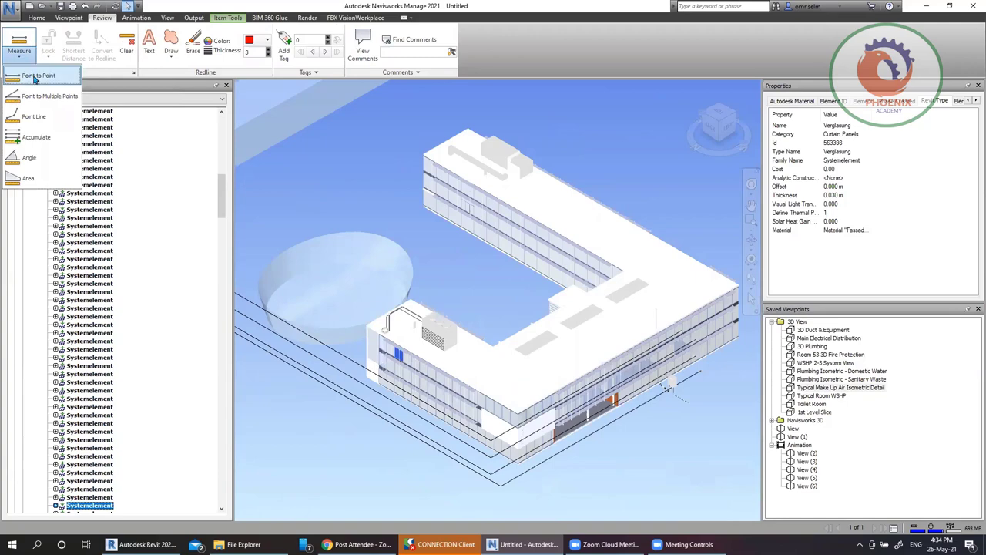
pyautogui.click(39, 75)
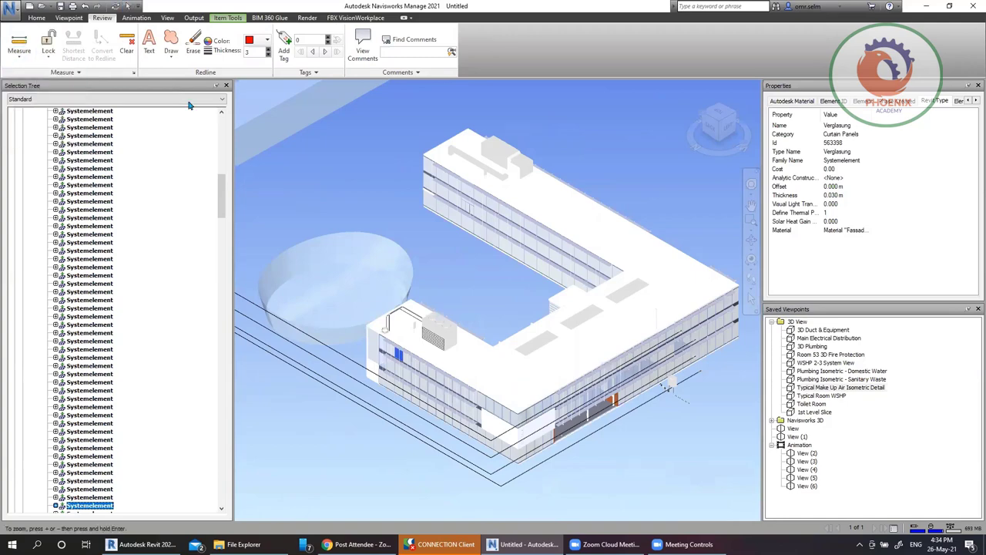
pyautogui.click(423, 154)
pyautogui.click(506, 194)
pyautogui.click(623, 270)
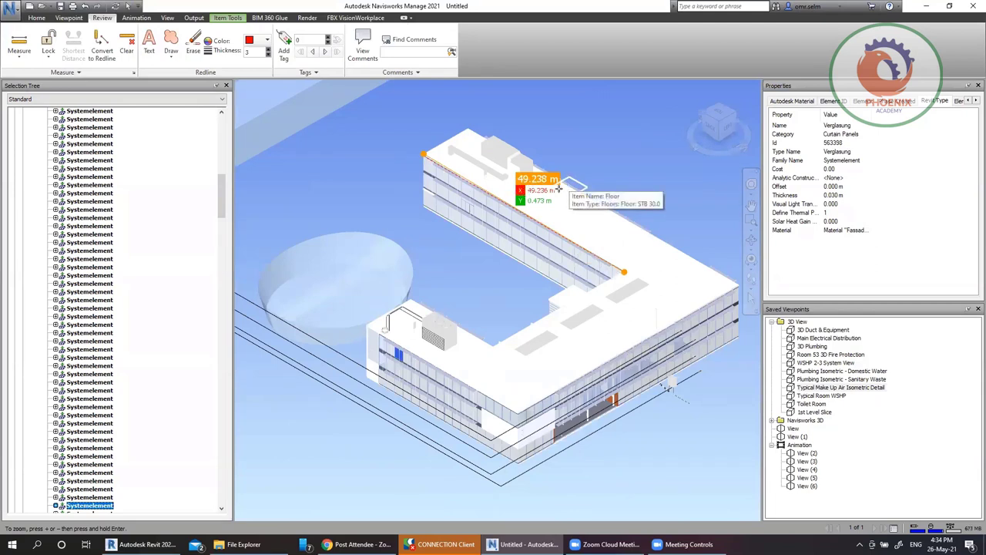
pyautogui.click(102, 63)
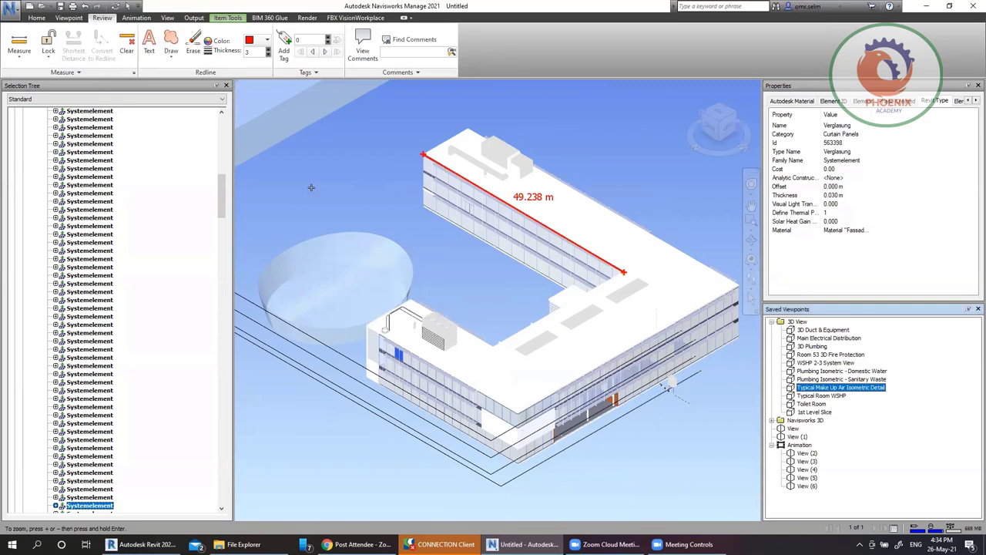
# Measure the front facade's roof edge from the nearest corner to the far corner with Point to Point and convert it to a redline
pyautogui.click(17, 55)
pyautogui.click(29, 74)
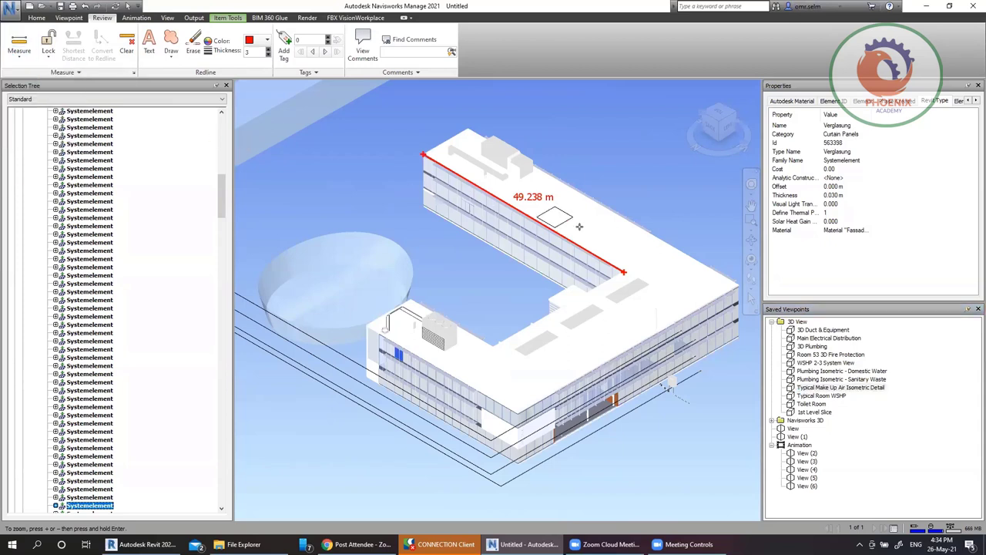
pyautogui.click(467, 133)
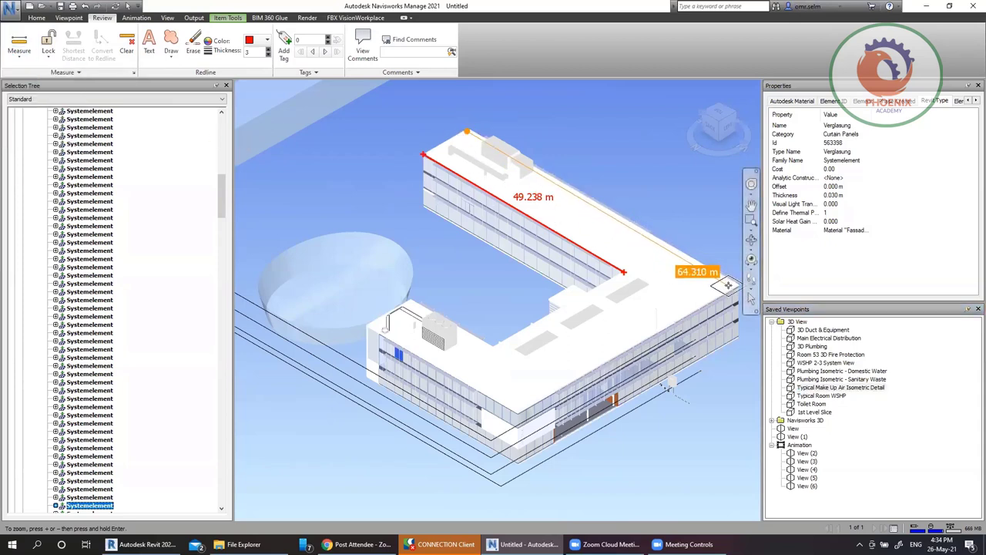
pyautogui.press('Escape')
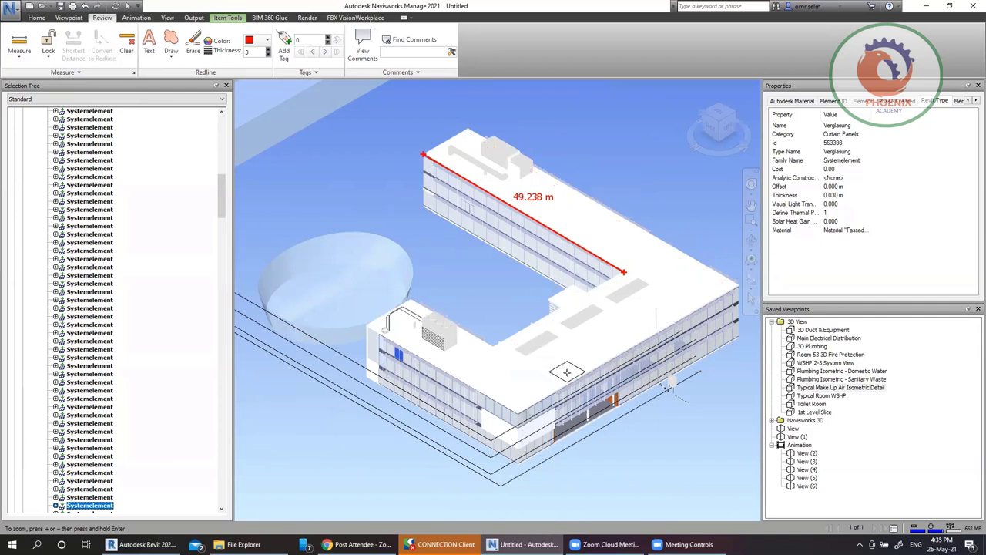
pyautogui.click(514, 414)
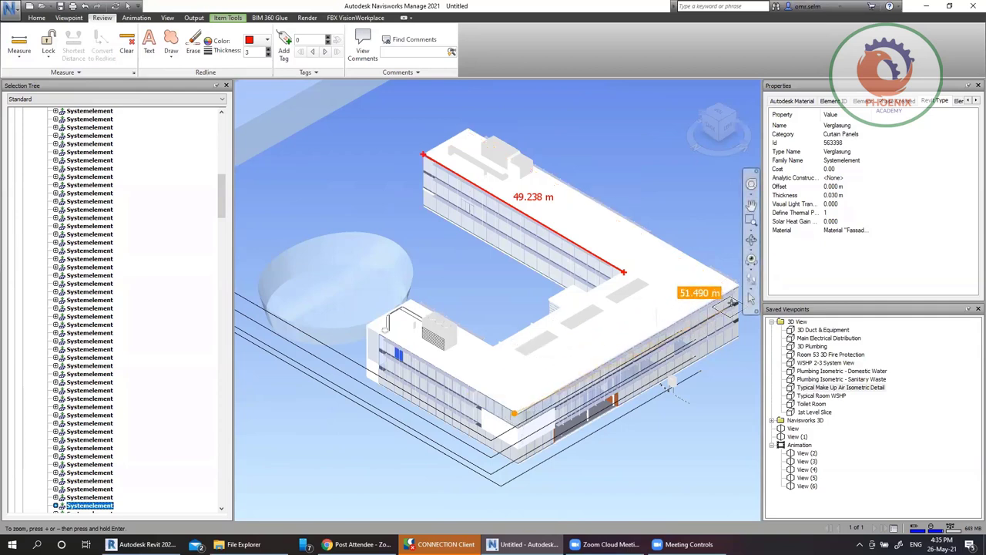
pyautogui.click(735, 285)
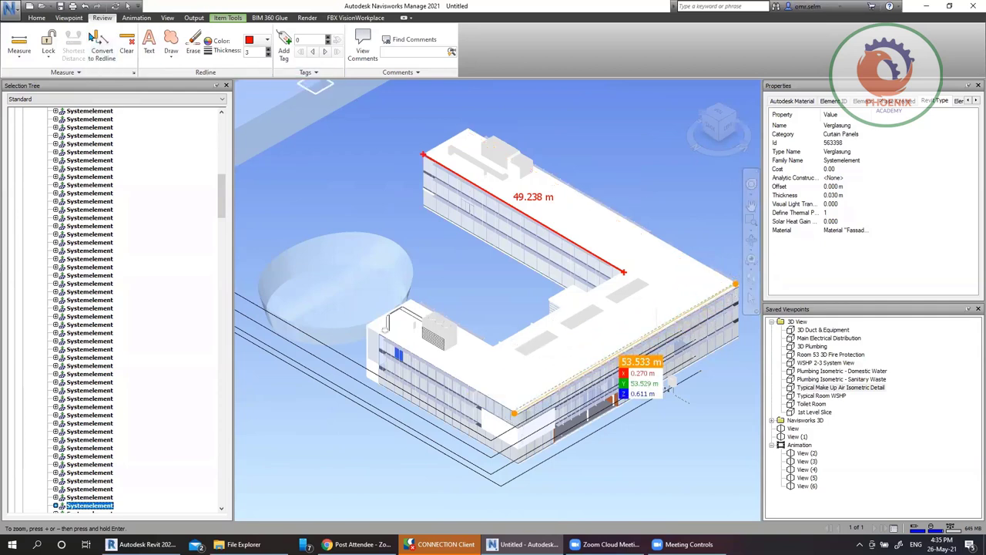
pyautogui.click(101, 48)
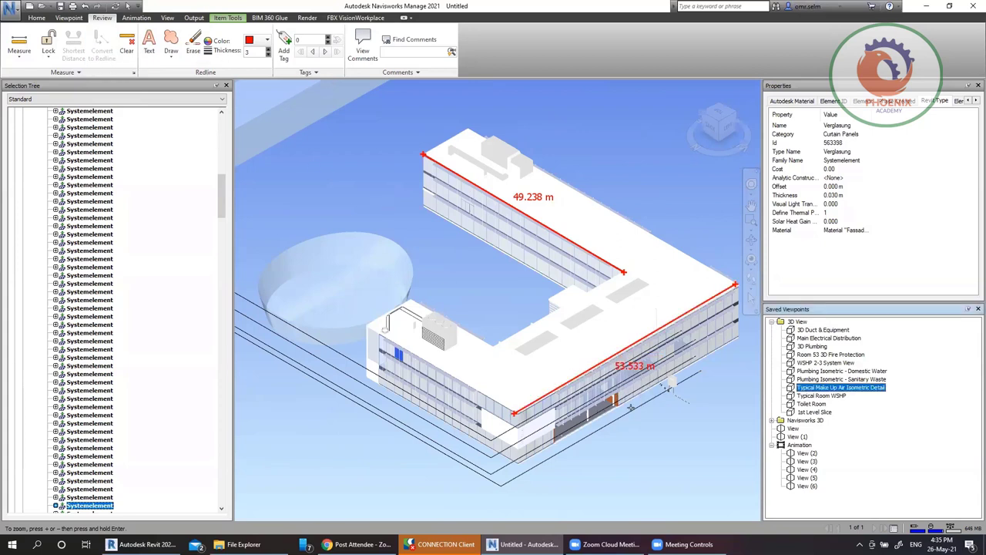
# Measure from the near wing's outer roof corner to several other roof points with Point to Multiple Points, then clear the measurement
pyautogui.click(19, 54)
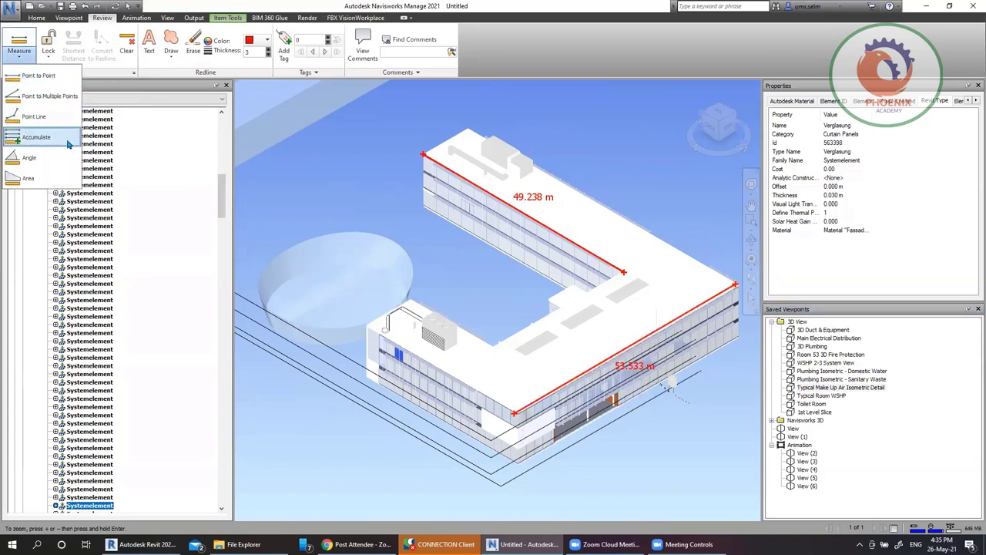
pyautogui.click(50, 96)
pyautogui.click(370, 323)
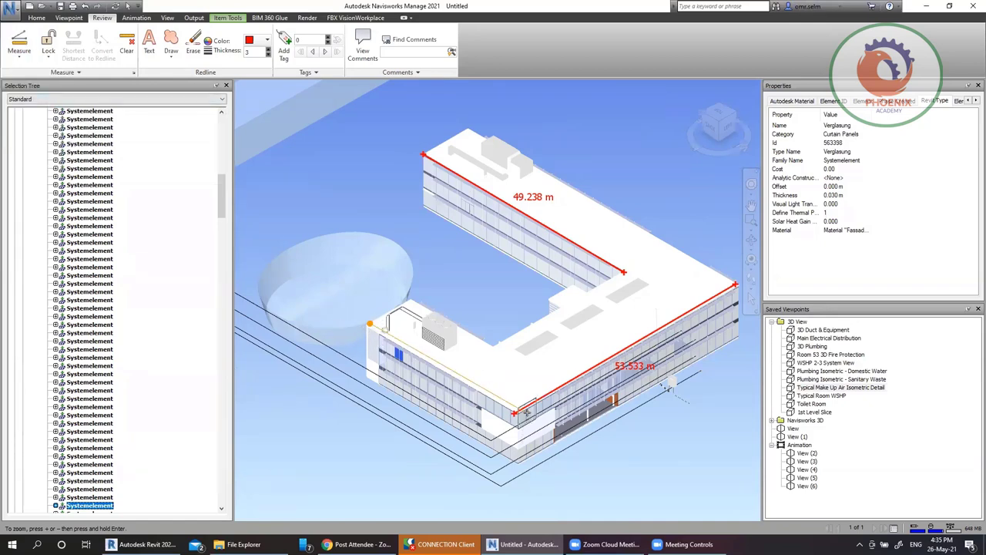
pyautogui.click(515, 412)
pyautogui.click(736, 285)
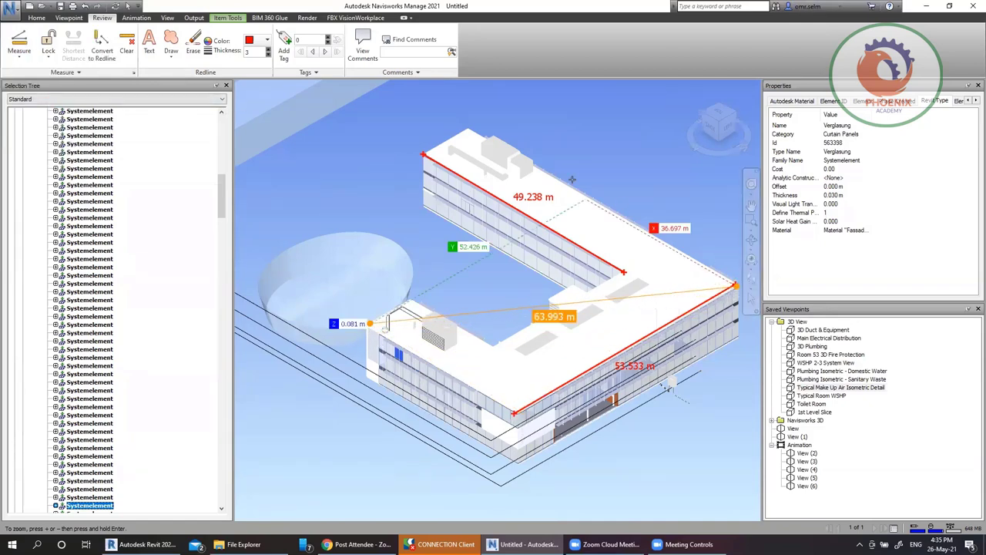
pyautogui.click(432, 150)
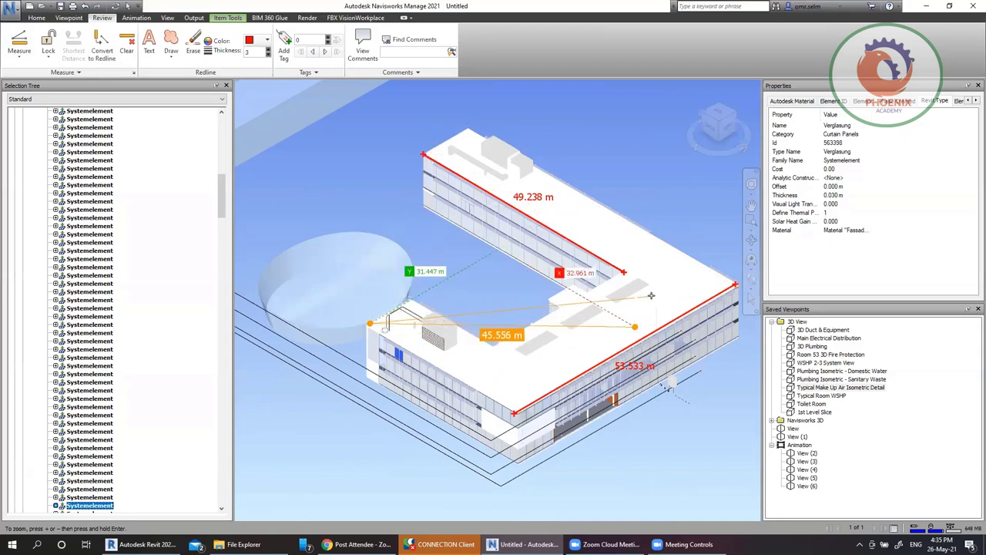
pyautogui.press('Escape')
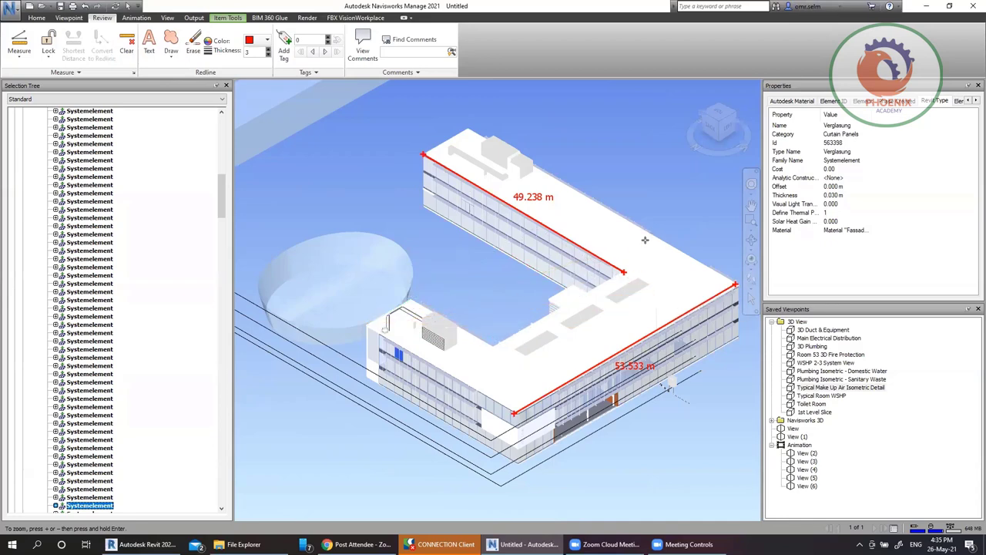
# Measure distances with Point to Multiple Points from the building's front roof corner to several other points on the roof
pyautogui.click(19, 53)
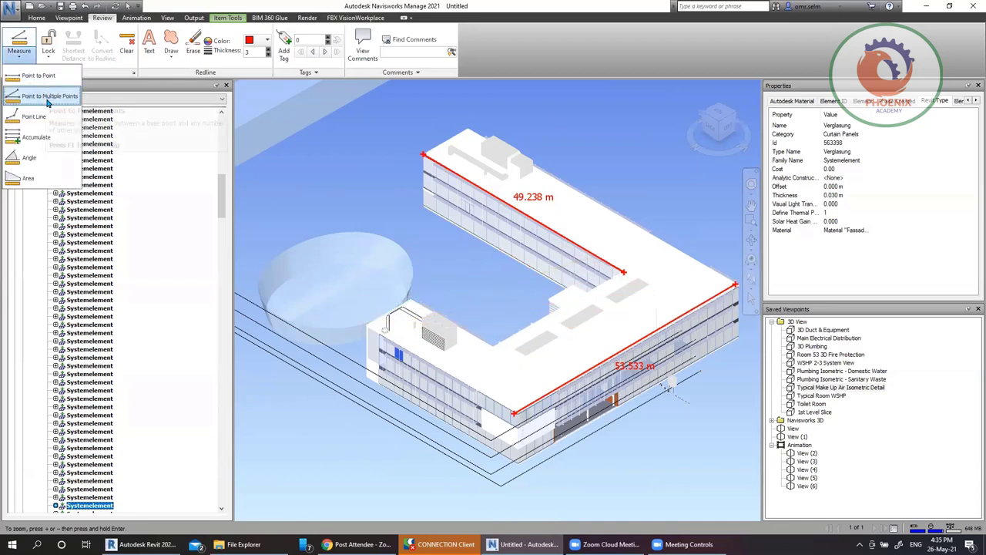
pyautogui.click(46, 95)
pyautogui.click(513, 411)
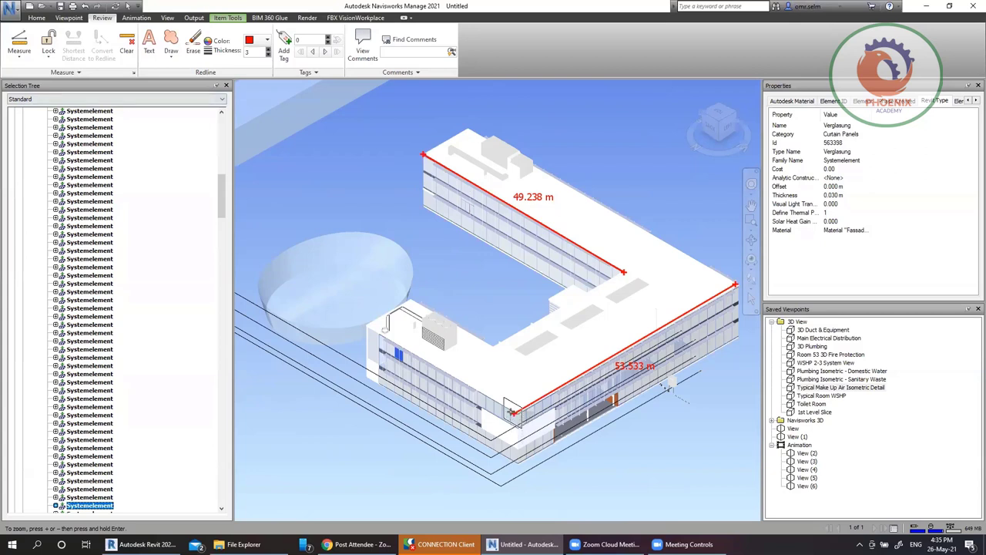
pyautogui.click(576, 349)
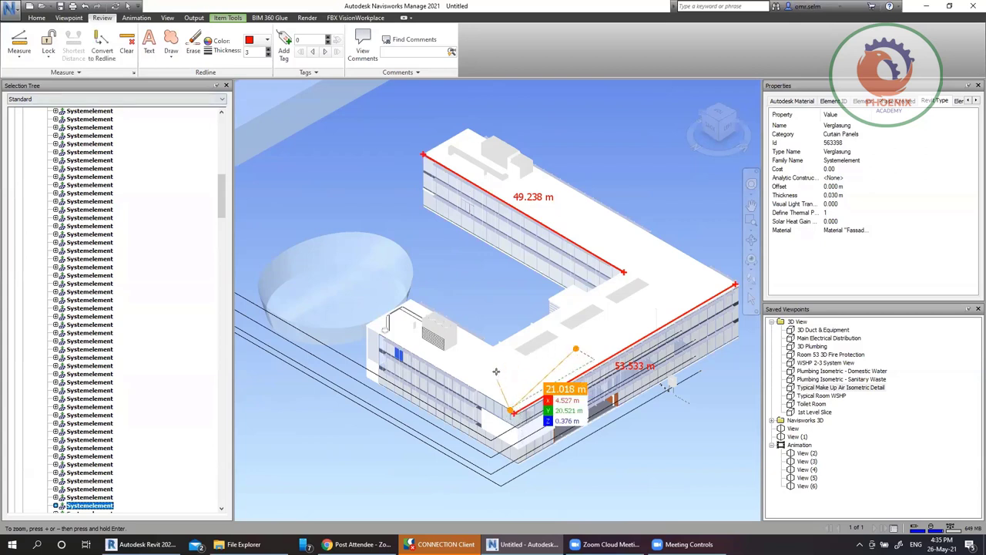
pyautogui.click(395, 334)
pyautogui.click(597, 339)
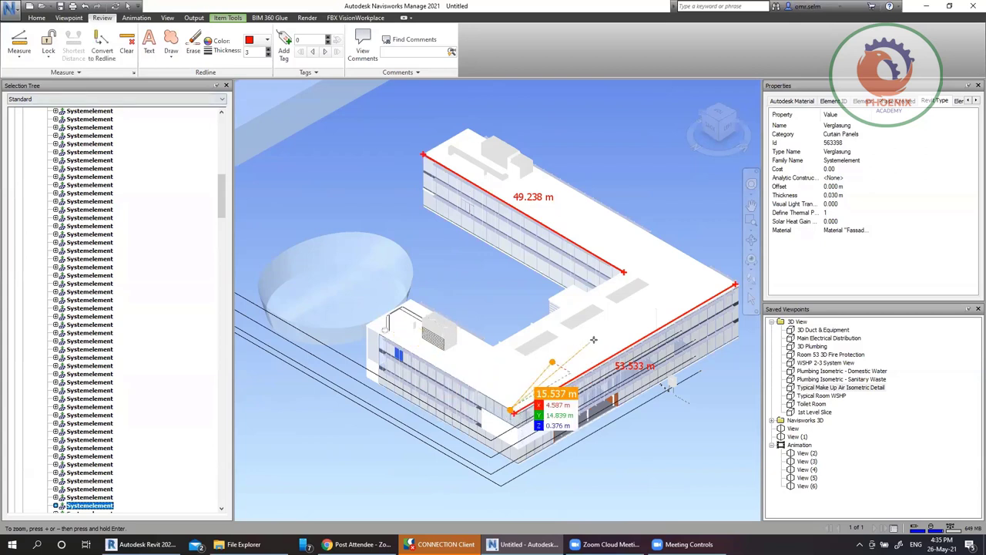
pyautogui.click(368, 328)
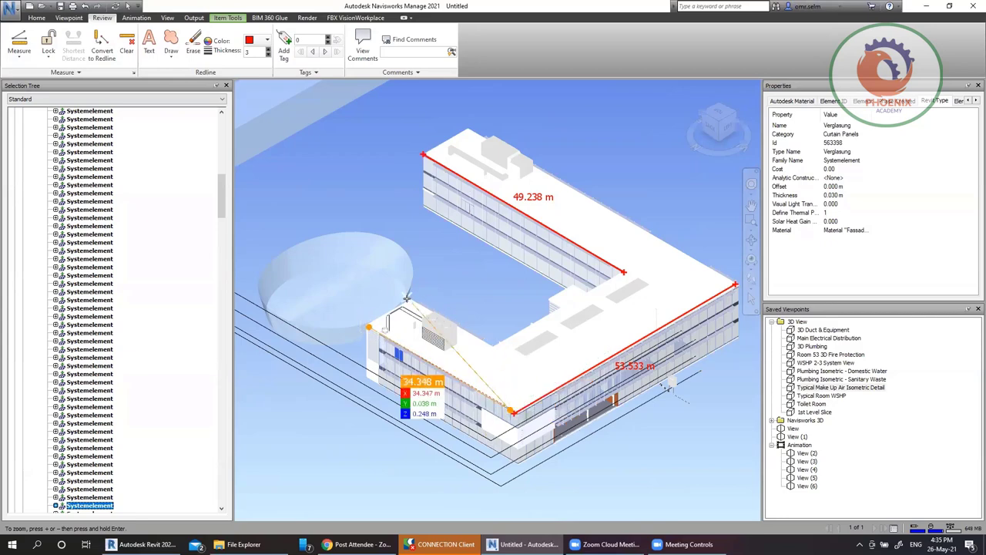
pyautogui.moveTo(416, 307); pyautogui.dragTo(584, 298)
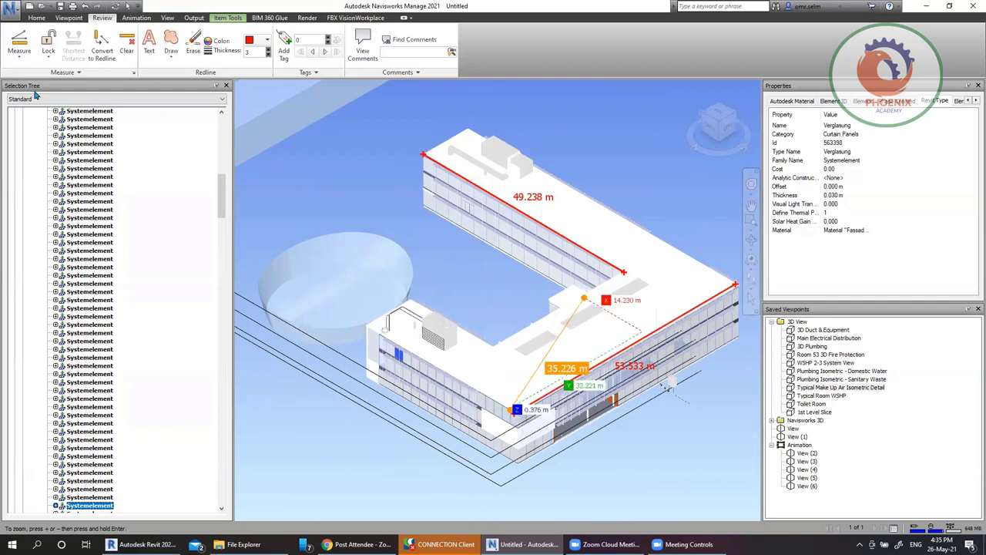
# Measure a continuous Point Line path around the U-shaped roof, following its outer edge and returning along the courtyard side
pyautogui.click(20, 51)
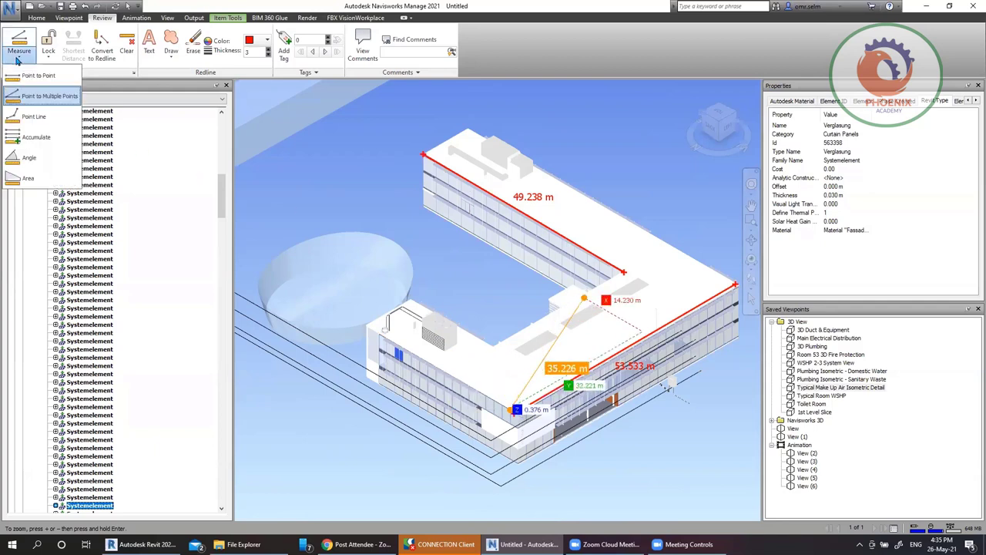
pyautogui.click(76, 124)
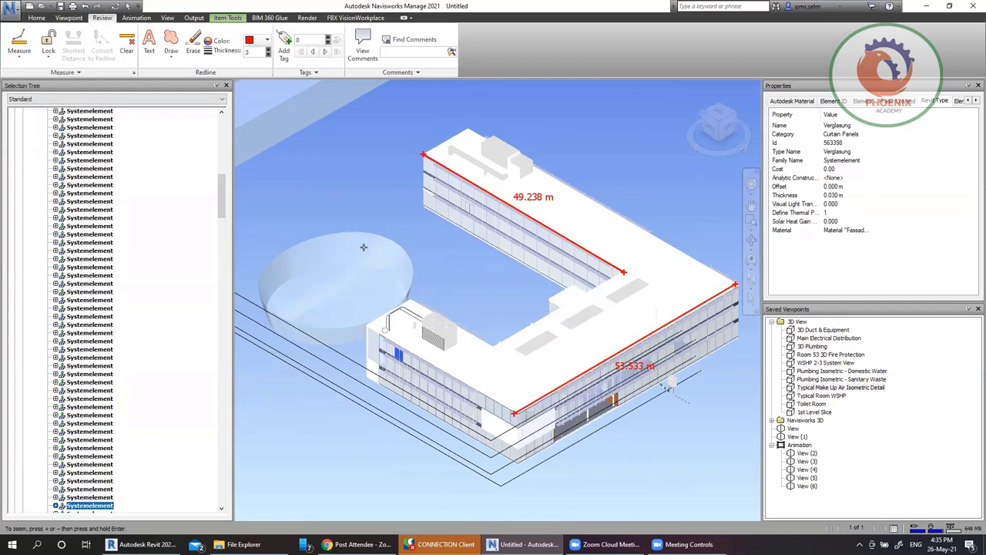
pyautogui.click(382, 332)
pyautogui.click(499, 398)
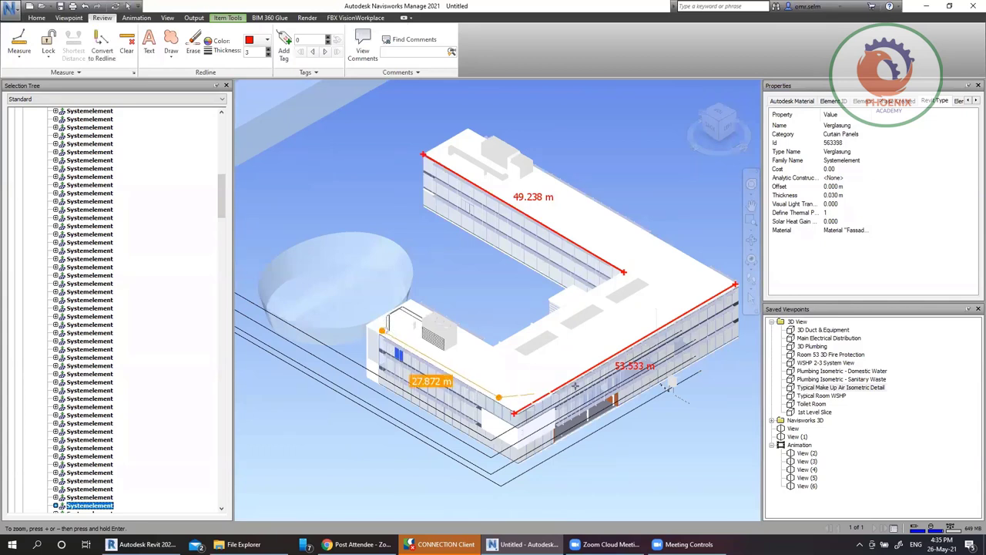
pyautogui.click(651, 333)
pyautogui.click(669, 280)
pyautogui.click(631, 237)
pyautogui.click(564, 186)
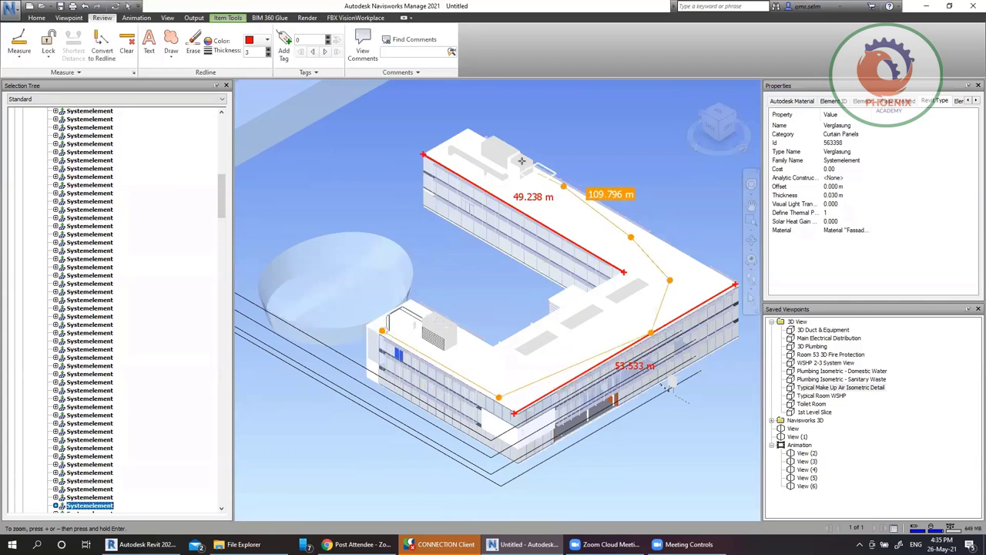
pyautogui.click(457, 135)
pyautogui.click(440, 149)
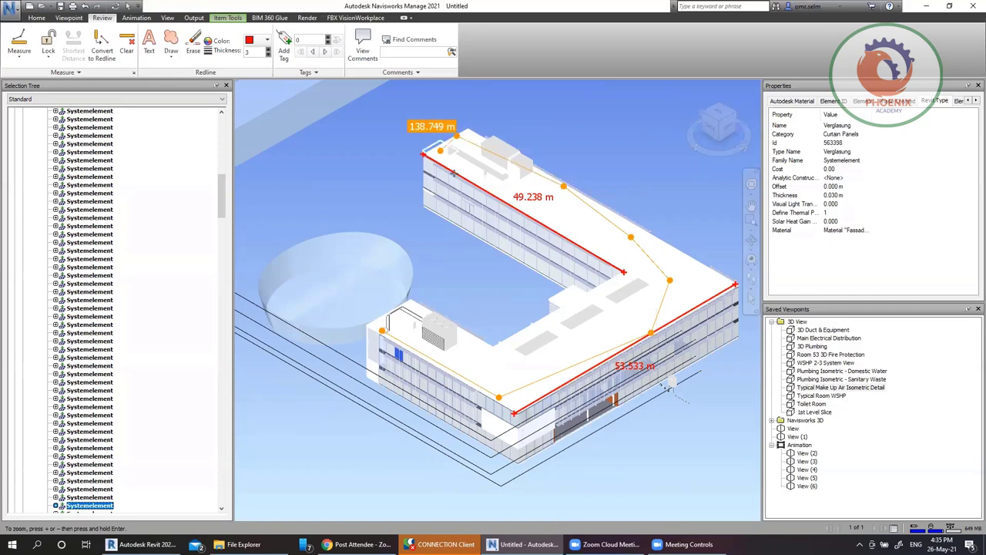
pyautogui.click(496, 346)
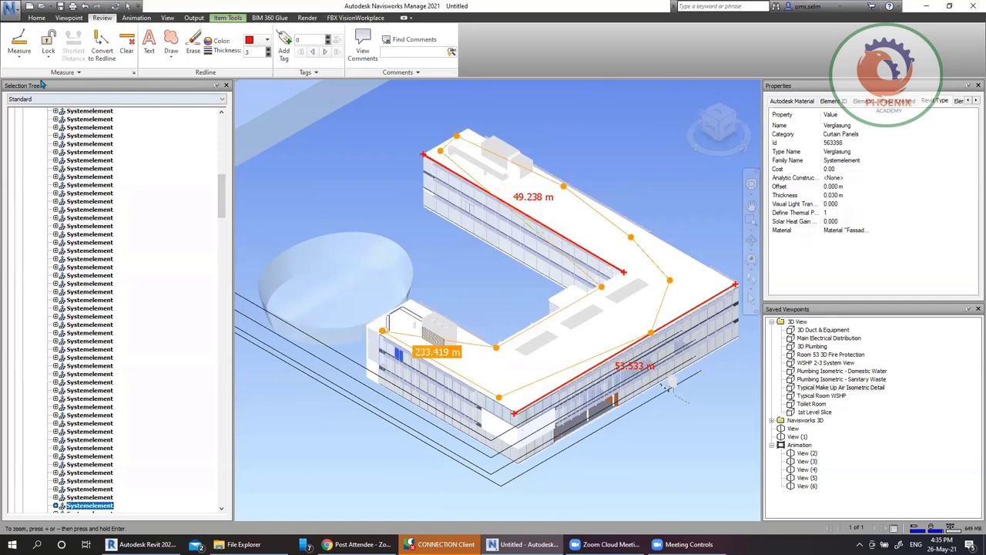
# Add up five separate point-to-point distances across the roof and courtyard facade with the Accumulate measurement
pyautogui.click(20, 54)
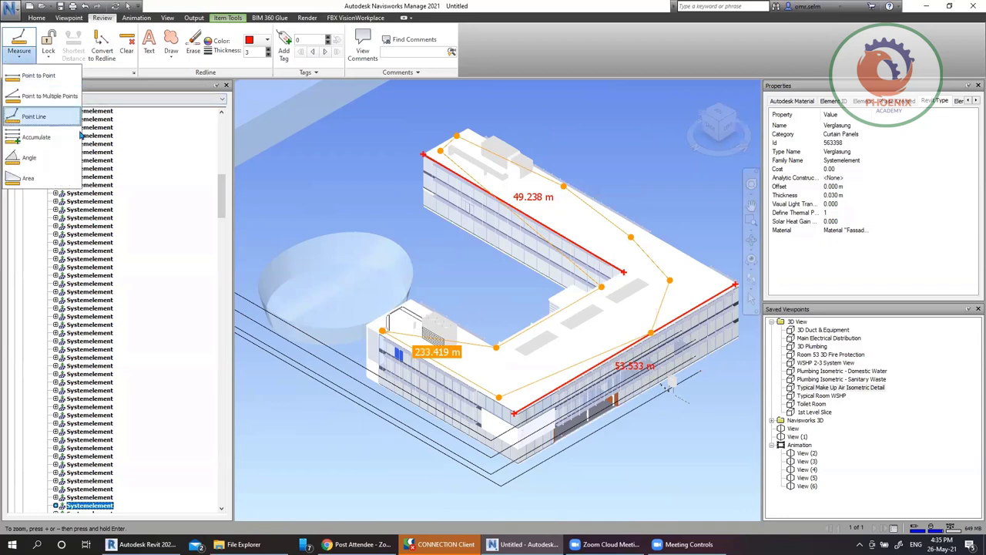
pyautogui.click(55, 178)
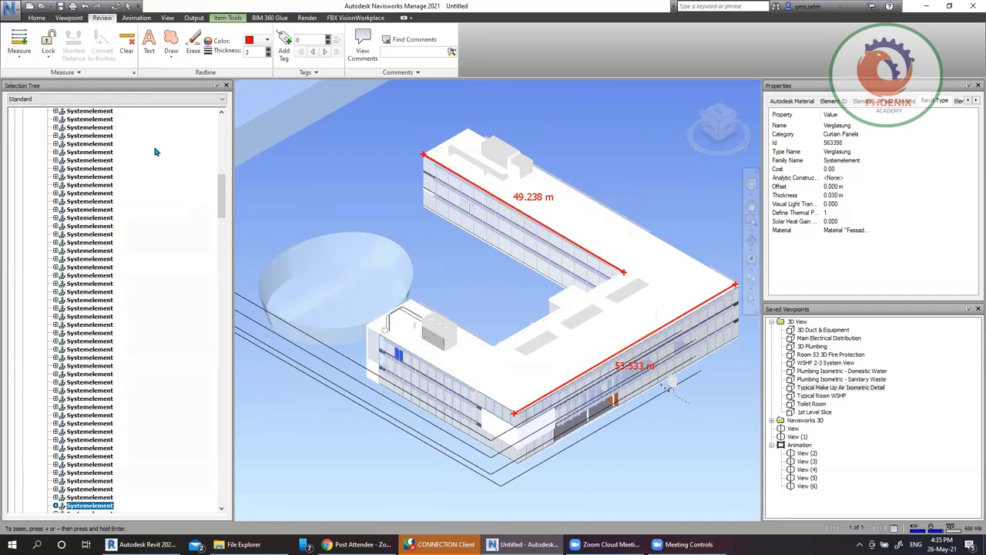
pyautogui.click(461, 342)
pyautogui.click(581, 369)
pyautogui.click(631, 298)
pyautogui.click(524, 224)
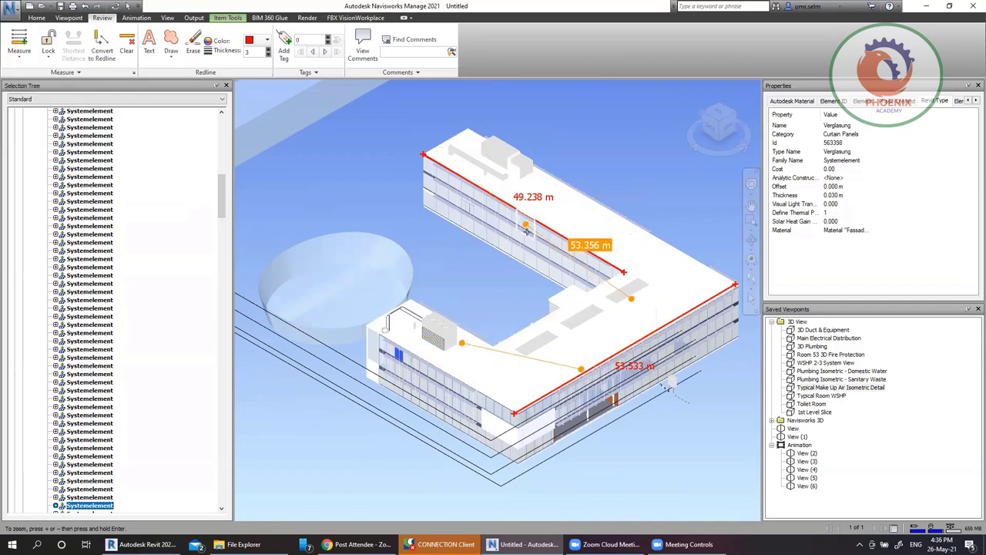
pyautogui.click(638, 255)
pyautogui.click(574, 193)
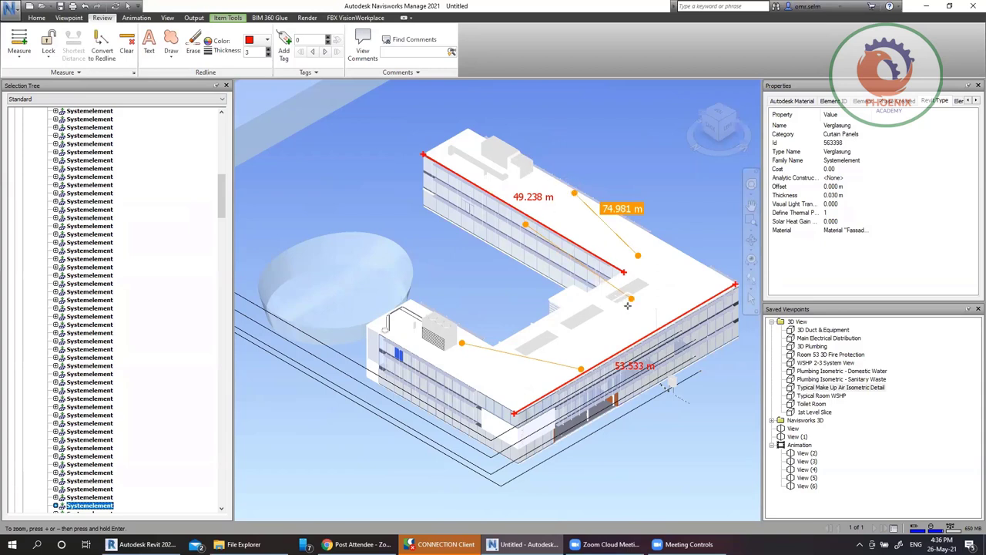
pyautogui.click(618, 331)
pyautogui.click(539, 333)
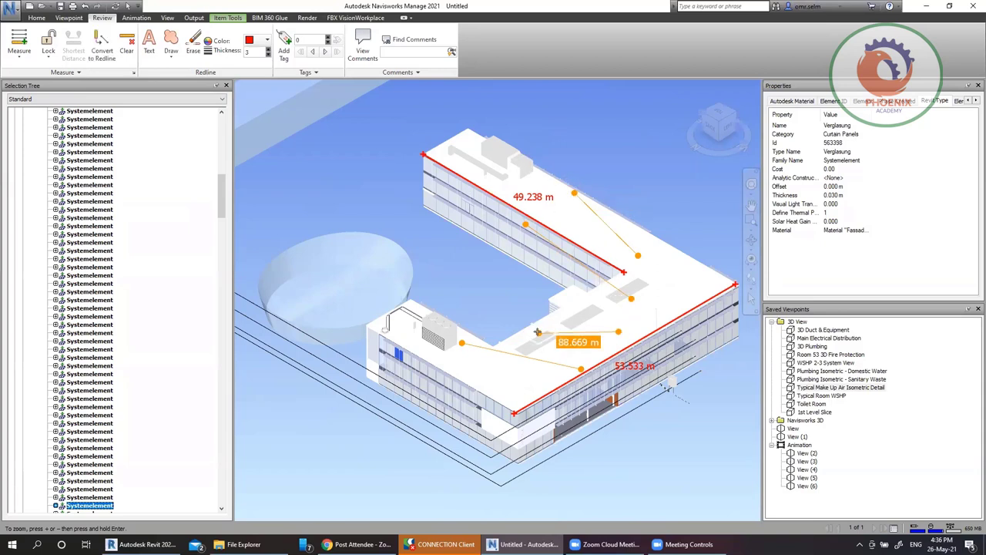
pyautogui.click(691, 286)
pyautogui.click(644, 323)
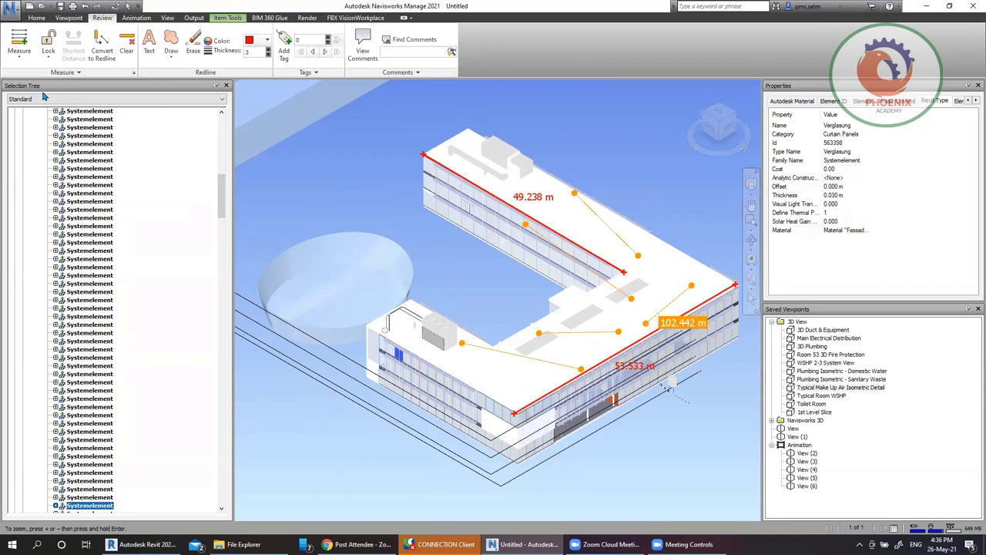
# Measure the angle between the two outer roof edges that meet at the building's front corner
pyautogui.click(14, 66)
pyautogui.click(52, 158)
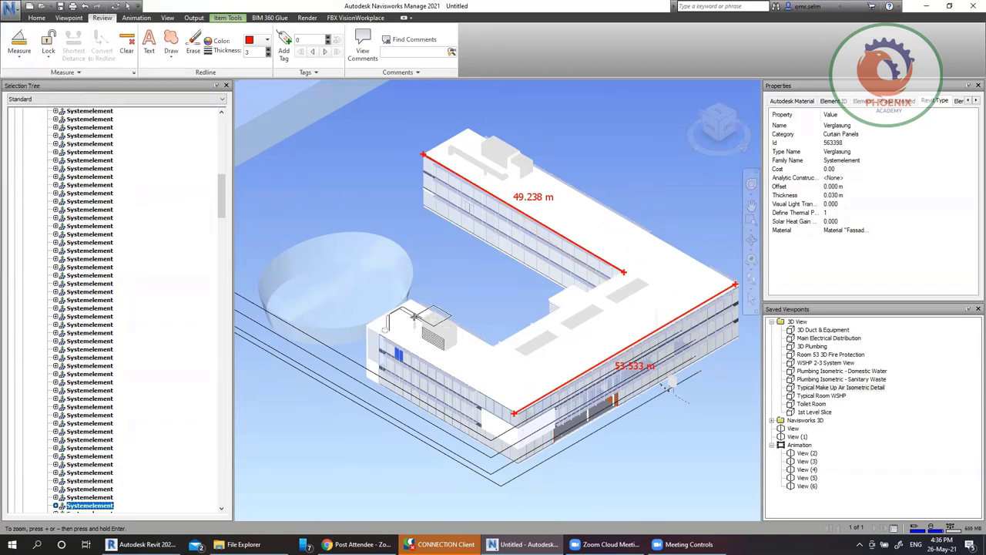
pyautogui.click(383, 330)
pyautogui.click(515, 410)
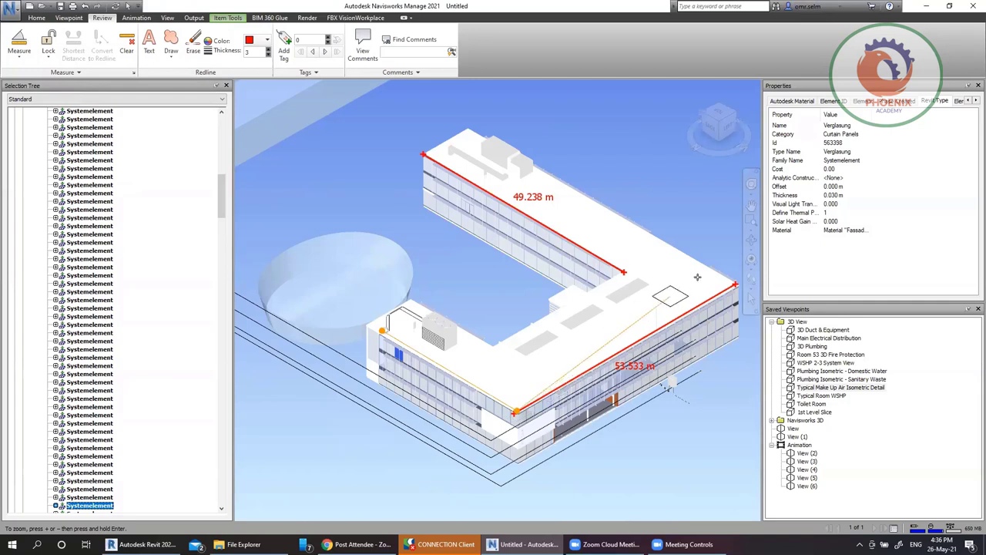
pyautogui.click(724, 284)
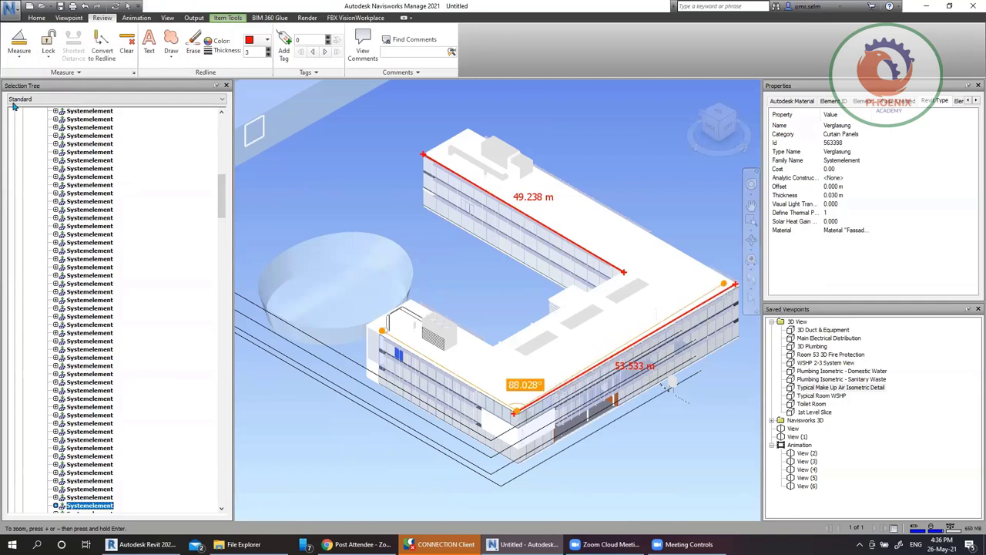
# Measure the area of a four-point region on the roof near the building's front corner
pyautogui.click(19, 52)
pyautogui.click(44, 178)
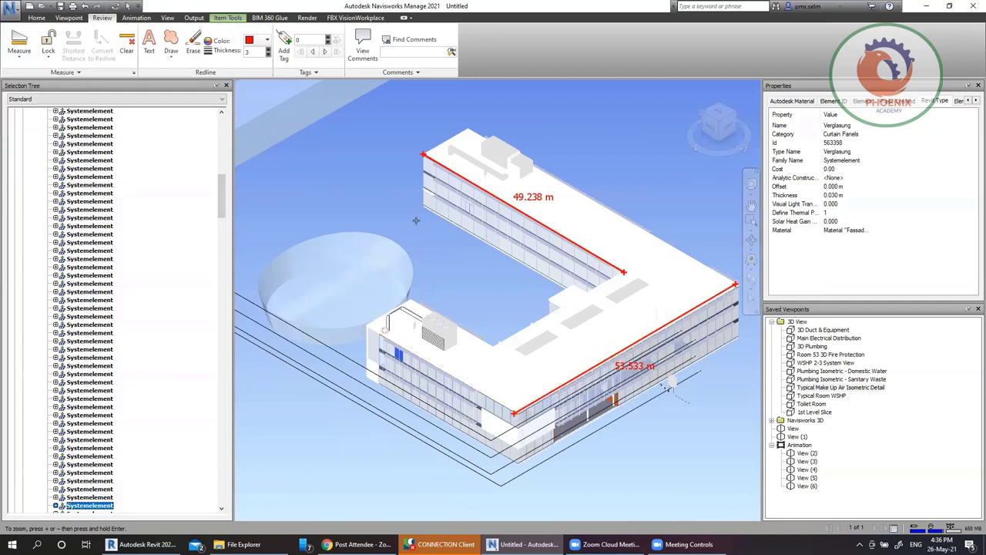
pyautogui.click(462, 363)
pyautogui.click(505, 385)
pyautogui.click(584, 364)
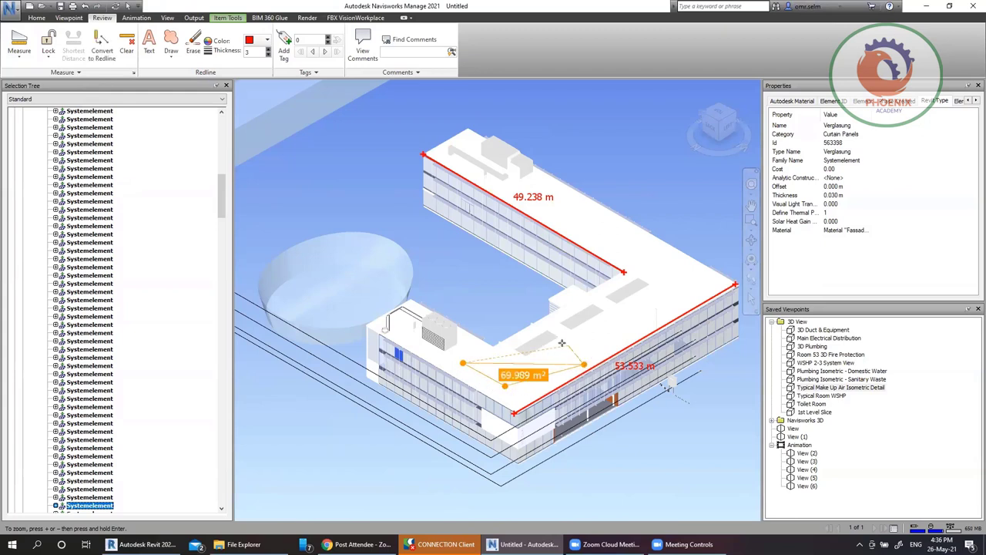
pyautogui.click(540, 336)
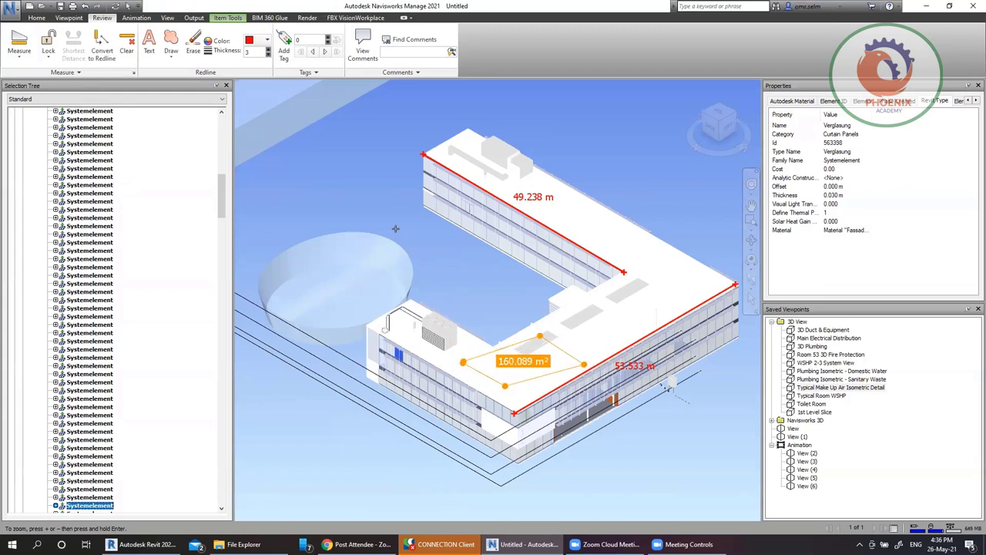
# Draw a red redline cloud around the roof junction where the rear wing meets the middle wing
pyautogui.click(170, 59)
pyautogui.click(192, 82)
pyautogui.moveTo(627, 241)
pyautogui.mouseDown()
pyautogui.moveTo(702, 339)
pyautogui.moveTo(666, 360)
pyautogui.moveTo(582, 348)
pyautogui.moveTo(570, 280)
pyautogui.moveTo(557, 248)
pyautogui.mouseUp()
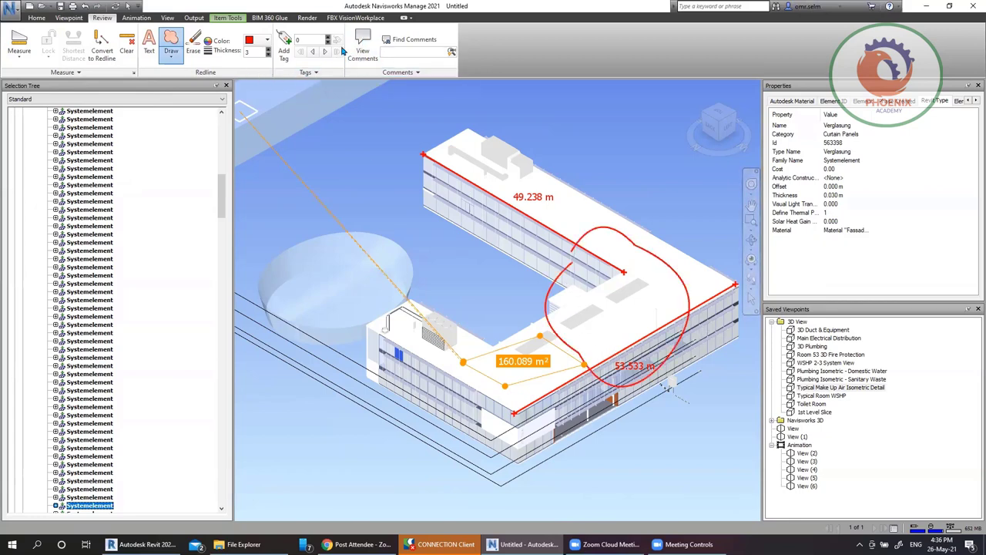
# Tag the redline cloud with the comment "dfgdfgd" at status New and display the comments list
pyautogui.click(283, 48)
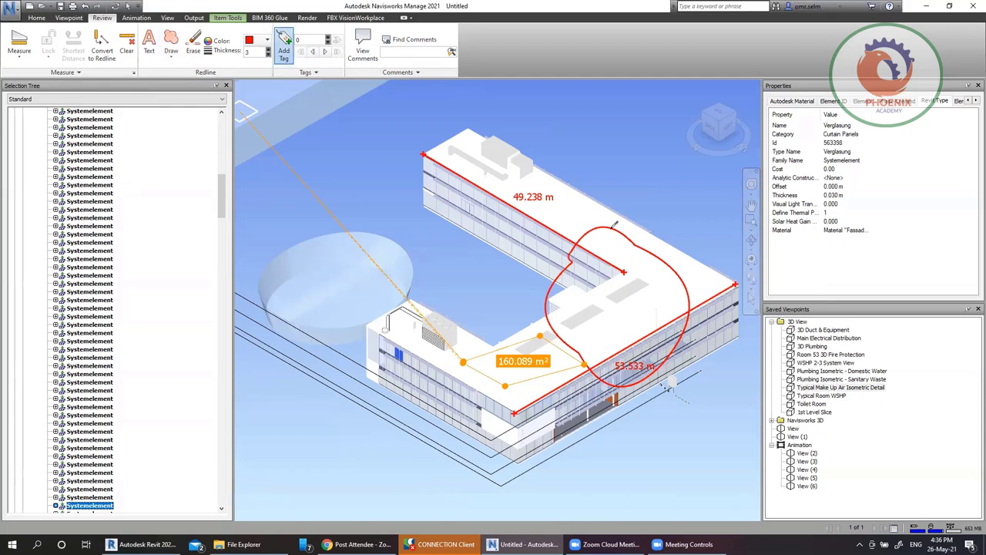
pyautogui.click(613, 213)
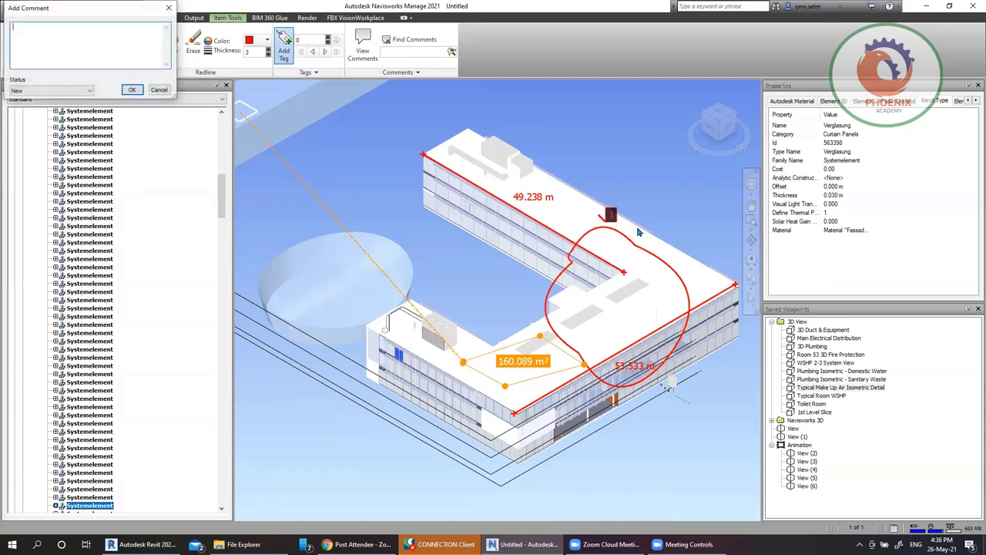
pyautogui.write('dfgdfgd')
pyautogui.click(131, 91)
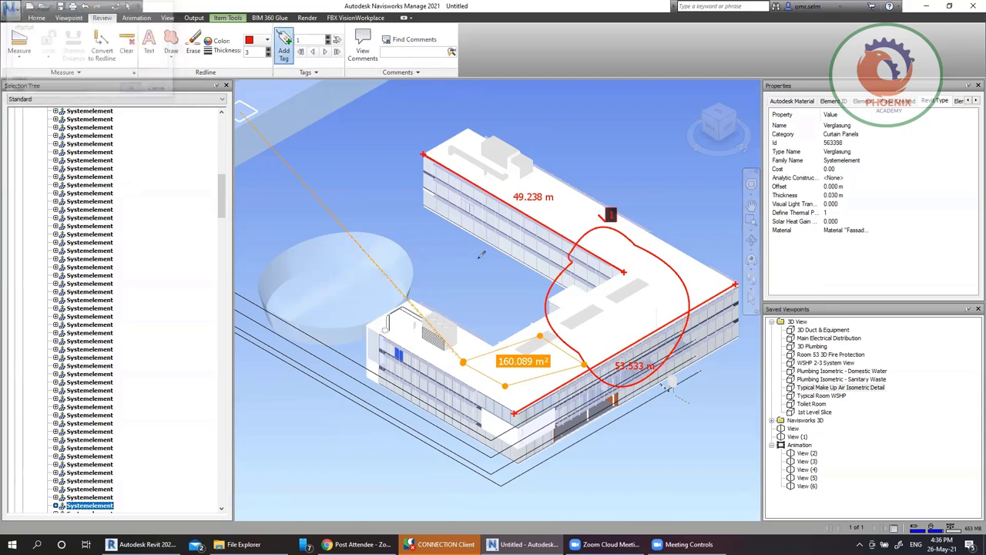
pyautogui.click(361, 55)
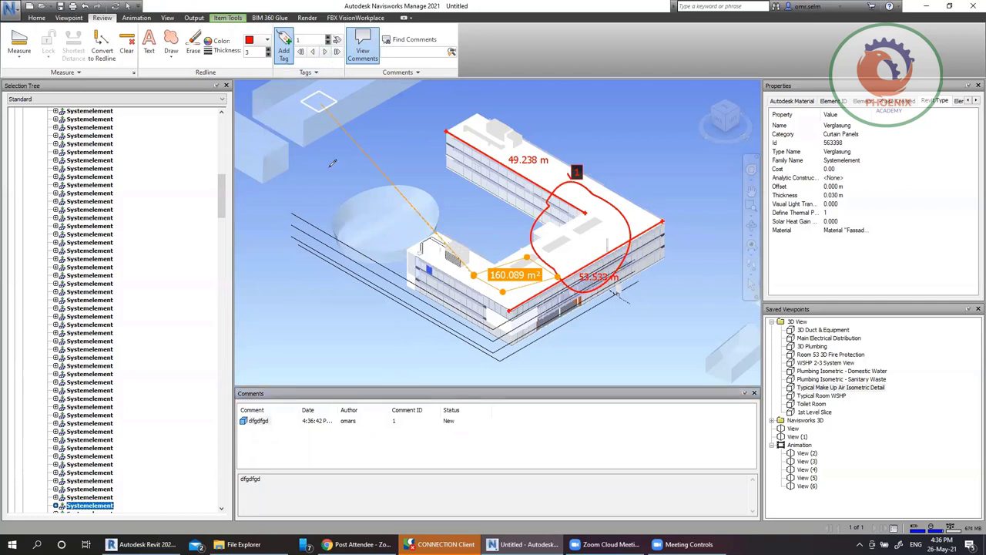
# Save the current view of the building as a new viewpoint in the 3D View folder
pyautogui.click(69, 17)
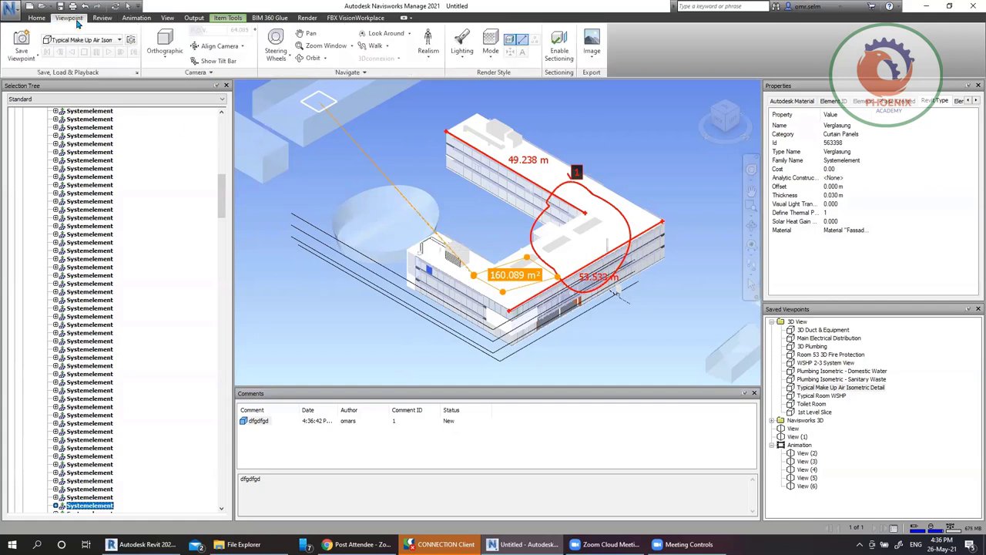
pyautogui.click(21, 46)
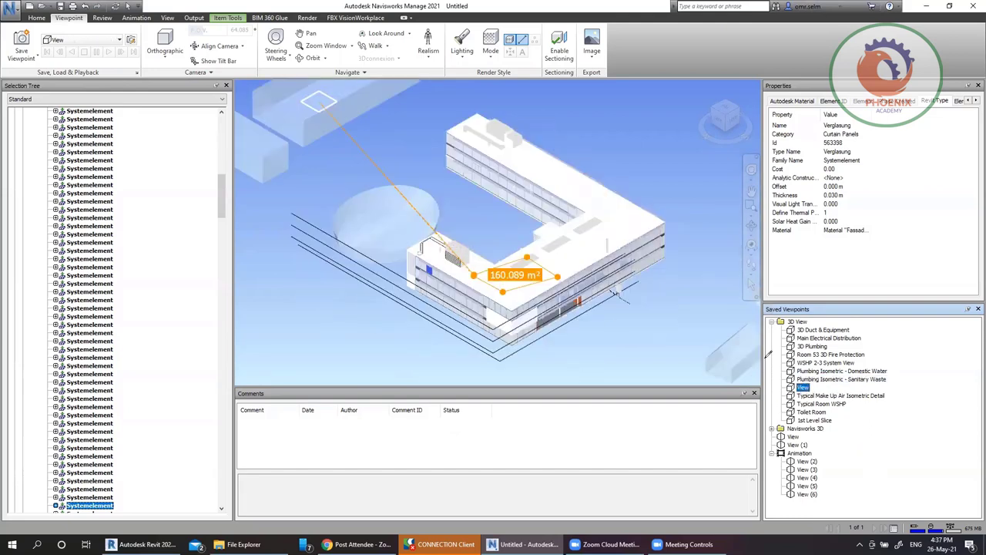
# Clear the selection and compare the saved viewpoints WSHP 2-3 System View, View and 3D Plumbing
pyautogui.click(828, 363)
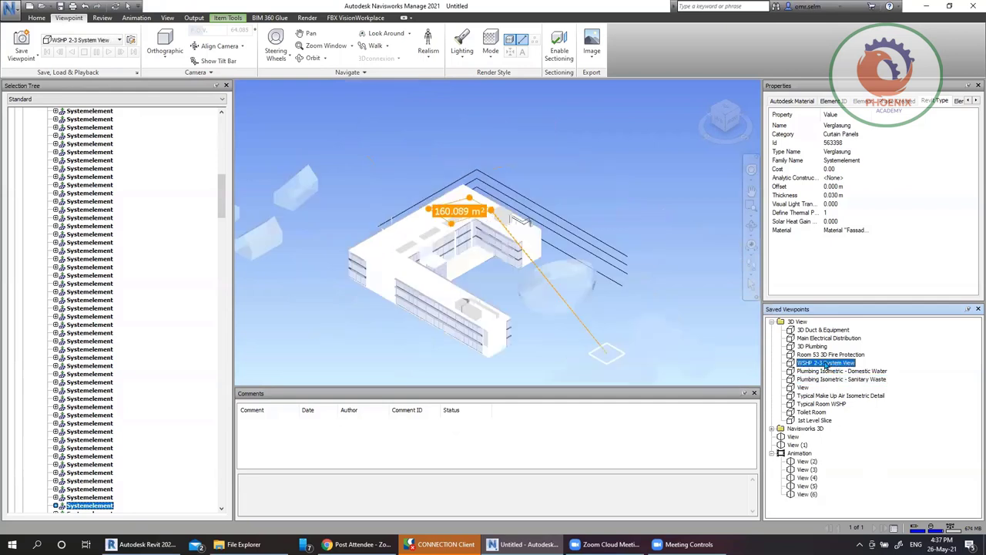
pyautogui.press('Escape')
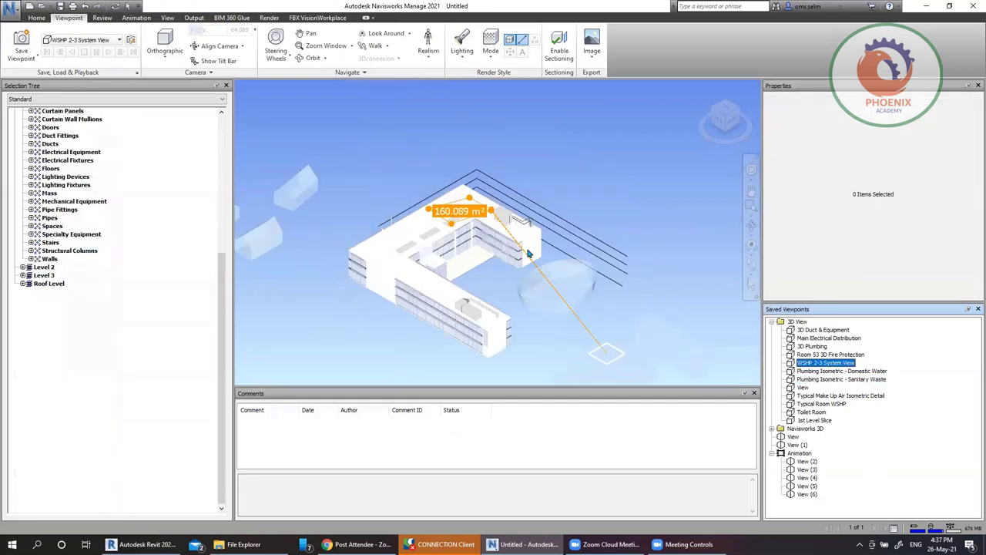
pyautogui.click(802, 387)
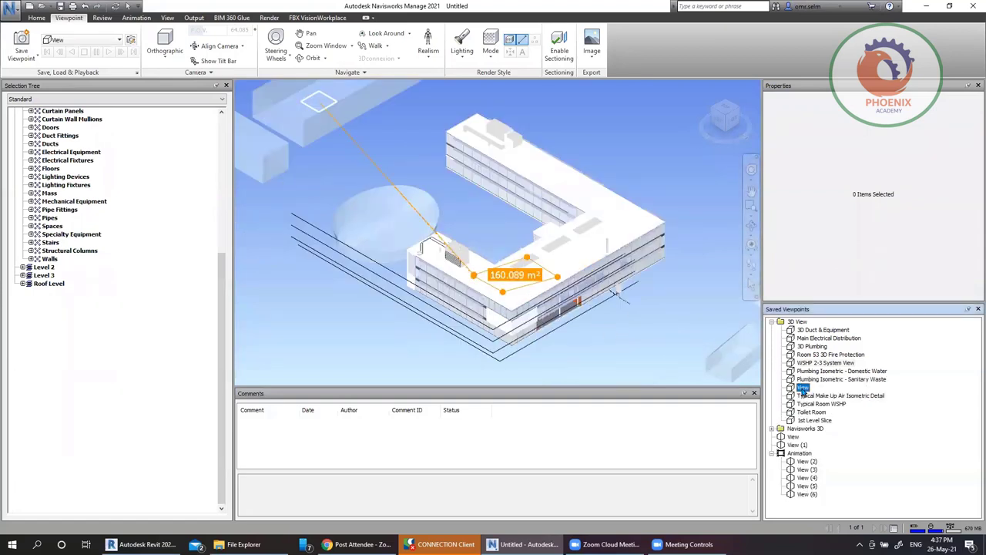
pyautogui.click(811, 347)
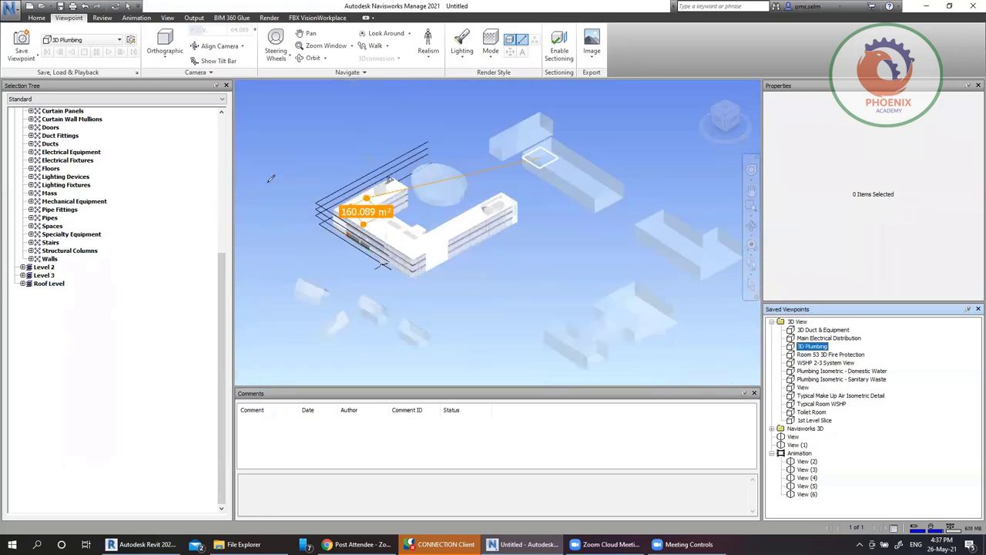
# Draw a red redline loop around the junction of the building's middle wing and front wing in the 3D Plumbing view
pyautogui.click(135, 18)
pyautogui.click(111, 19)
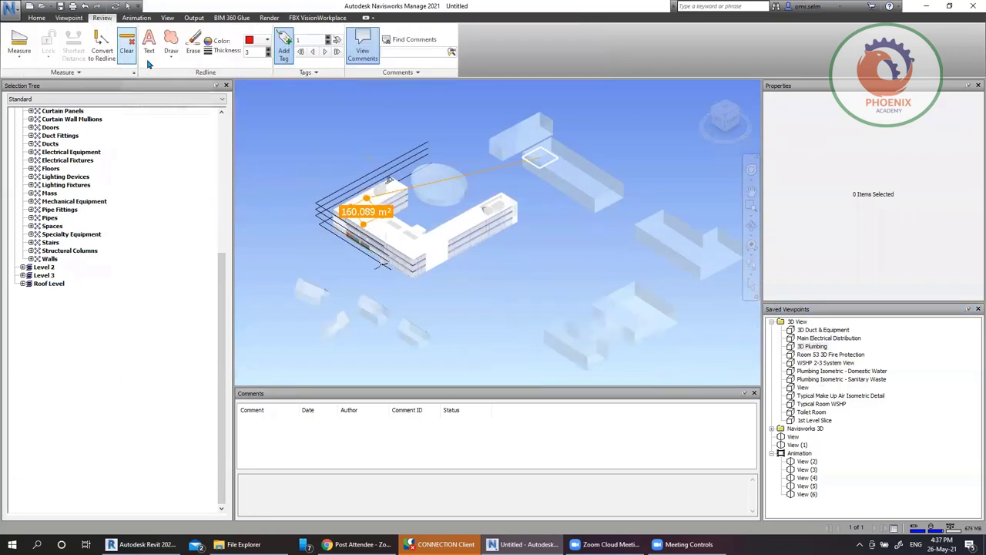
pyautogui.click(171, 42)
pyautogui.moveTo(428, 244)
pyautogui.mouseDown()
pyautogui.moveTo(474, 212)
pyautogui.moveTo(453, 263)
pyautogui.moveTo(432, 248)
pyautogui.mouseUp()
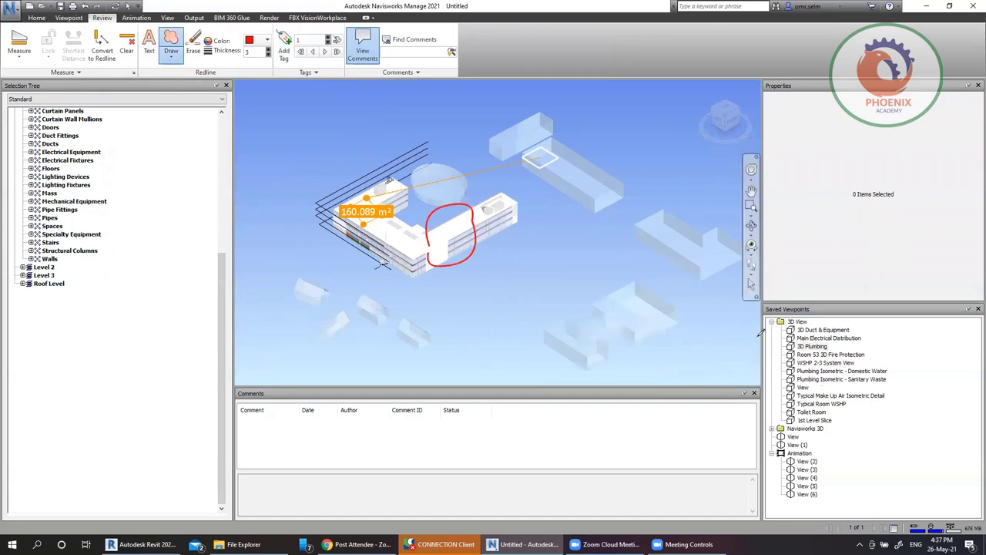
# Update the saved 3D Plumbing viewpoint with the current view
pyautogui.rightClick(822, 348)
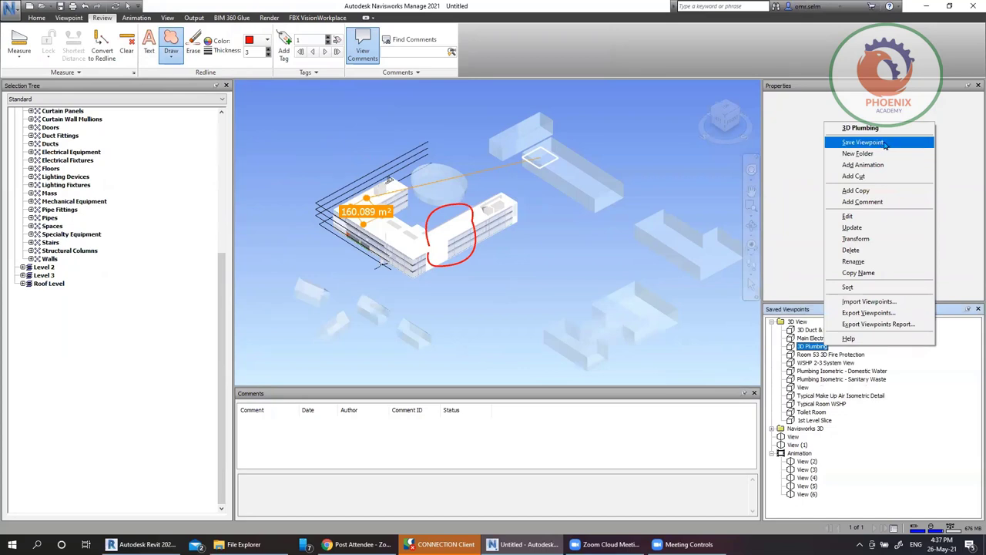
pyautogui.click(875, 228)
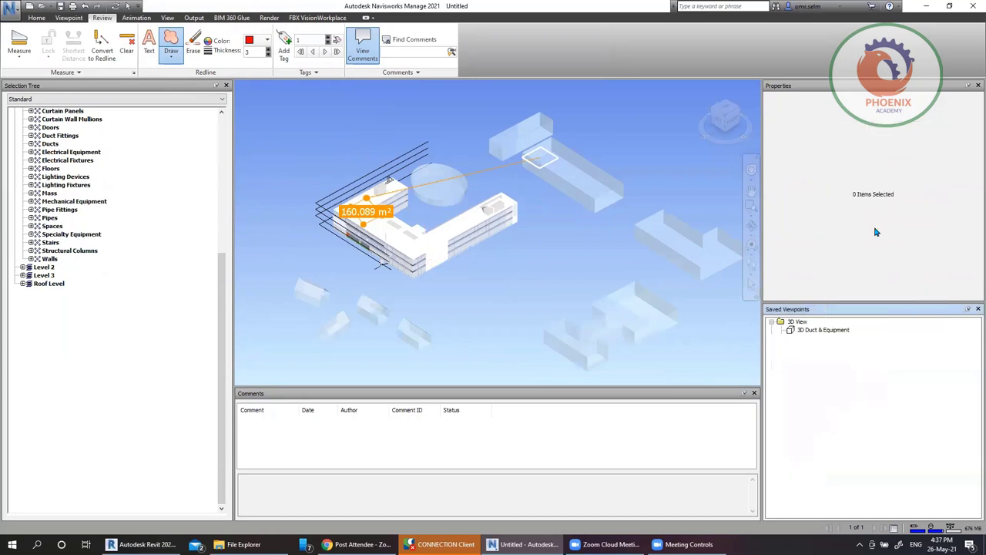
pyautogui.rightClick(812, 349)
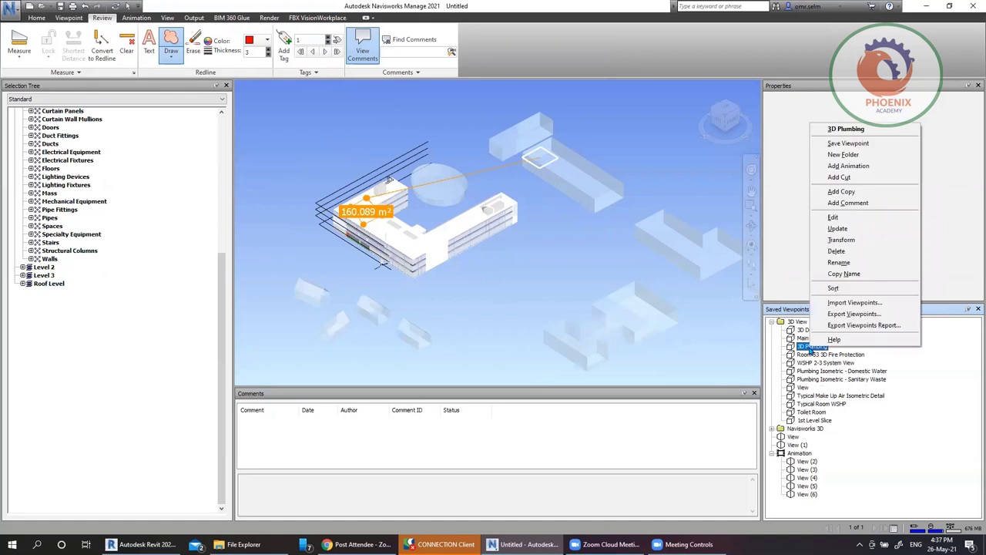
pyautogui.click(356, 154)
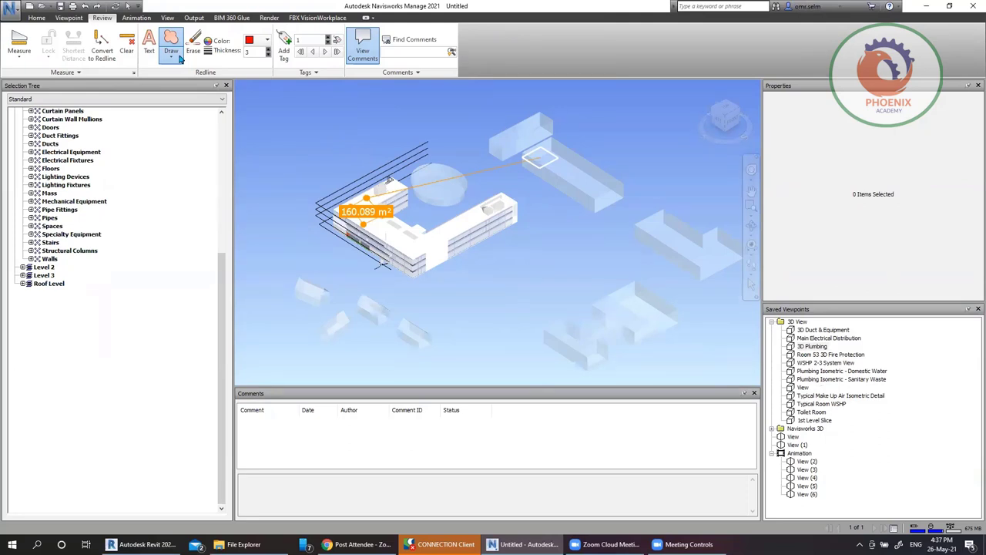
# Open Clash Detective and make room for it by closing the Selection Tree, Comments, Saved Viewpoints and Properties windows
pyautogui.click(36, 17)
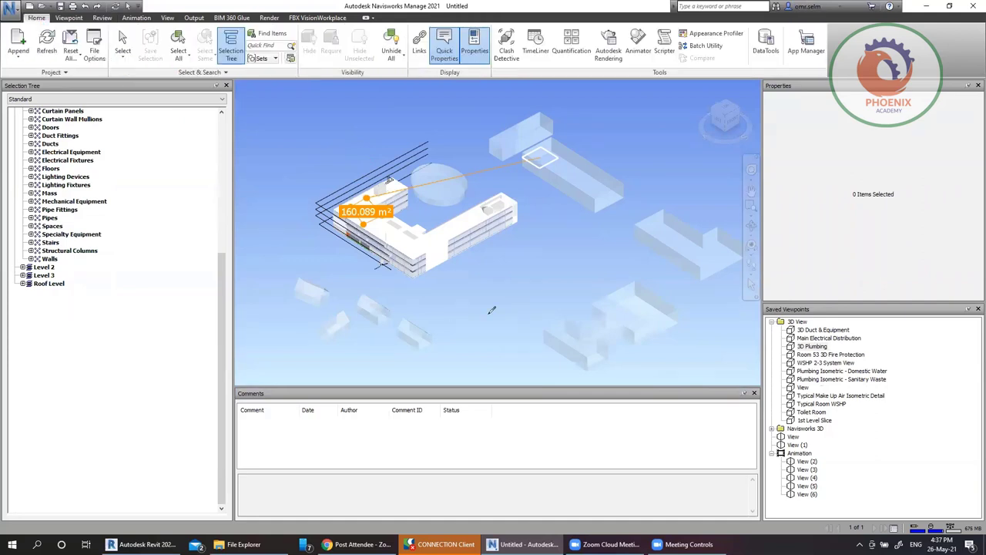
pyautogui.click(507, 55)
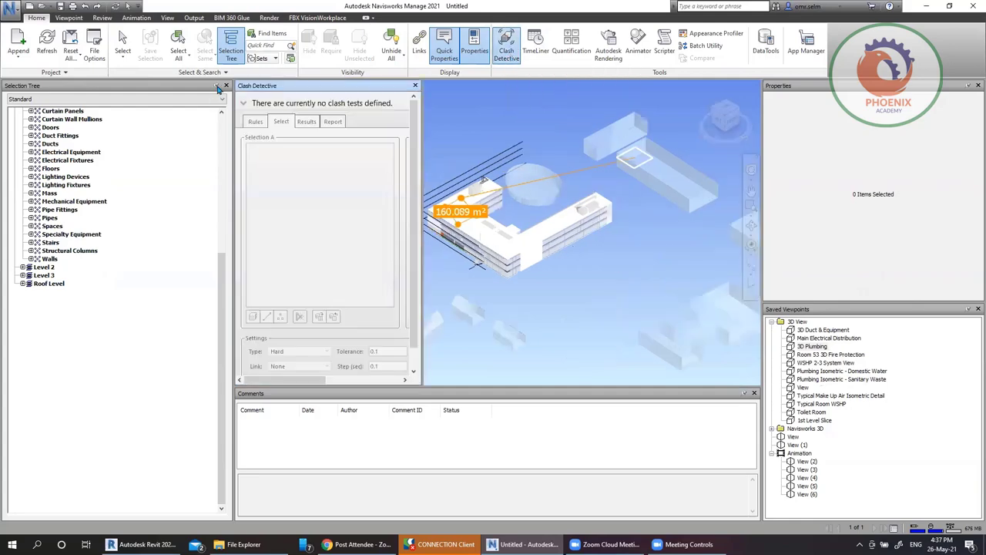
pyautogui.click(225, 86)
pyautogui.click(755, 393)
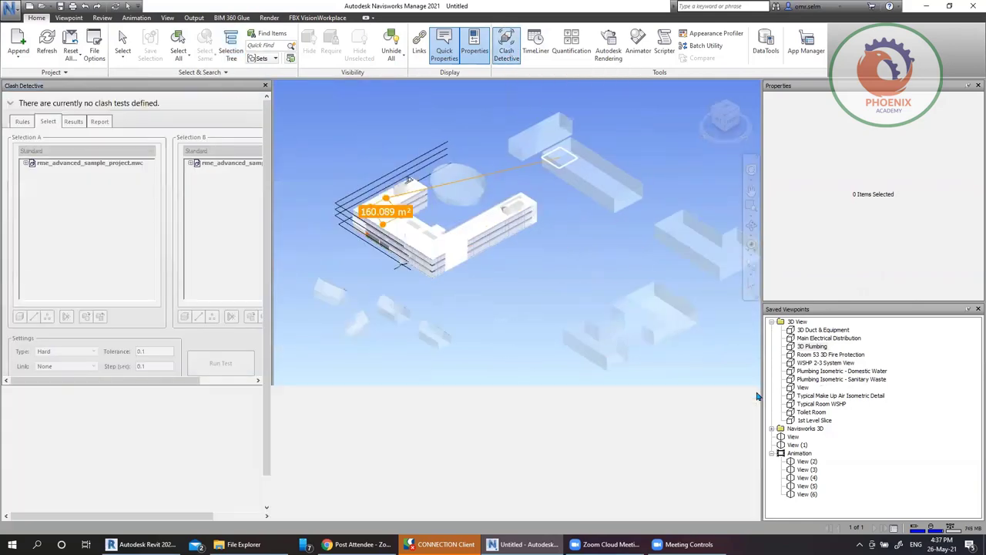
pyautogui.click(974, 310)
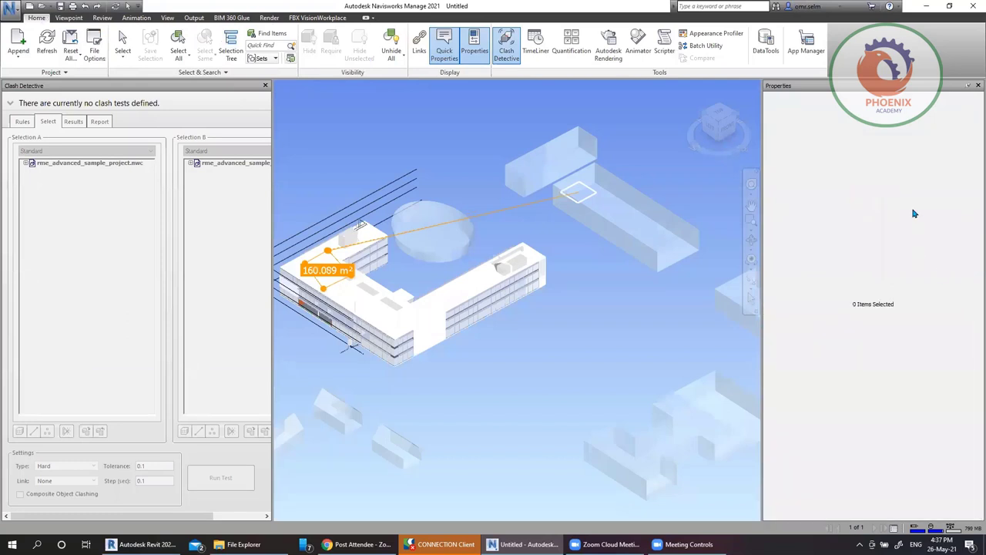
pyautogui.click(978, 86)
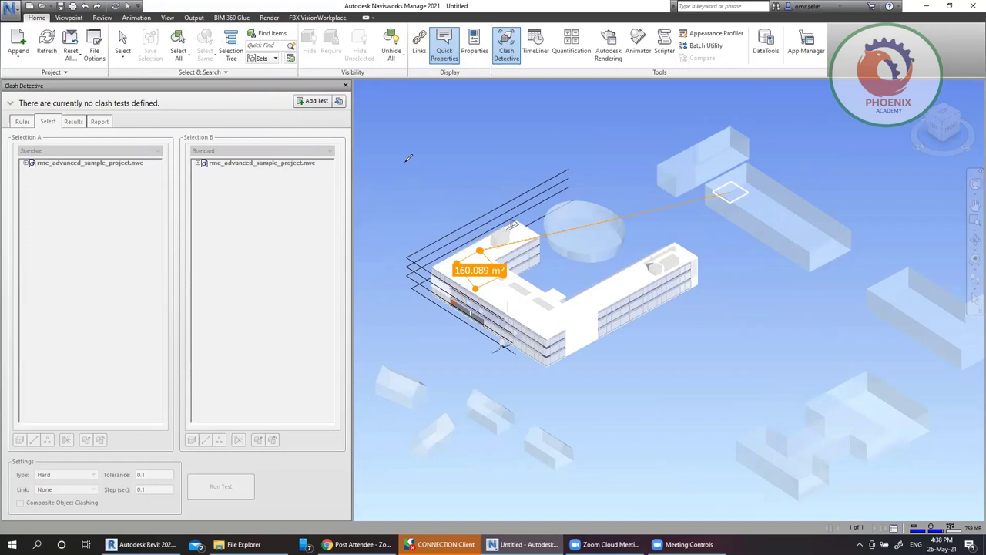
# Add a new clash test and name it "str vs mep"
pyautogui.click(312, 101)
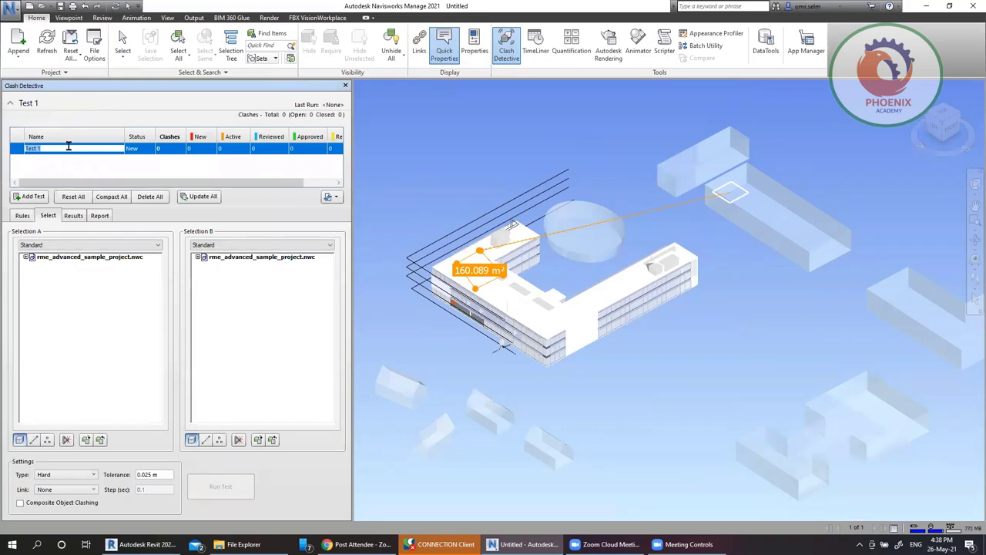
pyautogui.write('str')
pyautogui.press('Return')
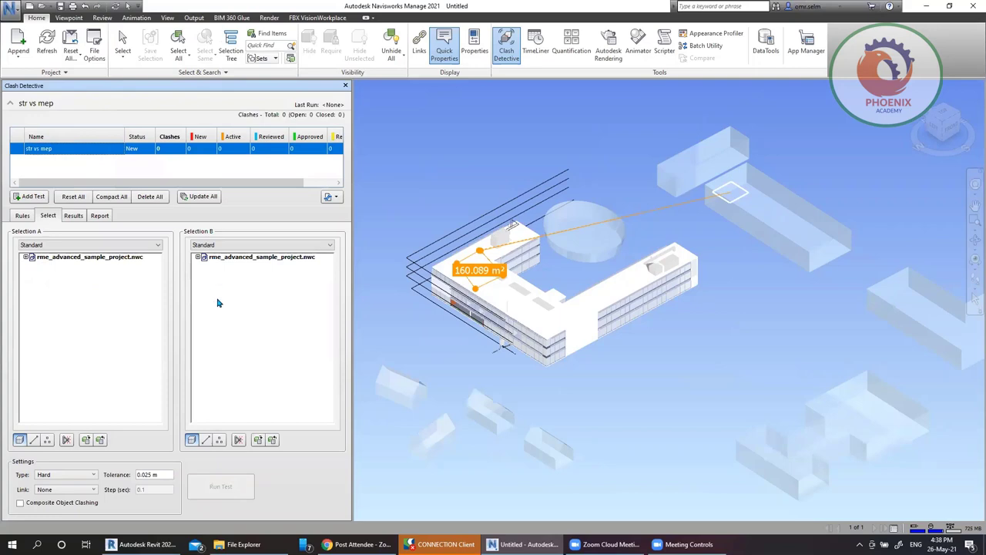
# Choose Level 1's Air Terminals, Cable Tray Fittings, Cable Trays, Conduit Fittings and Conduits as Selection A of the clash test
pyautogui.click(25, 258)
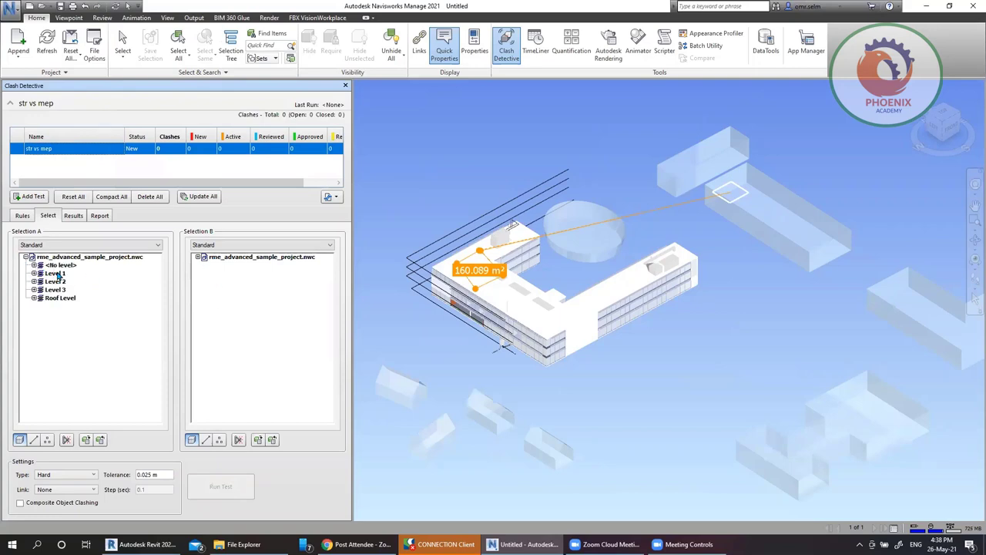
pyautogui.click(50, 274)
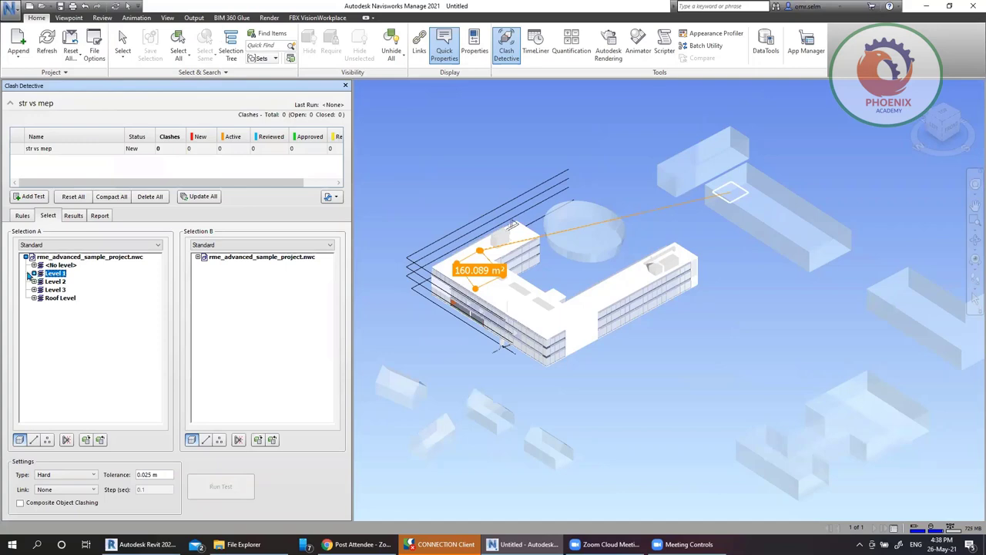
pyautogui.click(34, 274)
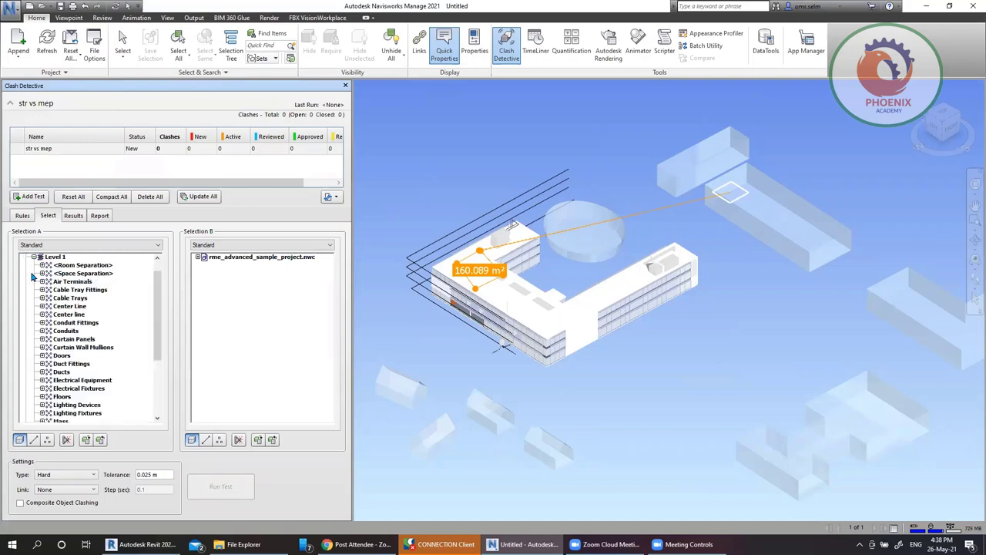
pyautogui.click(72, 283)
pyautogui.keyDown('ctrl'); pyautogui.click(87, 289); pyautogui.keyUp('ctrl')
pyautogui.keyDown('ctrl'); pyautogui.click(77, 298); pyautogui.keyUp('ctrl')
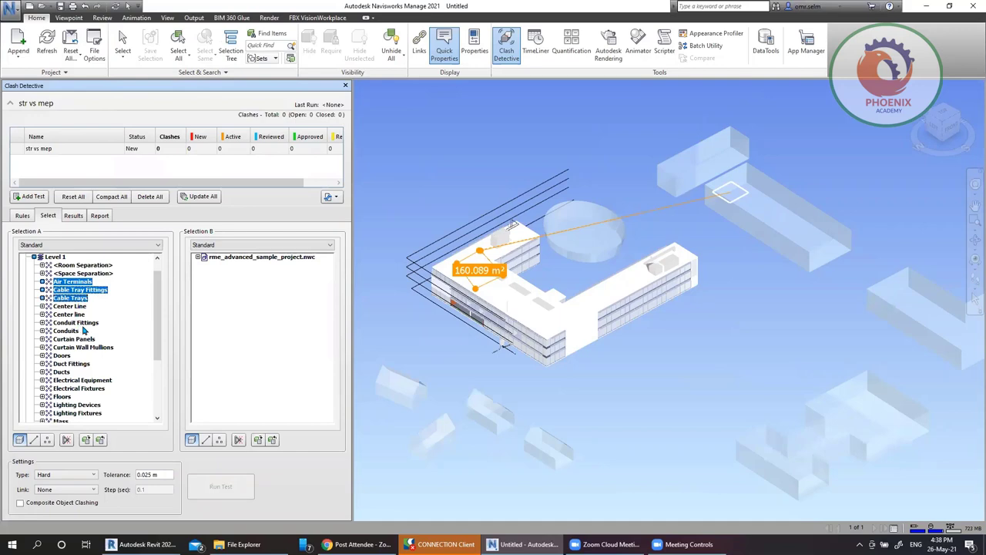
pyautogui.keyDown('ctrl'); pyautogui.click(86, 324); pyautogui.keyUp('ctrl')
pyautogui.keyDown('ctrl'); pyautogui.click(76, 331); pyautogui.keyUp('ctrl')
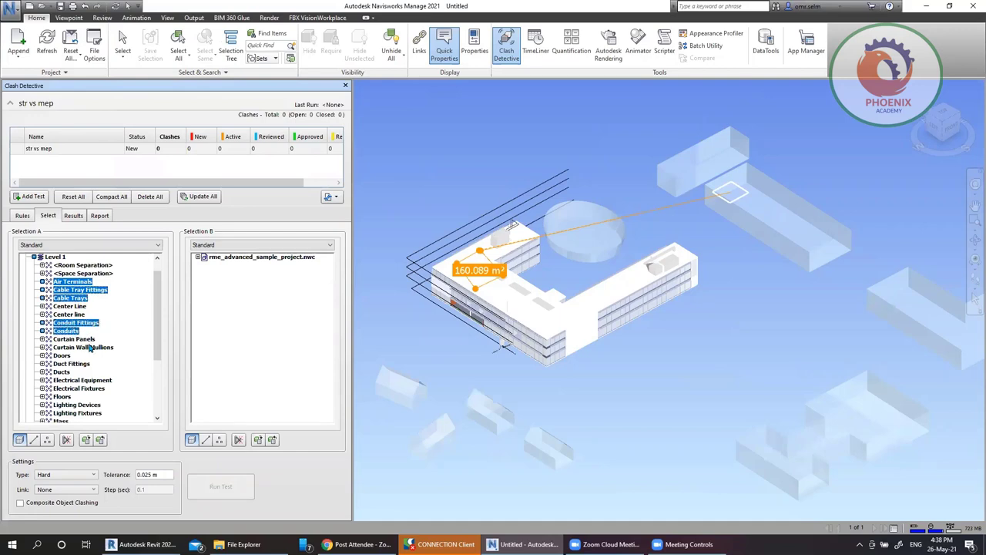
# Add Level 1's Pipe Fittings, Pipes, Lighting Fixtures and Lighting Devices to Selection A
pyautogui.scroll(-2, 90, 350)
pyautogui.scroll(-1, 91, 348)
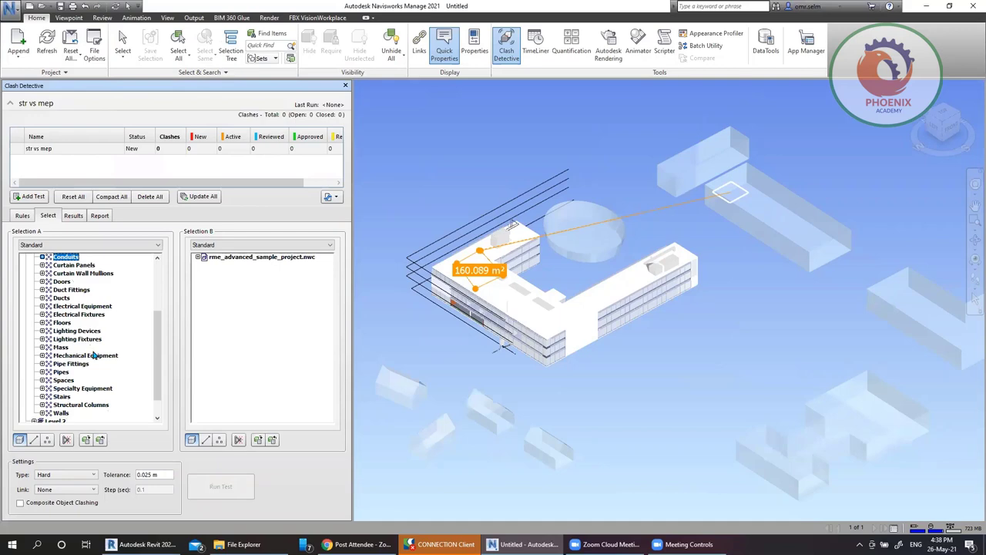
pyautogui.keyDown('ctrl'); pyautogui.click(77, 363); pyautogui.keyUp('ctrl')
pyautogui.keyDown('ctrl'); pyautogui.click(65, 372); pyautogui.keyUp('ctrl')
pyautogui.keyDown('ctrl'); pyautogui.click(69, 339); pyautogui.keyUp('ctrl')
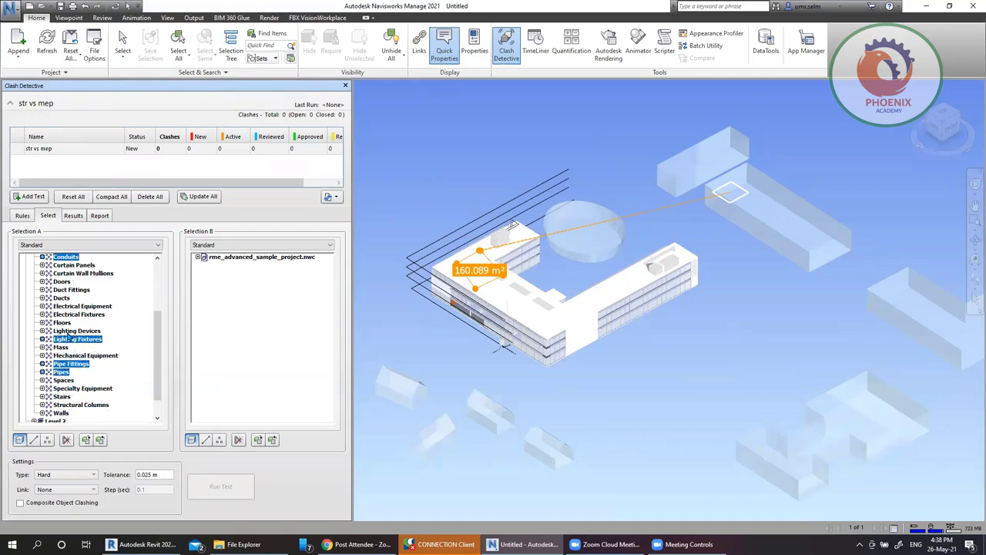
pyautogui.keyDown('ctrl'); pyautogui.click(69, 330); pyautogui.keyUp('ctrl')
# Choose Level 1's Doors, Walls and Floors as Selection B and run the clash test
pyautogui.click(198, 256)
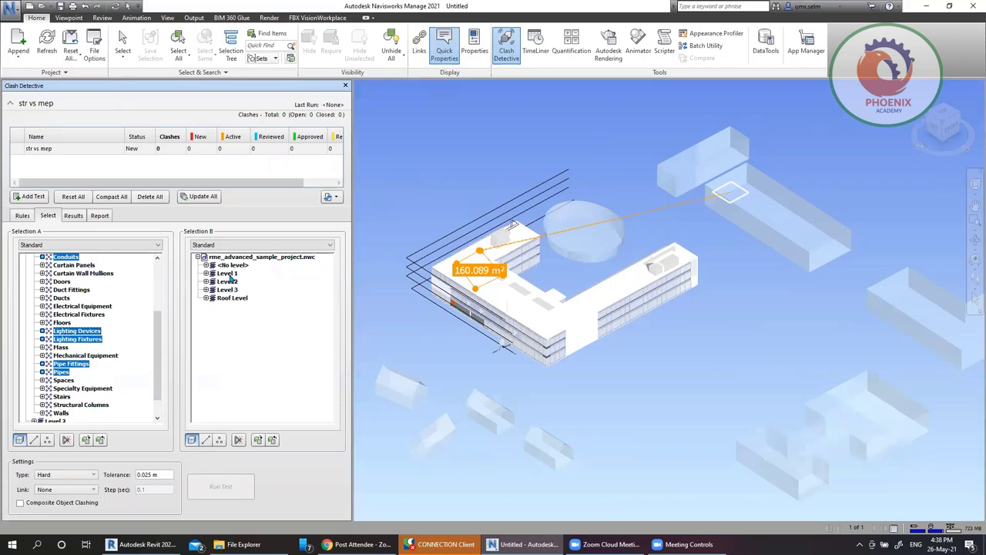
pyautogui.scroll(4, 144, 318)
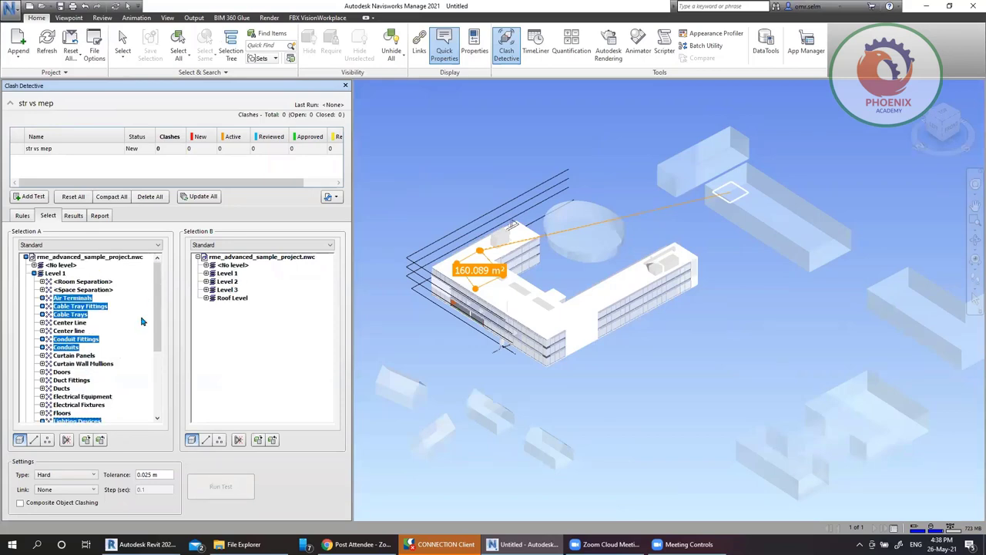
pyautogui.click(206, 273)
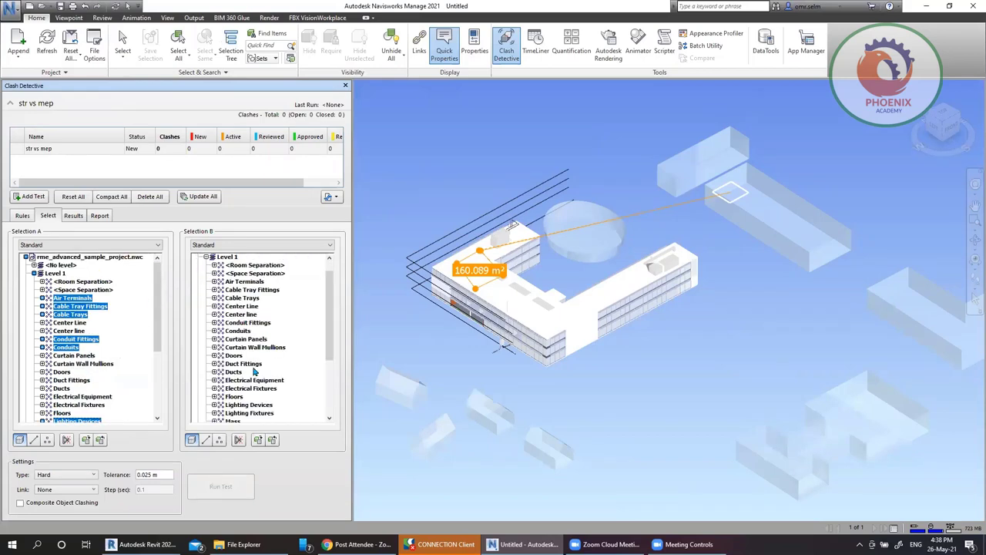
pyautogui.scroll(-5, 257, 372)
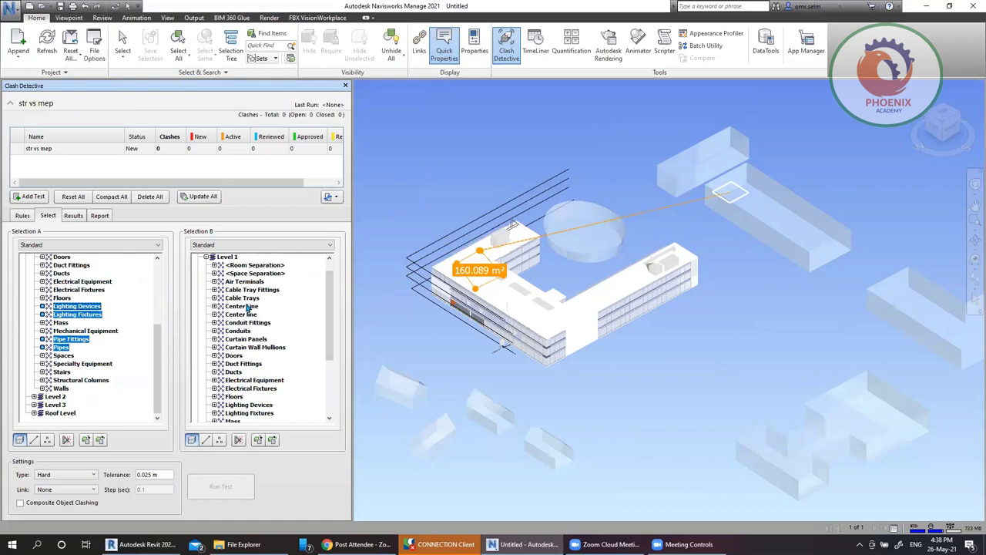
pyautogui.click(233, 373)
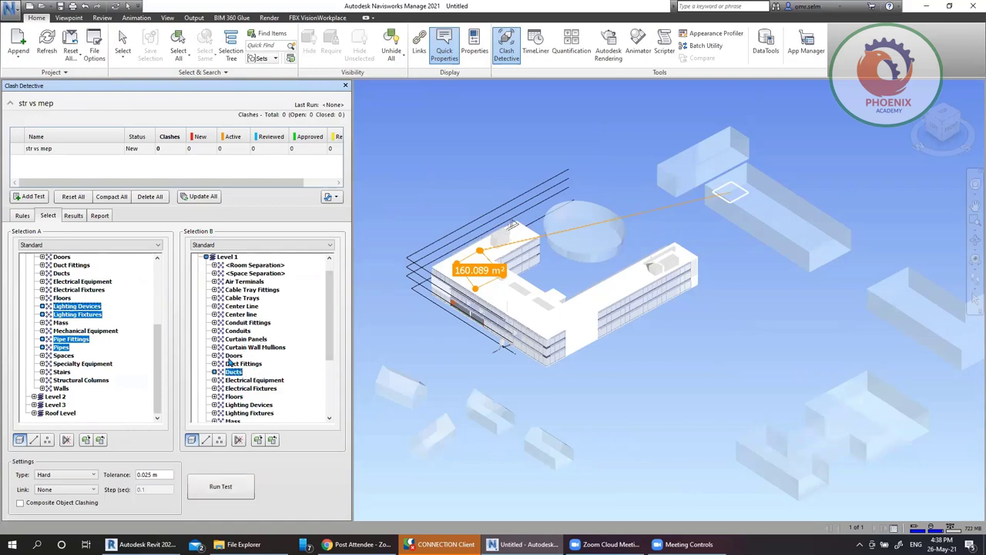
pyautogui.click(234, 355)
pyautogui.scroll(-3, 233, 356)
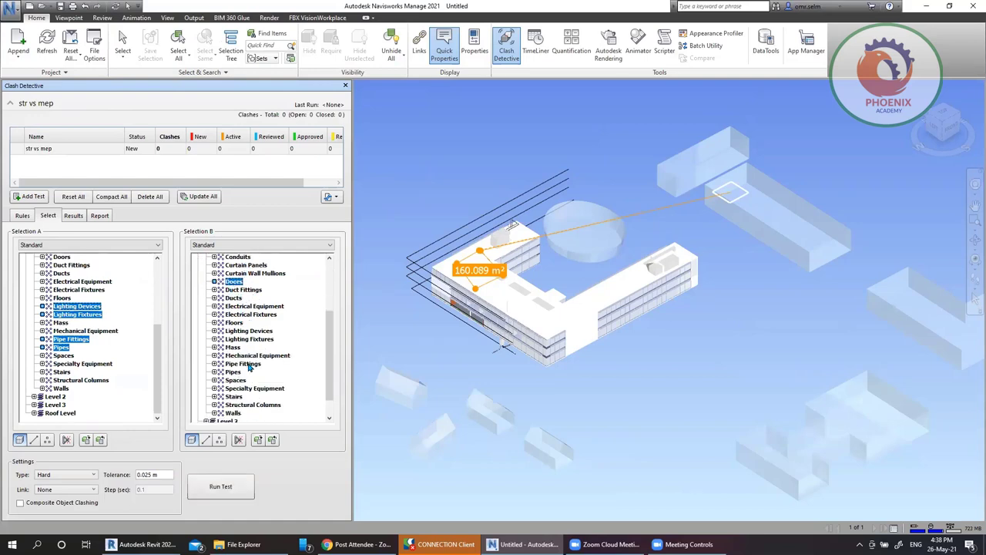
pyautogui.keyDown('ctrl'); pyautogui.click(233, 414); pyautogui.keyUp('ctrl')
pyautogui.keyDown('ctrl'); pyautogui.click(235, 323); pyautogui.keyUp('ctrl')
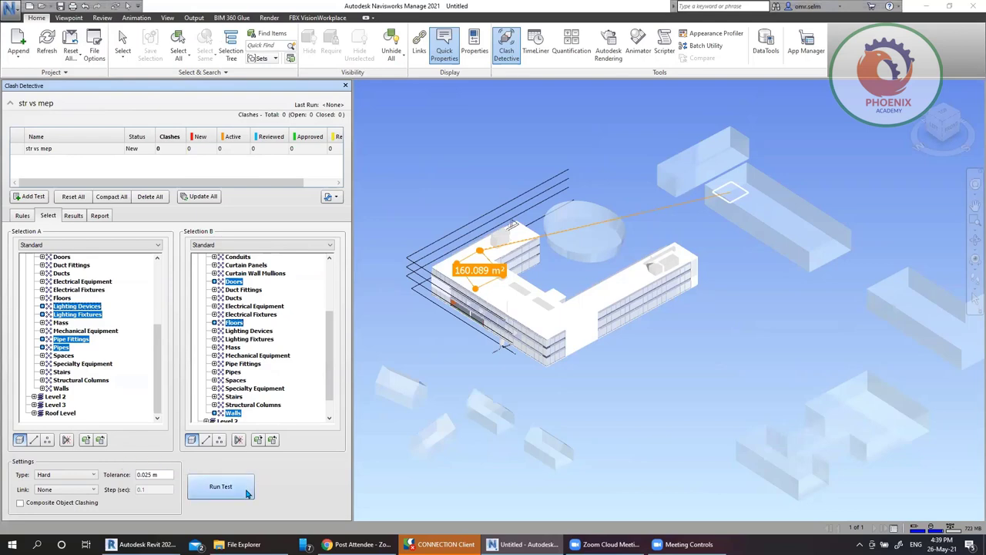
pyautogui.click(222, 487)
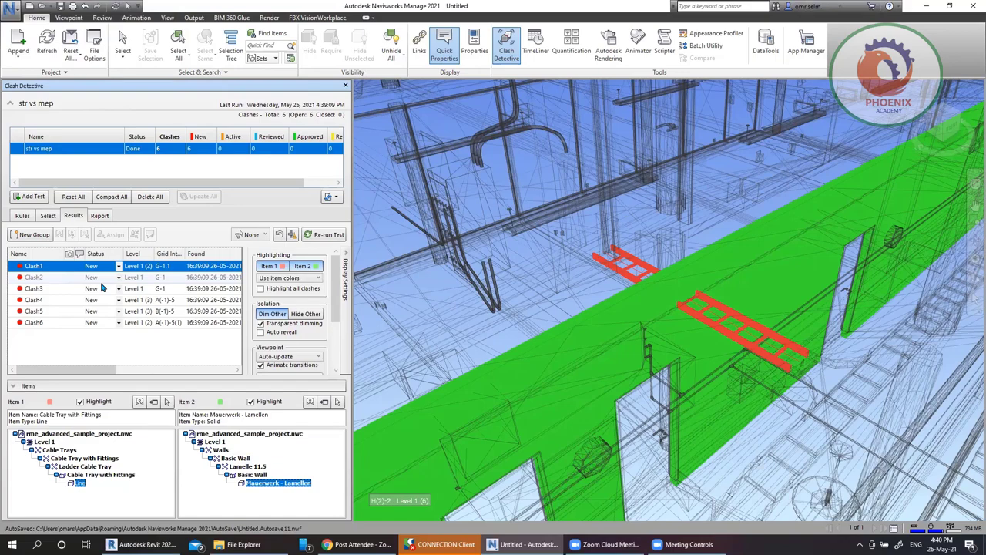
# Examine Clash2 through Clash6 one by one in the model, checking which two items collide and viewing Clash5 up close
pyautogui.click(58, 278)
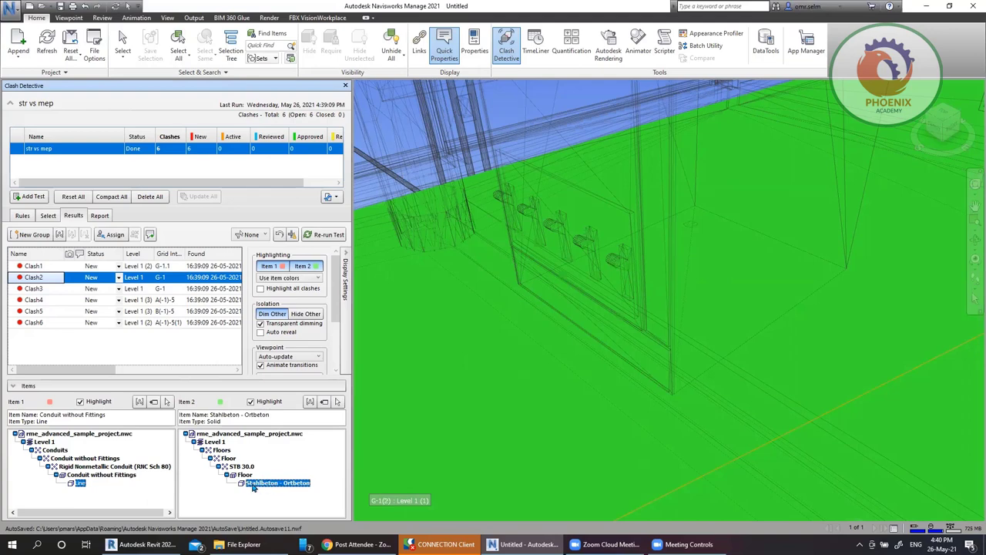
pyautogui.click(85, 289)
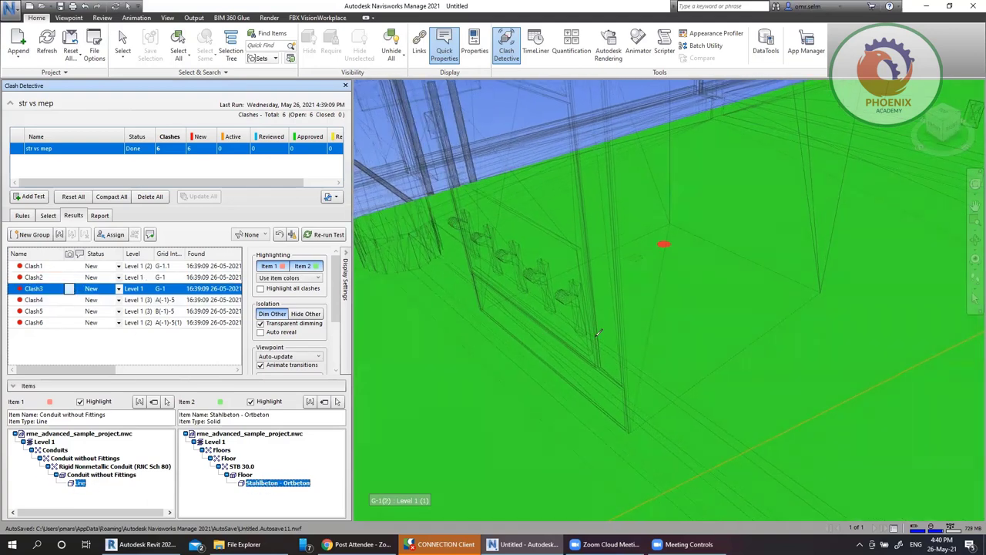
pyautogui.click(69, 300)
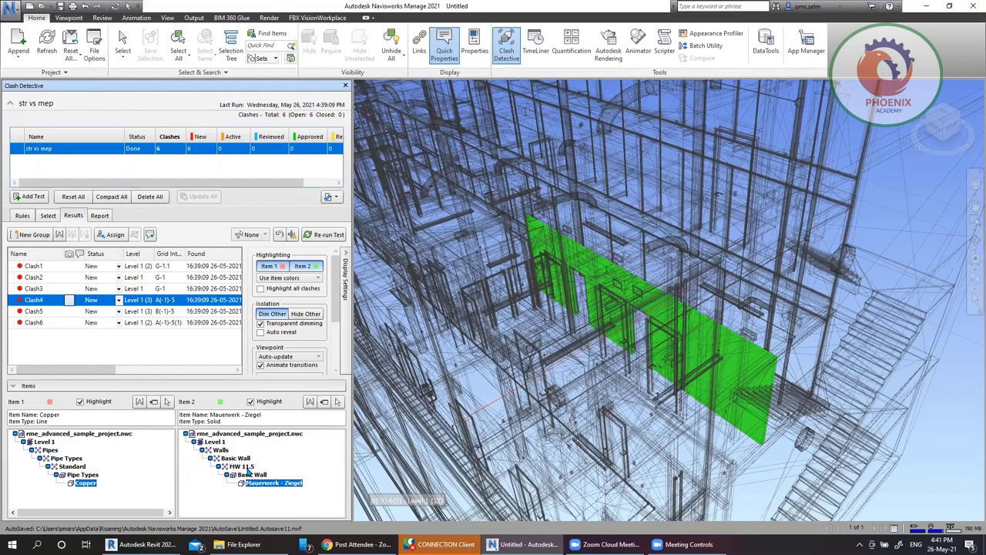
pyautogui.click(36, 311)
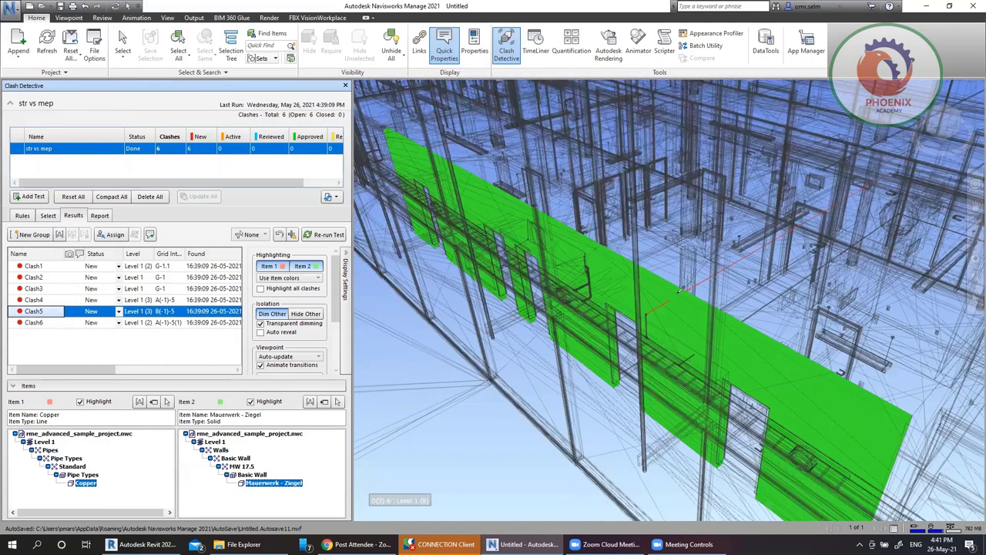
pyautogui.scroll(5, 697, 316)
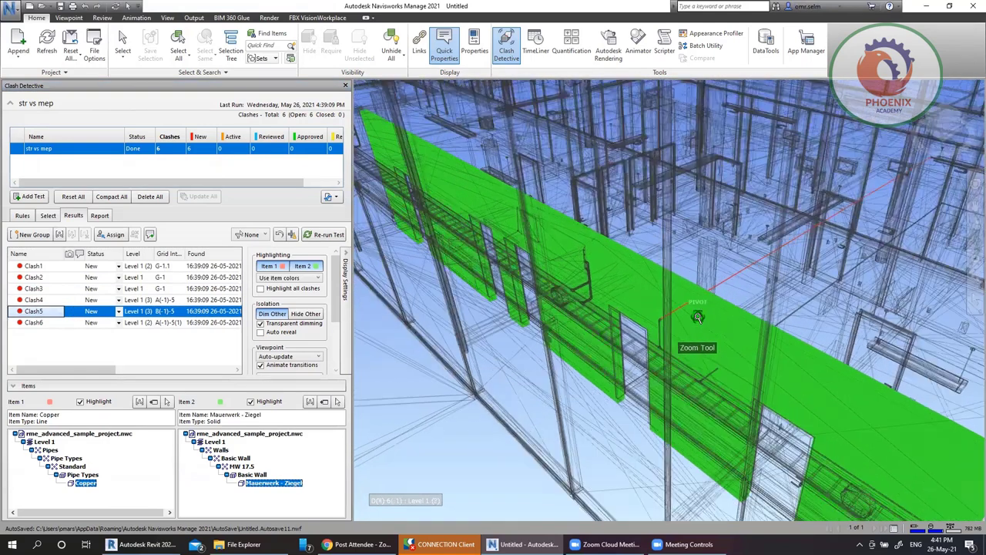
pyautogui.scroll(2, 697, 316)
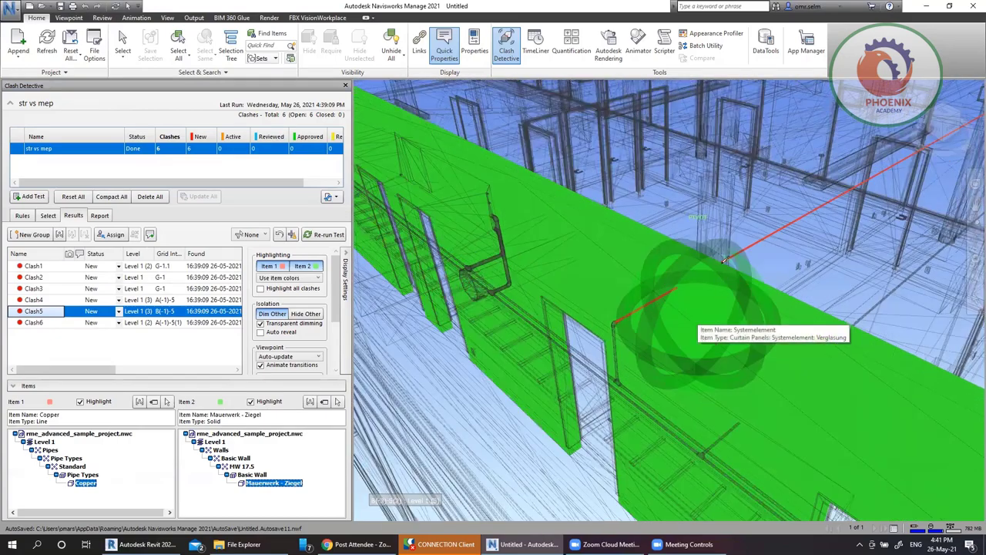
pyautogui.click(56, 323)
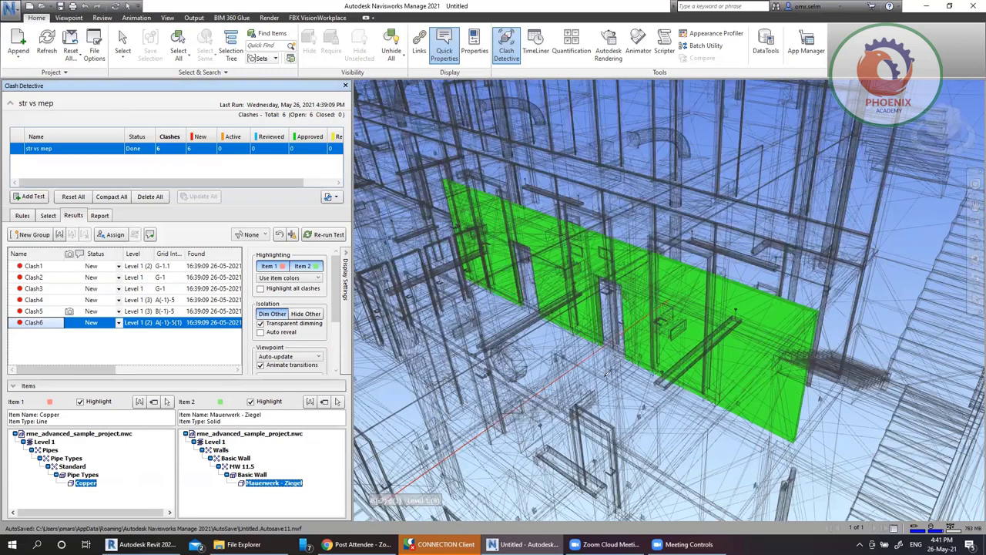
# Look over Clash5 and Clash4 again and set Clash1's status to Approved
pyautogui.scroll(-2, 616, 355)
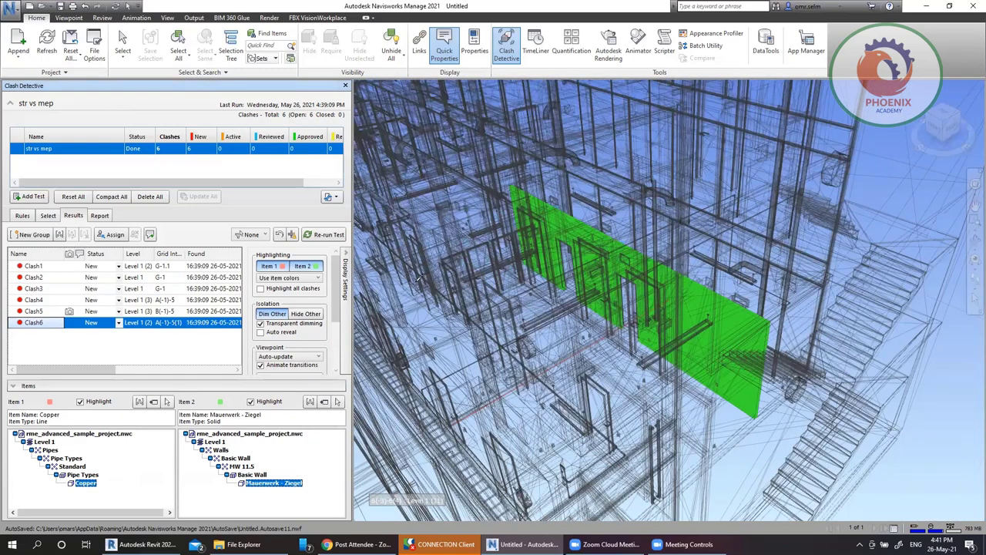
pyautogui.click(32, 311)
pyautogui.click(33, 300)
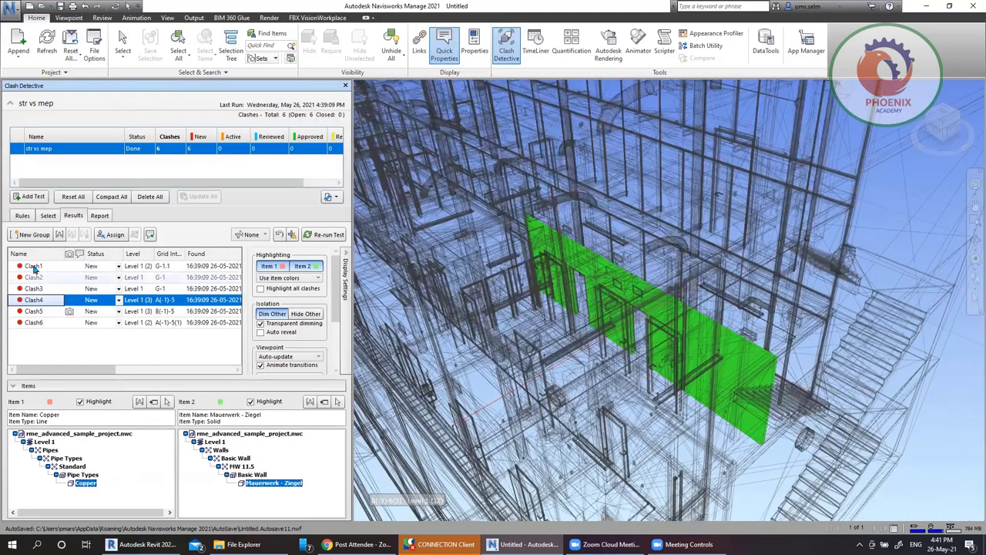
pyautogui.click(50, 267)
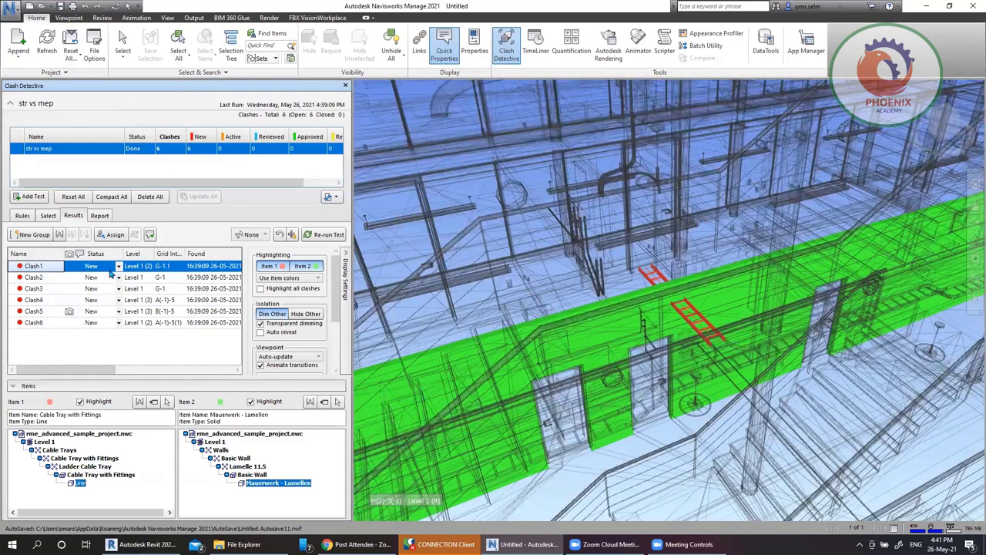
pyautogui.click(119, 267)
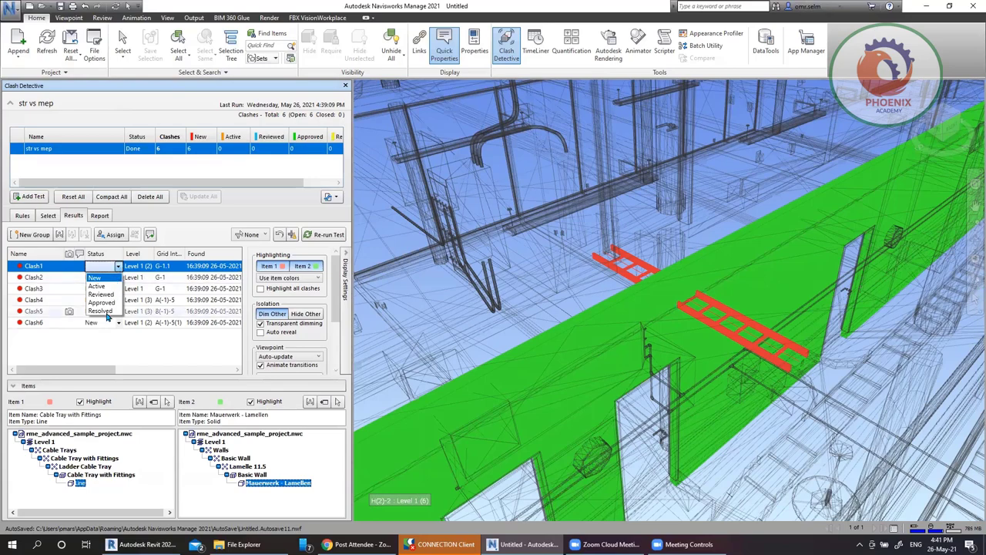
pyautogui.click(103, 302)
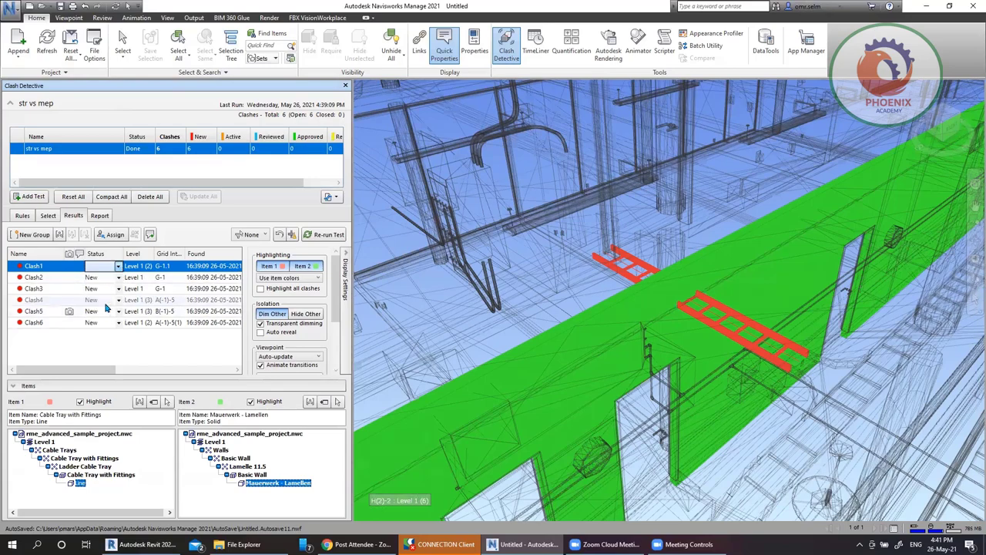
# Check the approval details, description and distance columns for Clash1 in the clash results
pyautogui.moveTo(76, 370); pyautogui.dragTo(193, 375)
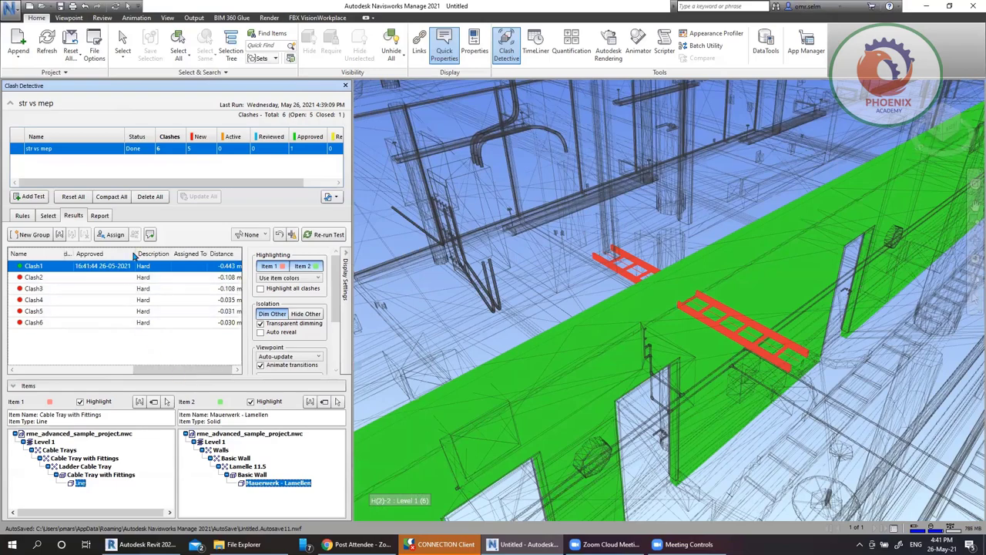
pyautogui.moveTo(136, 254)
pyautogui.mouseDown()
pyautogui.moveTo(181, 255)
pyautogui.moveTo(150, 254)
pyautogui.mouseUp()
pyautogui.moveTo(183, 372); pyautogui.dragTo(104, 377)
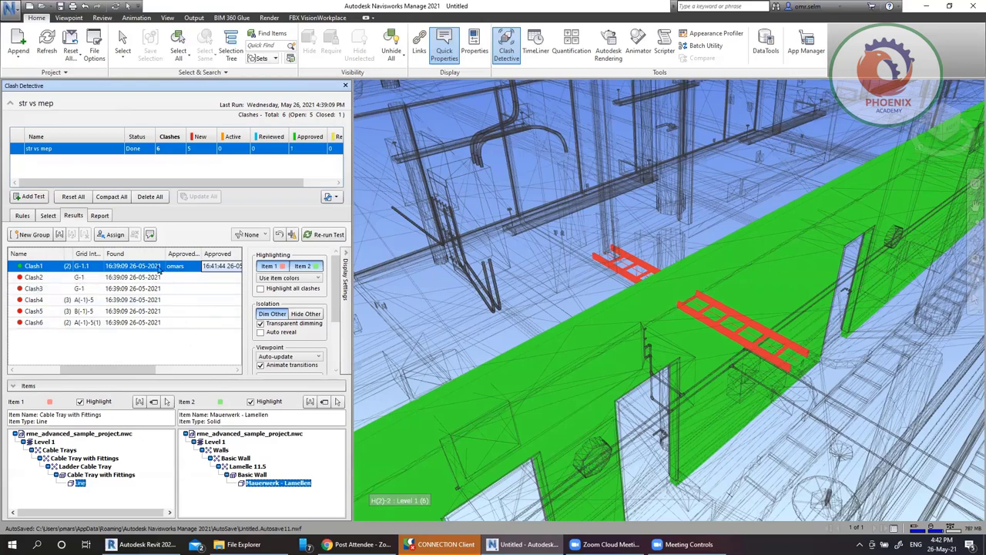
pyautogui.hscroll(-3, 81, 280)
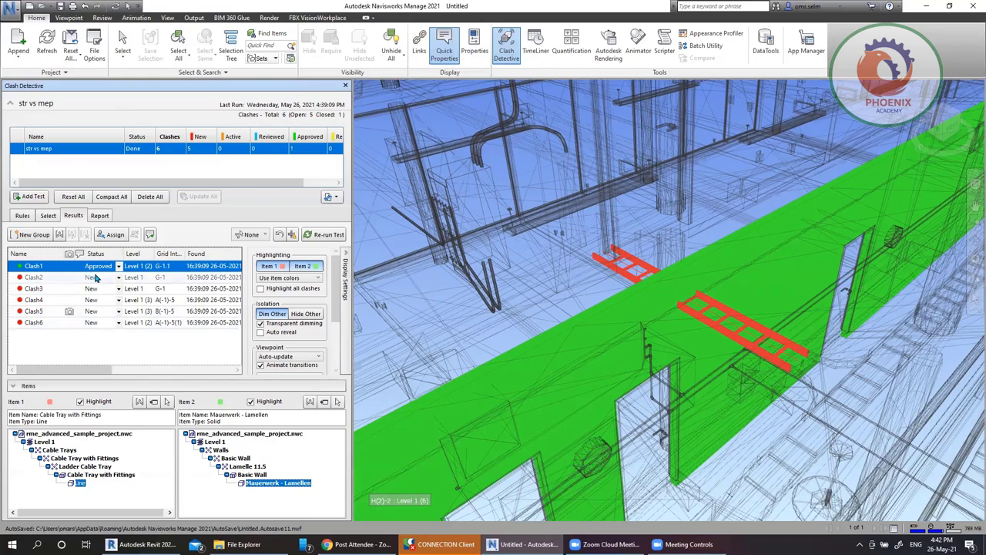
# Set the status of Clash2 to Active, Clash3 to Reviewed and Clash4 to Resolved
pyautogui.click(88, 277)
pyautogui.click(118, 277)
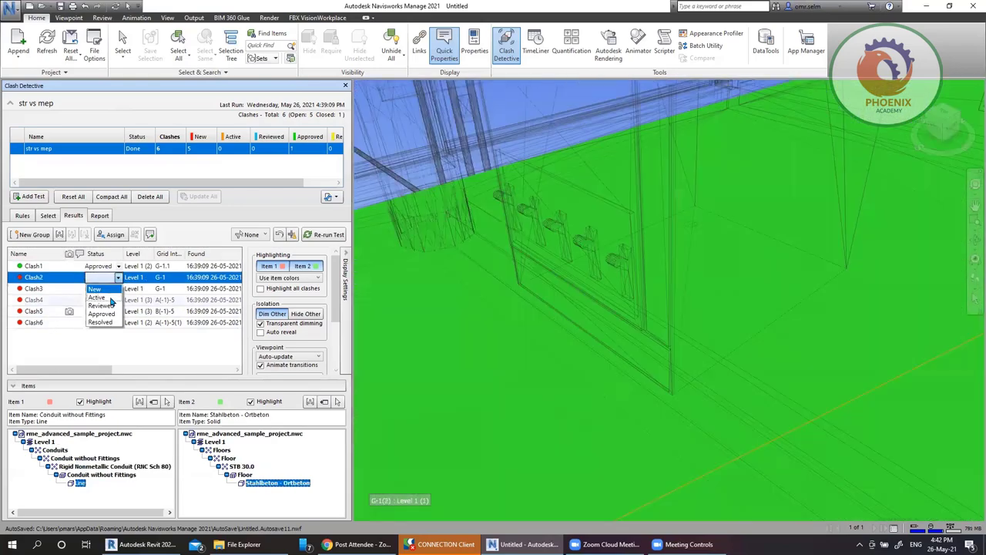
pyautogui.click(97, 296)
pyautogui.click(93, 288)
pyautogui.click(117, 288)
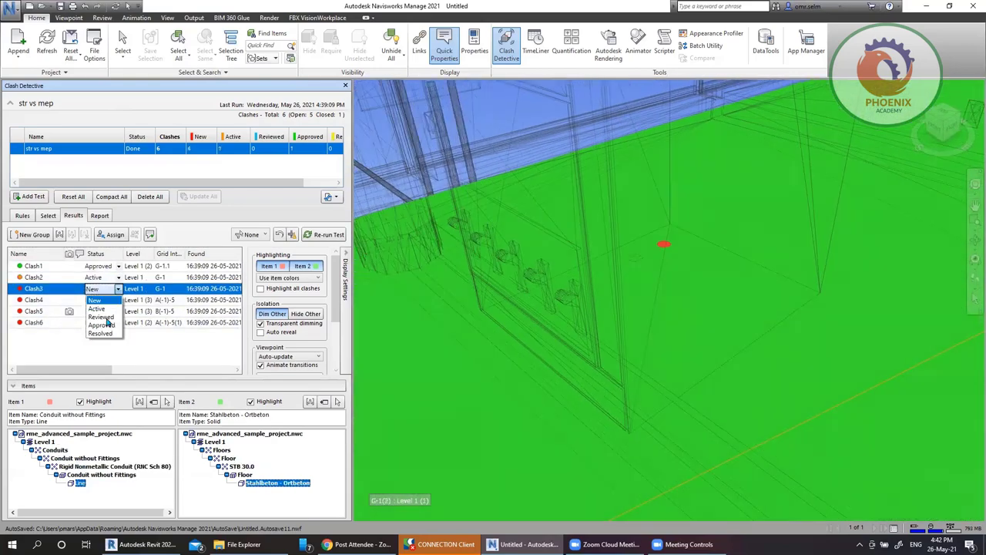
pyautogui.click(100, 316)
pyautogui.click(118, 300)
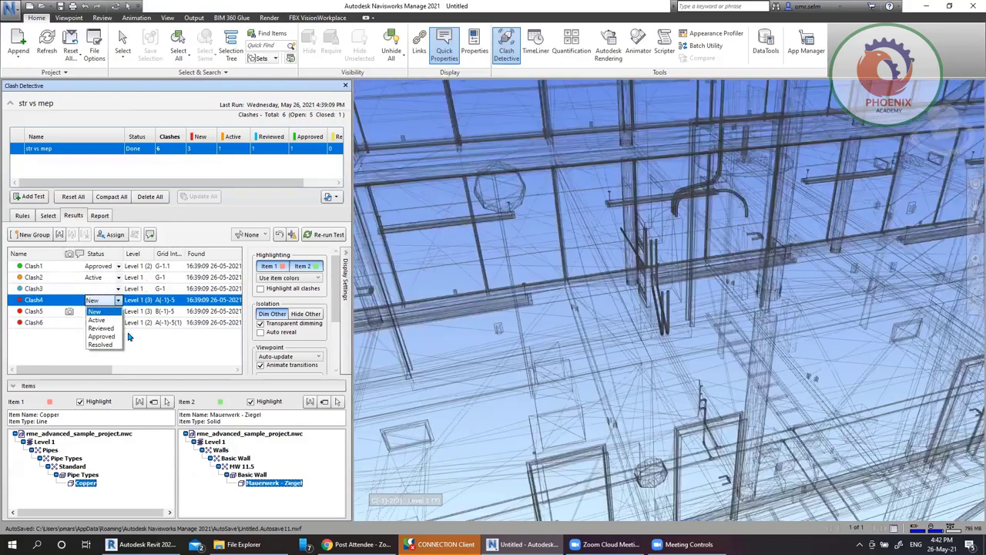
pyautogui.click(102, 346)
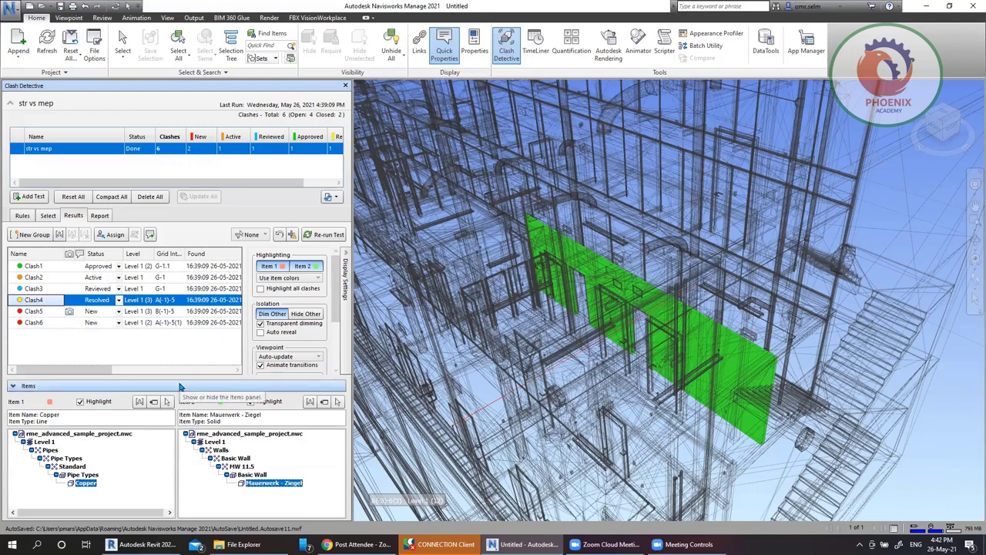
# Reset all clash tests and update them to get fresh results
pyautogui.click(73, 197)
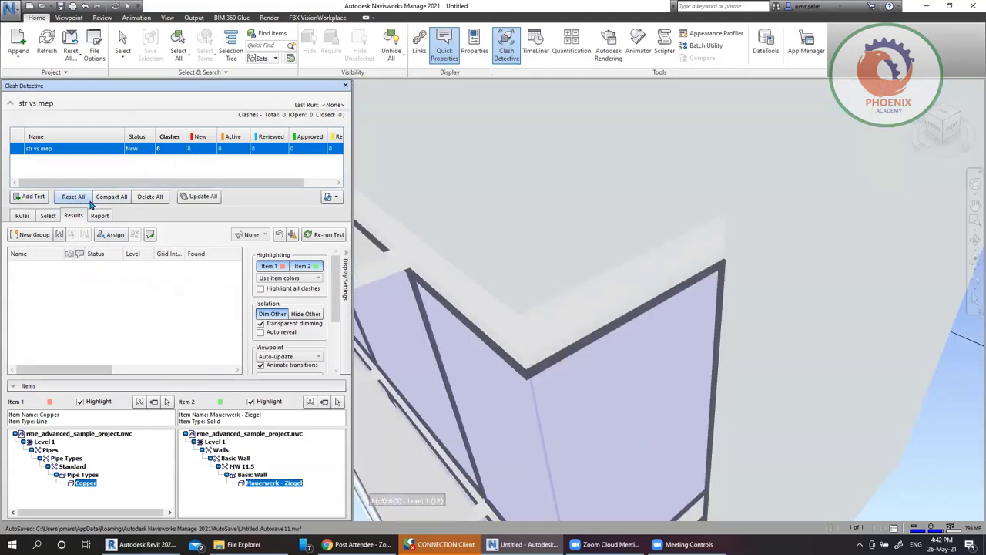
pyautogui.click(184, 202)
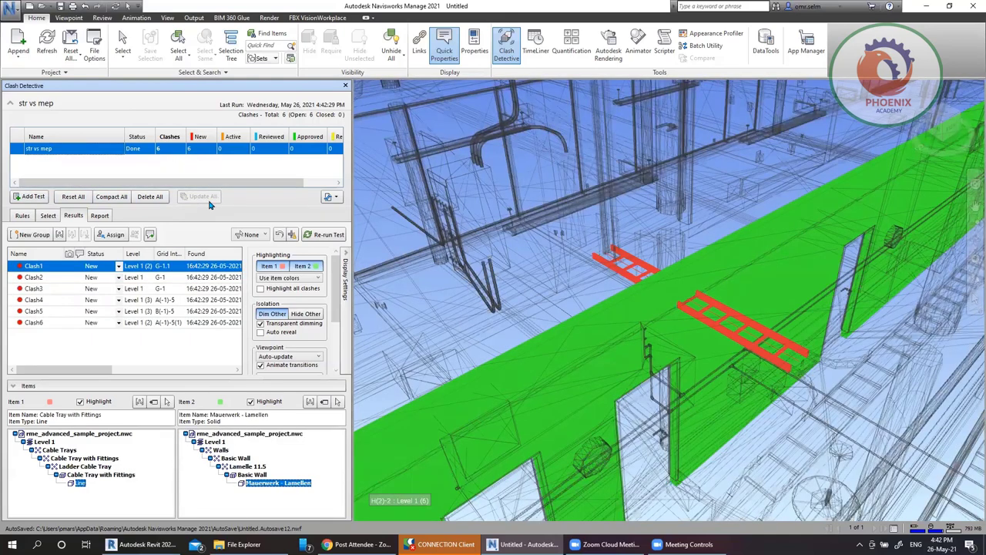
# Set Clash1's status to Resolved and Clash6's status to Reviewed
pyautogui.click(120, 266)
pyautogui.click(112, 310)
pyautogui.click(120, 278)
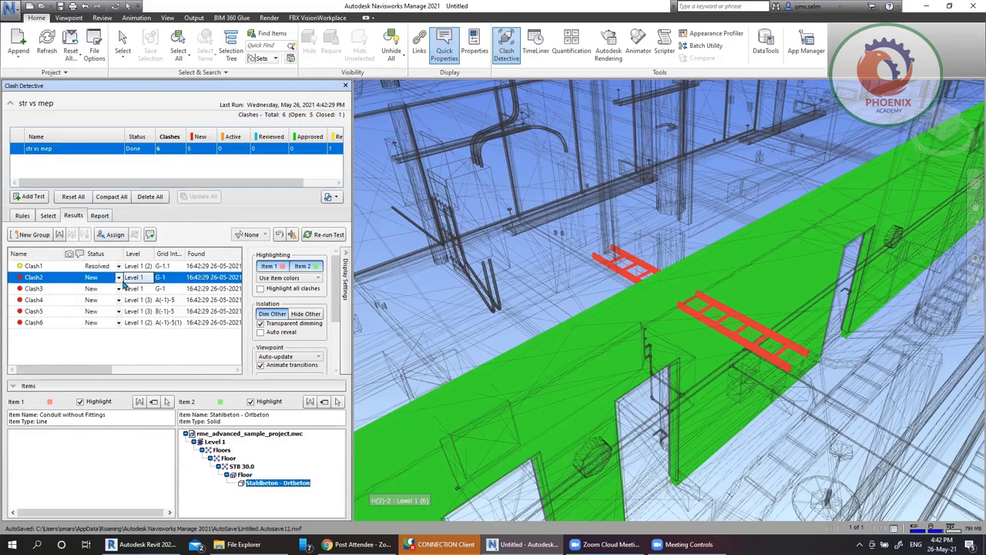
pyautogui.click(118, 322)
pyautogui.click(109, 351)
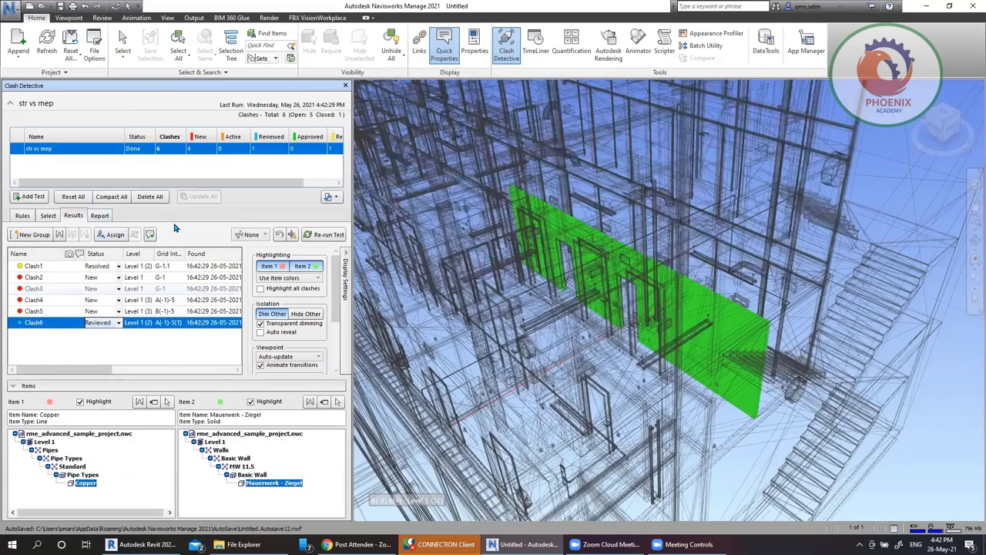
# Look through the str vs mep test's rules and selections and run the test again
pyautogui.click(98, 217)
pyautogui.click(75, 217)
pyautogui.click(25, 216)
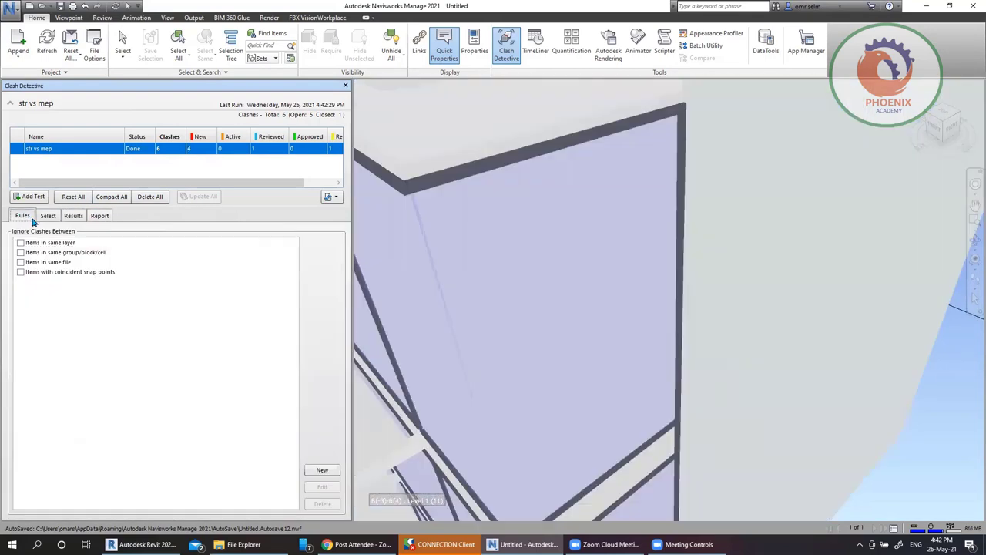
pyautogui.click(47, 216)
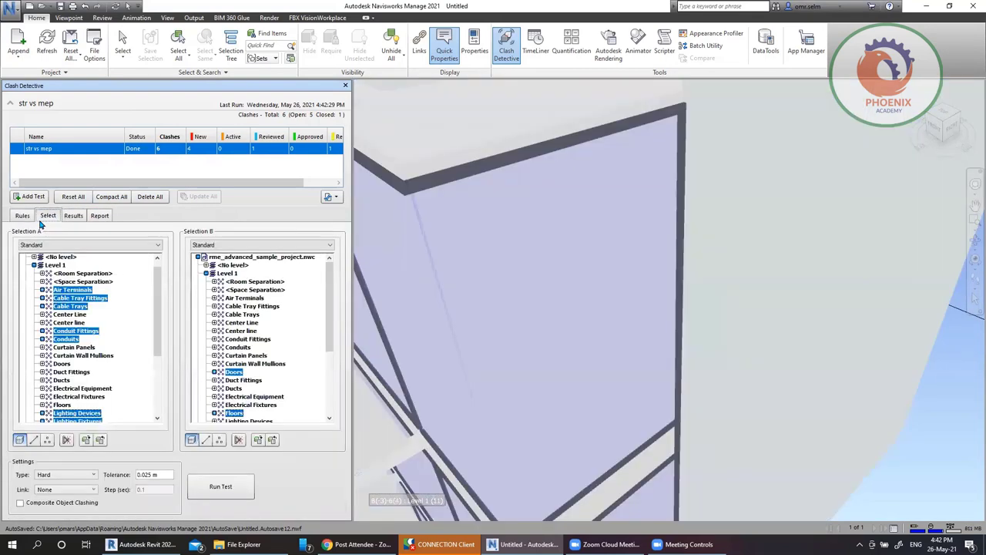
pyautogui.rightClick(104, 148)
pyautogui.click(121, 156)
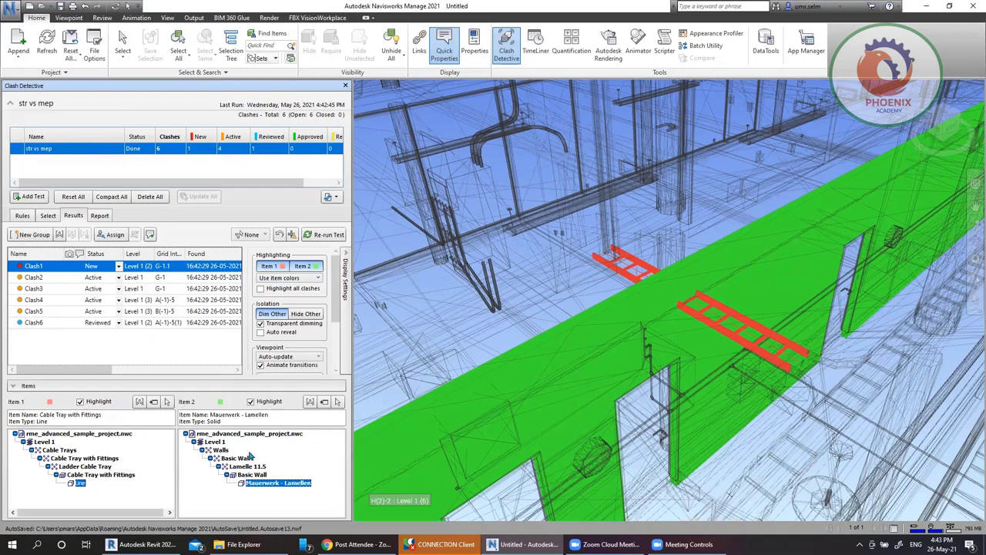
# Switch the highlighting of Clash1's Item 1 and Item 2 off and back on to compare their display
pyautogui.click(270, 404)
pyautogui.click(104, 401)
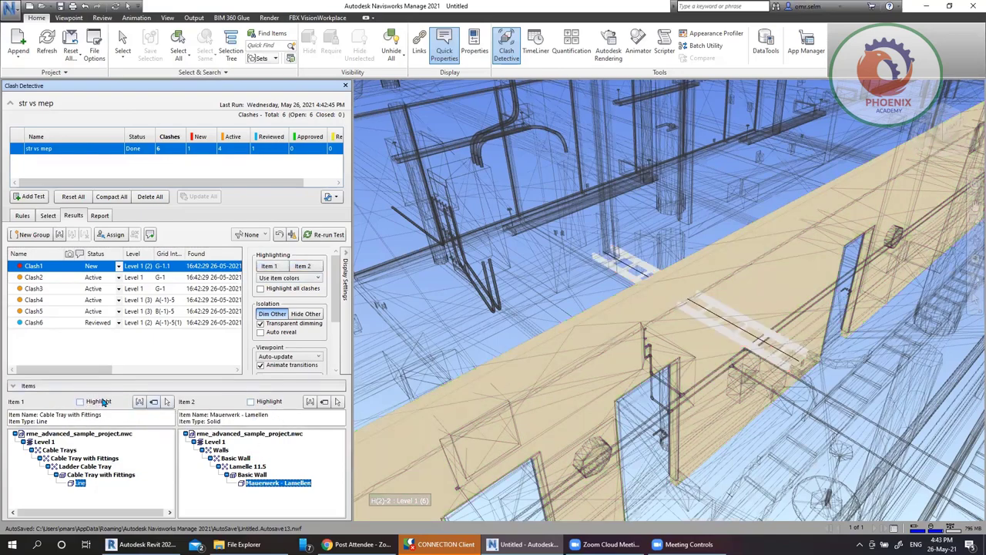
pyautogui.click(104, 401)
pyautogui.click(261, 406)
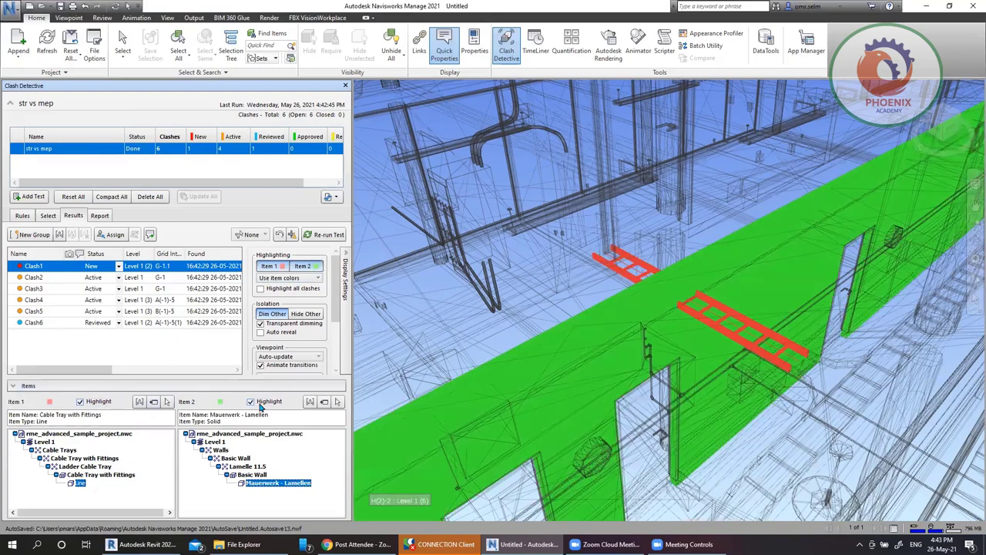
pyautogui.click(274, 267)
pyautogui.click(302, 268)
pyautogui.click(301, 268)
pyautogui.click(269, 265)
# Show the clashing items in their status color and return to item colors
pyautogui.click(306, 279)
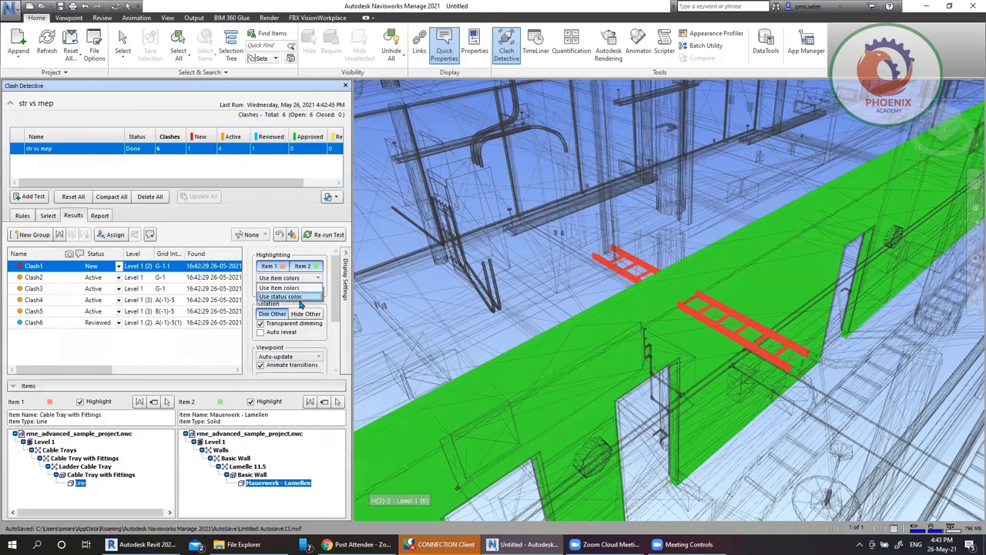
pyautogui.click(297, 298)
pyautogui.click(296, 278)
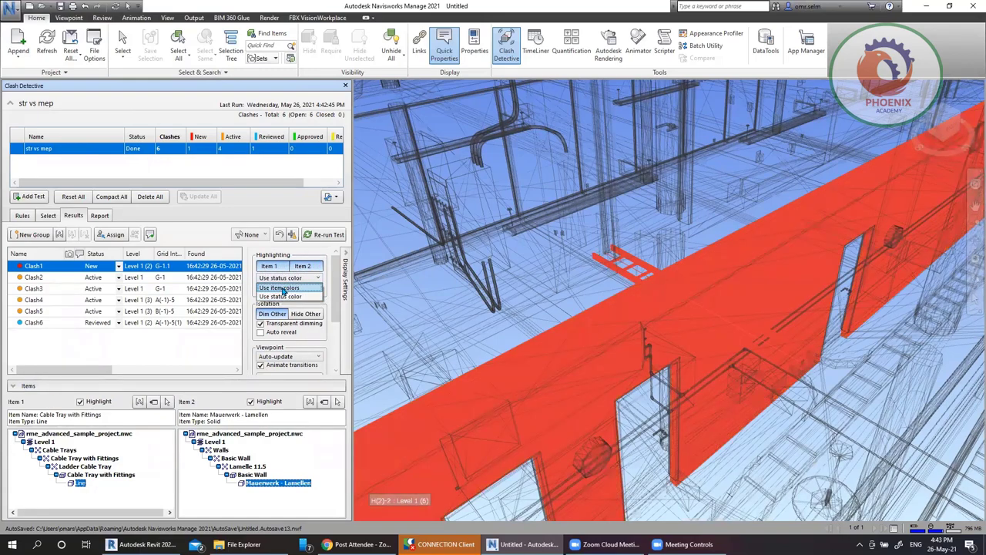
pyautogui.click(285, 288)
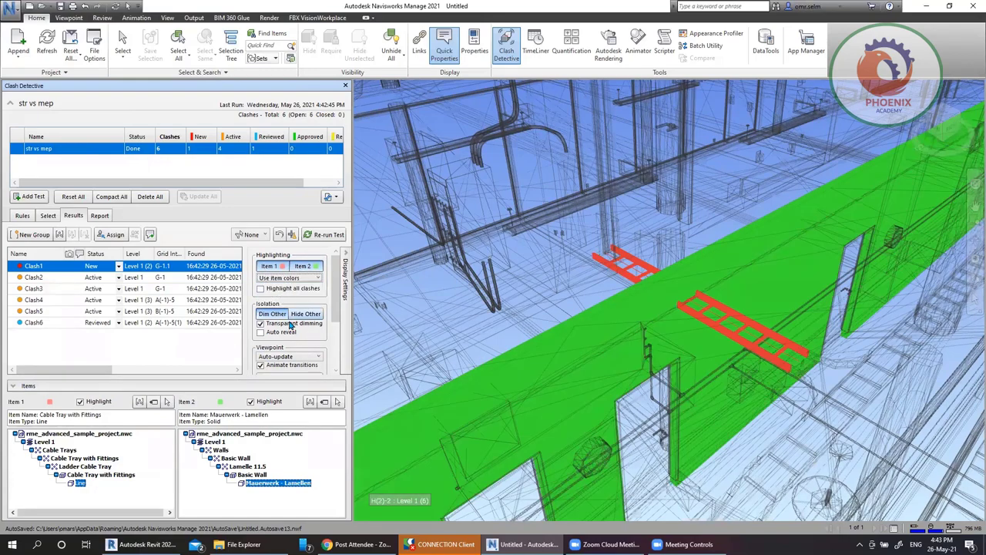
# Highlight all clashes, view them across the whole building, and turn that highlighting off again
pyautogui.click(285, 289)
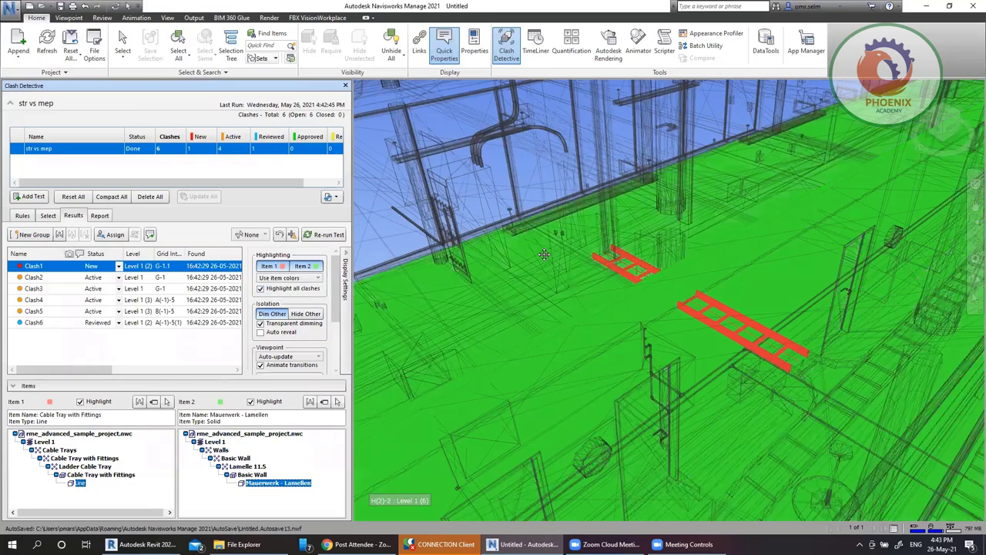
pyautogui.scroll(-3, 546, 254)
pyautogui.scroll(-3, 545, 254)
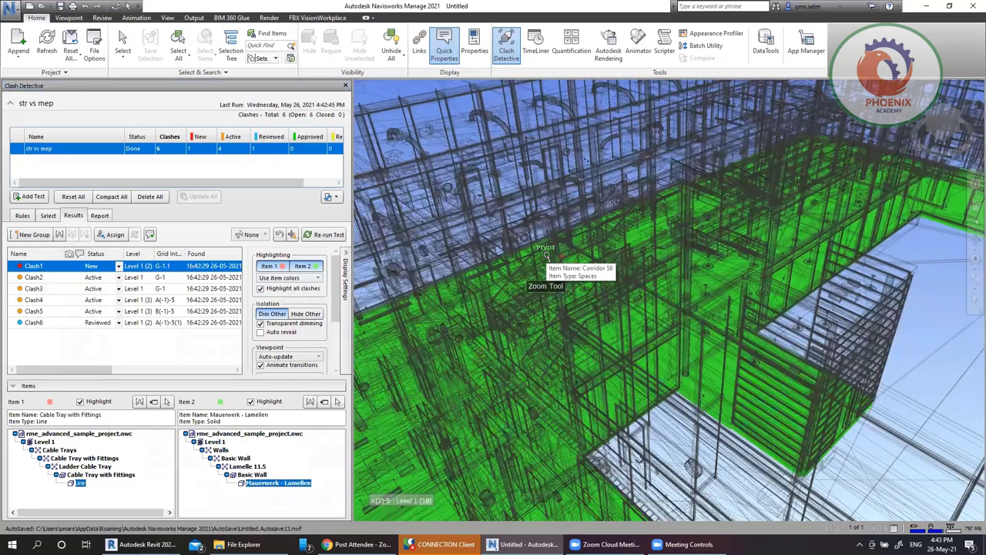
pyautogui.scroll(-3, 678, 345)
pyautogui.scroll(-2, 678, 344)
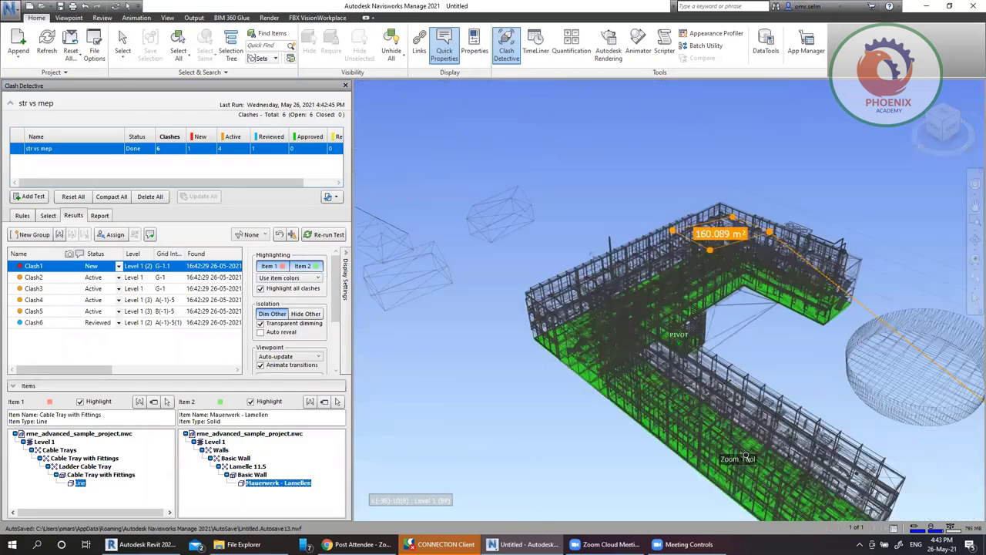
pyautogui.moveTo(678, 344); pyautogui.dragTo(515, 324, button='middle')
pyautogui.scroll(5, 503, 318)
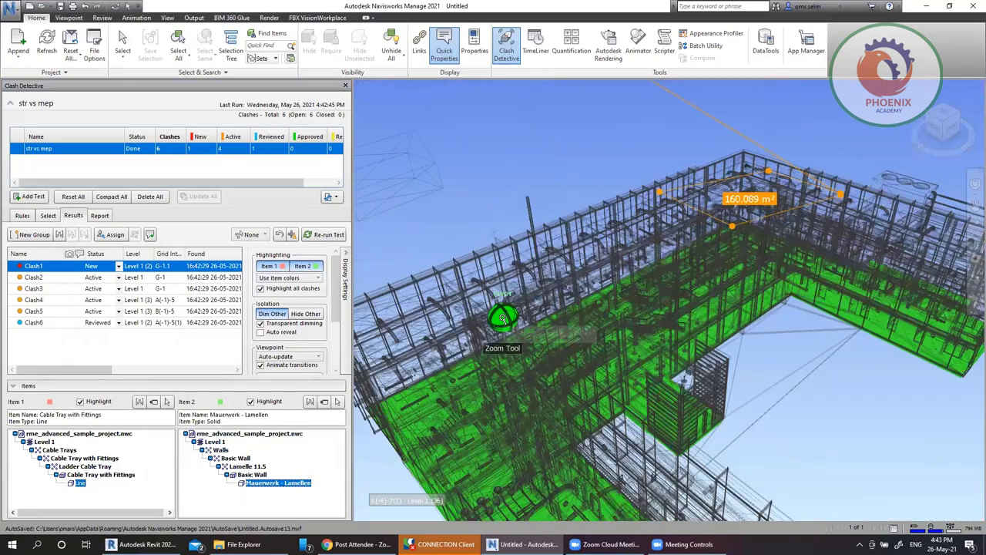
pyautogui.scroll(3, 502, 328)
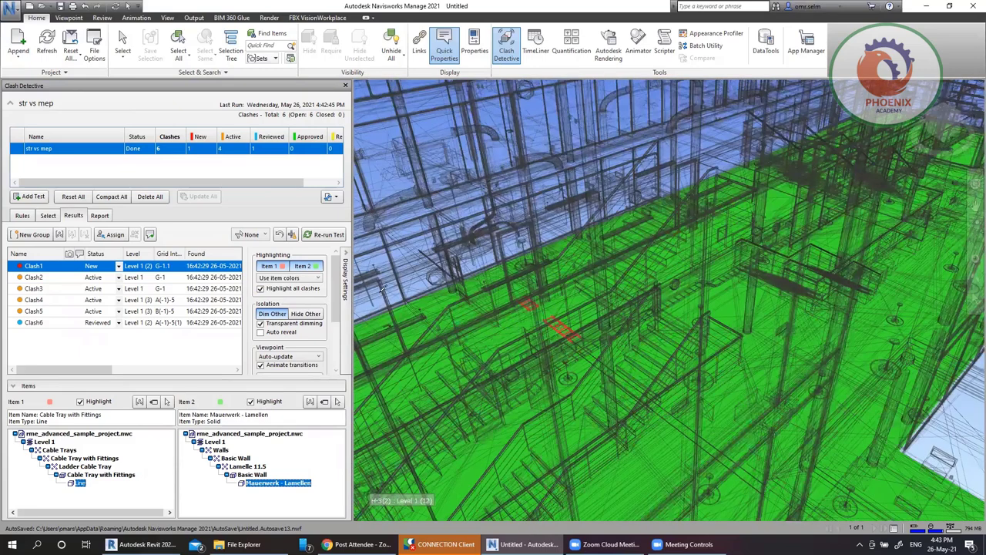
pyautogui.click(289, 290)
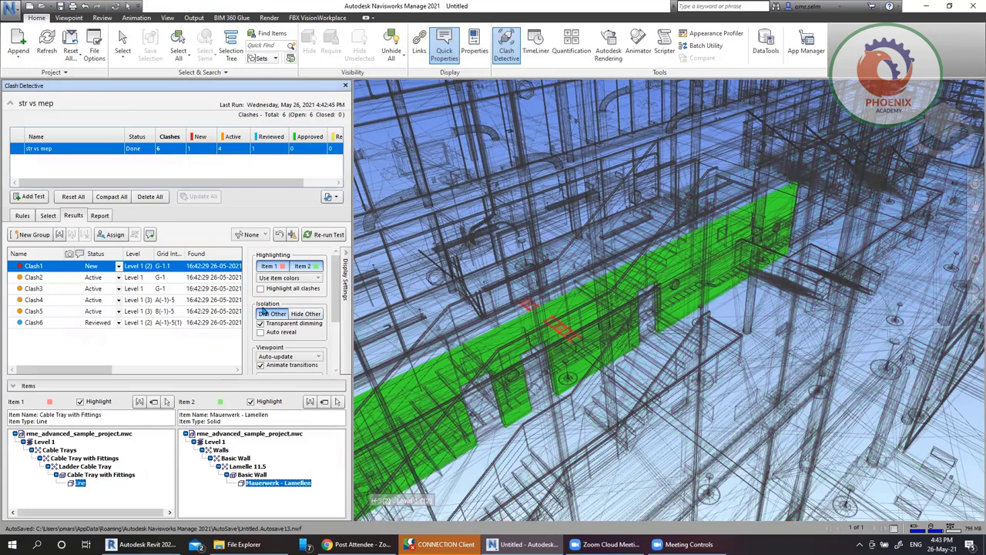
# Hide all other items to view Clash4, Clash5 and Clash6 in isolation, and restore dimming of the rest of the model
pyautogui.click(300, 316)
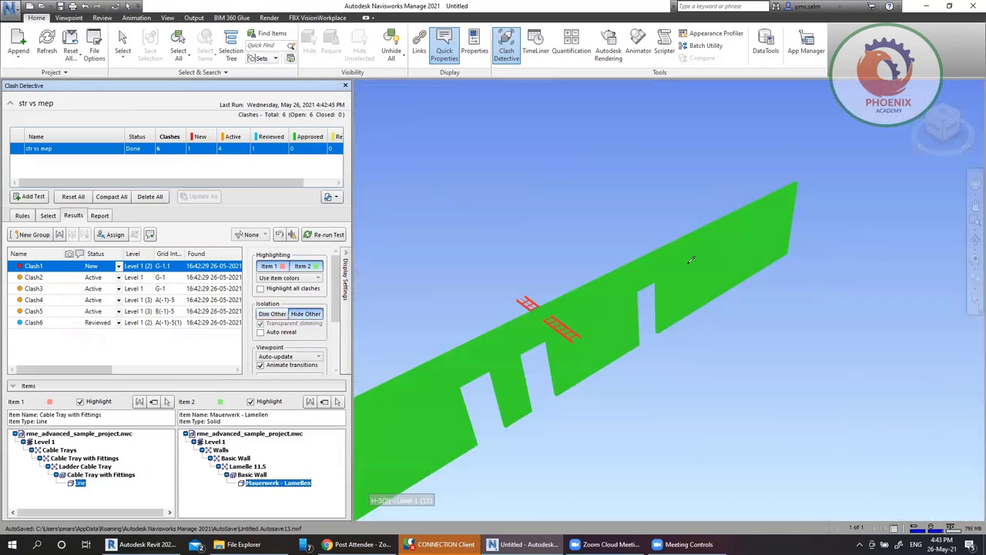
pyautogui.scroll(-2, 583, 246)
pyautogui.click(33, 300)
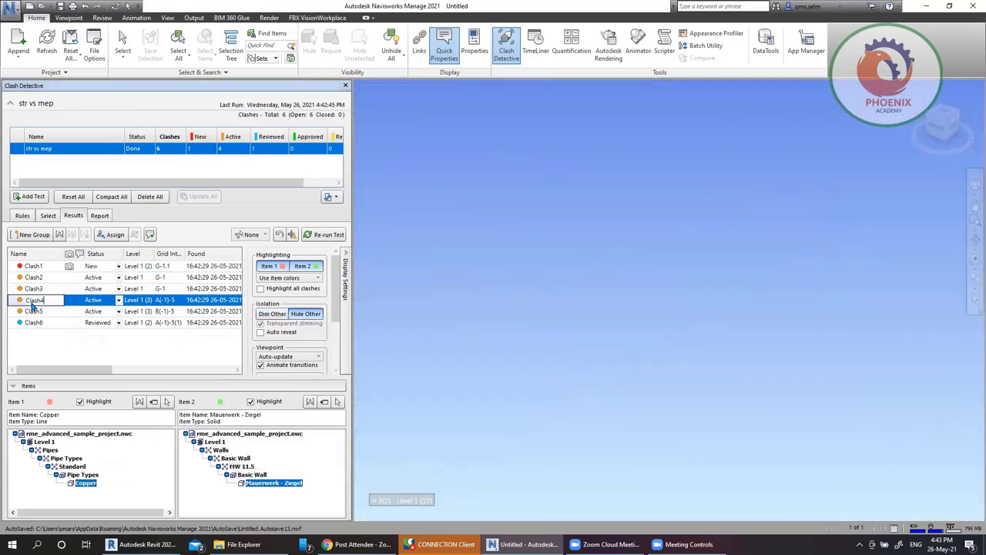
pyautogui.click(49, 311)
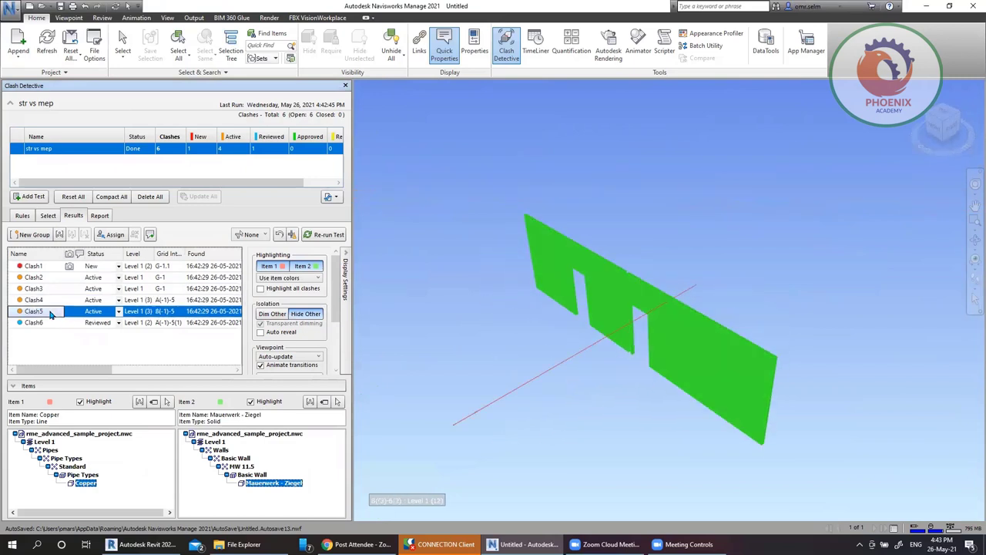
pyautogui.click(51, 325)
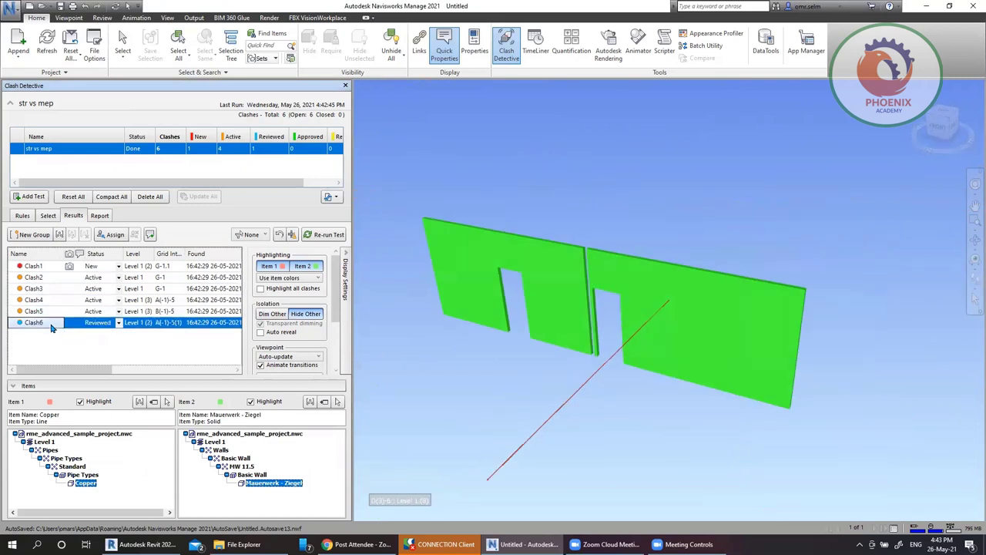
pyautogui.click(281, 314)
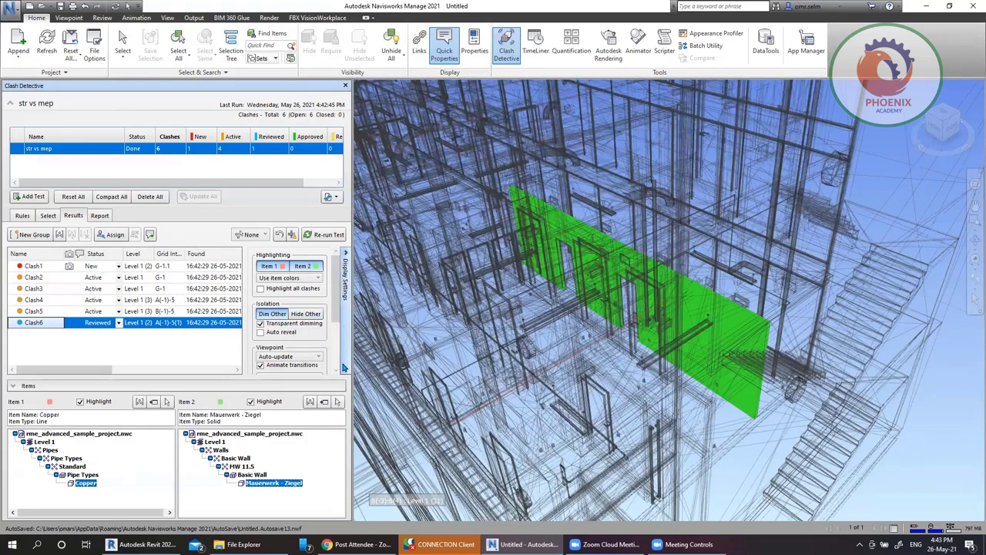
# Switch transparent dimming of the other items off and back on to compare the display around Clash6
pyautogui.click(294, 324)
pyautogui.click(293, 324)
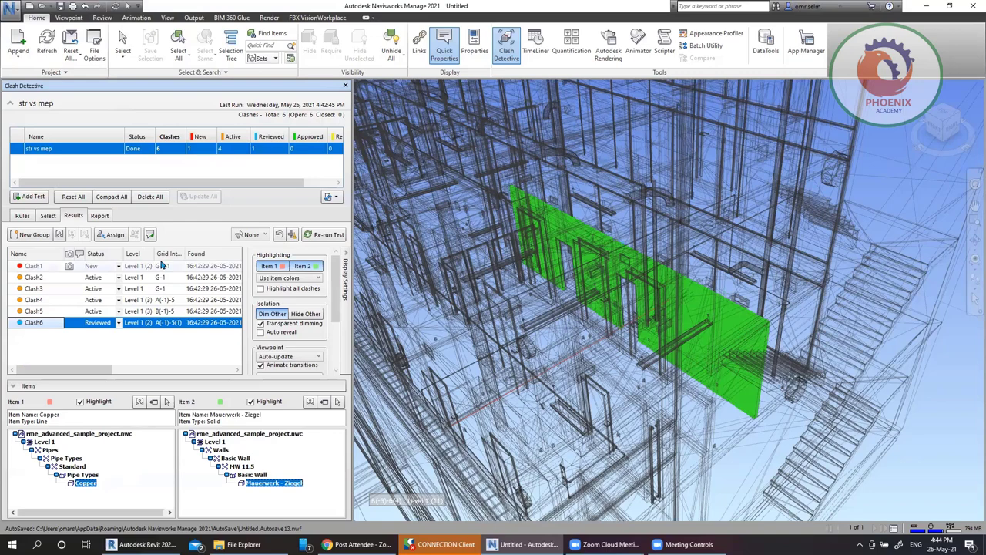
# Add a second clash test and return to the str vs mep test to check its available clash types, keeping Hard
pyautogui.click(24, 194)
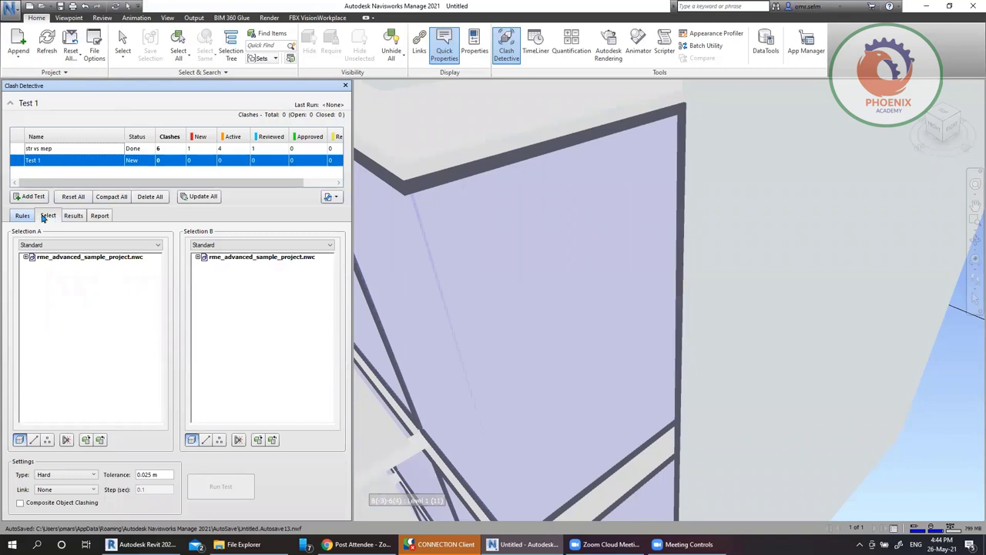
pyautogui.click(57, 150)
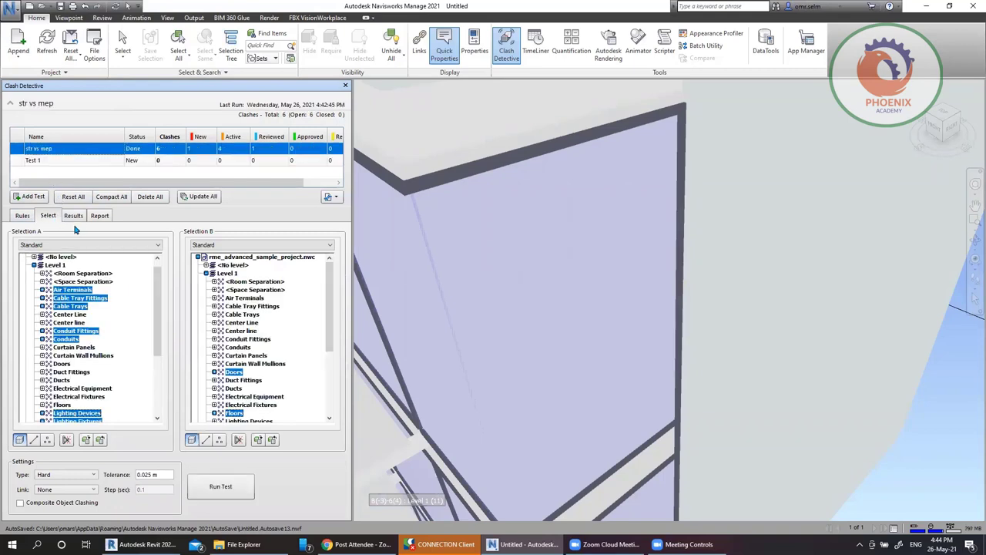
pyautogui.click(79, 476)
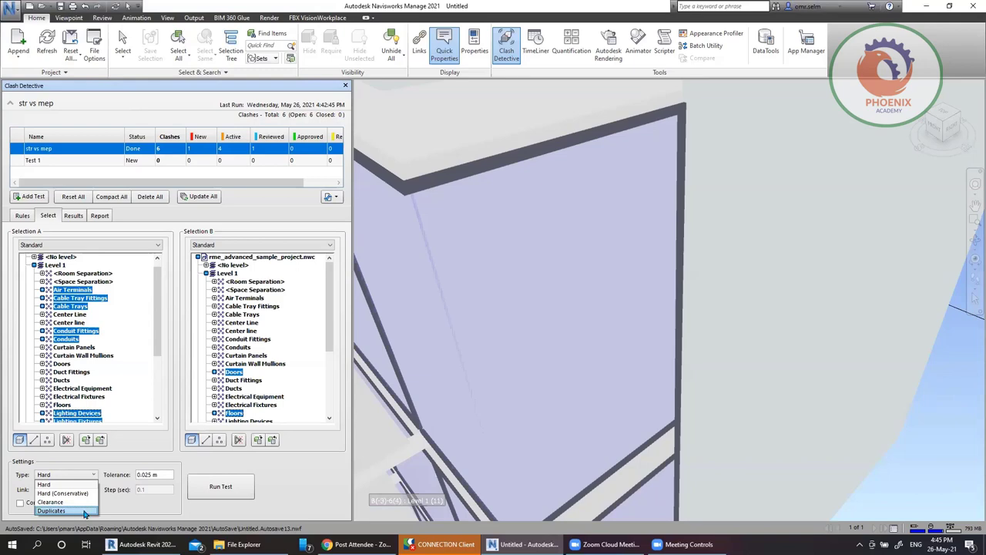
pyautogui.click(97, 472)
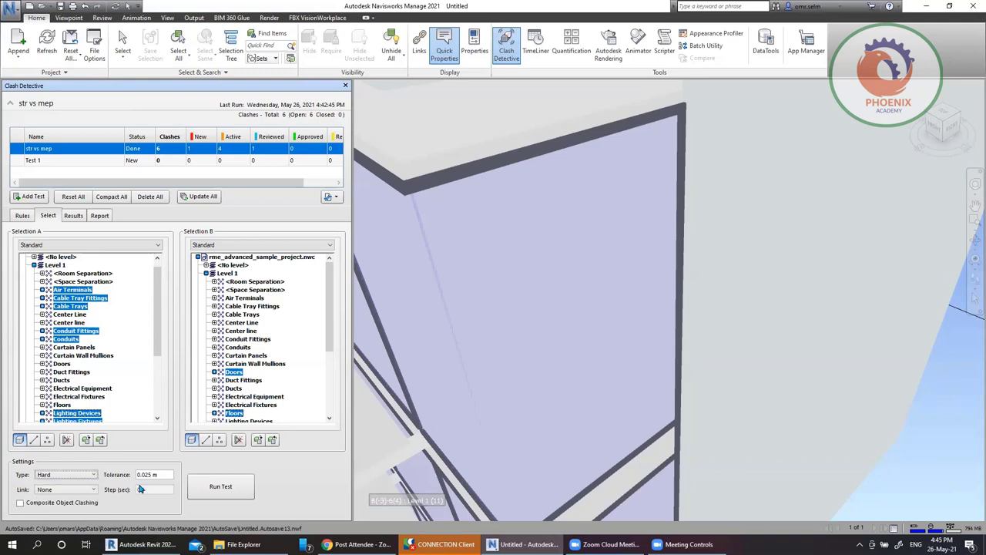
# Assign Clash2 in the str vs mep results to a team member by first name, without notes
pyautogui.click(77, 217)
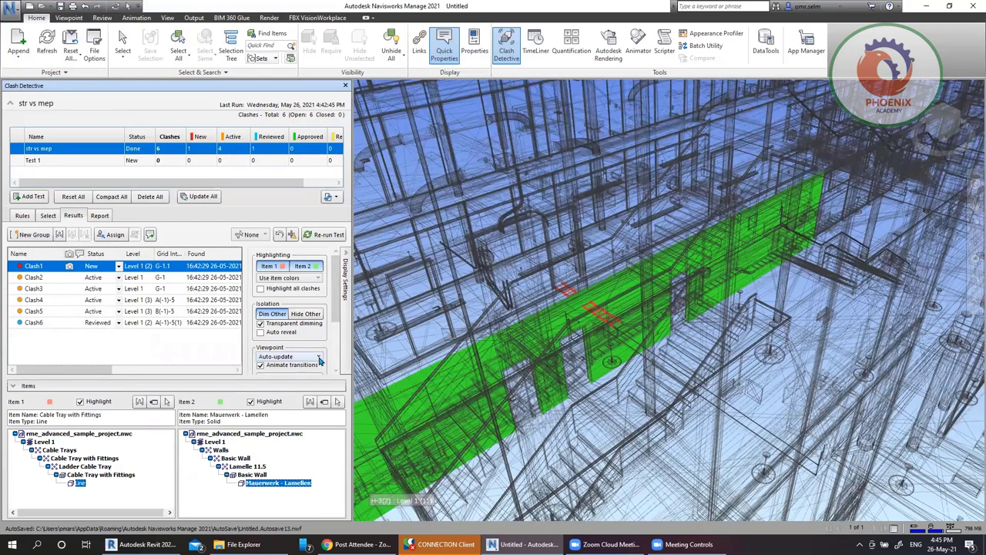
pyautogui.click(72, 278)
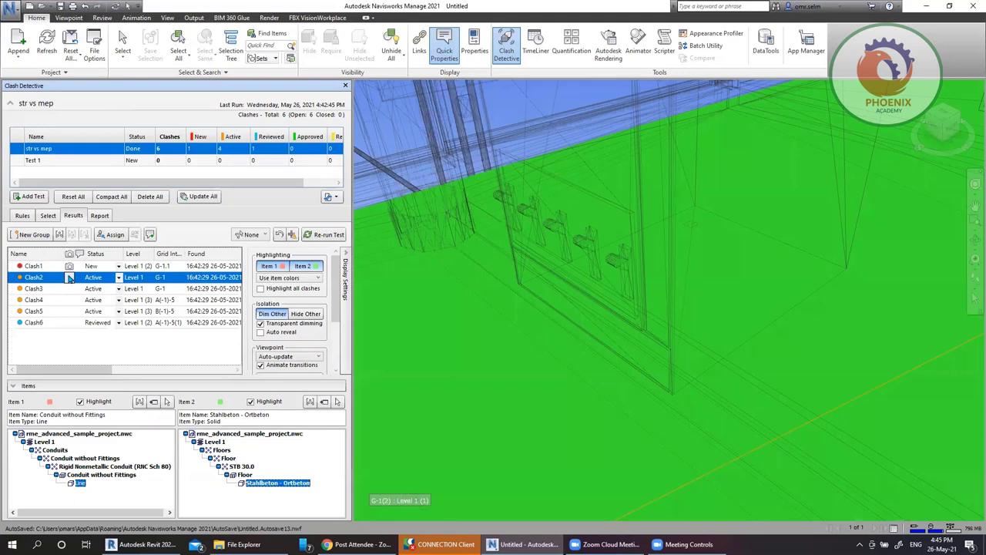
pyautogui.rightClick(65, 280)
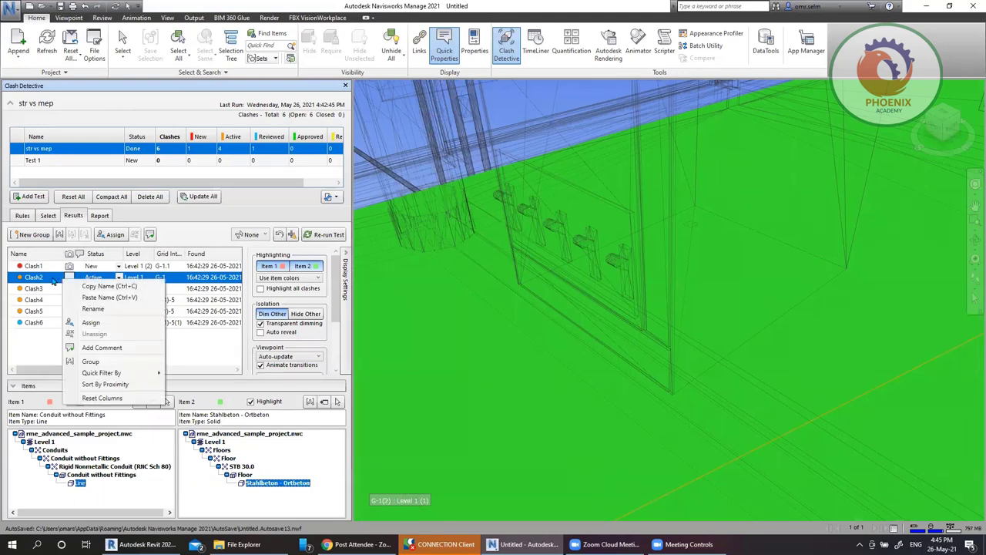
pyautogui.click(91, 322)
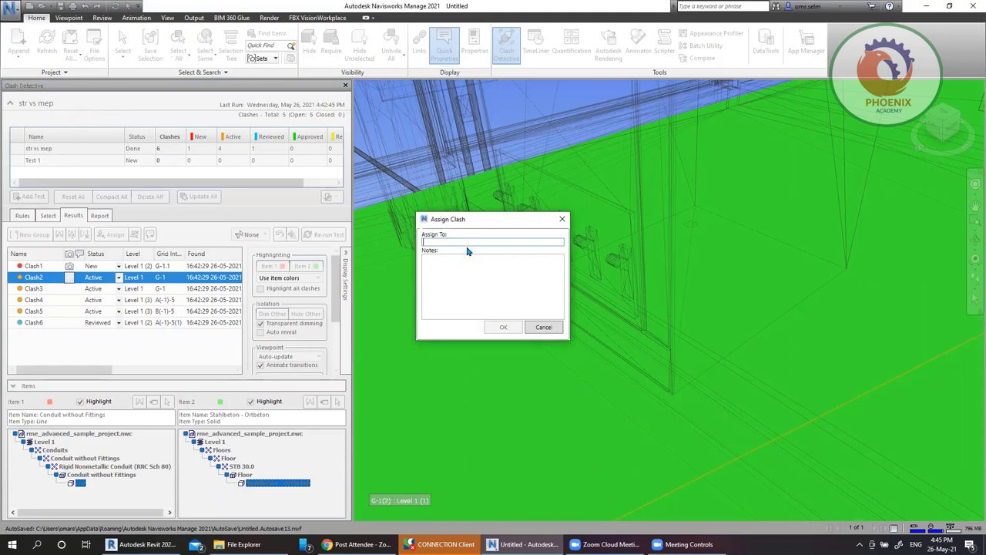
pyautogui.write('omar')
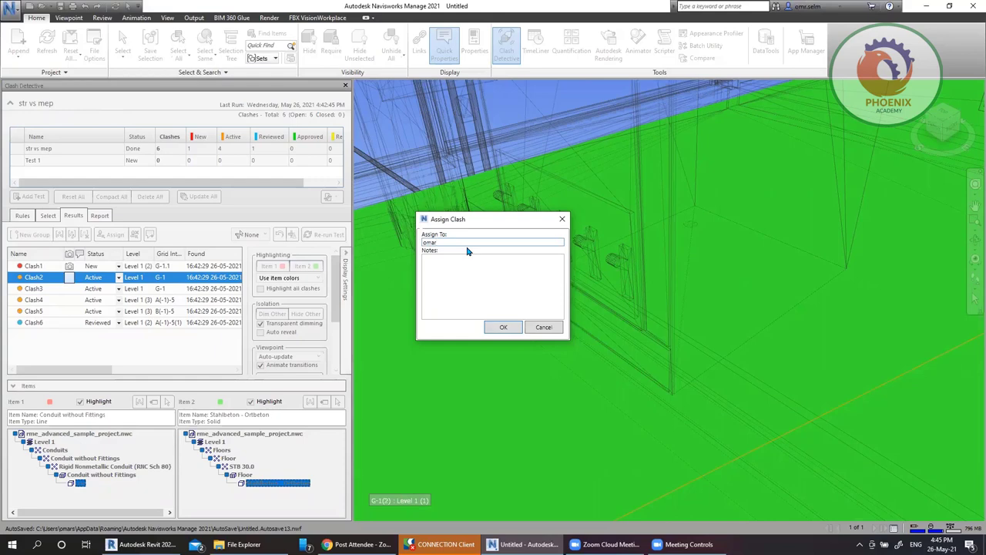
pyautogui.click(503, 327)
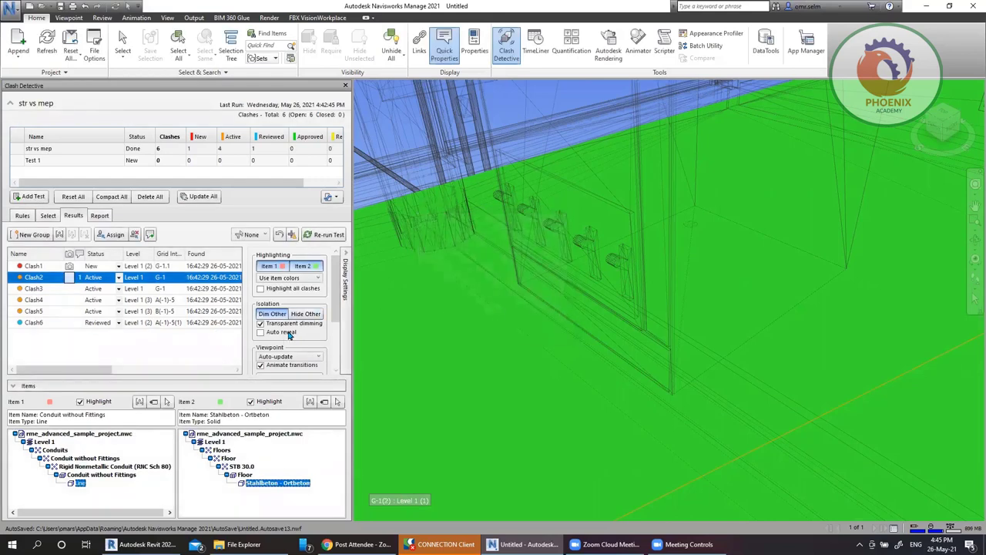
# Set up the clash report for all tests combined in HTML format
pyautogui.click(101, 216)
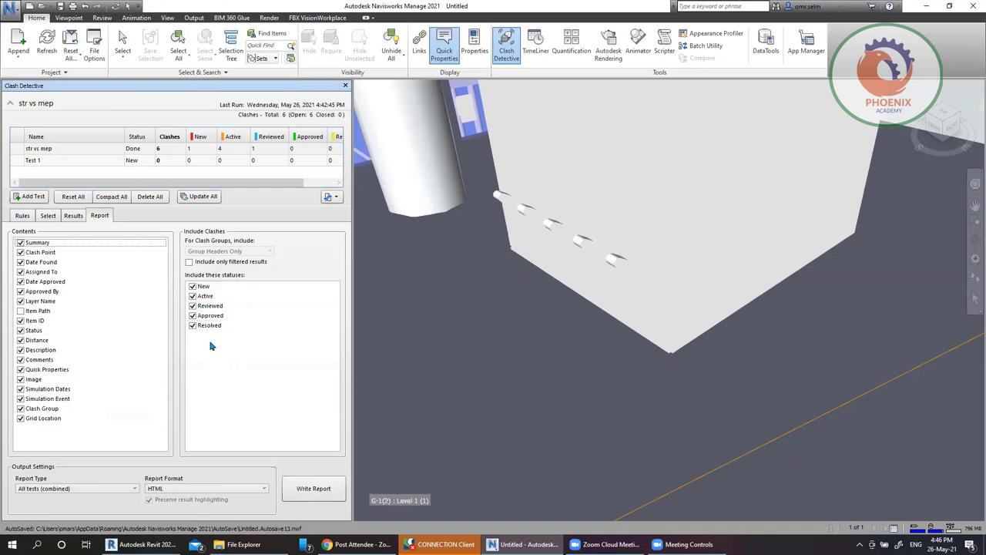
pyautogui.click(81, 488)
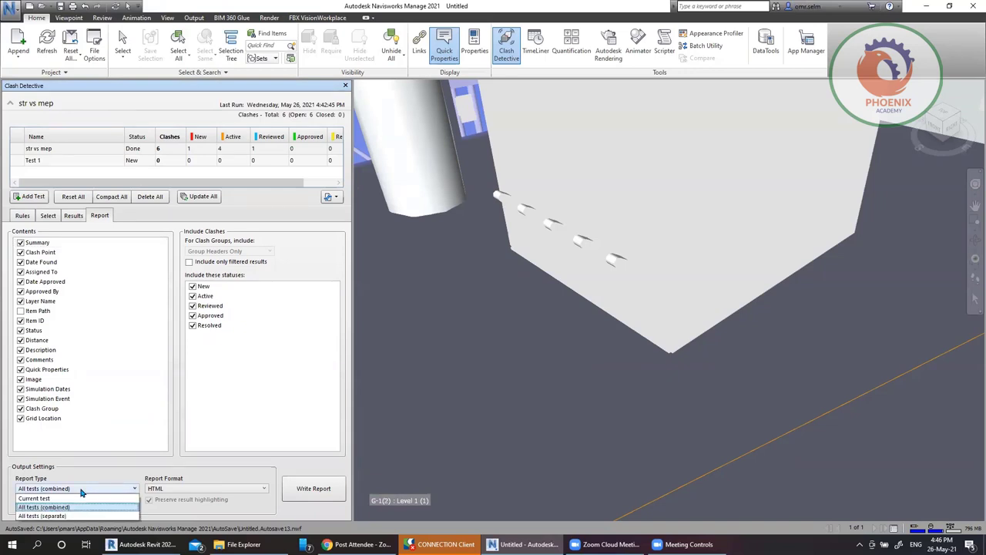
pyautogui.click(81, 490)
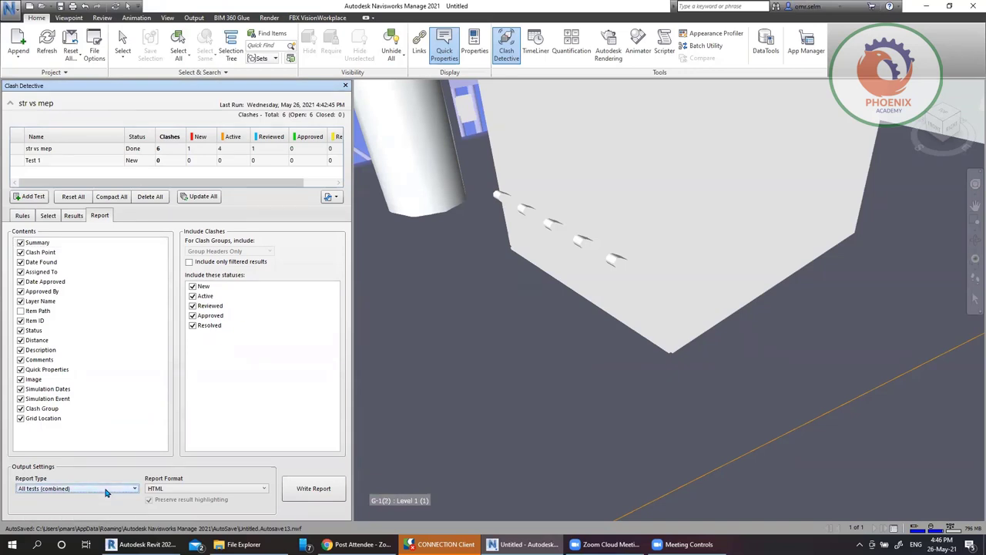
pyautogui.press('Tab')
pyautogui.hotkey('alt', 'Down')
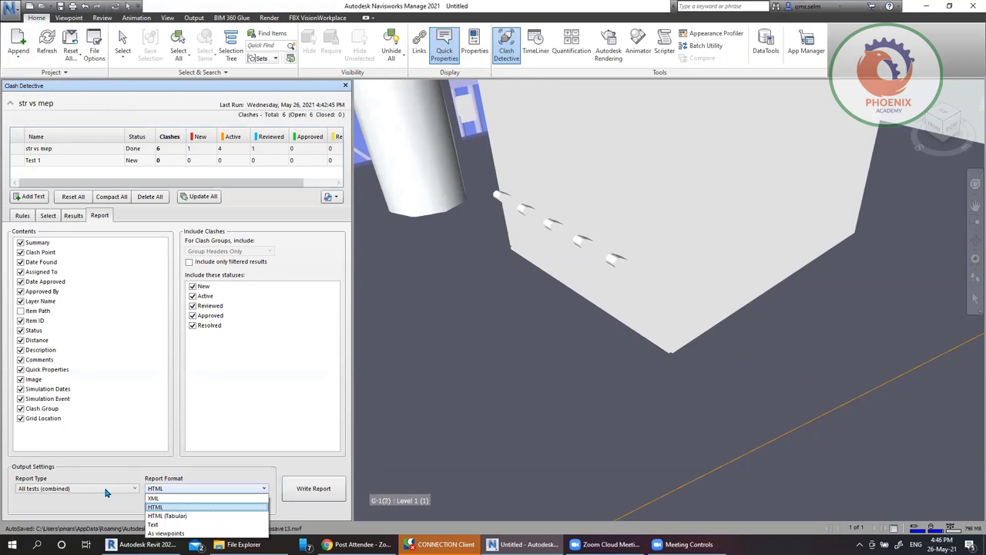
pyautogui.click(189, 507)
# Write the clash report and save it as Untitled.html on the Desktop
pyautogui.click(299, 487)
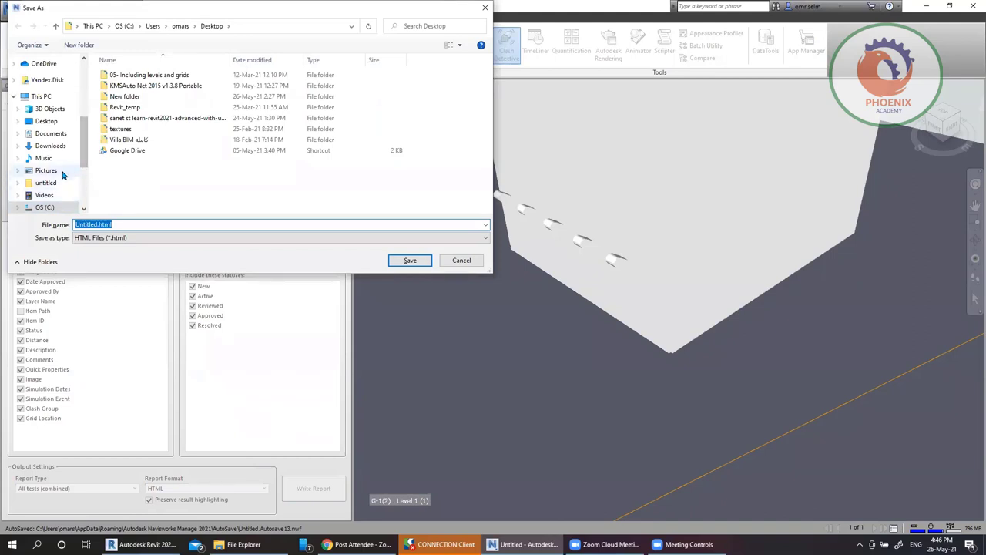
pyautogui.click(46, 121)
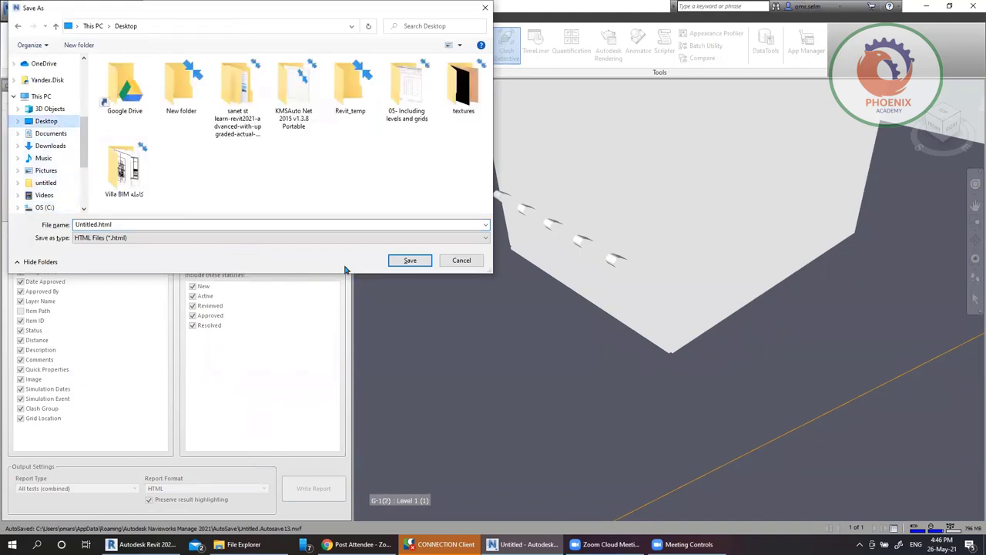
pyautogui.click(409, 260)
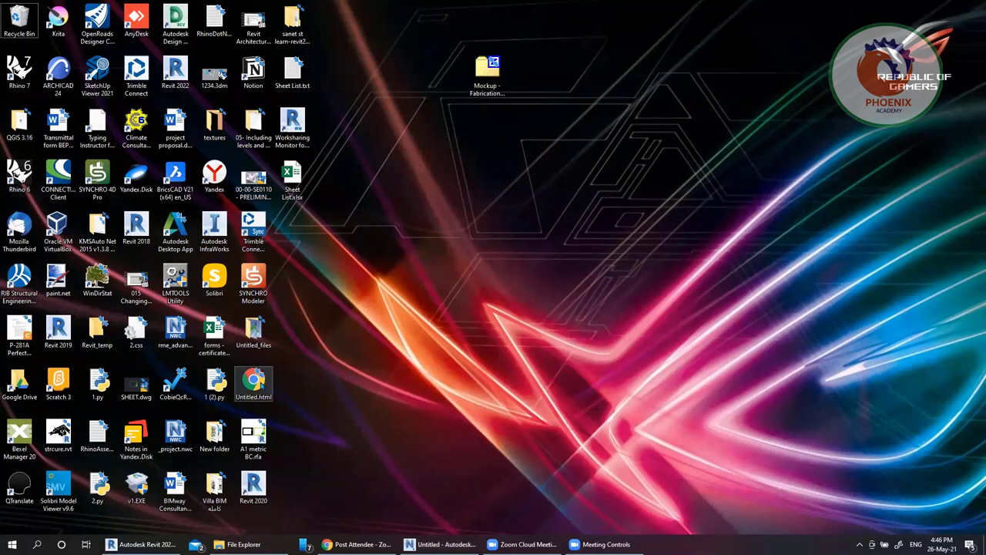
# Open Untitled.html from the desktop in Google Chrome and examine Clash1's details, its two items and its full-size image
pyautogui.doubleClick(254, 381)
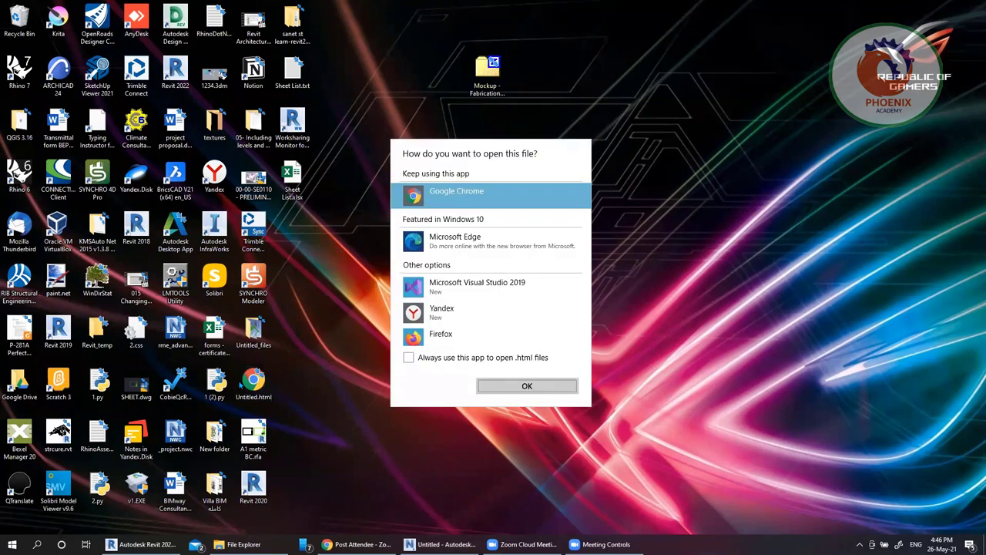
pyautogui.click(532, 387)
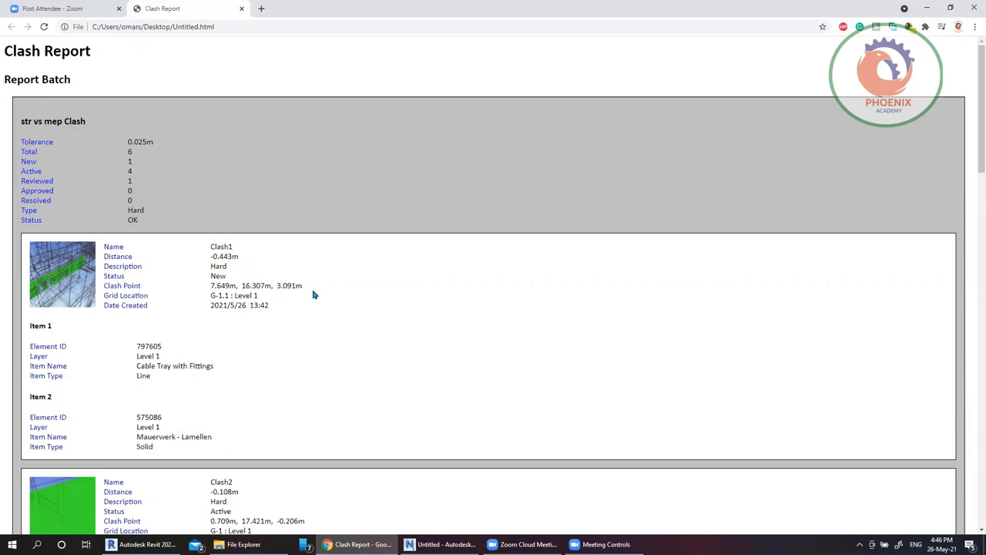
pyautogui.moveTo(313, 293); pyautogui.dragTo(330, 268)
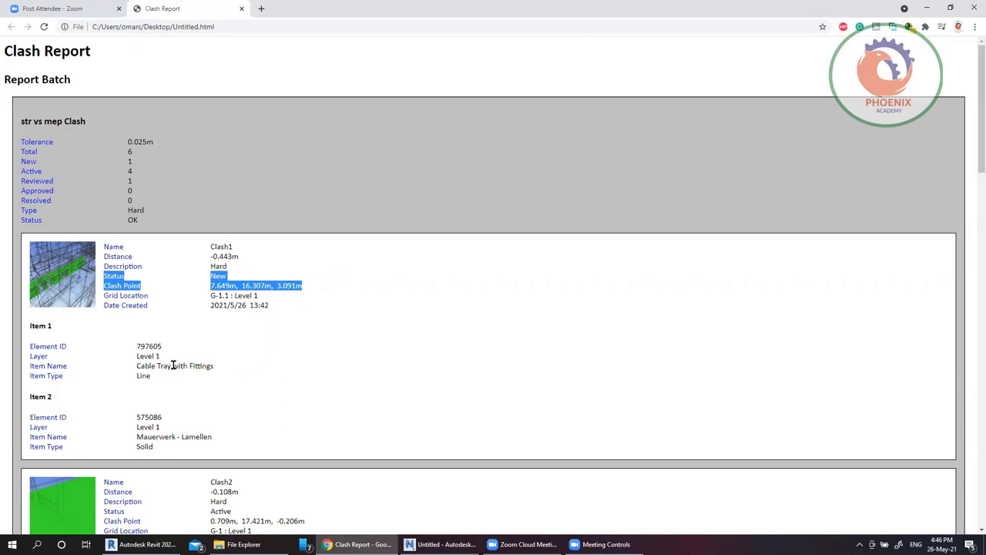
pyautogui.click(153, 376)
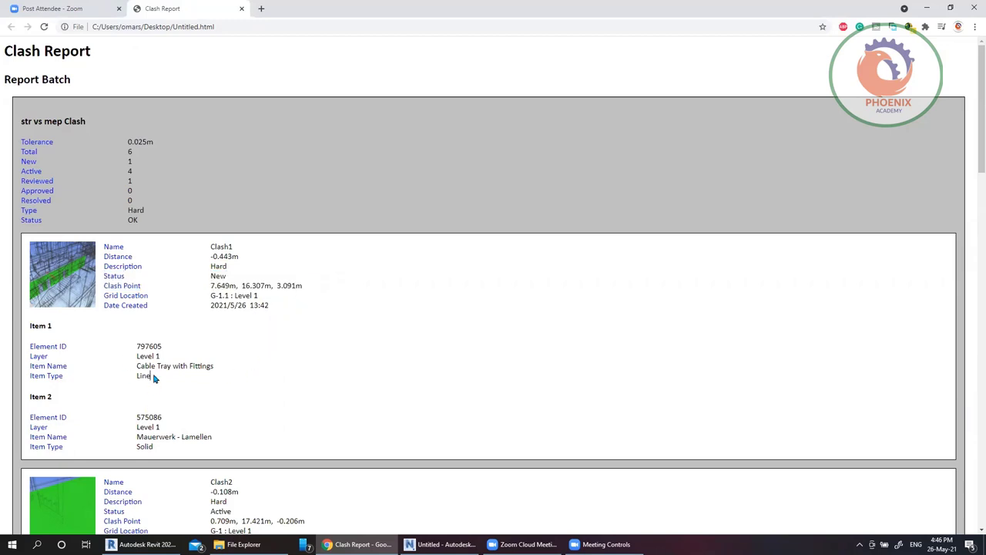
pyautogui.tripleClick(194, 438)
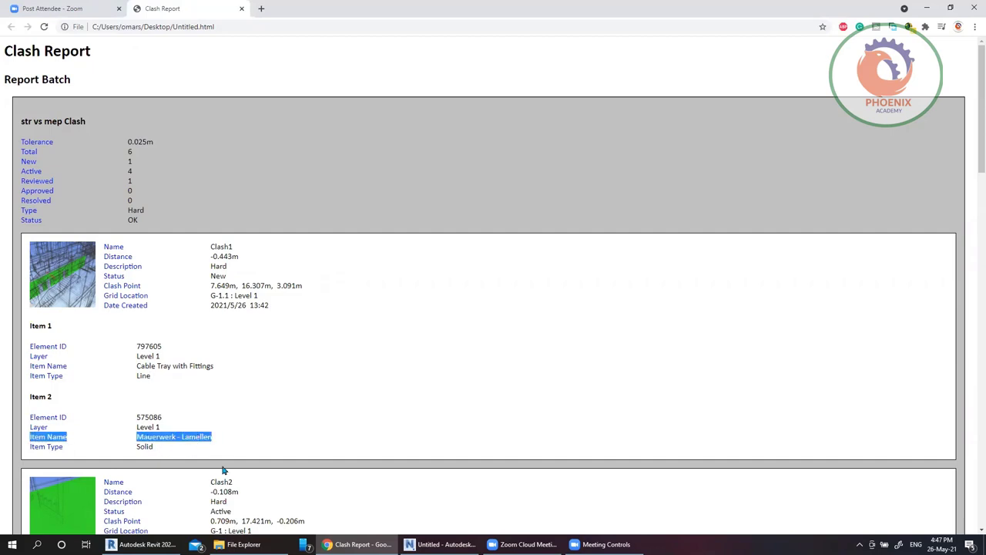
pyautogui.click(161, 449)
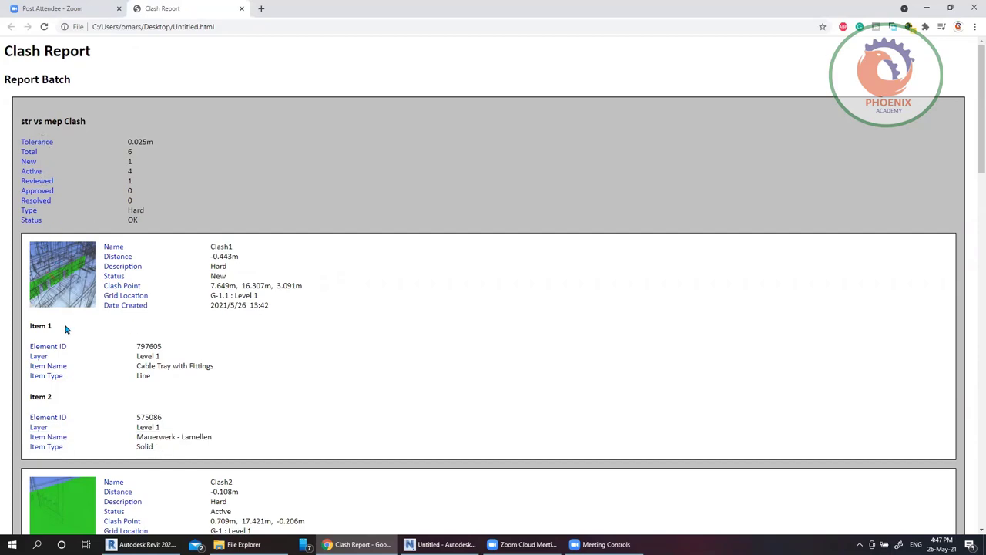
pyautogui.click(58, 288)
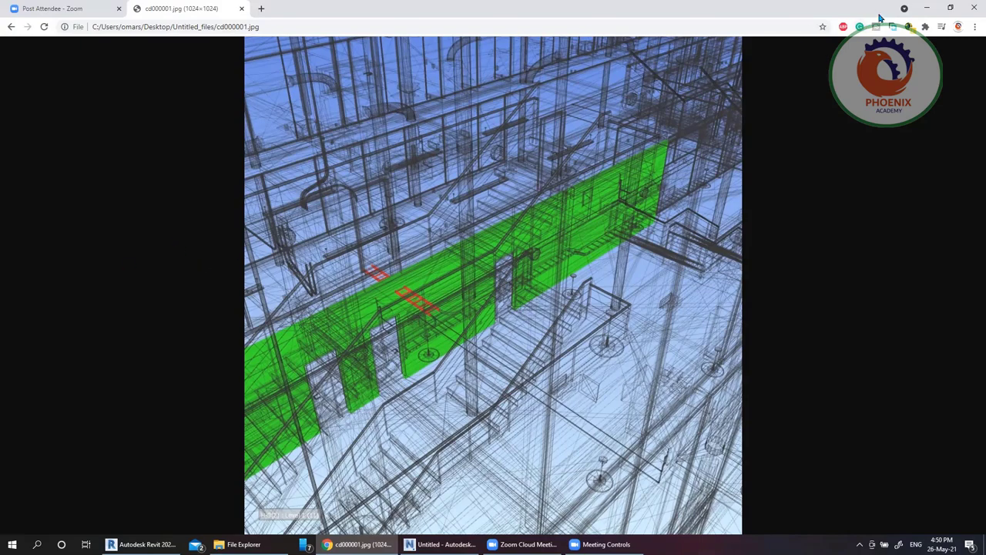
# Switch back to Navisworks and review the str vs mep test's ignore rules, selections and results
pyautogui.click(928, 11)
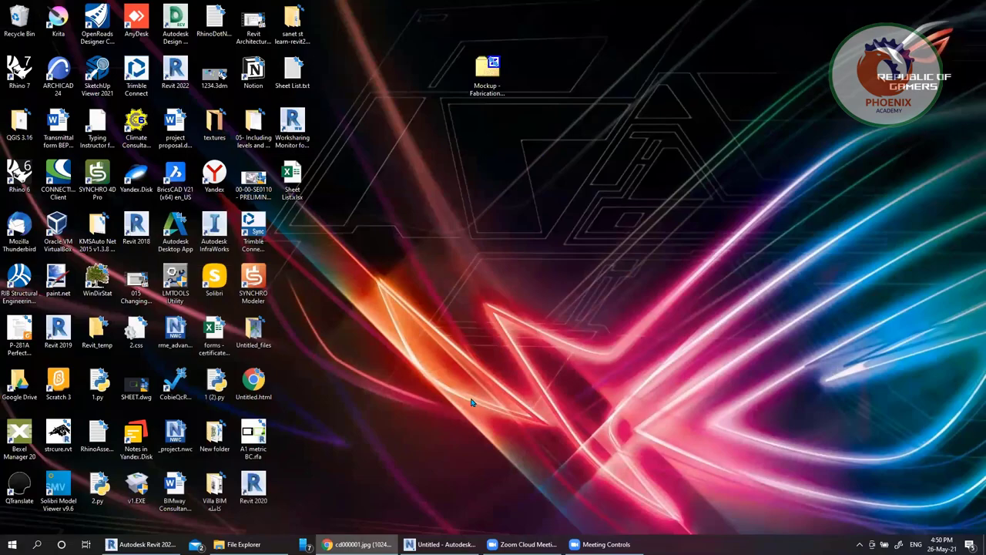
pyautogui.click(441, 543)
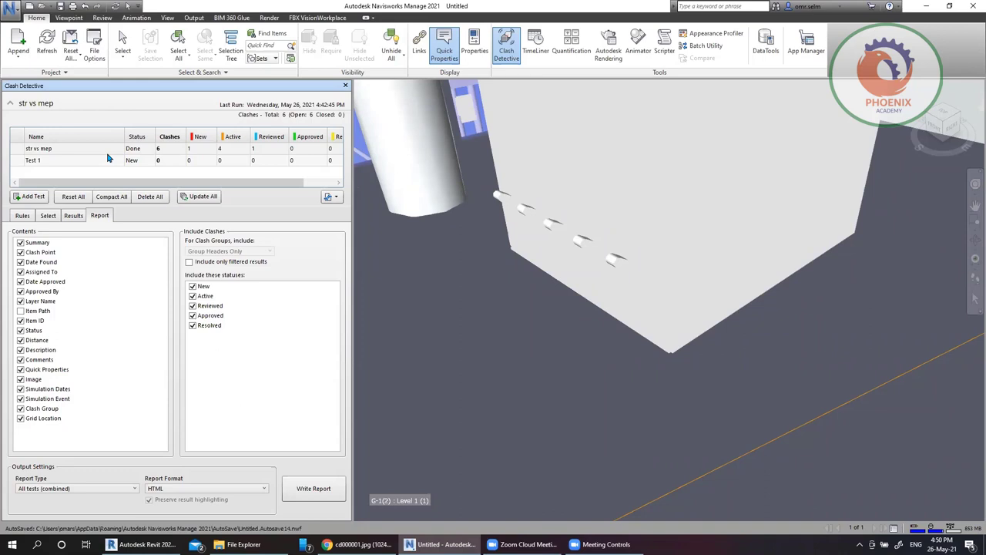
pyautogui.click(29, 216)
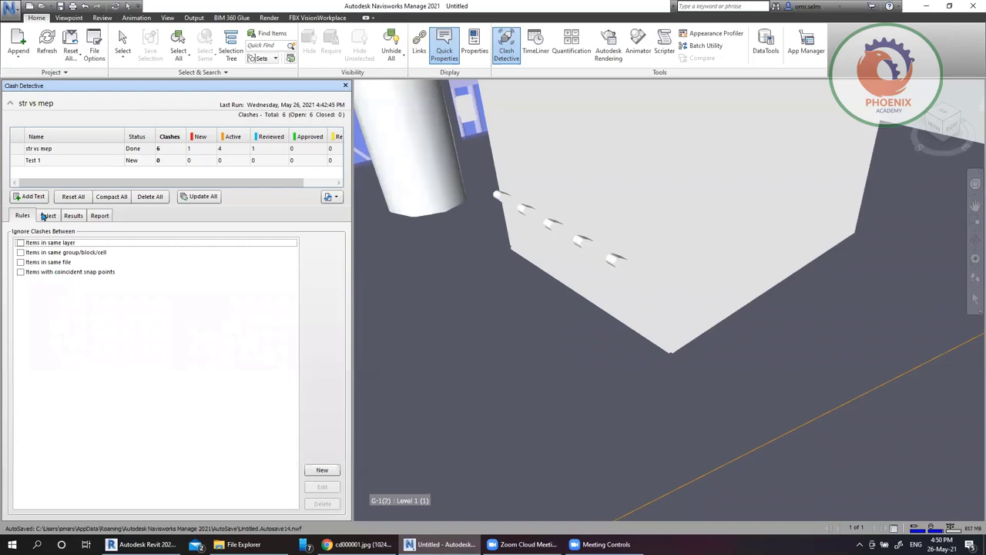
pyautogui.click(47, 215)
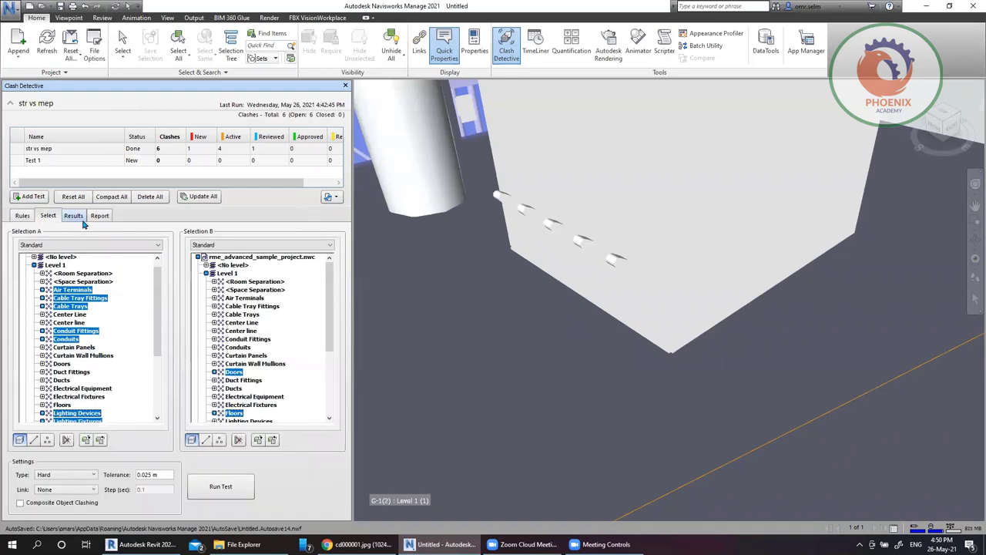
pyautogui.click(74, 216)
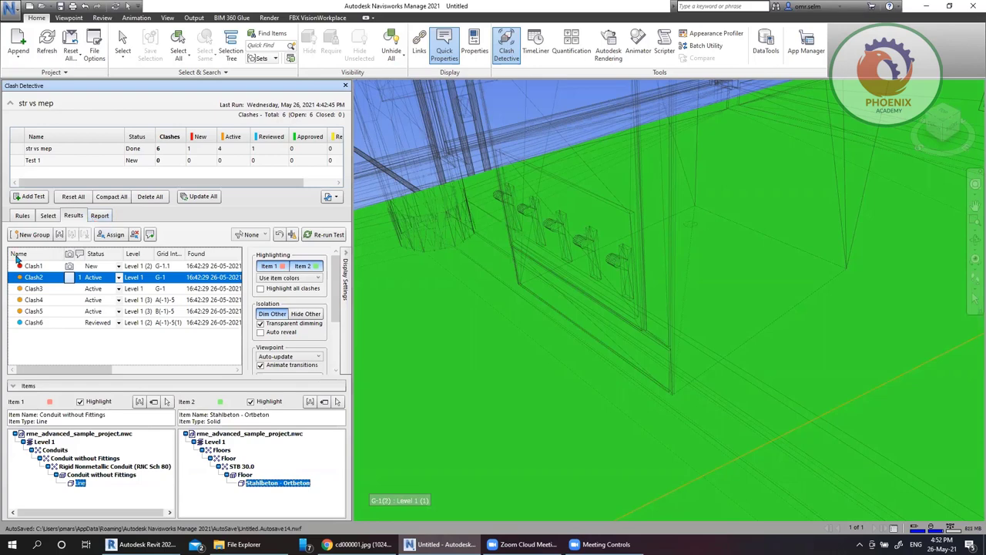
pyautogui.click(31, 216)
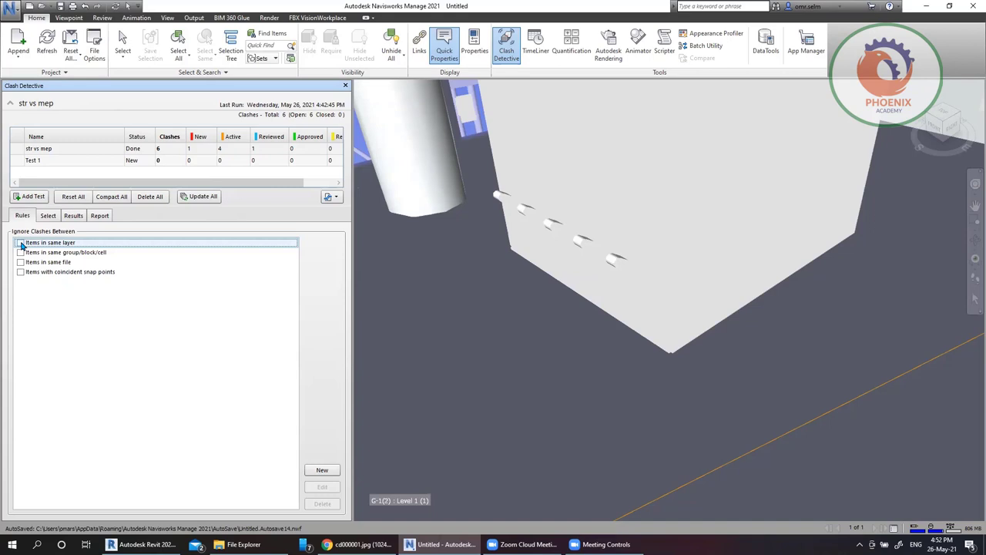
# Change the tree display of Selection A in the str vs mep test to Compact, and from there to Properties
pyautogui.click(48, 220)
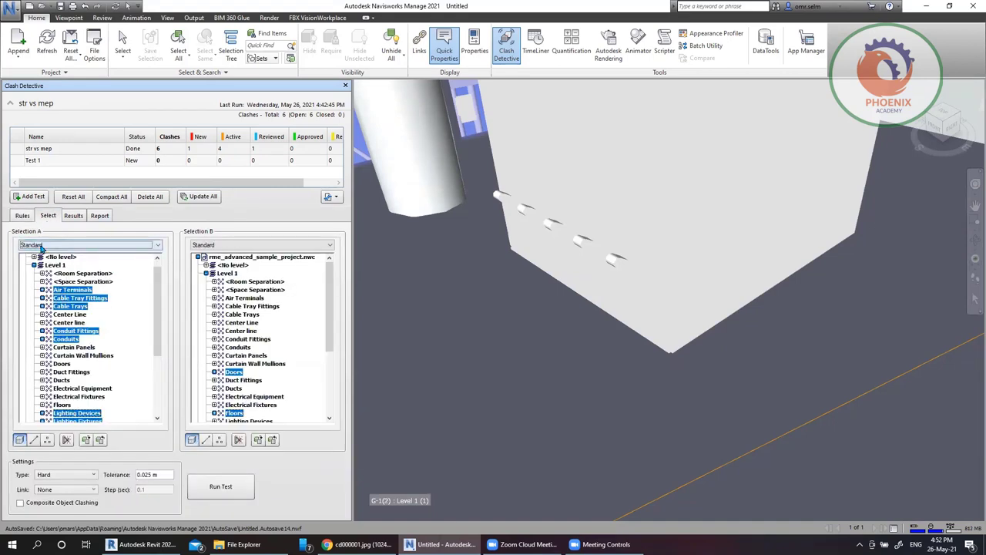
pyautogui.click(42, 246)
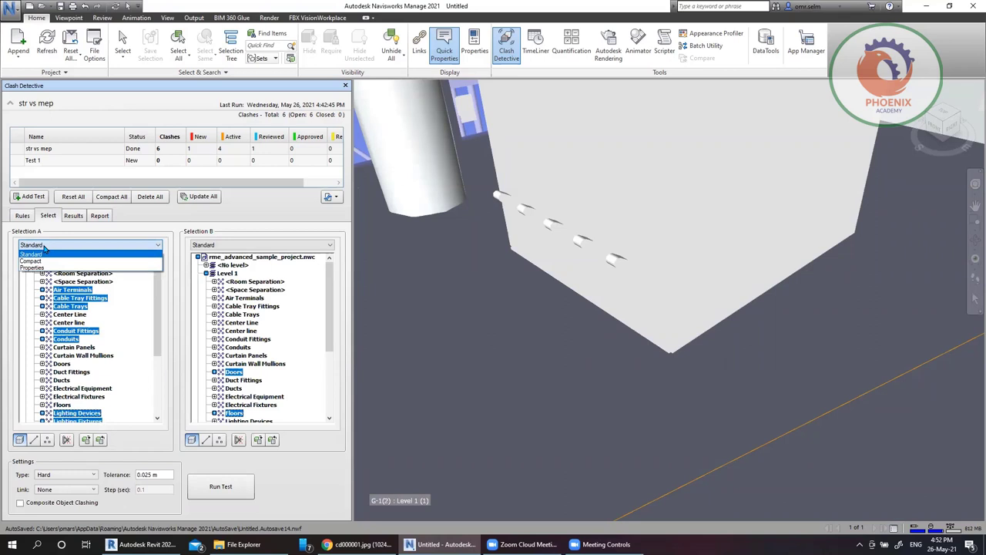
pyautogui.click(48, 261)
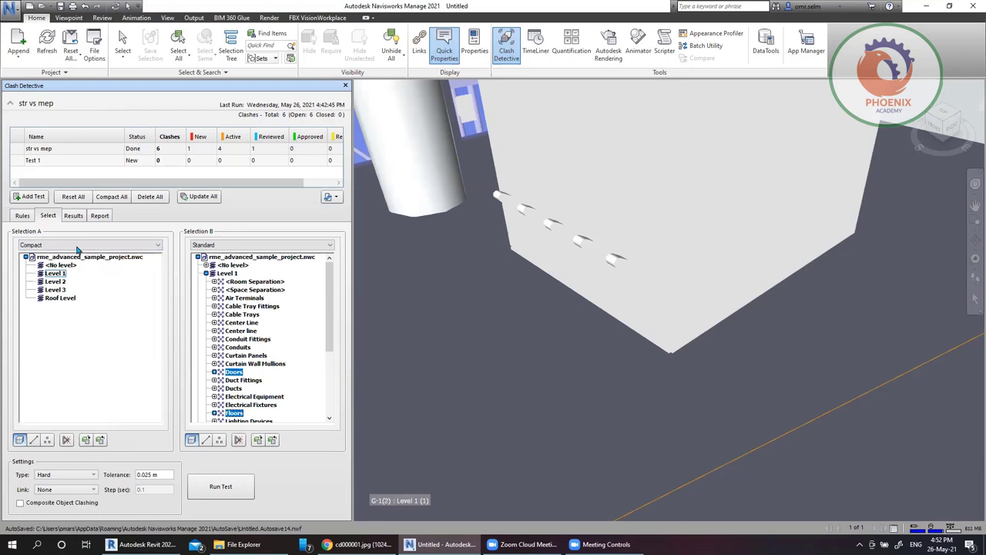
pyautogui.click(80, 246)
pyautogui.click(65, 268)
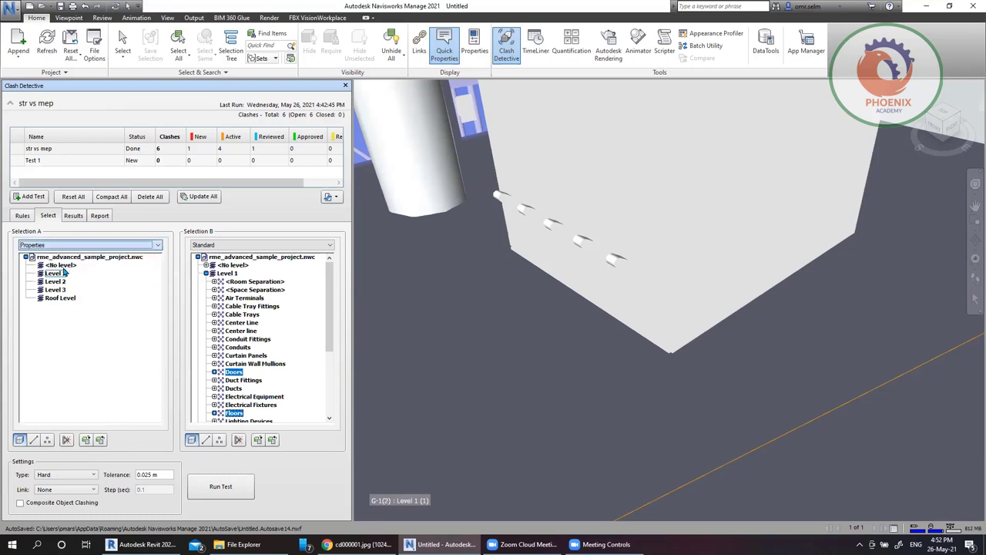
# Expand Item and its Type property in Selection A's property tree and select the Air Terminals value
pyautogui.click(58, 273)
pyautogui.scroll(15, 60, 308)
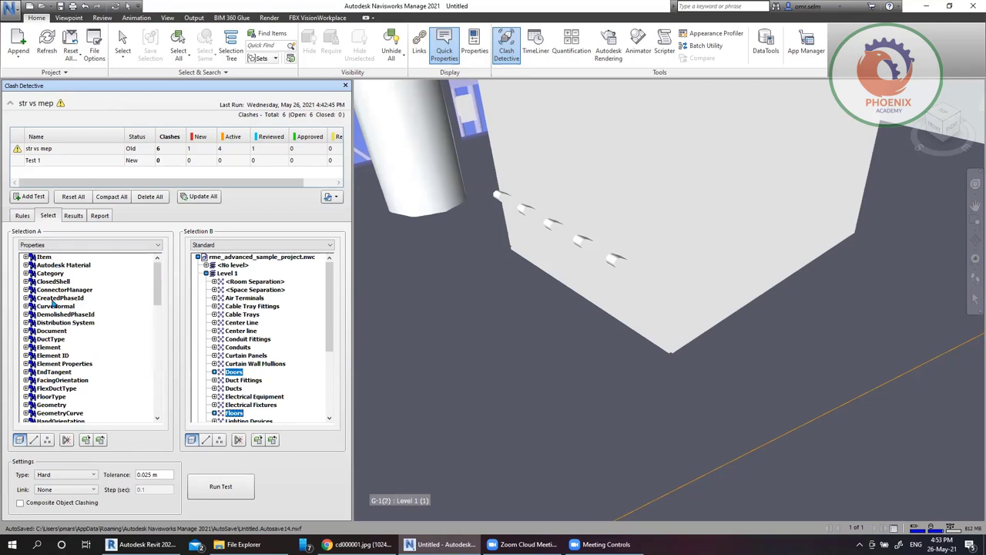
pyautogui.scroll(-6, 56, 385)
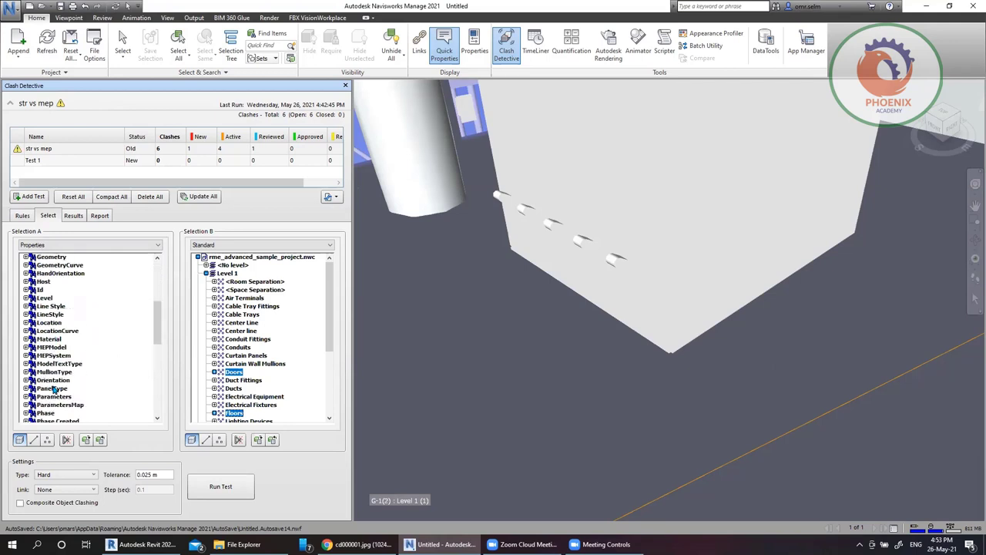
pyautogui.scroll(6, 54, 391)
pyautogui.click(44, 256)
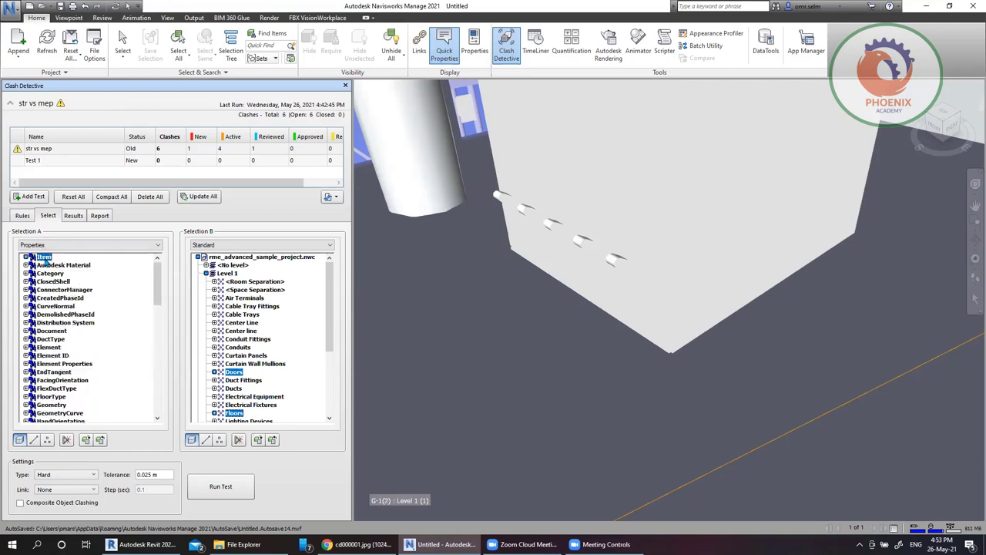
pyautogui.click(26, 257)
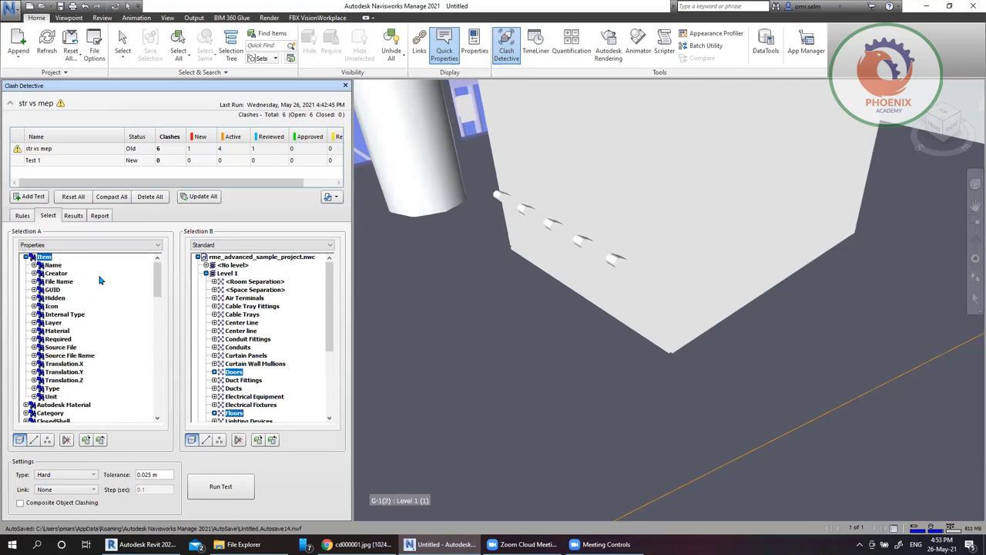
pyautogui.click(54, 390)
pyautogui.click(34, 389)
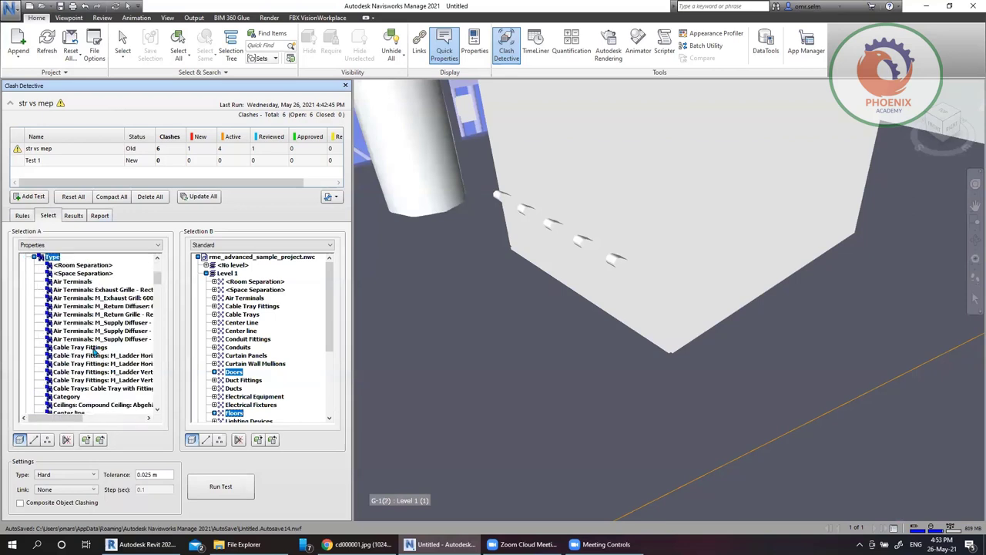
pyautogui.click(86, 281)
# Set Selection A's tree display to Standard and select the Standard type under the M_Return Grille air terminals
pyautogui.click(66, 245)
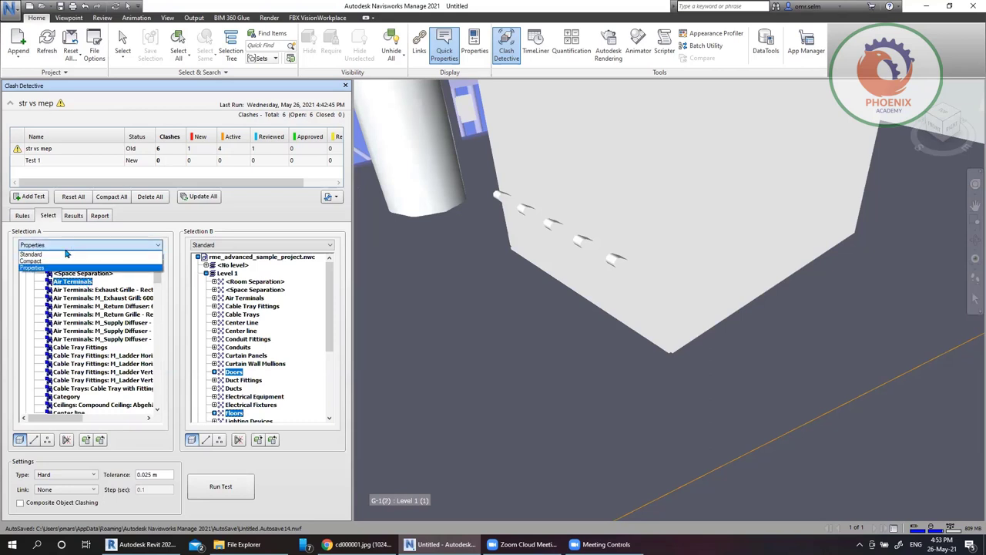
pyautogui.click(59, 255)
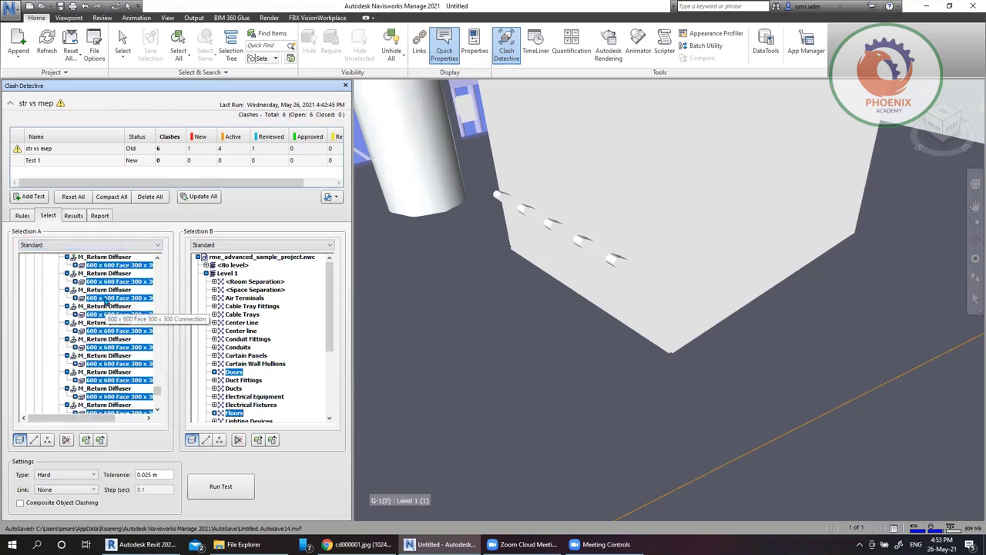
pyautogui.scroll(1, 161, 283)
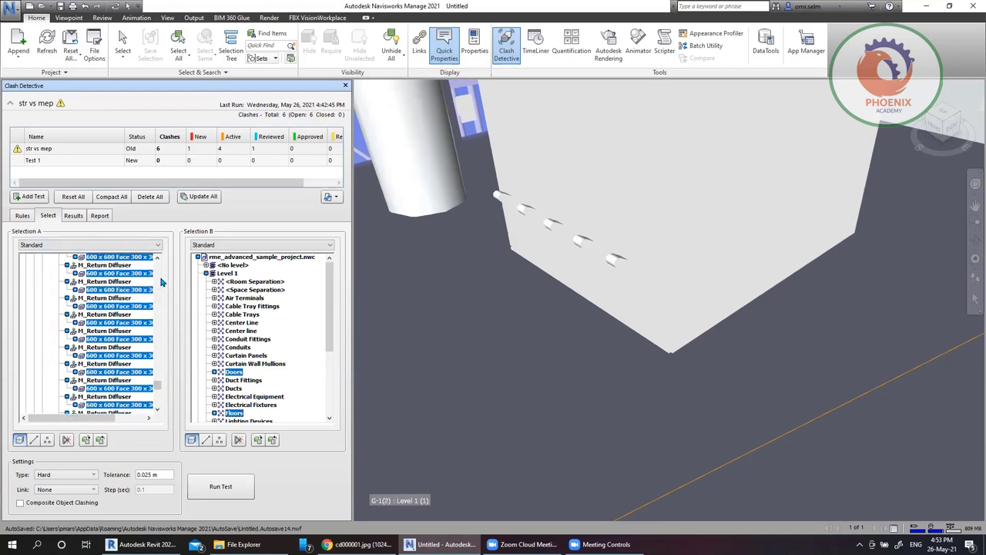
pyautogui.scroll(10, 162, 283)
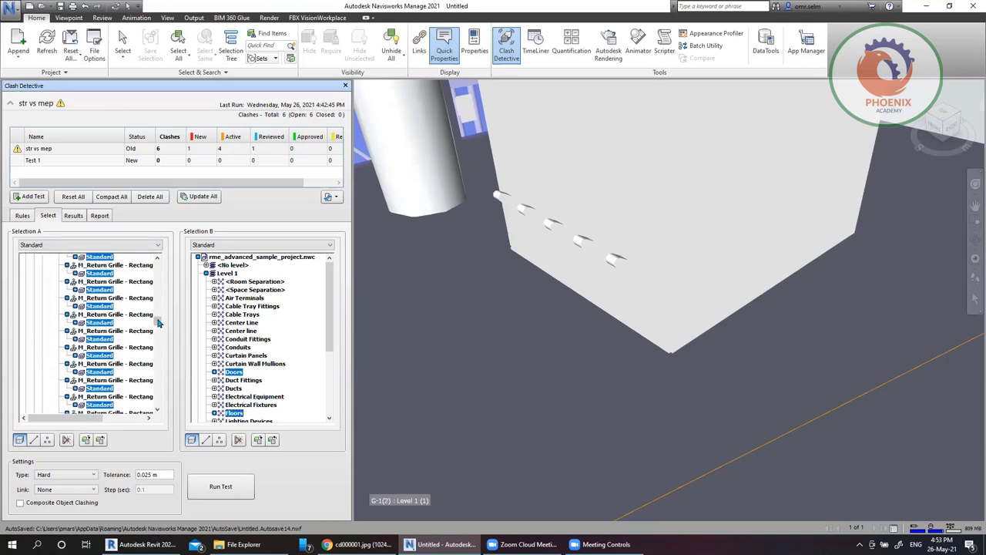
pyautogui.scroll(5, 158, 301)
pyautogui.scroll(-2, 158, 262)
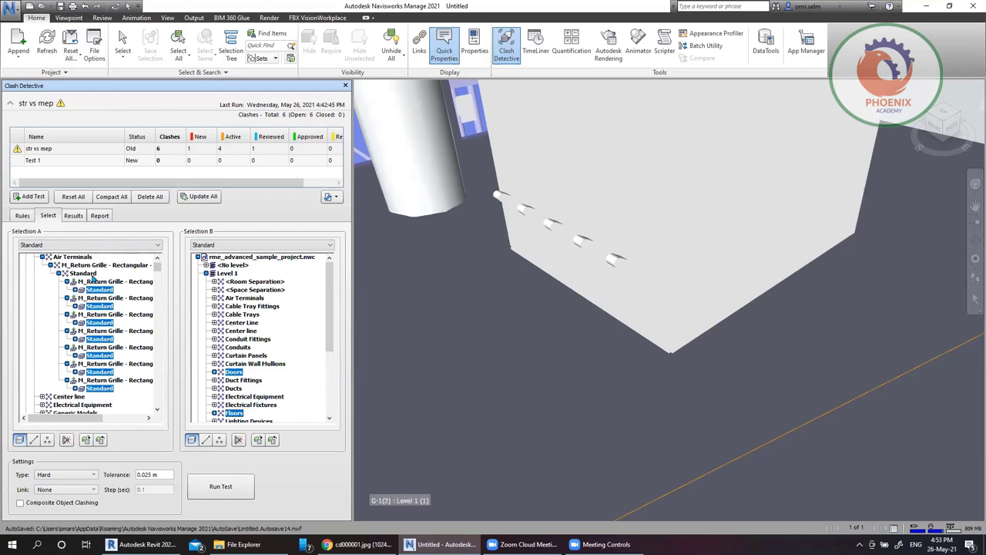
pyautogui.click(85, 274)
# Return Selection A to the Properties display and examine the values listed under Item's Name property
pyautogui.click(63, 245)
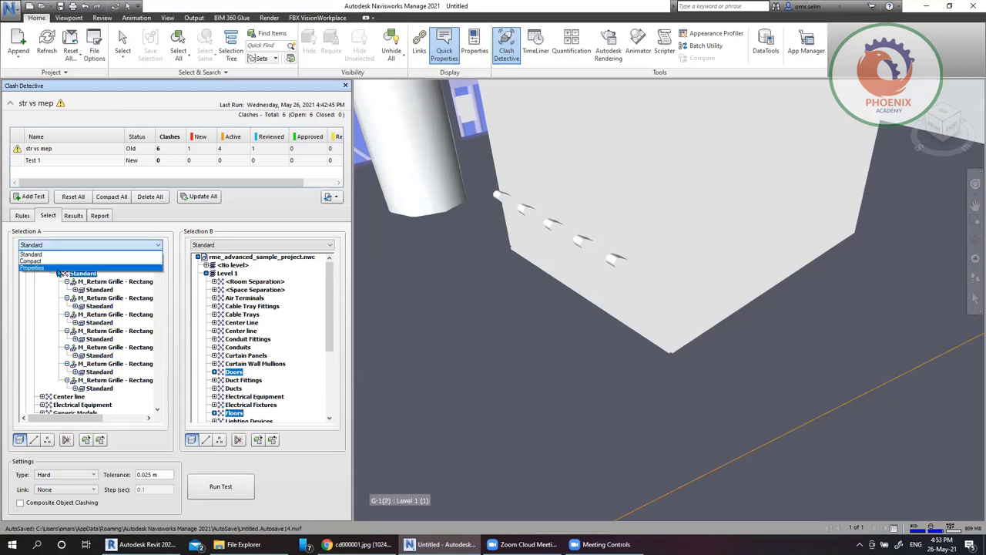
pyautogui.click(59, 268)
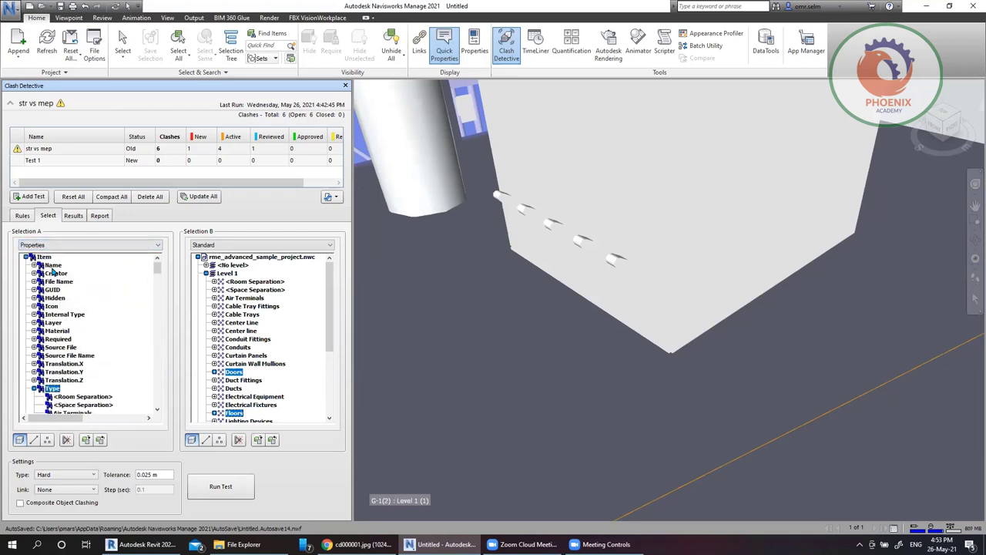
pyautogui.click(48, 258)
pyautogui.click(51, 265)
pyautogui.click(35, 265)
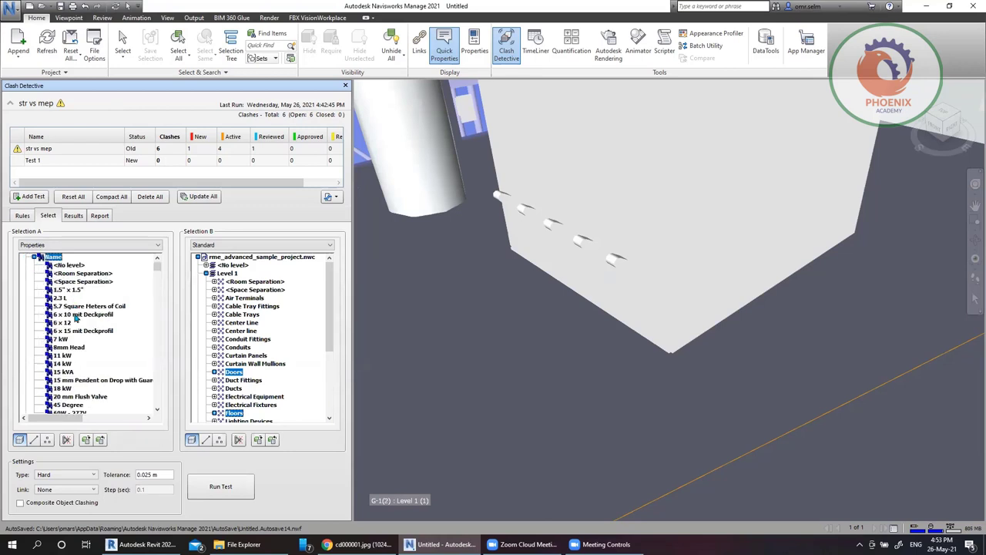
pyautogui.click(34, 258)
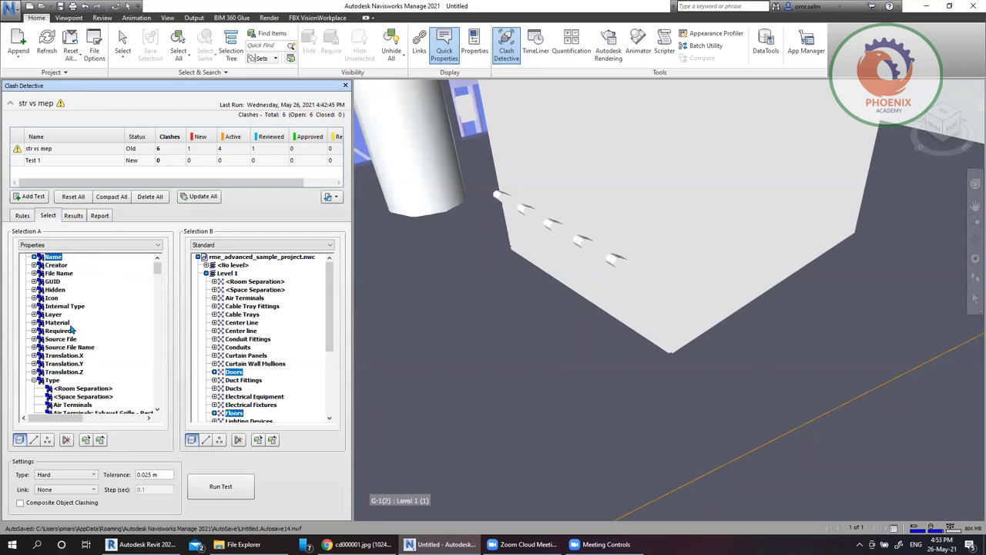
# Select all the Basic Wall types, from Lamelle 11.5 to WC Trennwand, under Type in Selection A
pyautogui.click(54, 382)
pyautogui.scroll(-5, 95, 399)
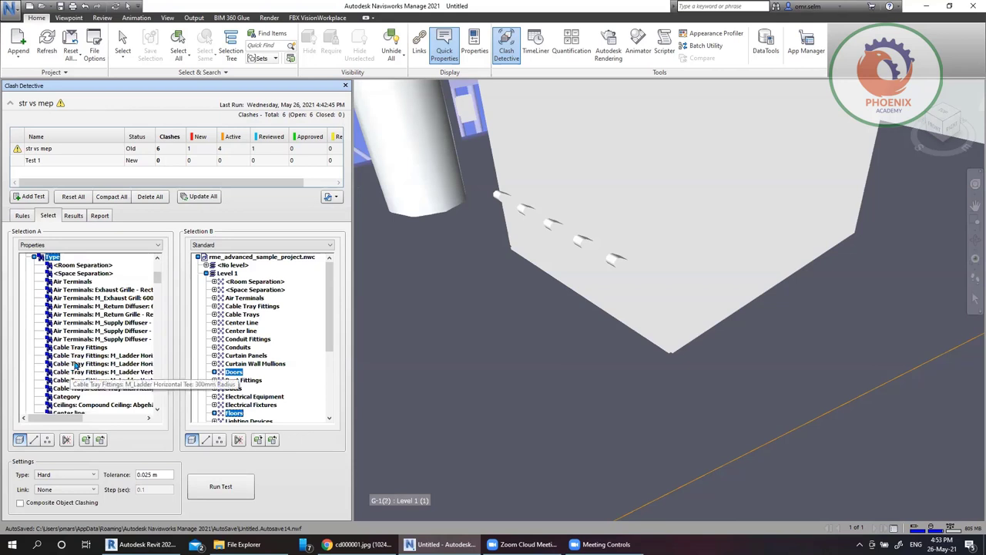
pyautogui.scroll(-2, 100, 357)
pyautogui.scroll(-8, 101, 357)
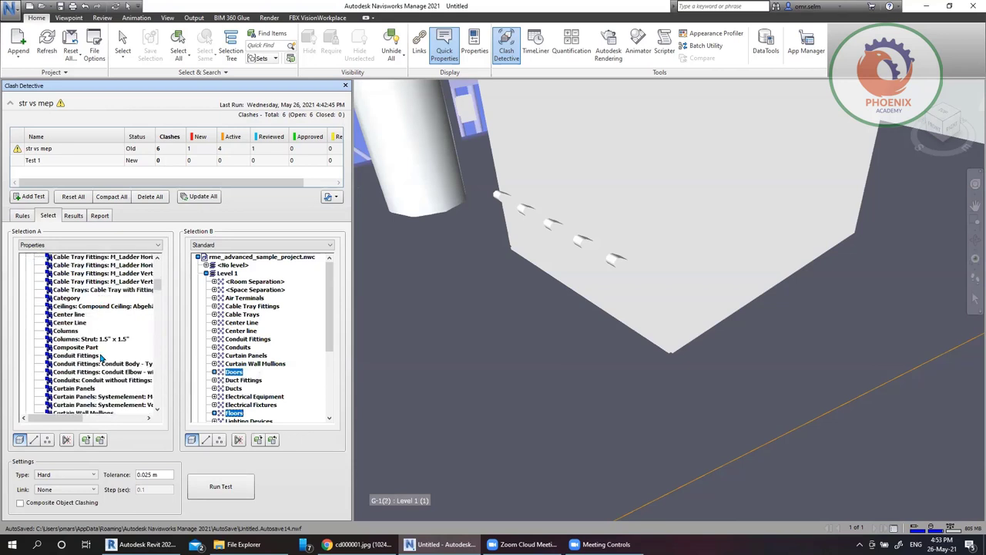
pyautogui.scroll(-10, 100, 356)
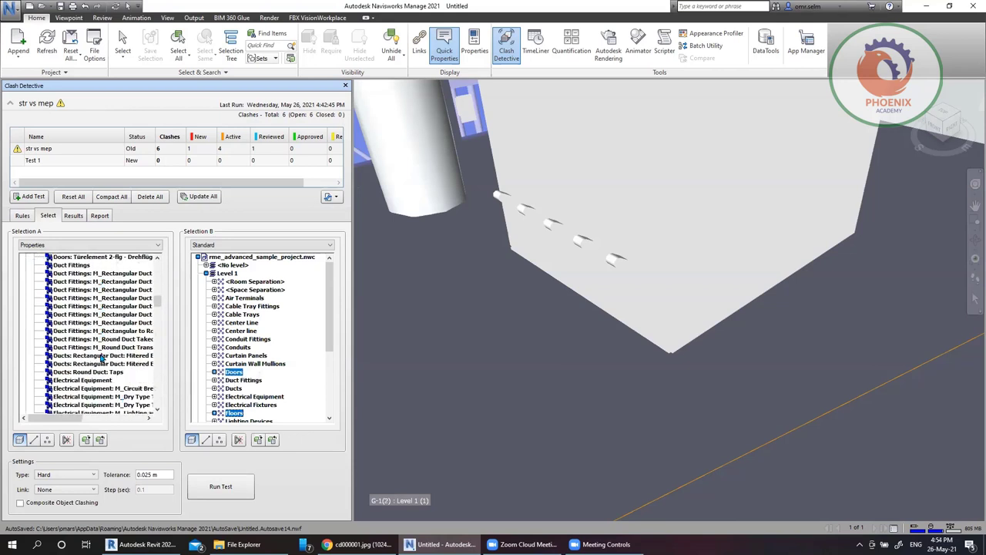
pyautogui.scroll(-10, 100, 357)
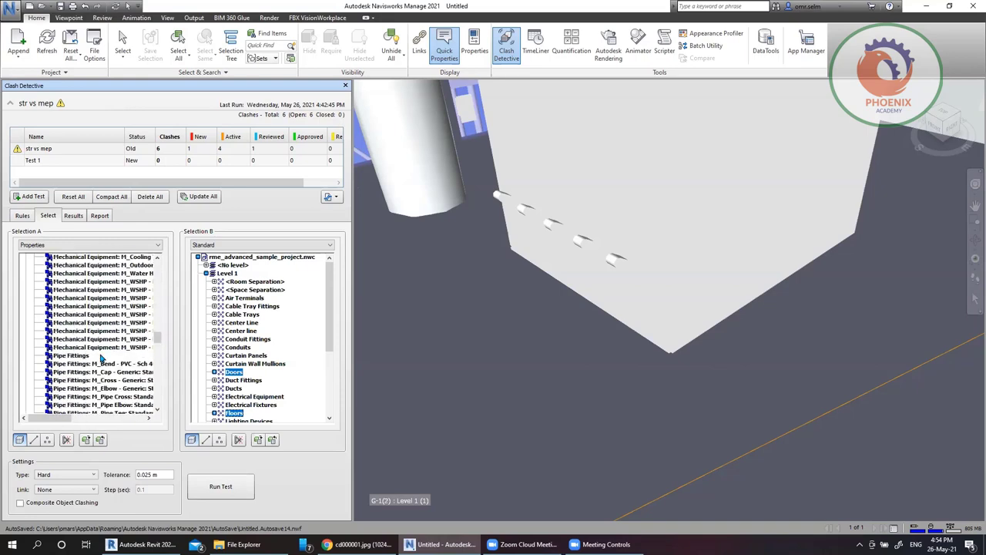
pyautogui.click(101, 347)
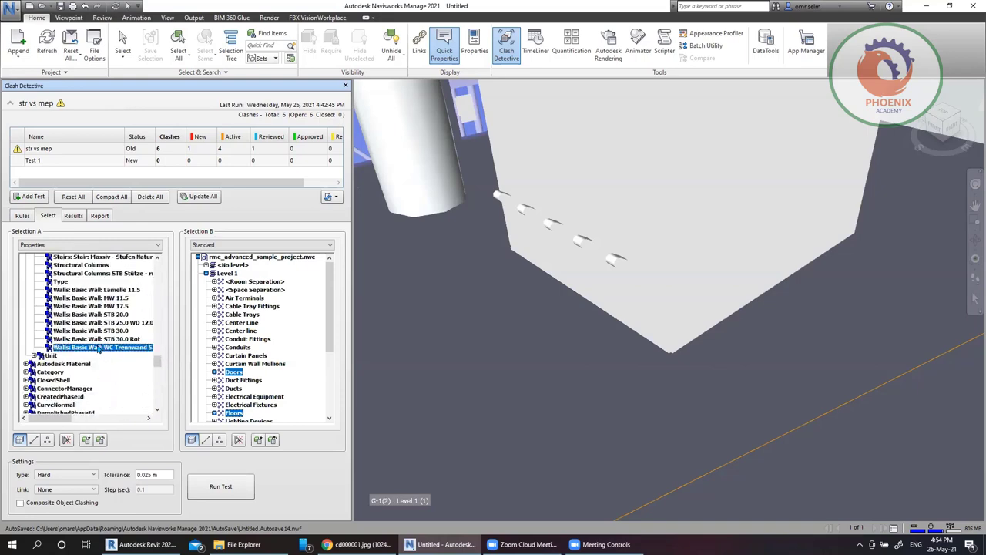
pyautogui.keyDown('shift'); pyautogui.click(57, 282); pyautogui.keyUp('shift')
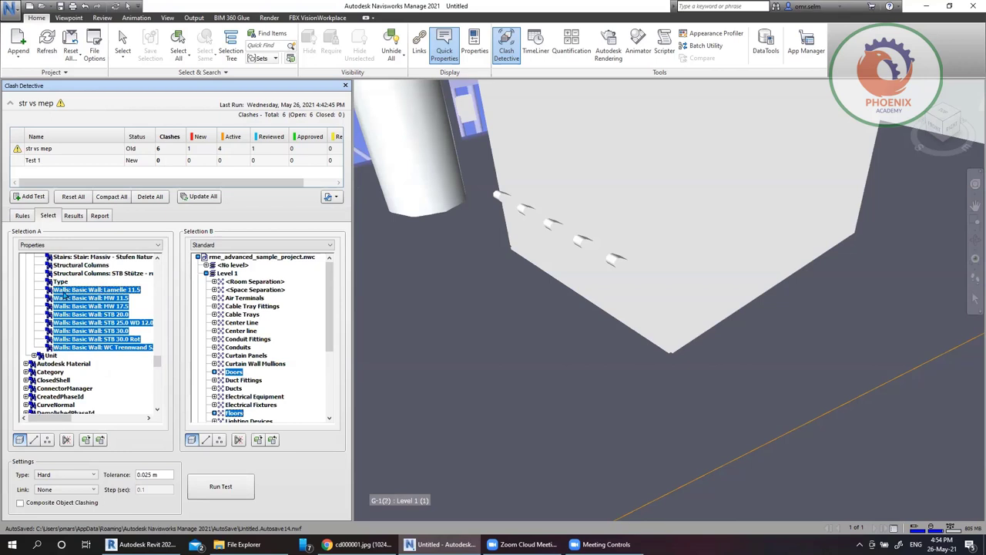
# Set Selection B's tree display to Properties and expand Item and its Type property
pyautogui.click(216, 246)
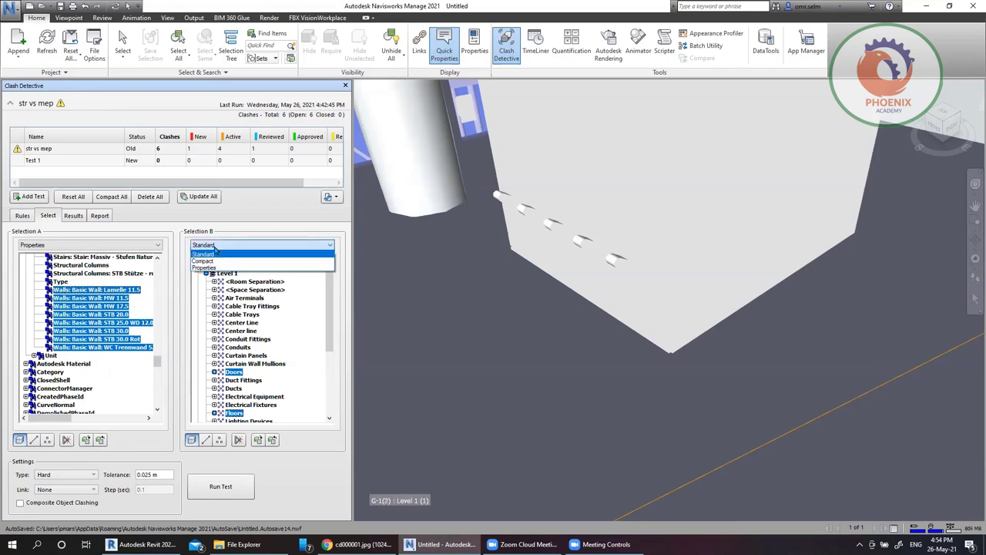
pyautogui.click(204, 267)
pyautogui.scroll(15, 326, 291)
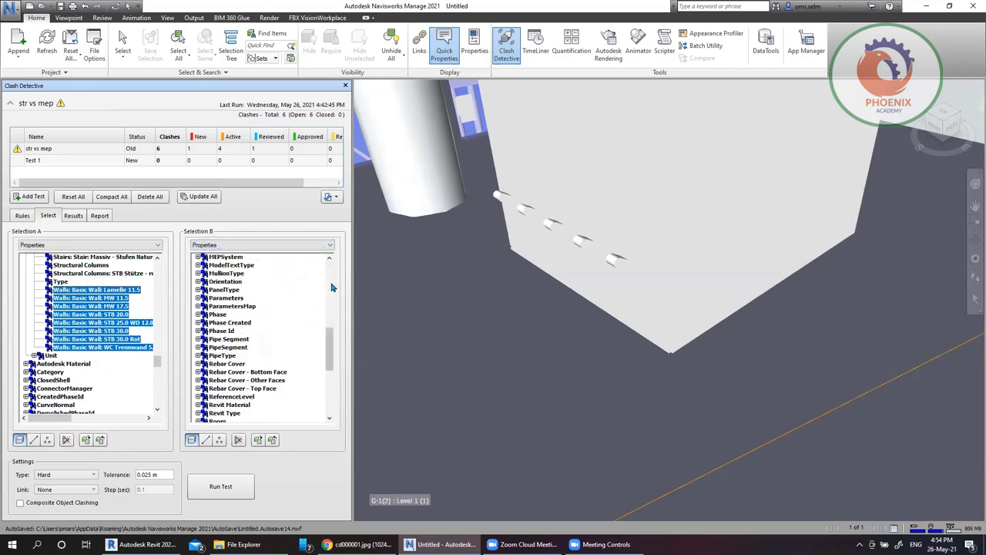
pyautogui.click(220, 258)
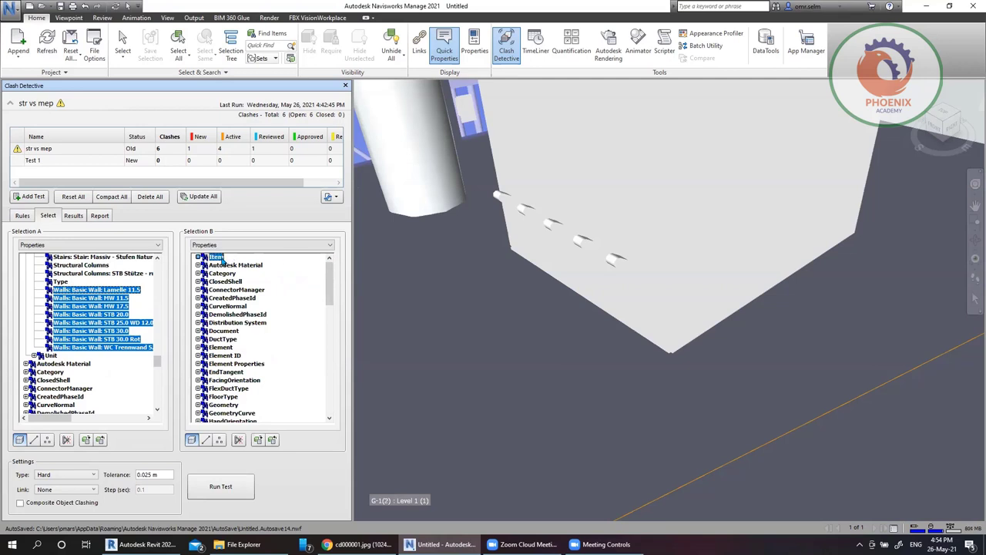
pyautogui.click(198, 258)
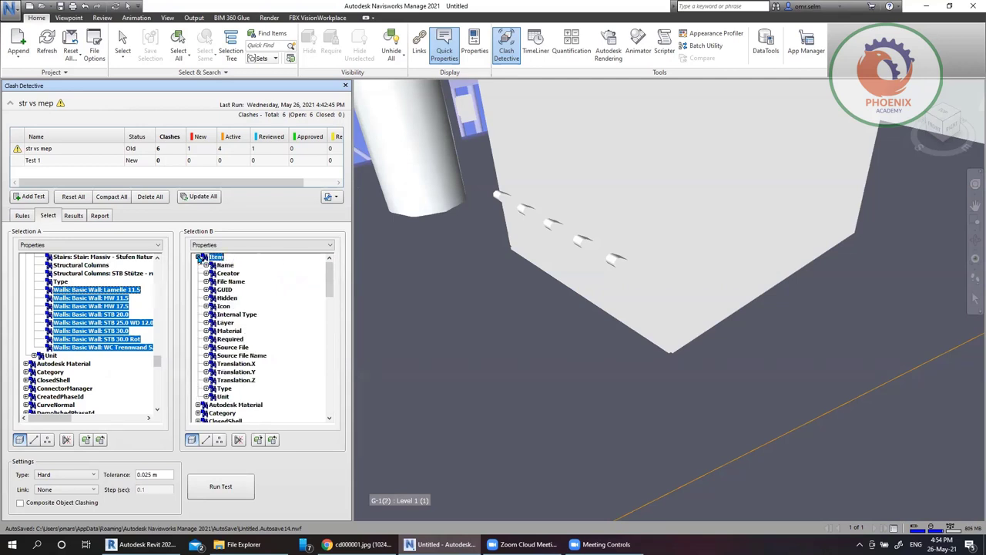
pyautogui.click(224, 388)
pyautogui.click(207, 389)
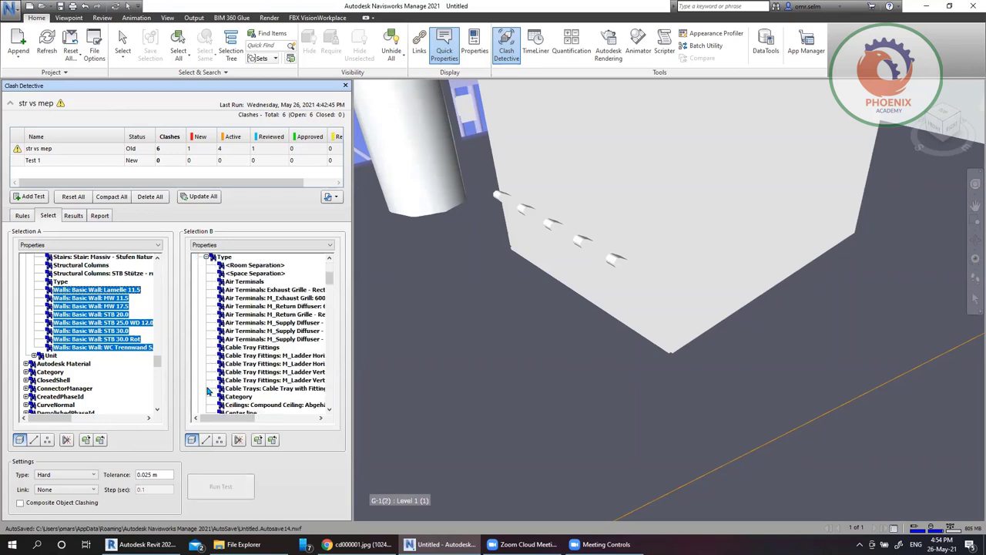
# Select every type from Duct Fittings through the M_Quadruplex electrical fixture in Selection B
pyautogui.scroll(-9, 254, 307)
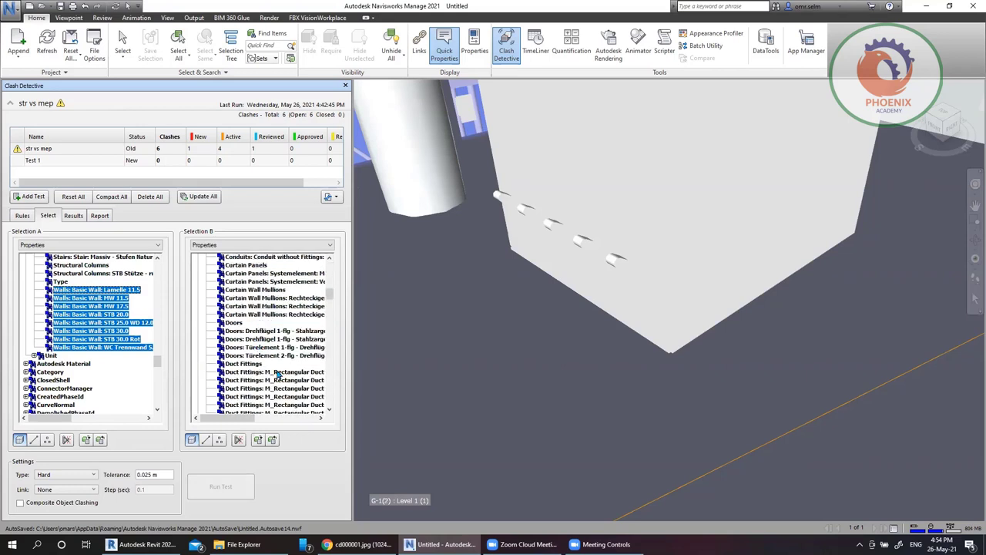
pyautogui.scroll(-5, 277, 373)
pyautogui.click(260, 323)
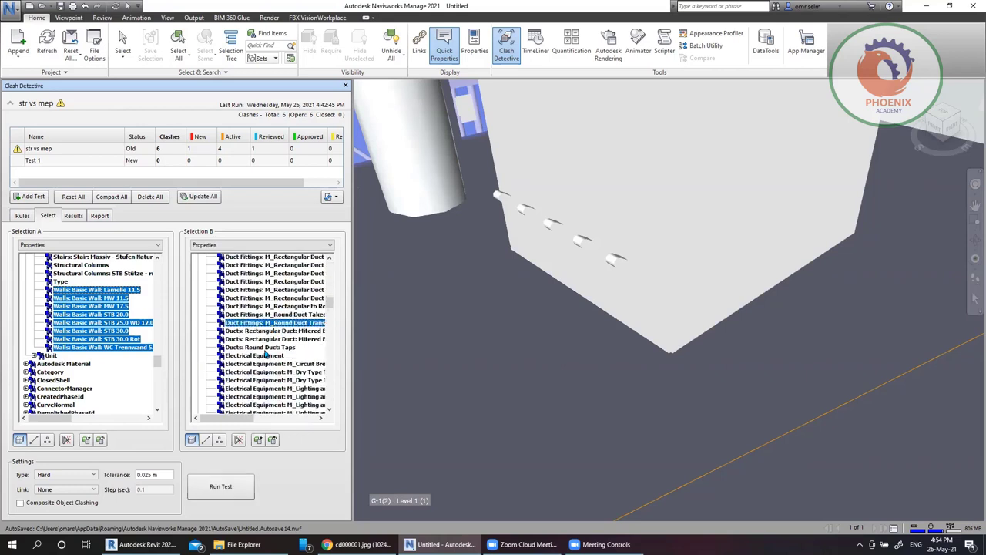
pyautogui.scroll(3, 251, 322)
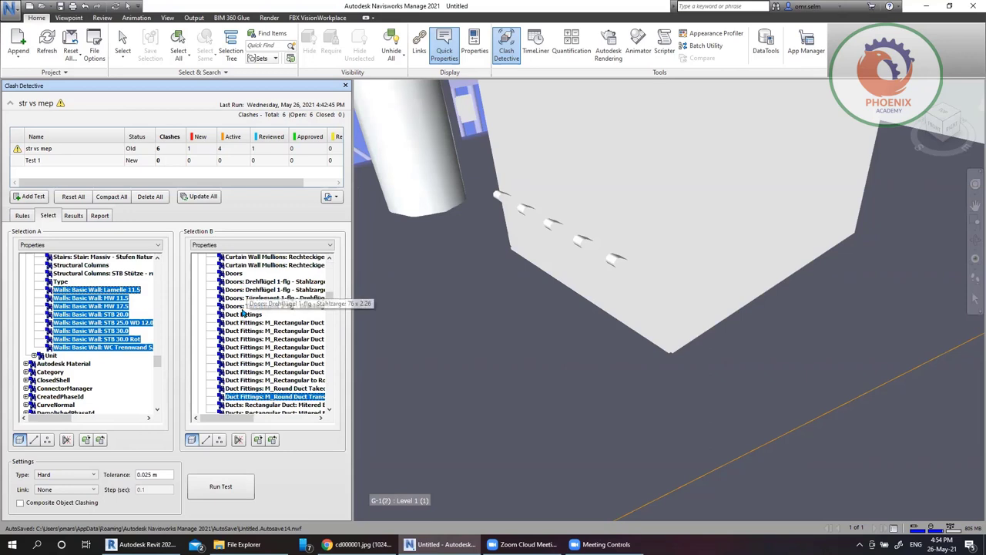
pyautogui.click(244, 314)
pyautogui.scroll(-1, 276, 356)
pyautogui.scroll(-3, 275, 357)
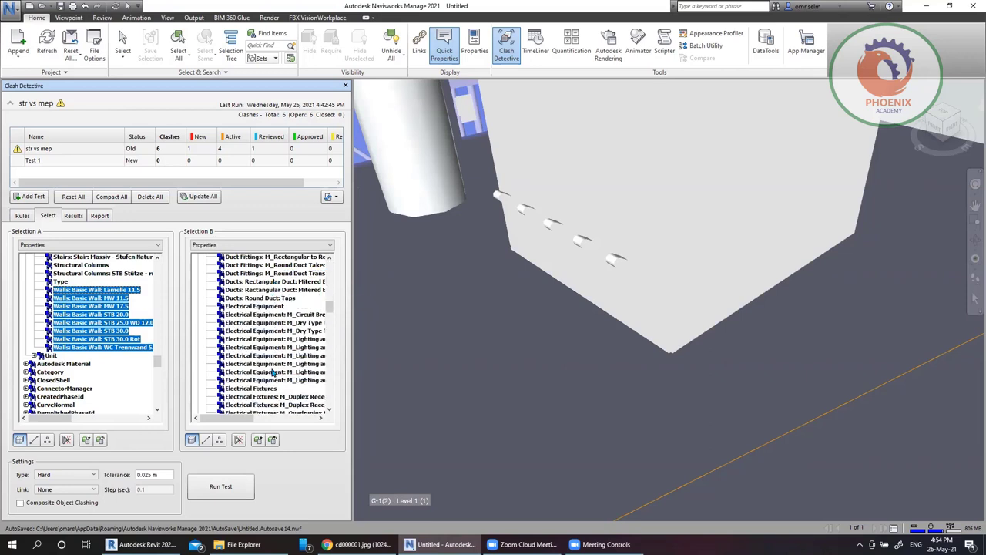
pyautogui.scroll(-3, 267, 396)
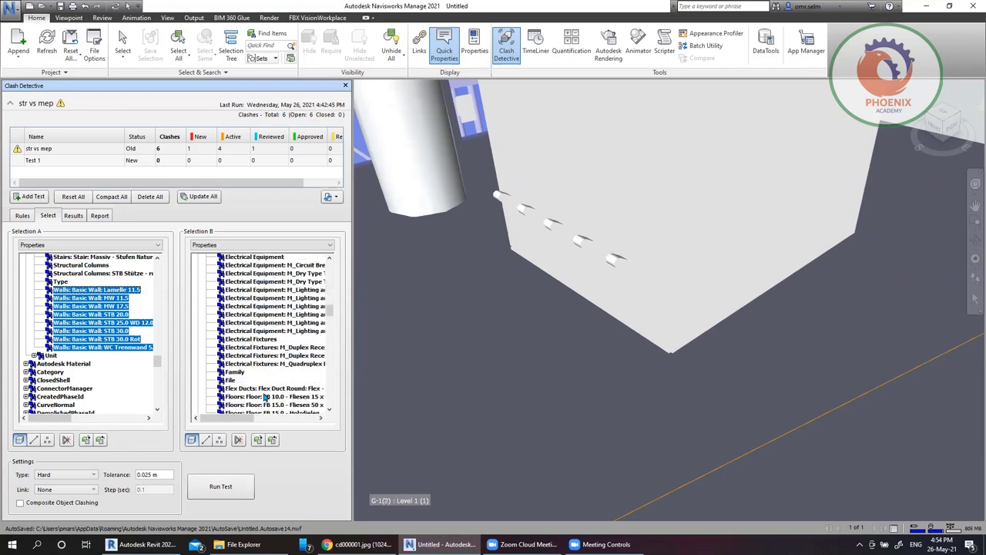
pyautogui.keyDown('shift'); pyautogui.click(259, 364); pyautogui.keyUp('shift')
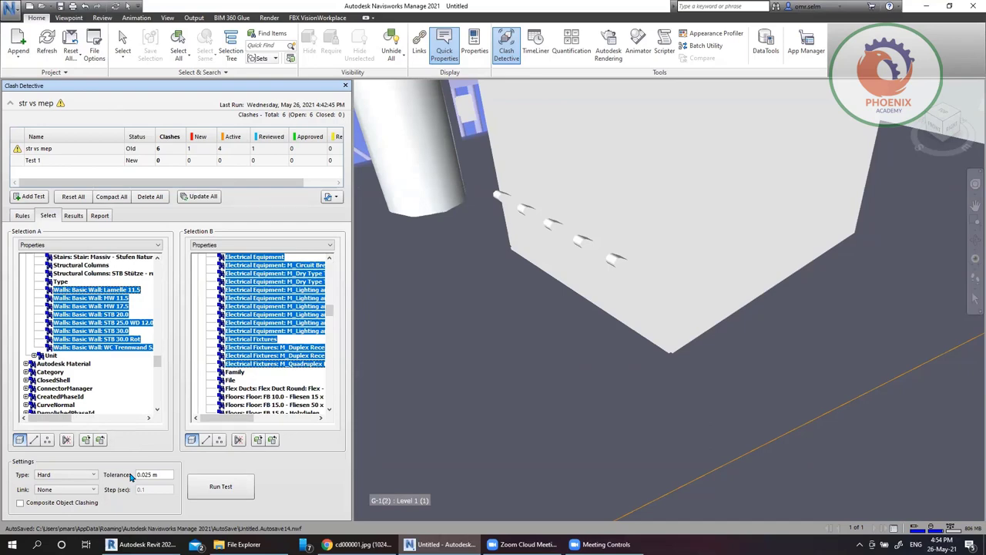
# Run the str vs mep test and inspect Clash5, Clash9 and Clash10 in the model
pyautogui.click(202, 490)
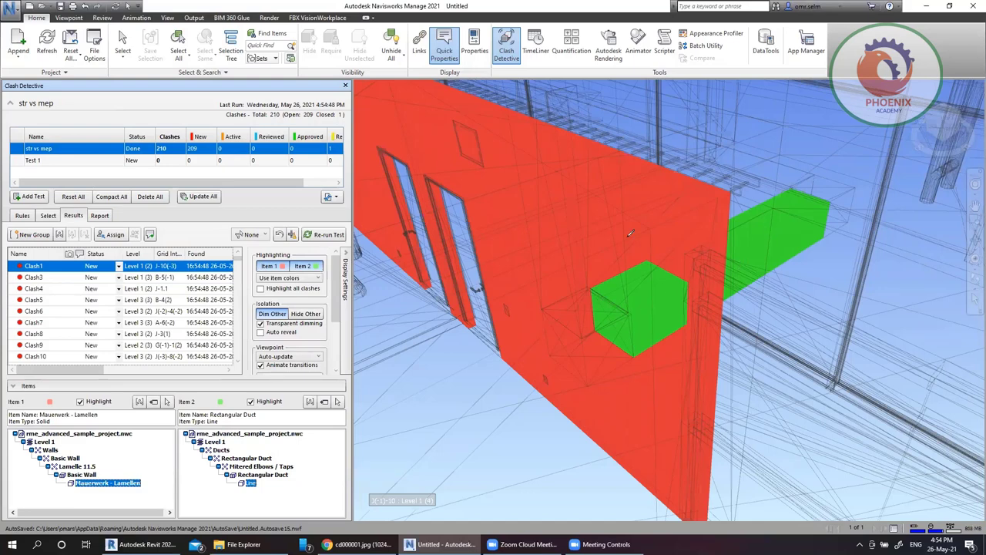
pyautogui.moveTo(630, 232)
pyautogui.click(167, 299)
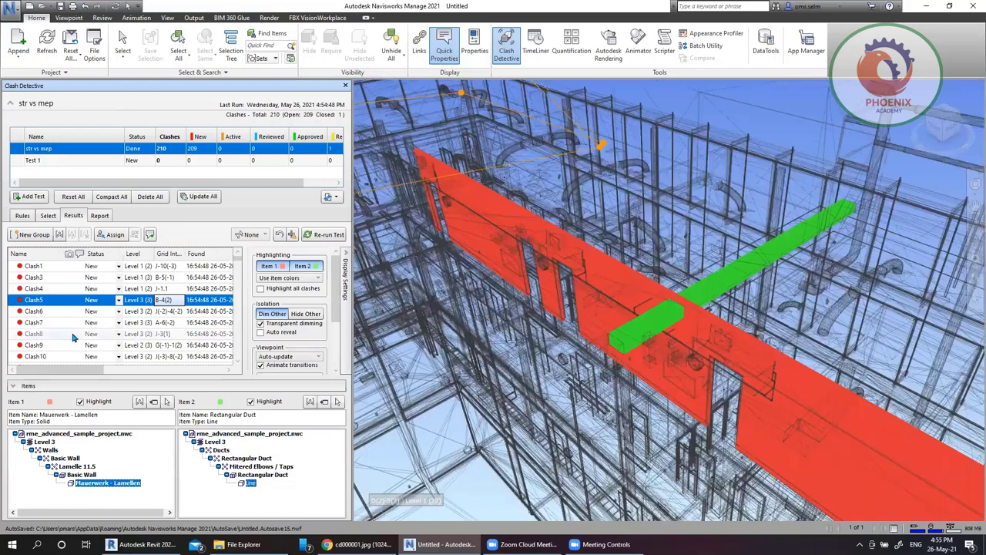
pyautogui.click(77, 345)
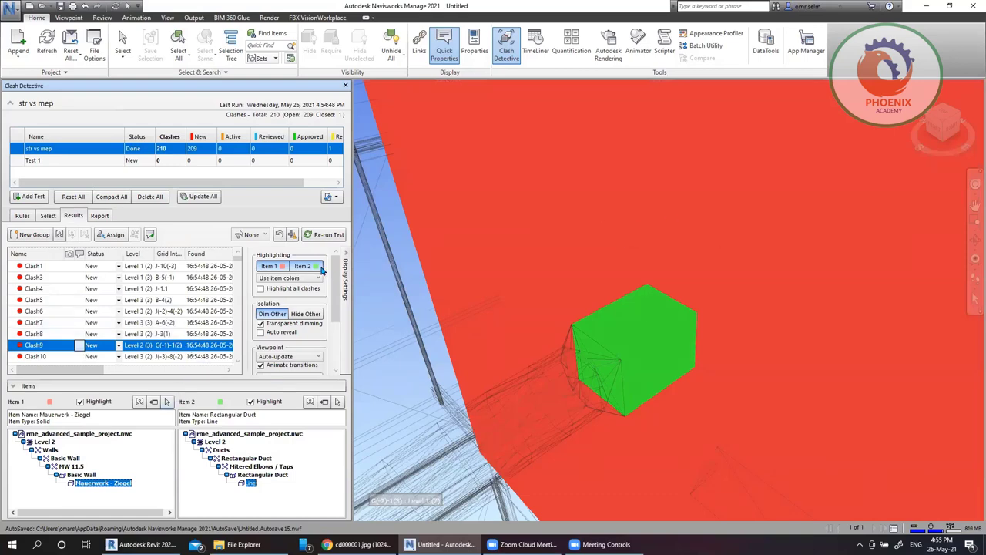
pyautogui.click(51, 358)
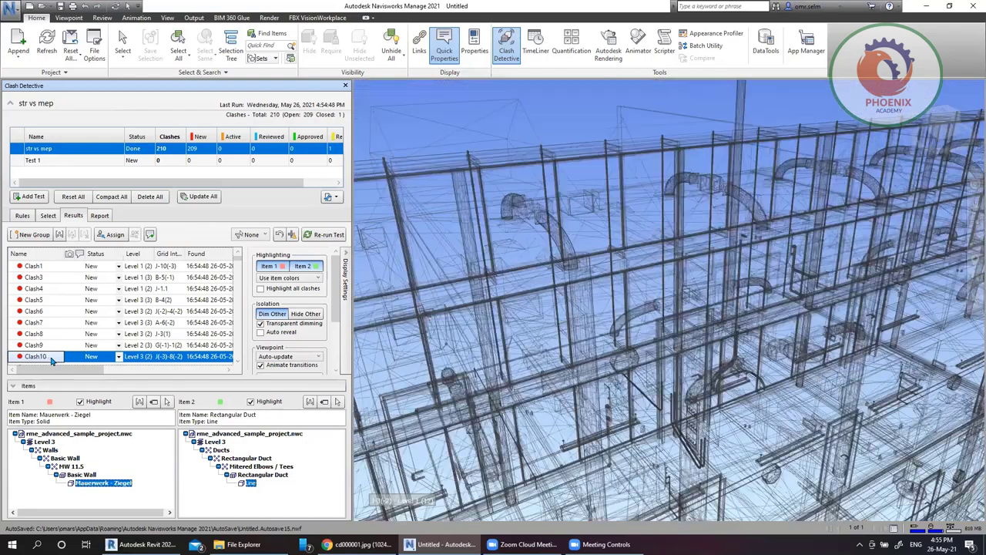
# Inspect further clashes in the str vs mep results, ending with Clash48 in the model
pyautogui.scroll(-7, 120, 343)
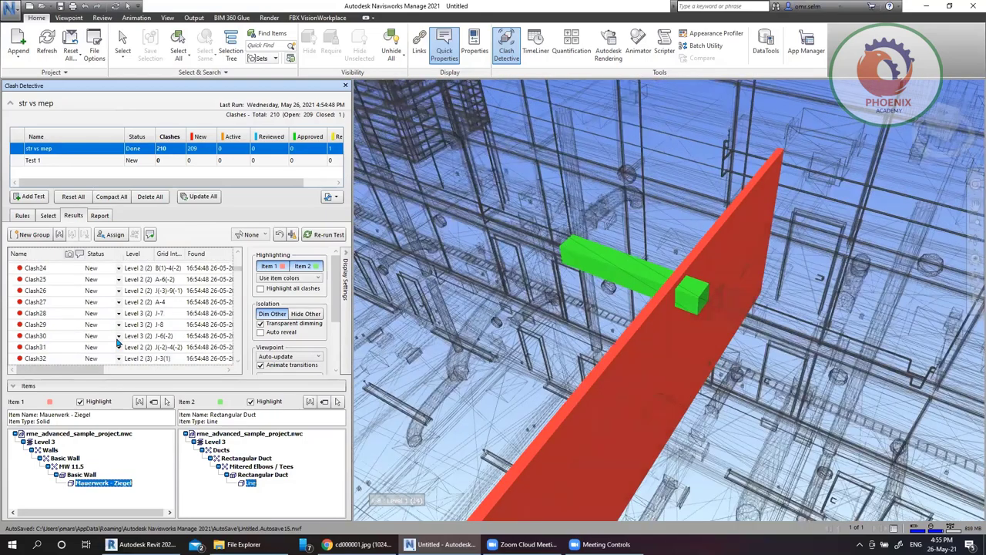
pyautogui.scroll(-5, 47, 328)
pyautogui.click(49, 330)
pyautogui.click(44, 345)
pyautogui.click(36, 354)
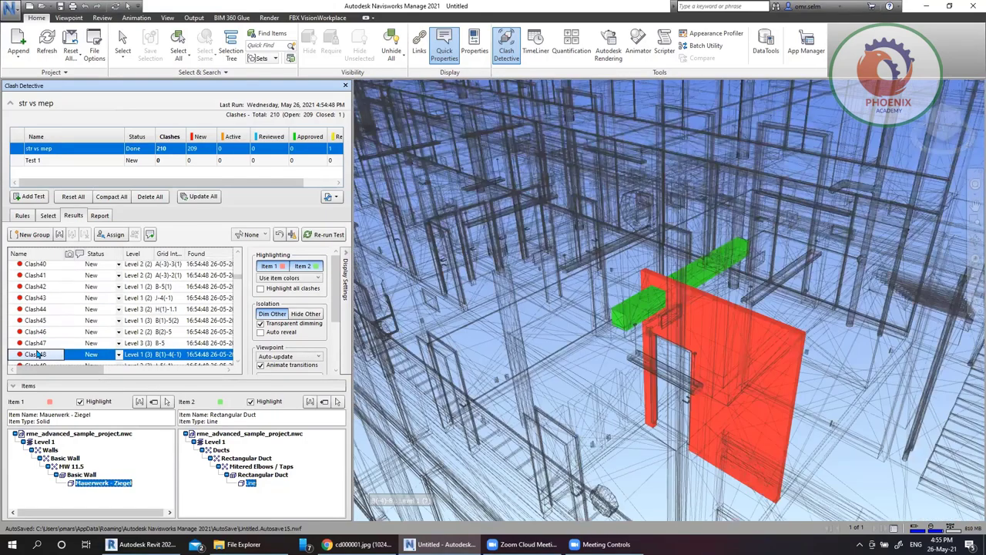
pyautogui.click(203, 331)
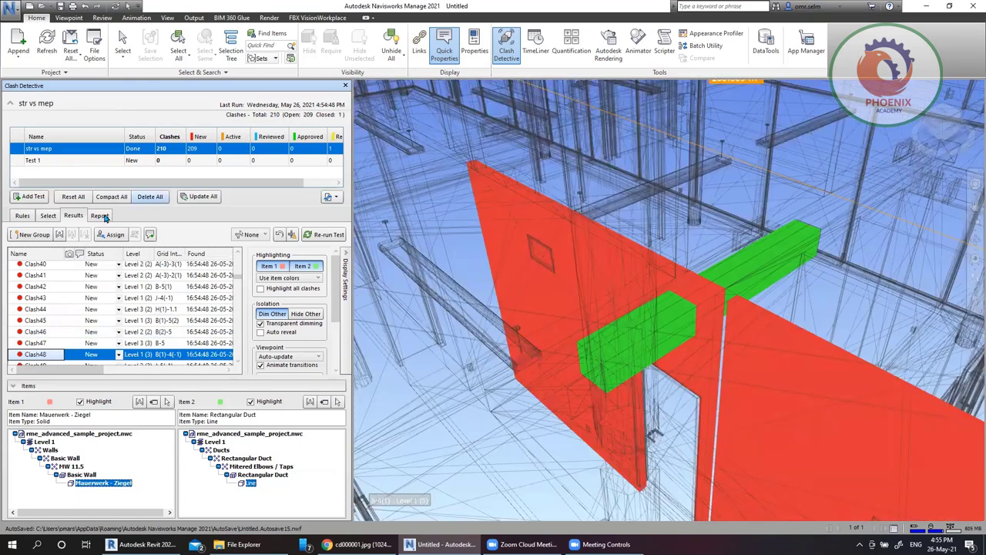
# Display the clash report settings and select the str vs mep test, followed by Test 1
pyautogui.click(101, 215)
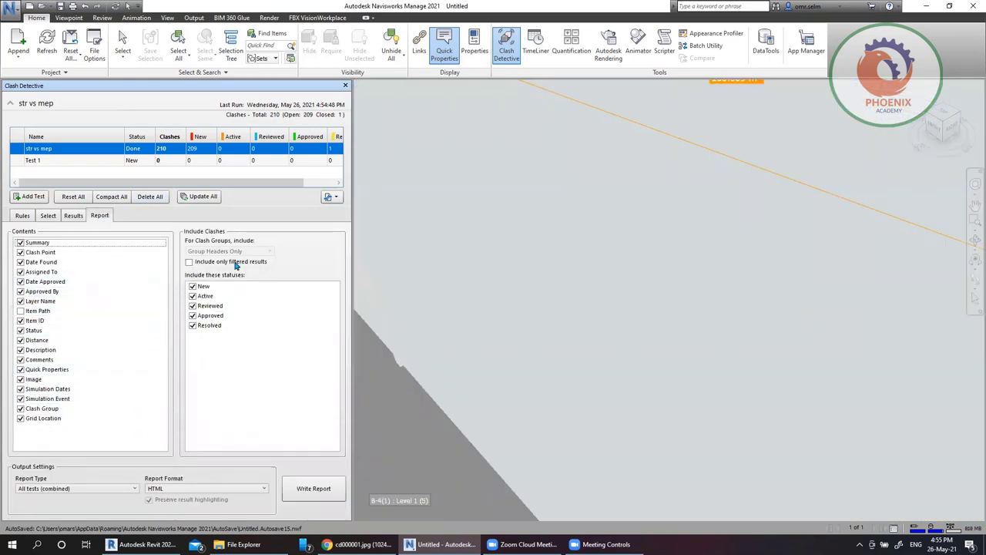
pyautogui.click(85, 151)
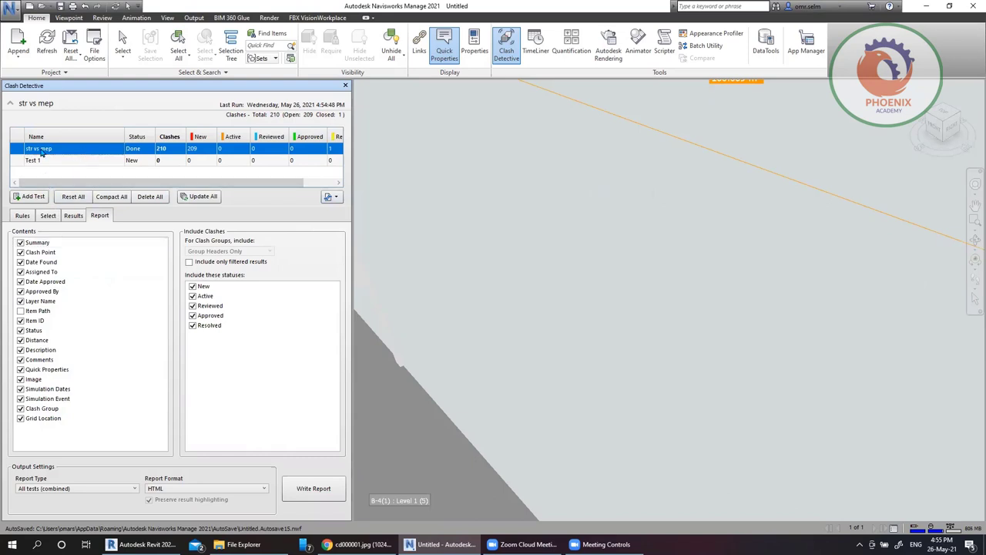
pyautogui.click(71, 161)
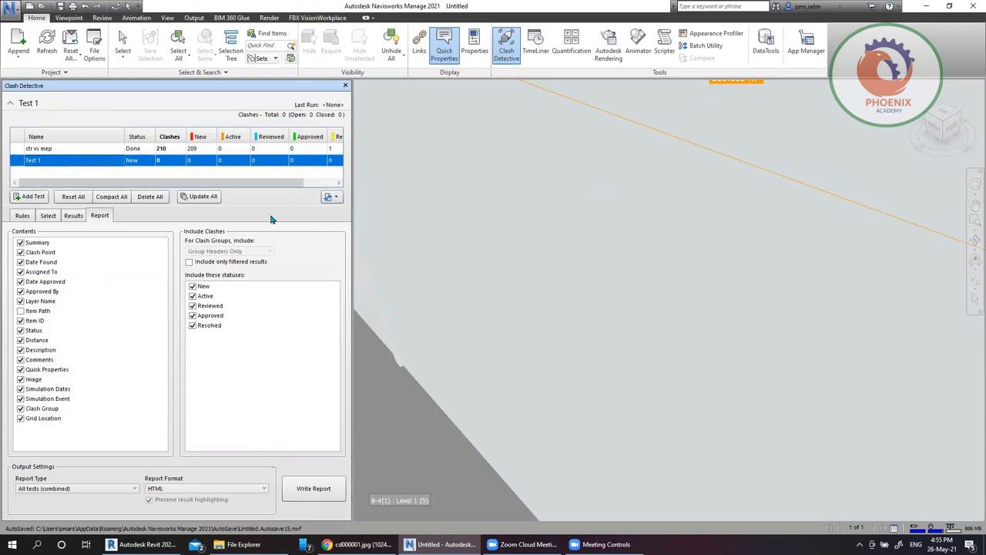
# Import the clash tests from Clash Tests 1.xml in the bim\navisworks folder on the DATA (D:) drive
pyautogui.click(330, 198)
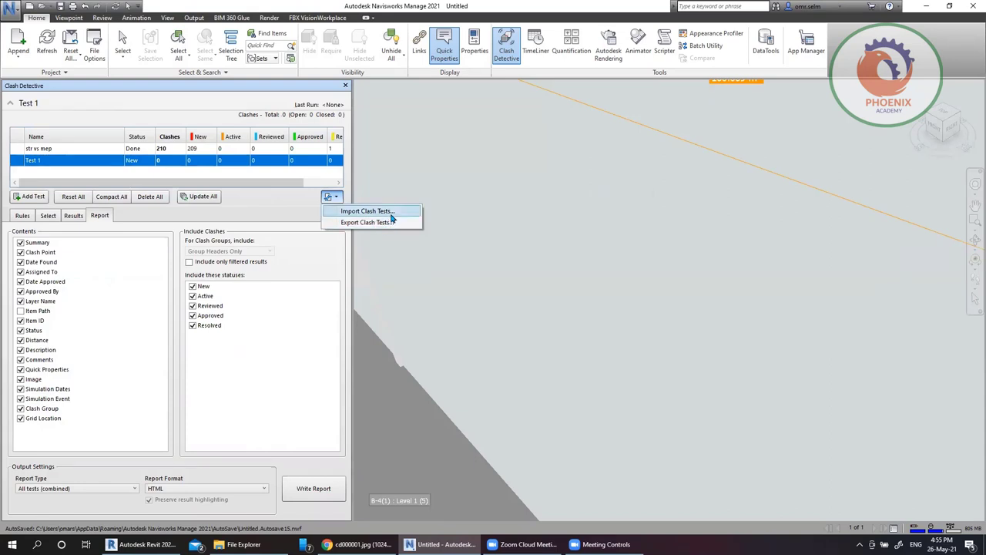
pyautogui.click(385, 211)
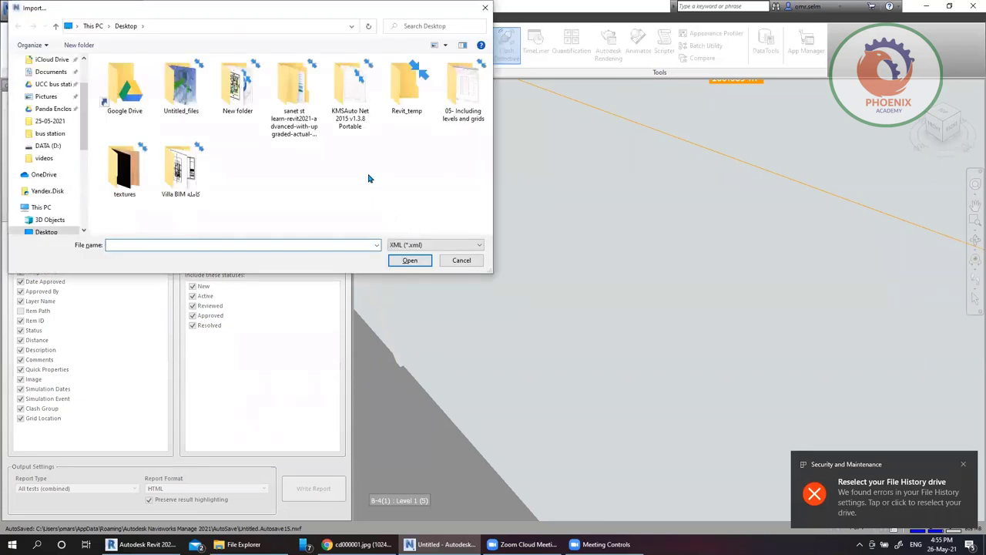
pyautogui.click(48, 145)
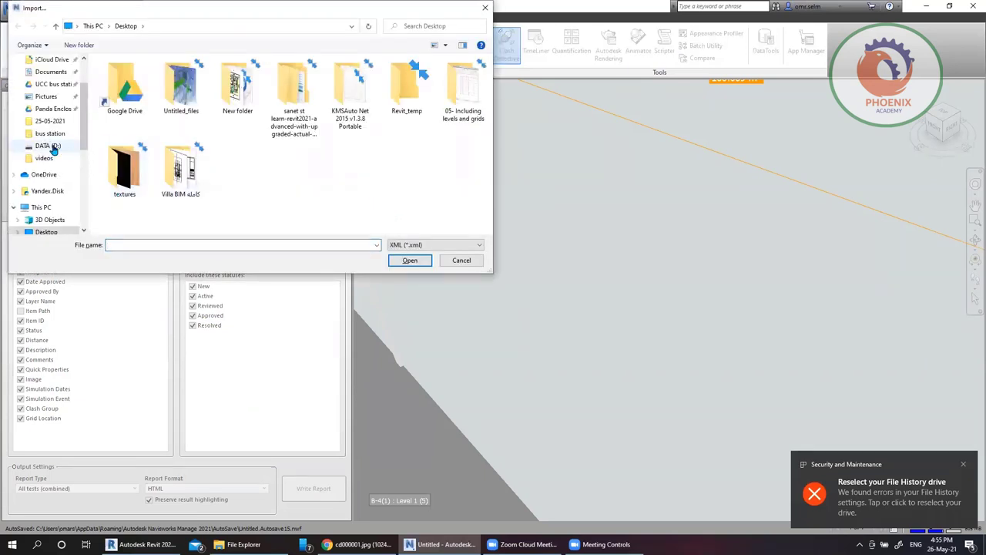
pyautogui.click(390, 98)
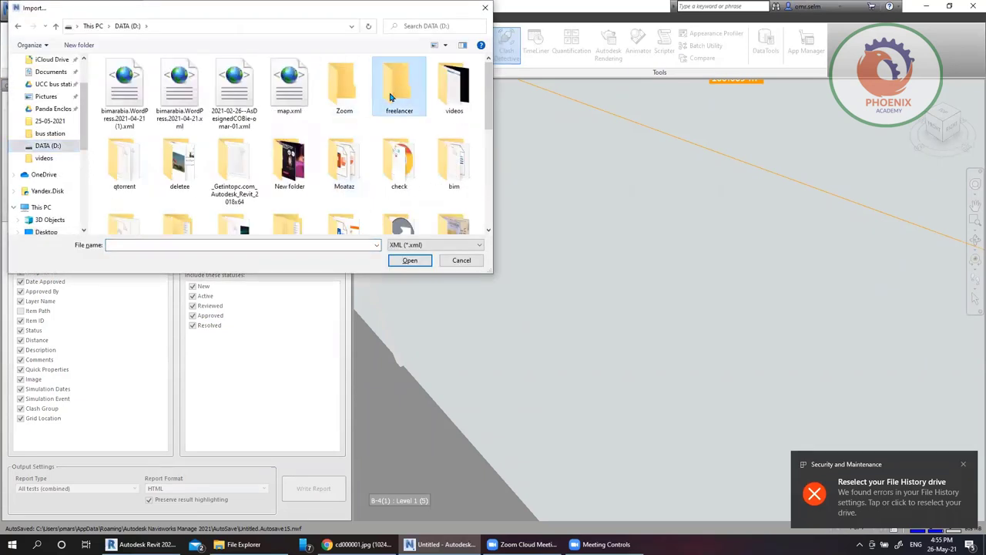
pyautogui.doubleClick(454, 161)
pyautogui.scroll(-5, 420, 185)
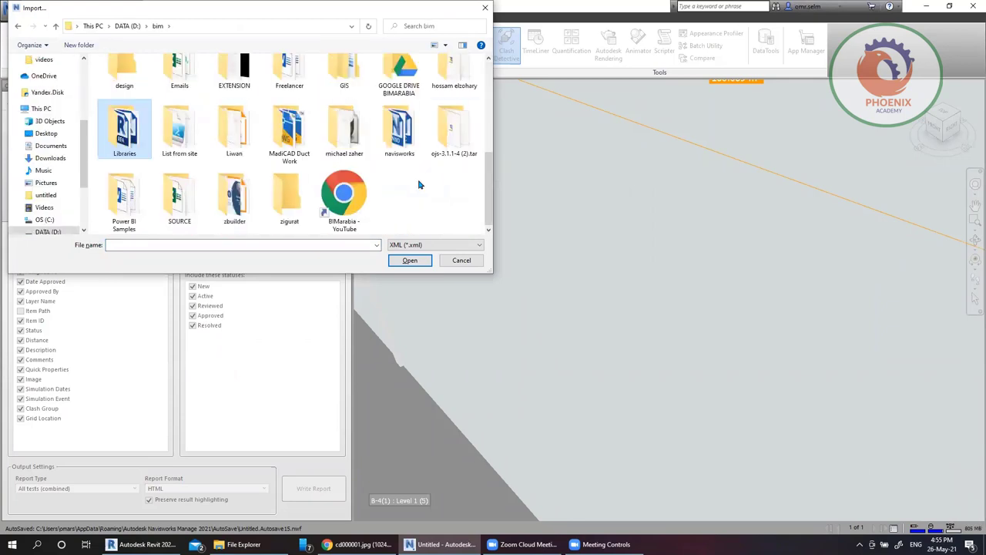
pyautogui.press('n')
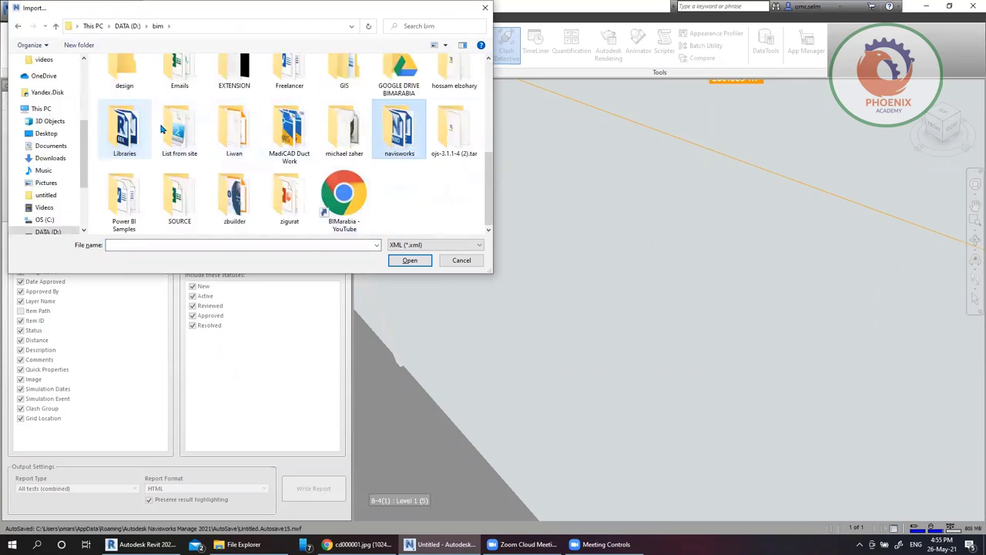
pyautogui.doubleClick(414, 144)
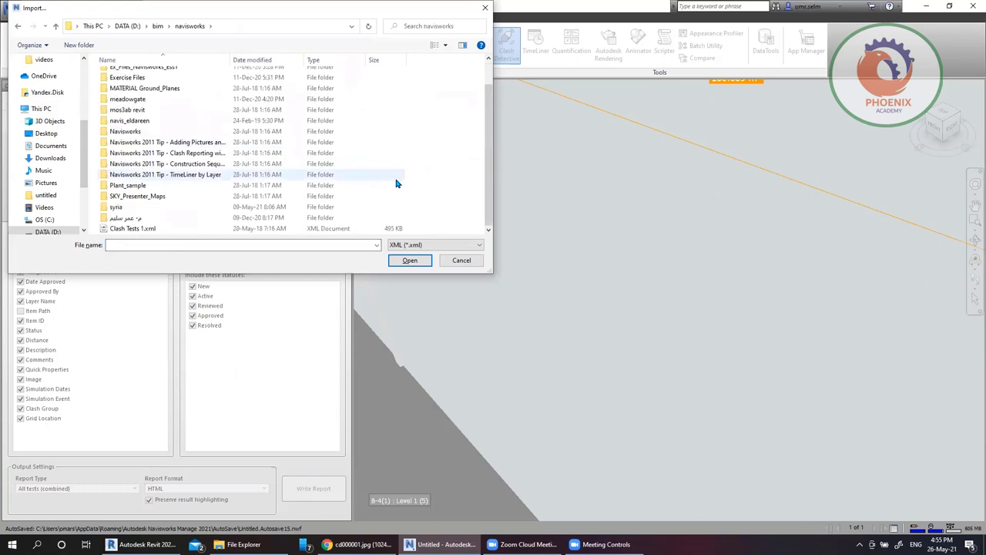
pyautogui.click(214, 229)
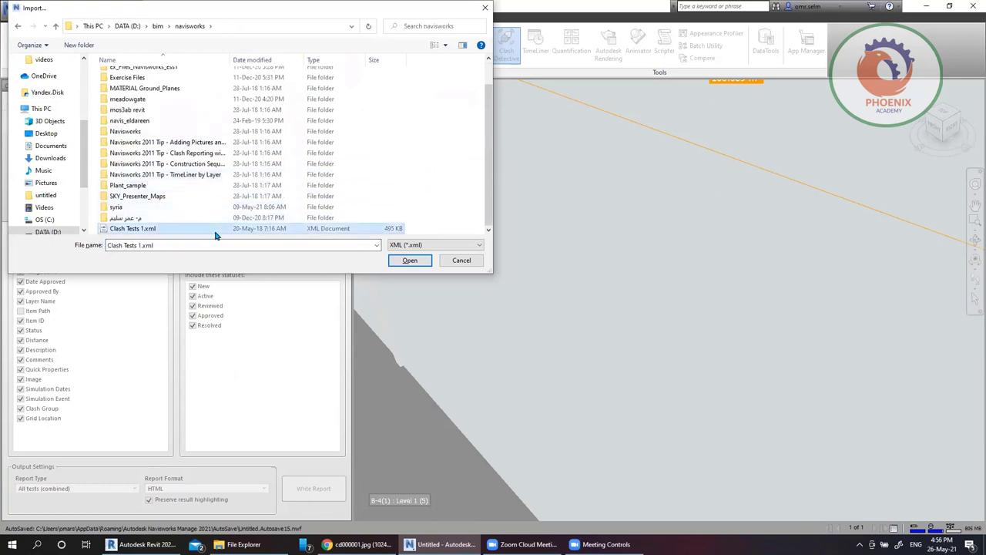
pyautogui.click(410, 261)
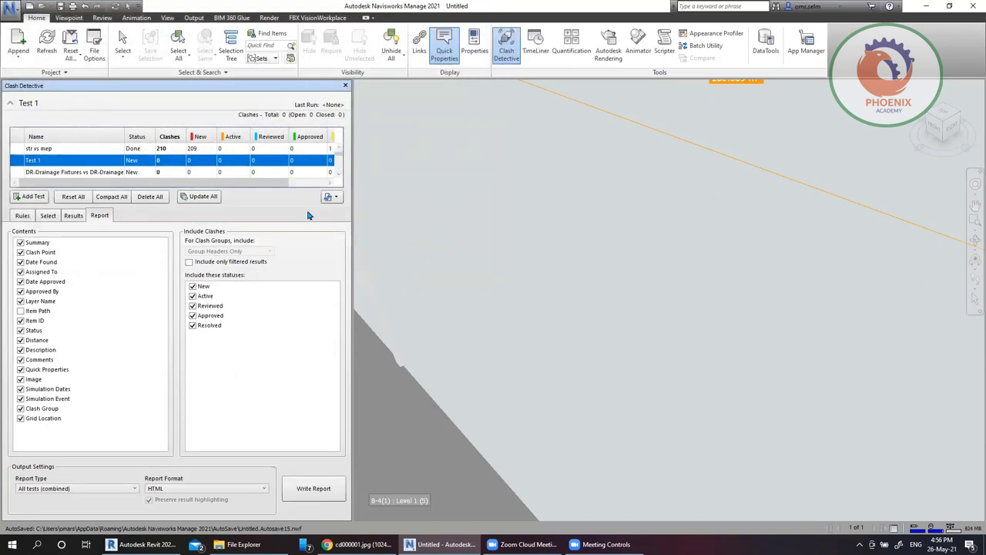
# Look through the imported tests, widen the Clash Detective window and update all clash tests
pyautogui.click(339, 177)
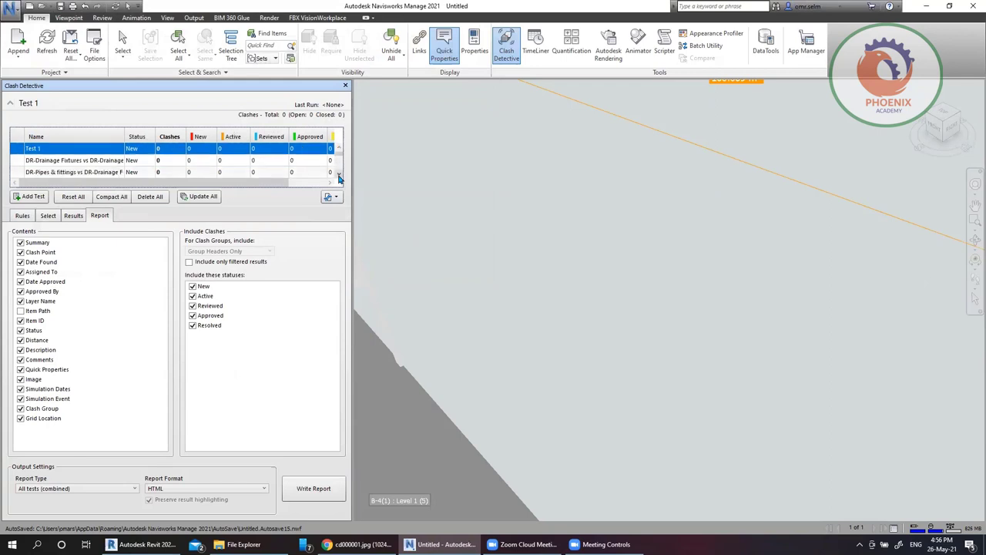
pyautogui.moveTo(339, 176); pyautogui.dragTo(339, 177)
pyautogui.moveTo(445, 212); pyautogui.dragTo(455, 212)
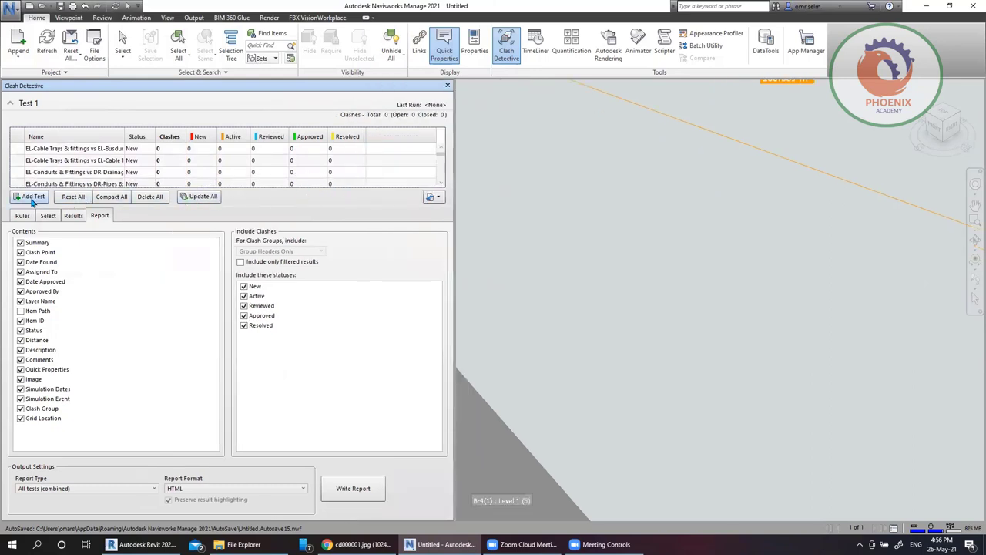
pyautogui.click(203, 197)
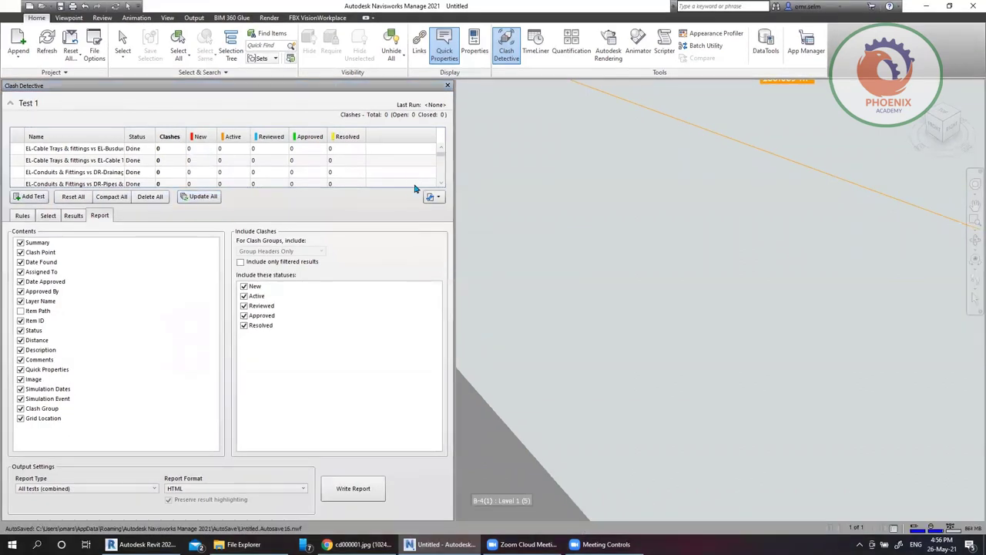
# Sort the clash tests by number of clashes in descending order
pyautogui.moveTo(440, 155)
pyautogui.mouseDown()
pyautogui.moveTo(441, 183)
pyautogui.moveTo(442, 173)
pyautogui.moveTo(413, 165)
pyautogui.mouseUp()
pyautogui.click(169, 136)
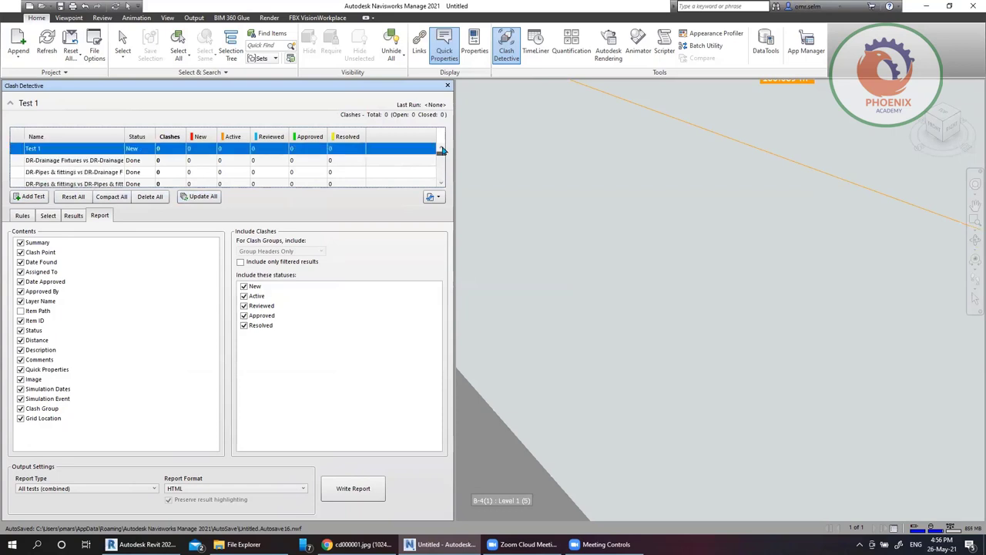
pyautogui.moveTo(441, 169); pyautogui.dragTo(442, 151)
pyautogui.click(170, 136)
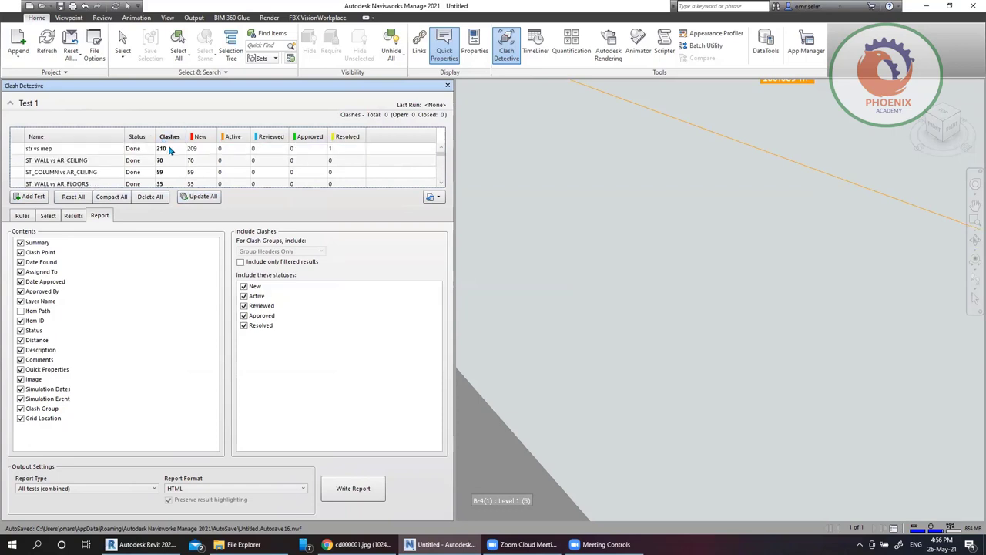
# Review the summaries of the str vs mep, ST_WALL vs AR_CEILING, ST_COLUMN vs AR_CEILING and ST_WALL vs AR_FLOORS tests
pyautogui.click(171, 150)
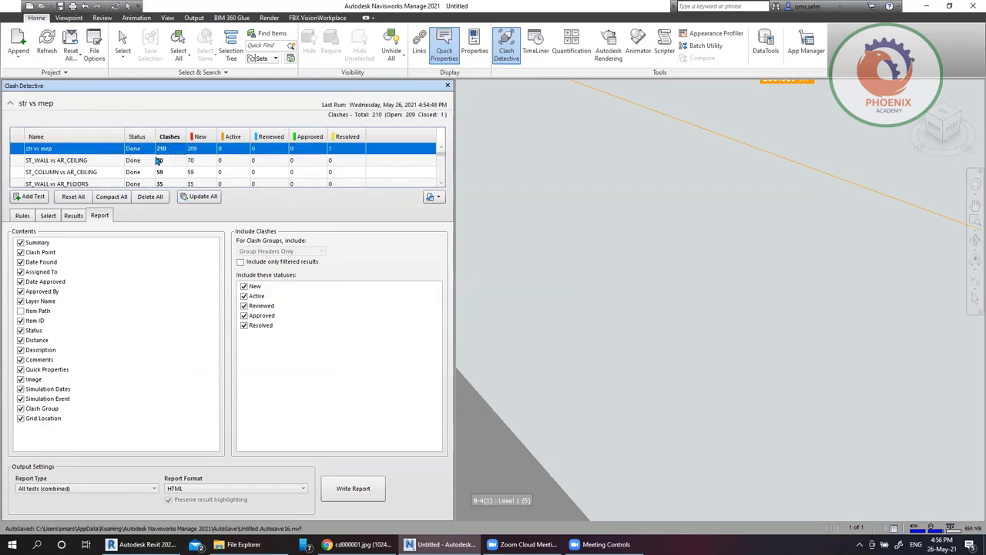
pyautogui.click(101, 162)
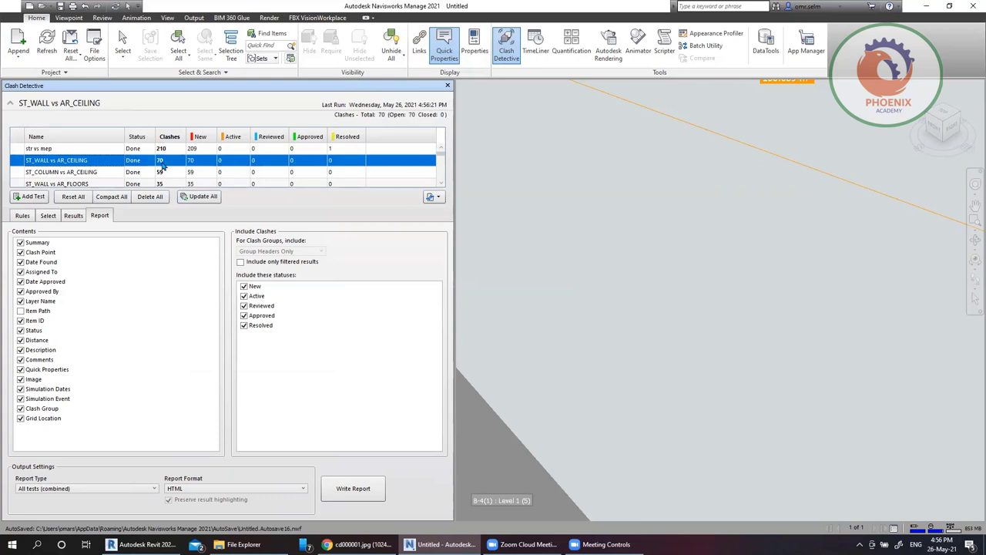
pyautogui.click(57, 176)
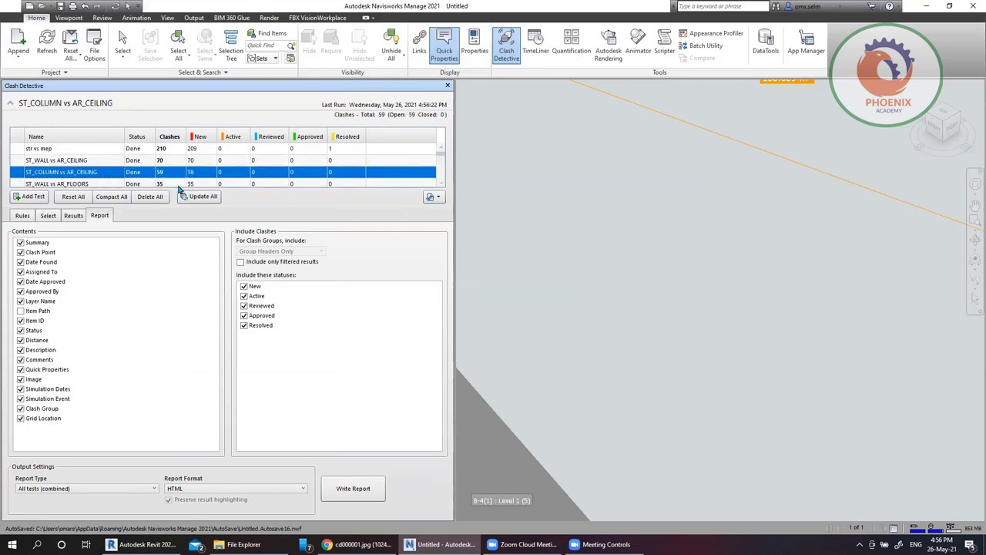
pyautogui.click(441, 185)
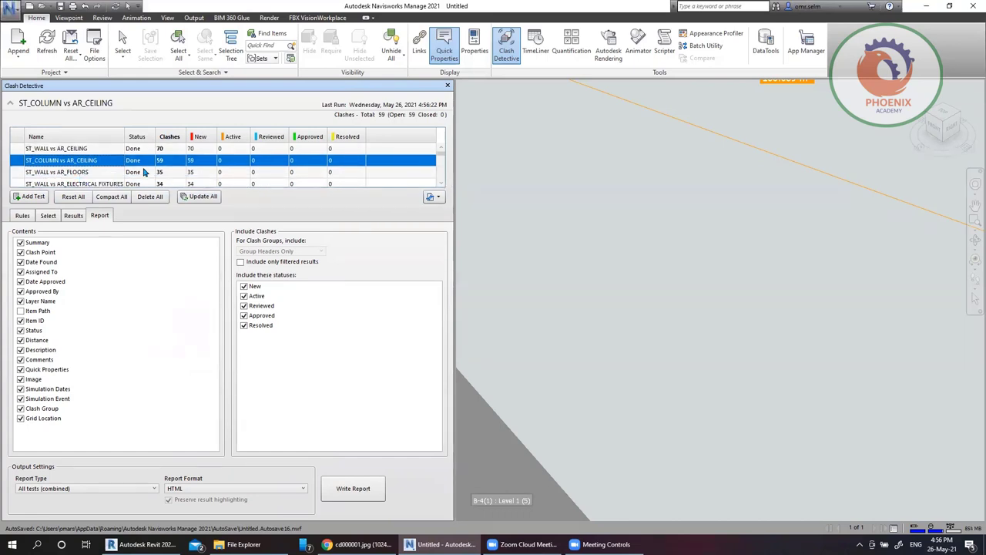
pyautogui.click(72, 173)
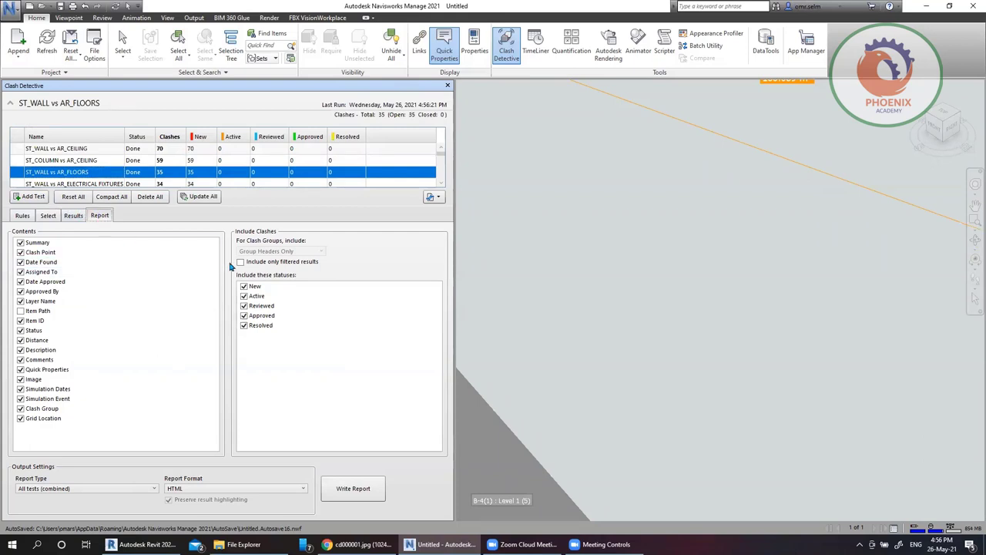
# Show the ST_WALL vs AR_FLOORS results, inspect Clash5 in the model and list its status options
pyautogui.click(74, 216)
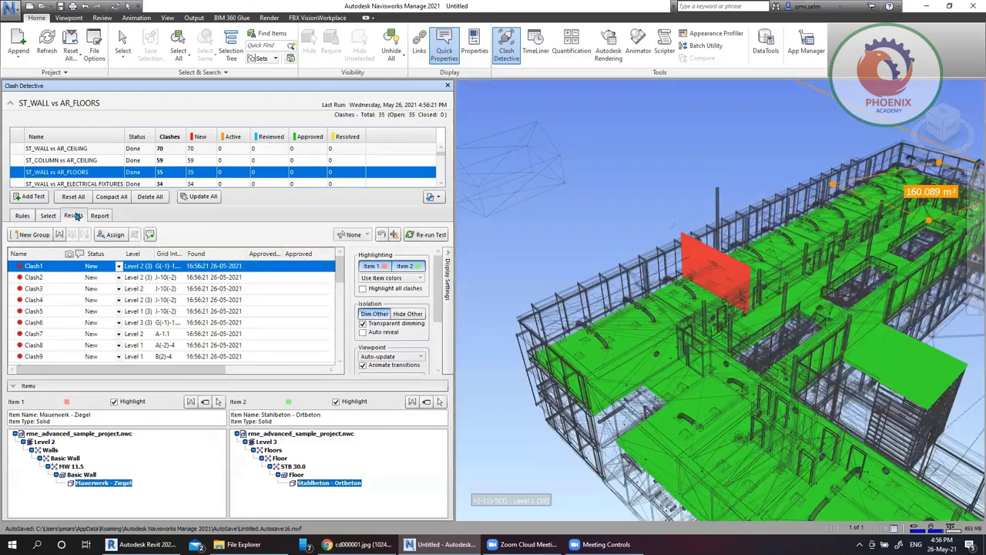
pyautogui.click(44, 311)
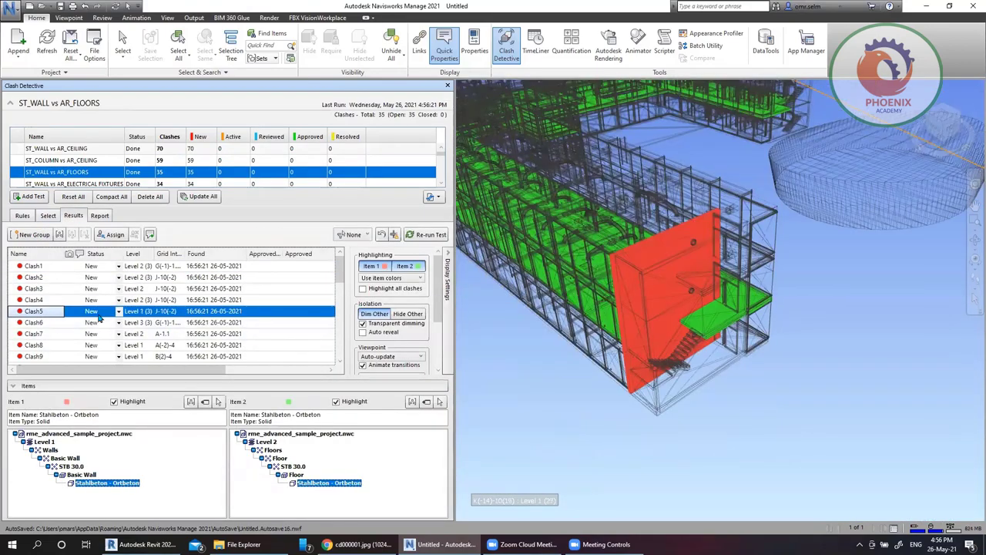
pyautogui.click(119, 311)
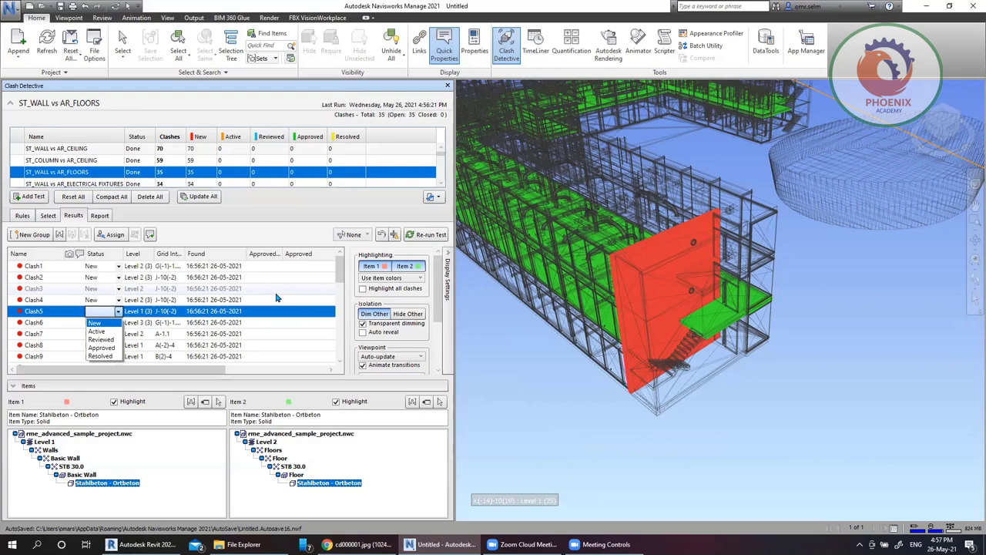
# Switch to File Explorer, maximize it and open the bim folder on the DATA (D:) drive
pyautogui.click(244, 544)
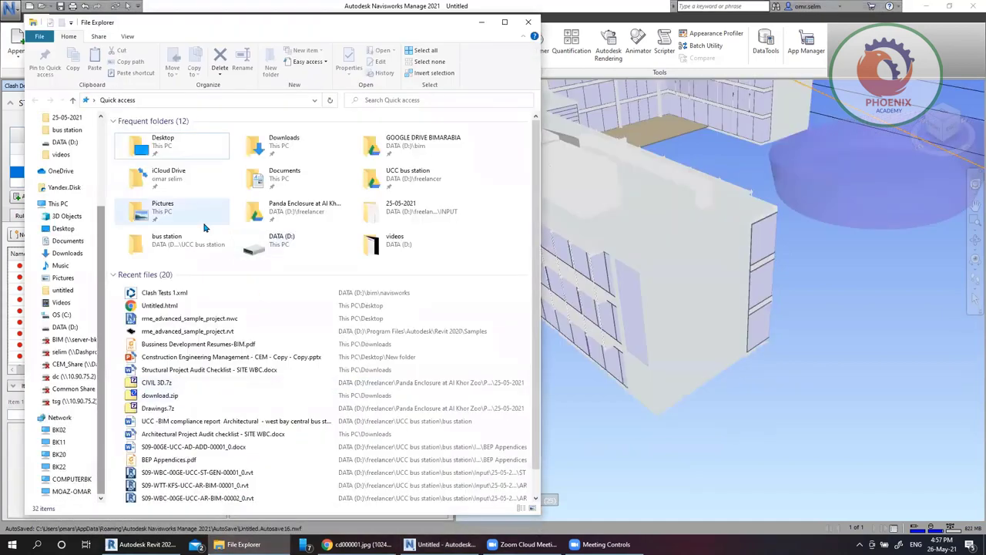
pyautogui.doubleClick(262, 242)
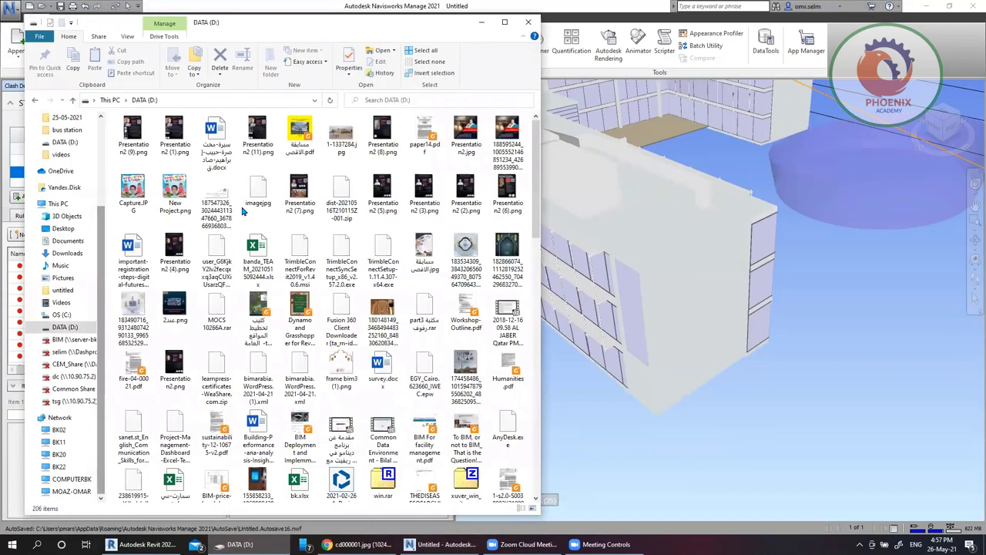
pyautogui.click(505, 22)
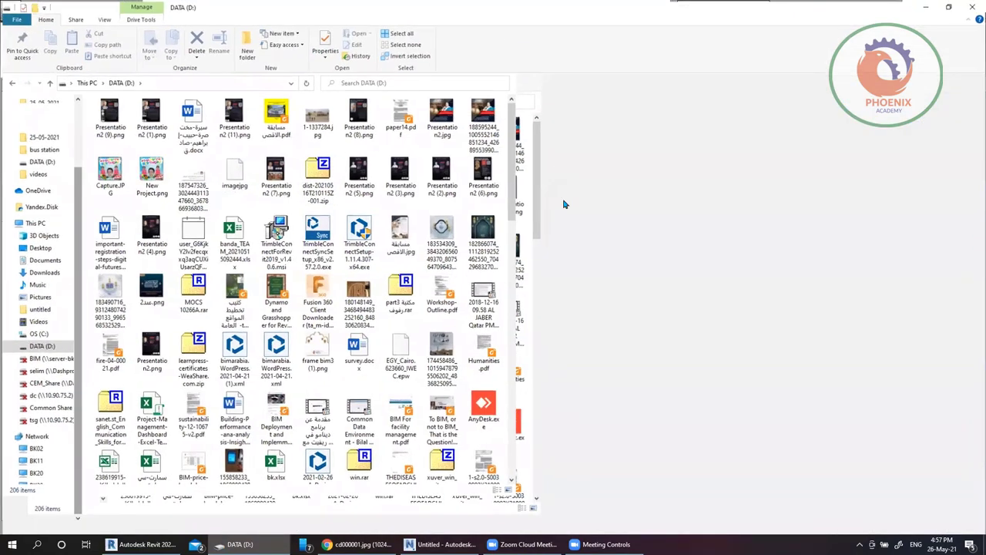
pyautogui.scroll(-2, 639, 277)
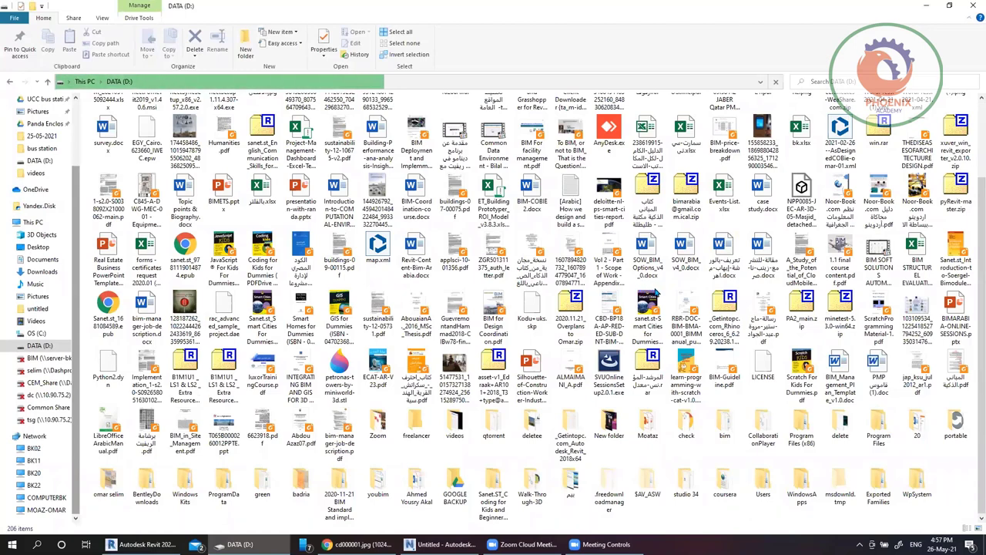
pyautogui.click(532, 425)
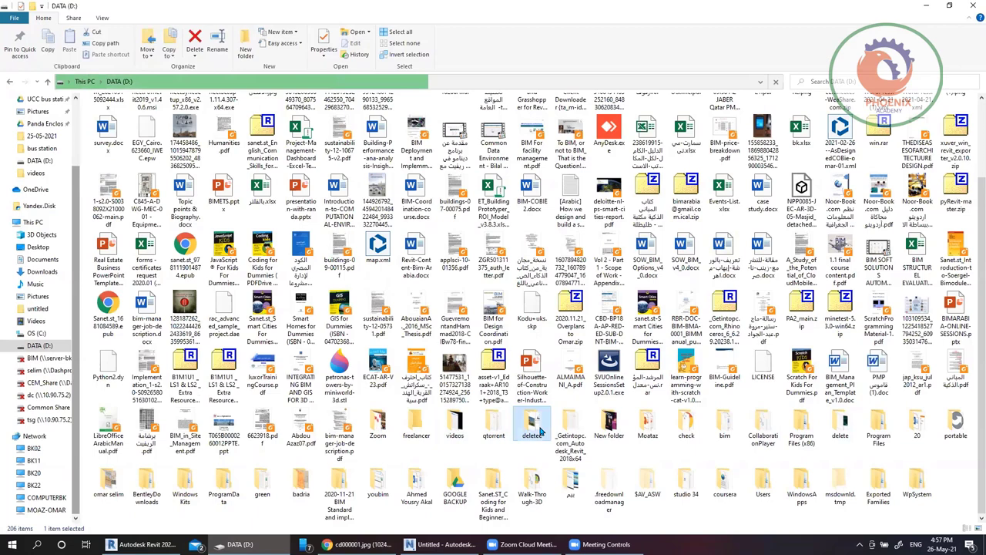
pyautogui.doubleClick(724, 428)
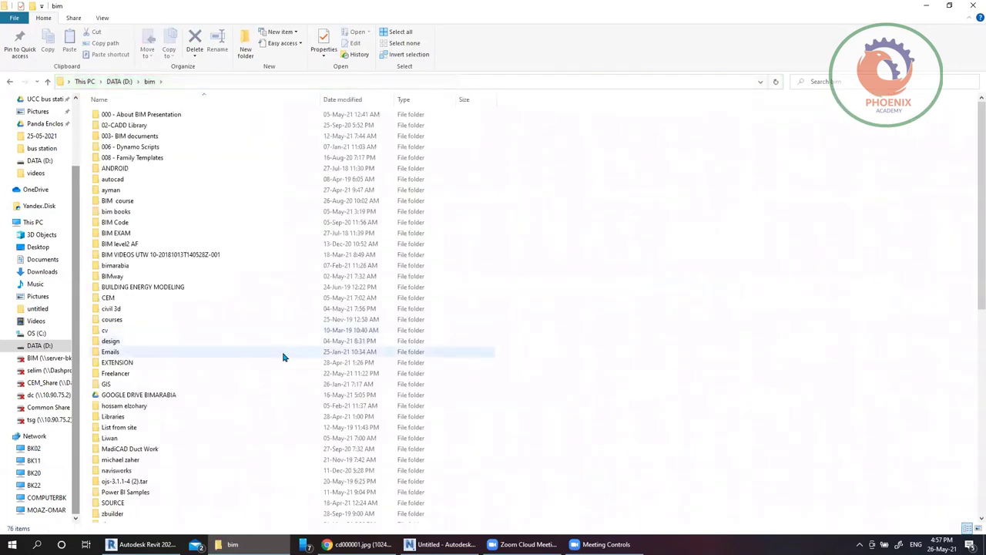
# Open the Libraries folder and look inside its nested SimLab_Composer_9.0.8x64_Multilingual folder
pyautogui.click(169, 419)
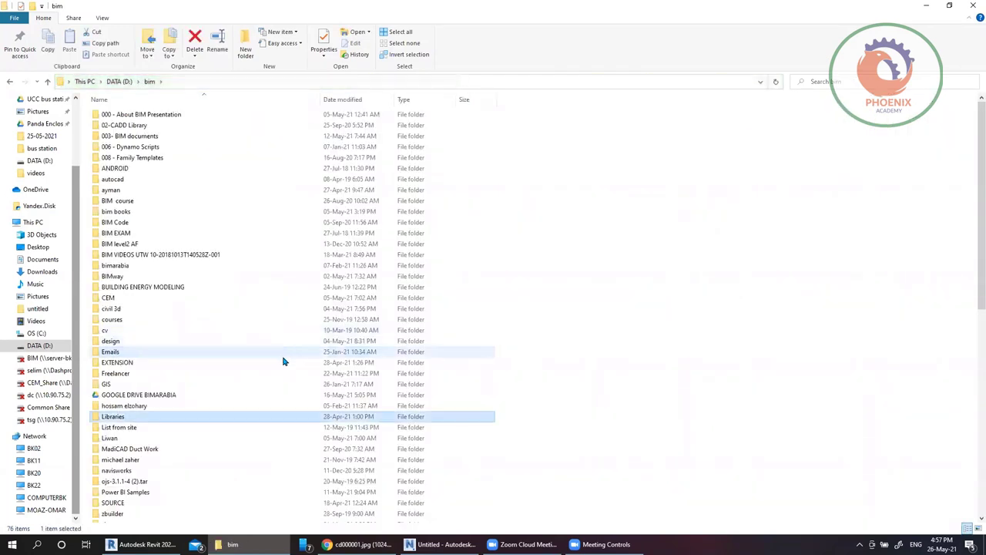
pyautogui.doubleClick(170, 422)
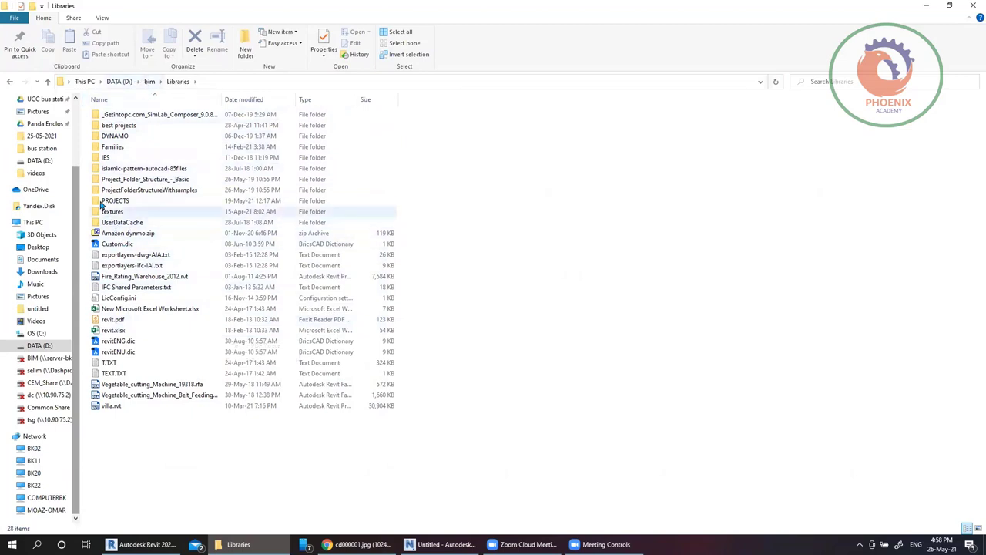
pyautogui.doubleClick(182, 117)
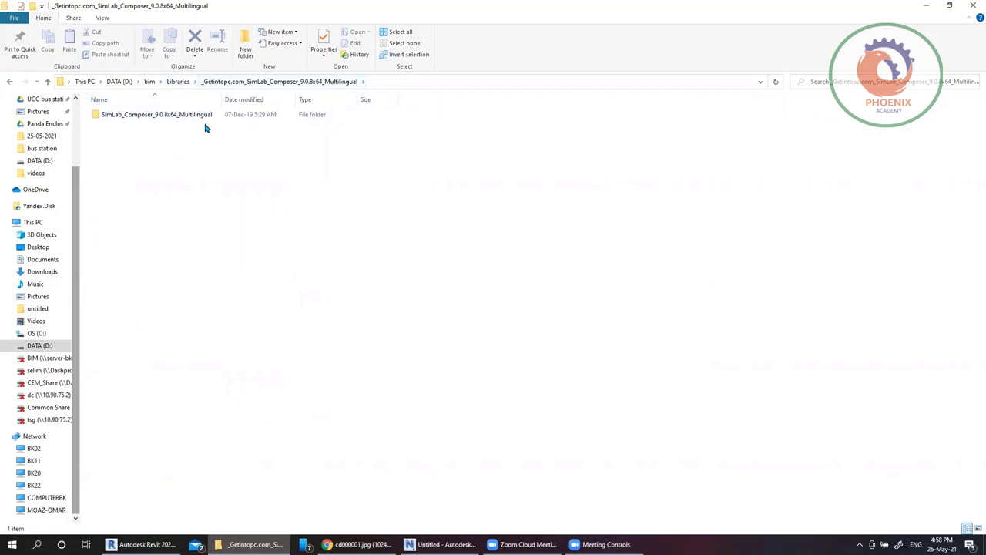
pyautogui.doubleClick(205, 116)
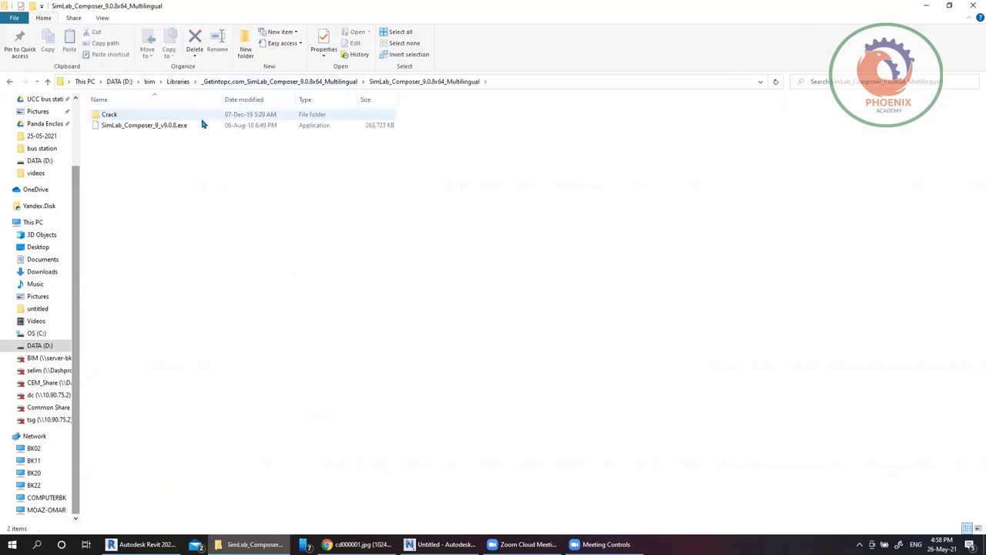